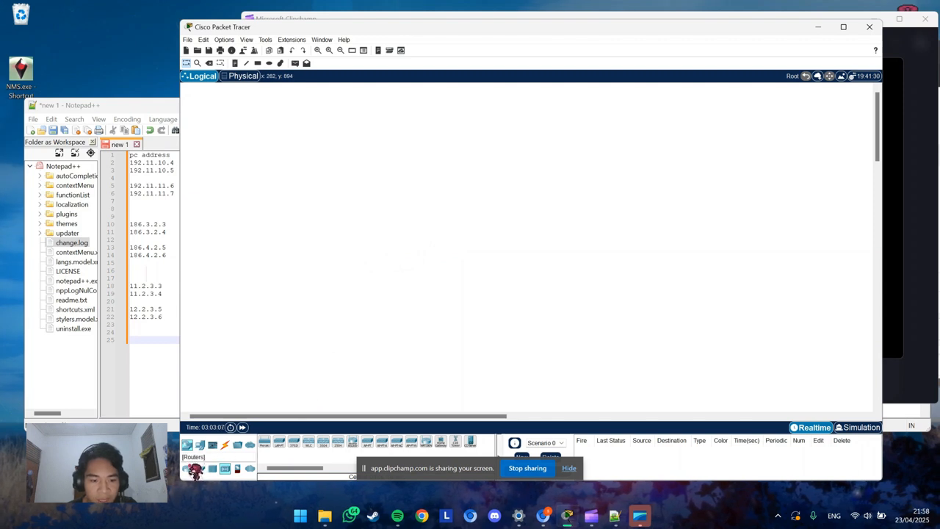
pyautogui.click(206, 452)
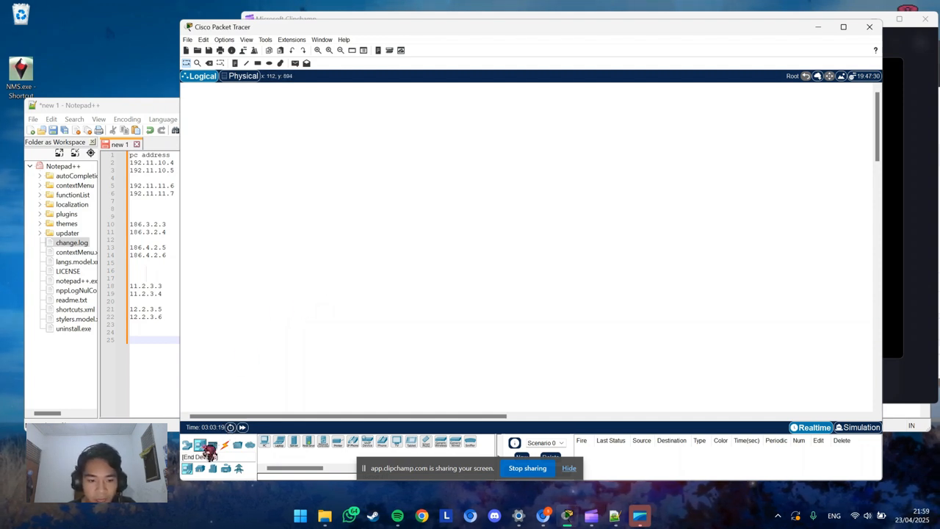
pyautogui.click(266, 443)
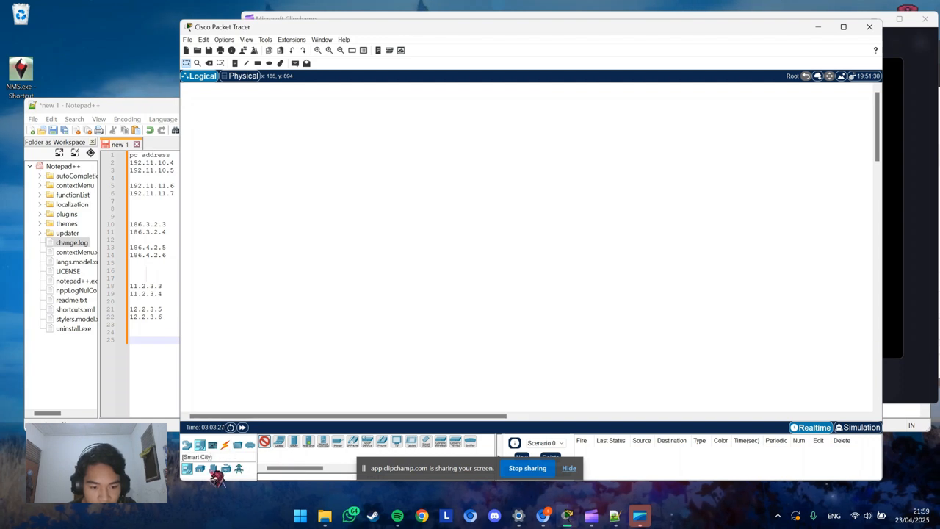
pyautogui.click(203, 469)
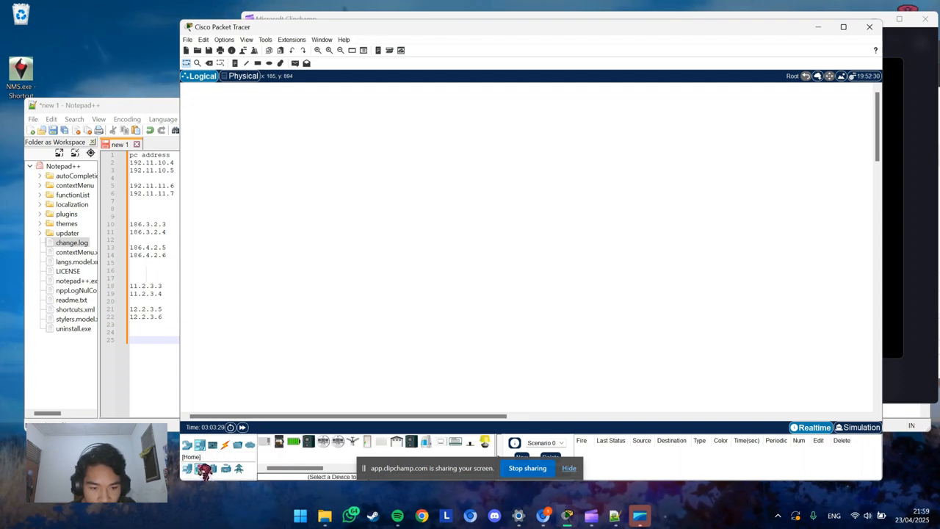
pyautogui.click(192, 446)
pyautogui.click(225, 469)
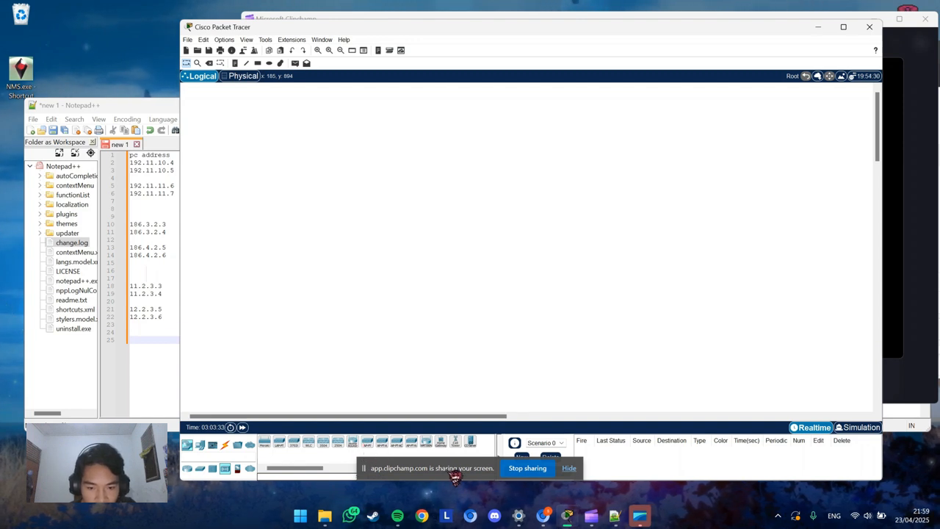
pyautogui.moveTo(454, 476); pyautogui.dragTo(616, 464)
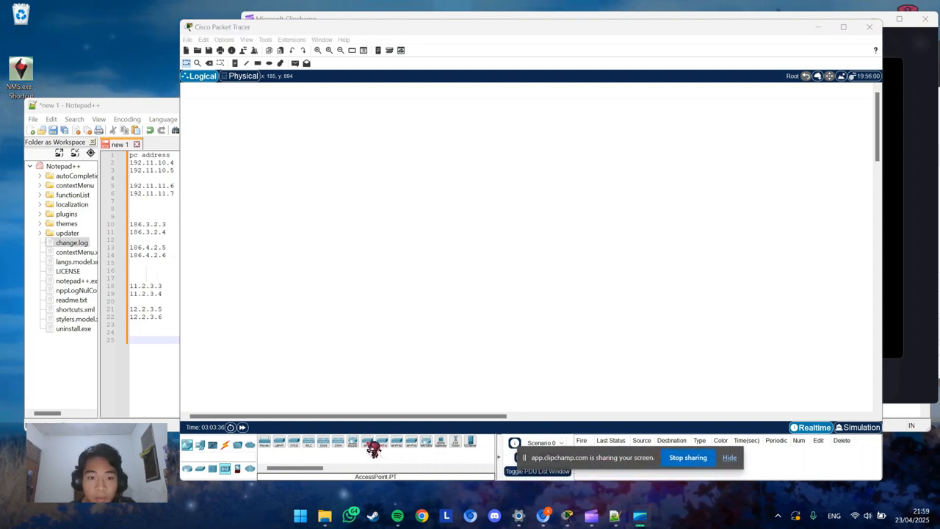
# - Place four PC-PT end devices, PC0 to PC3, in a row on the empty logical workspace, grouped in two pairs
pyautogui.click(199, 444)
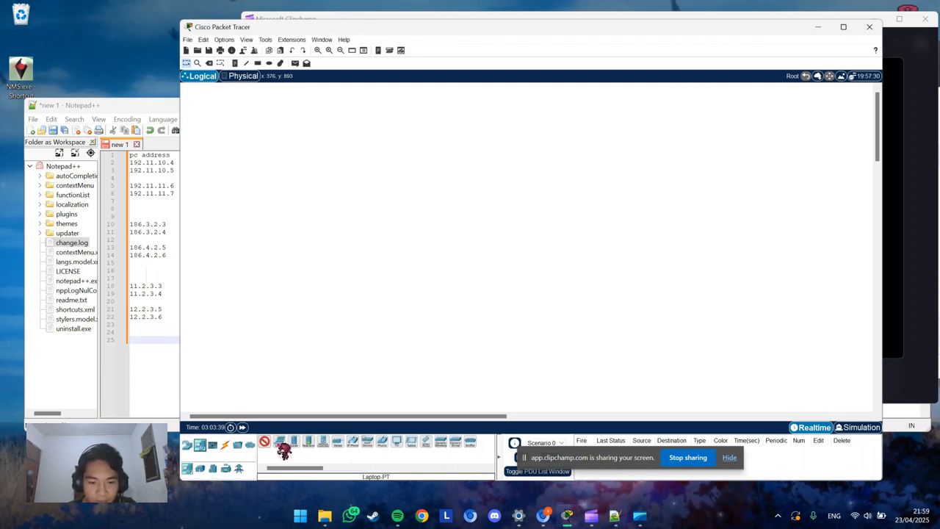
pyautogui.click(279, 442)
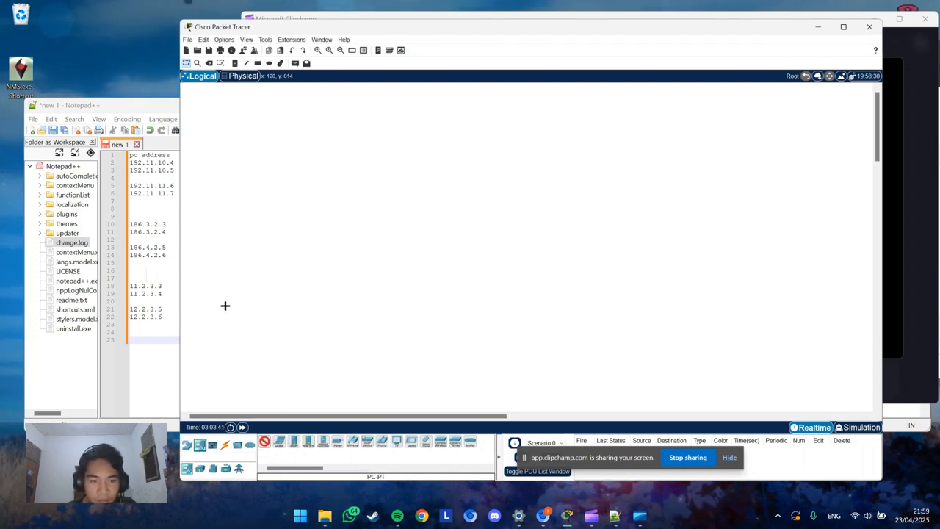
pyautogui.click(226, 298)
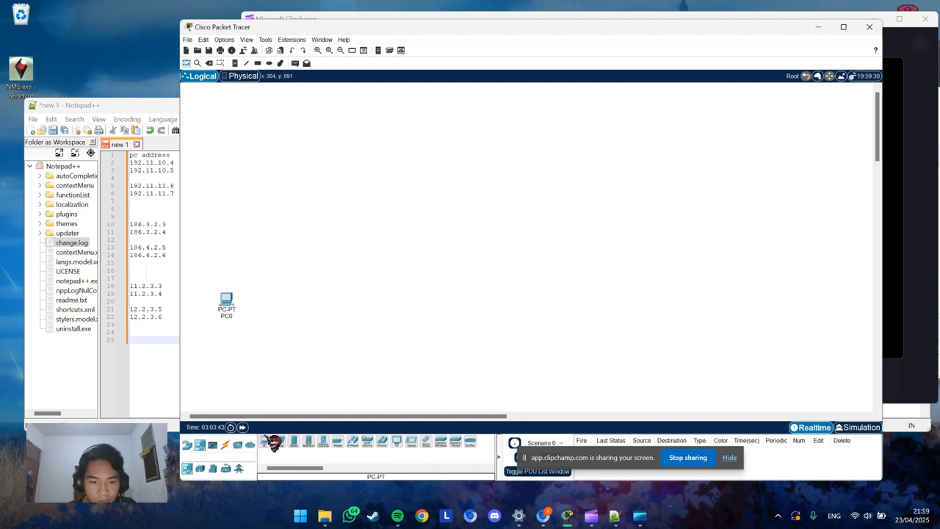
pyautogui.click(278, 305)
pyautogui.click(278, 442)
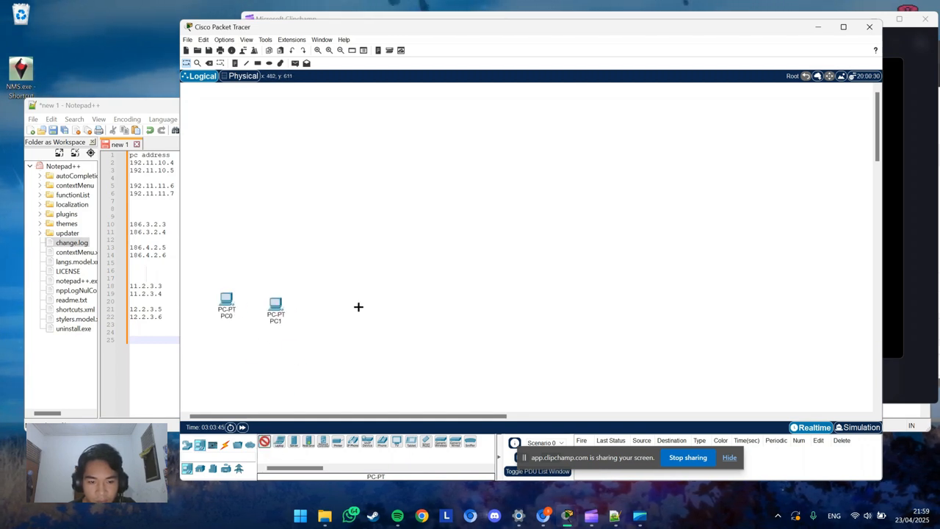
pyautogui.click(359, 305)
pyautogui.click(269, 443)
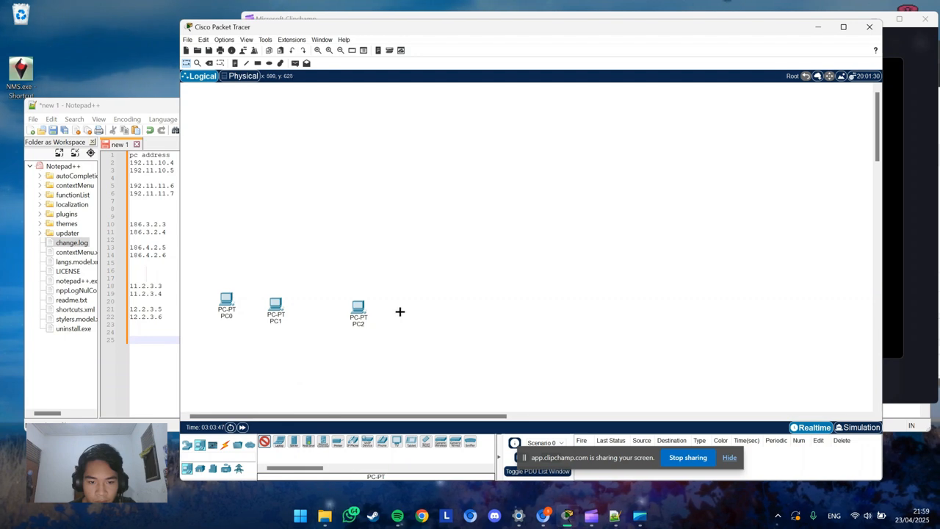
pyautogui.click(400, 312)
# - Extend the row with four more PC-PT devices, PC4 to PC7, to the right of PC3
pyautogui.click(268, 442)
pyautogui.click(481, 318)
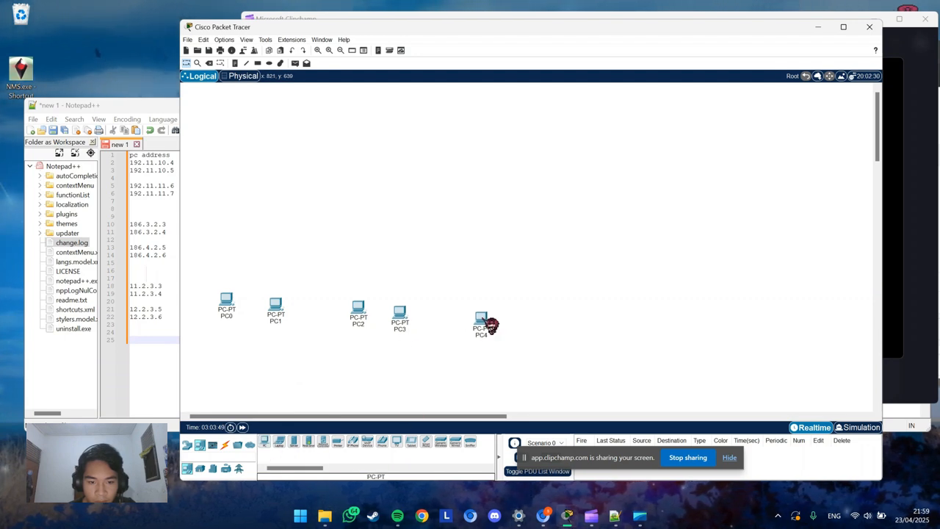
pyautogui.click(269, 442)
pyautogui.click(529, 321)
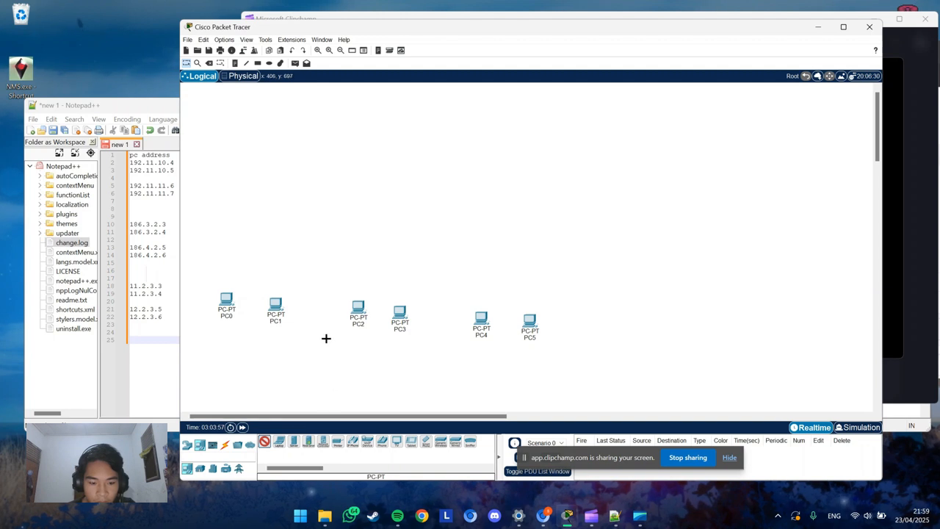
pyautogui.click(573, 323)
pyautogui.click(623, 324)
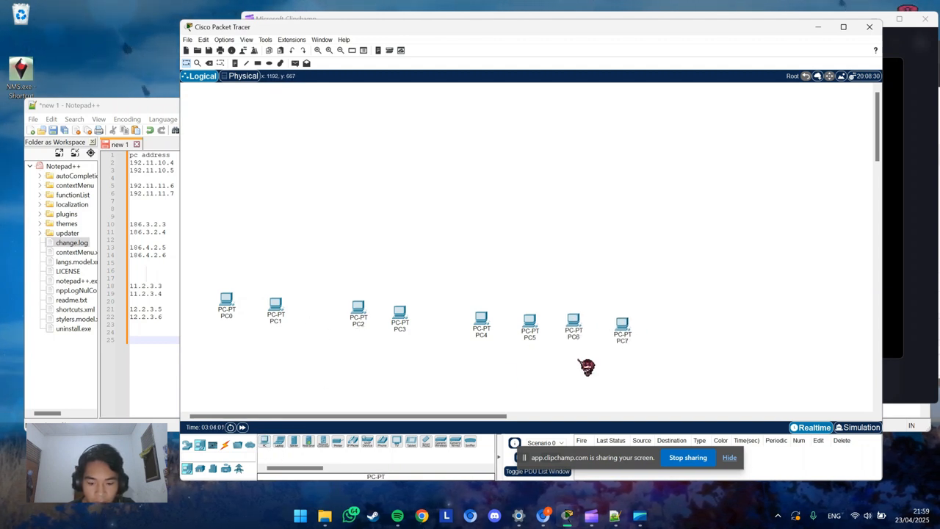
# - Complete the row with another four PC-PT devices, PC8 to PC11, to the right of PC7
pyautogui.click(678, 321)
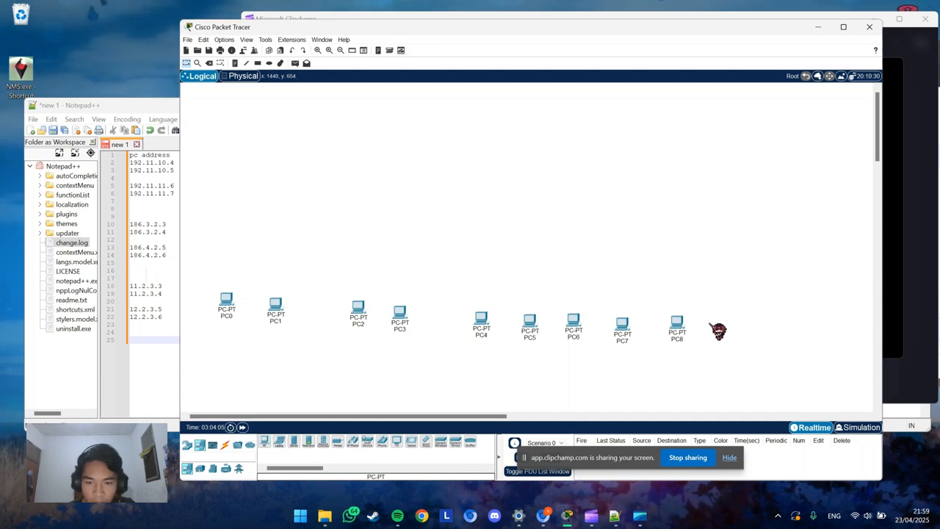
pyautogui.click(268, 442)
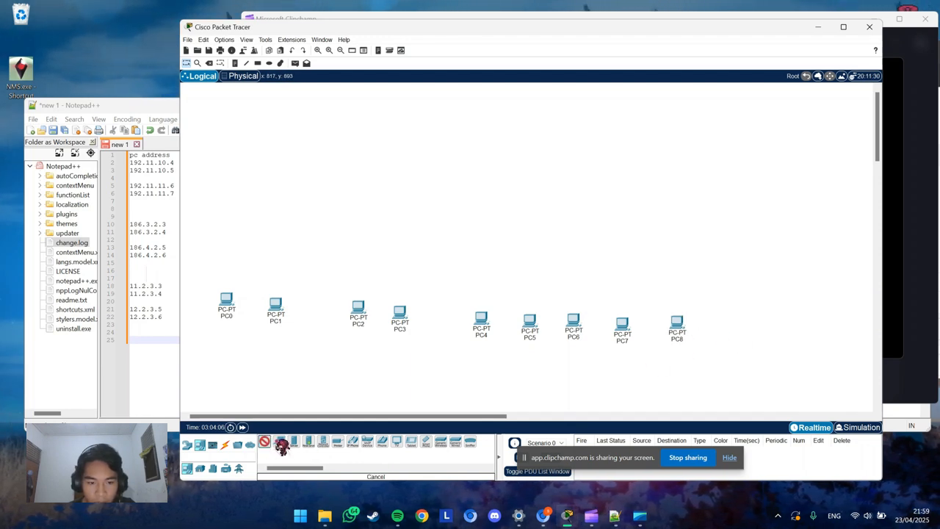
pyautogui.click(713, 324)
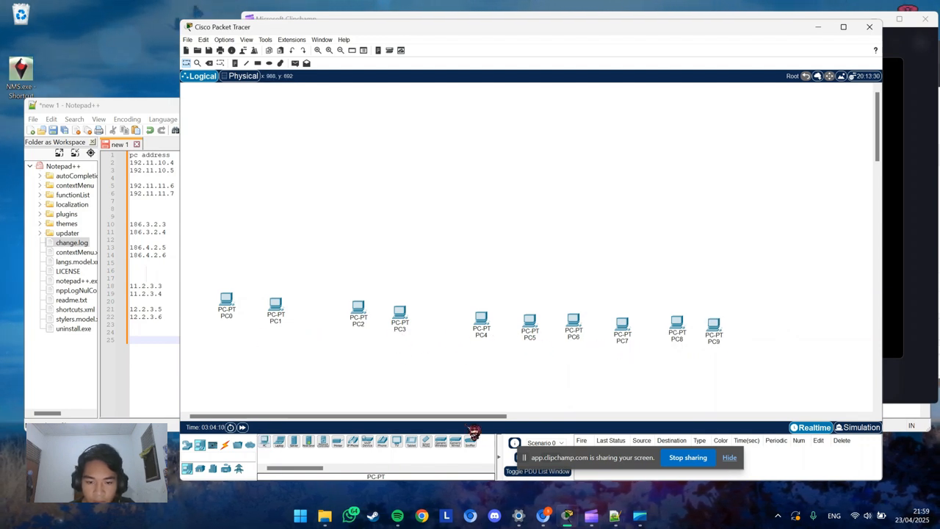
pyautogui.click(266, 443)
pyautogui.click(754, 327)
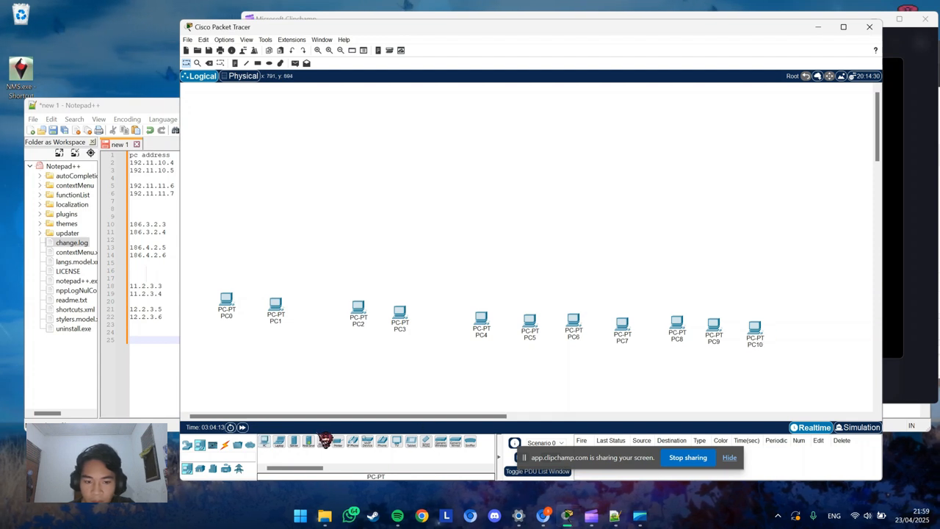
pyautogui.click(798, 327)
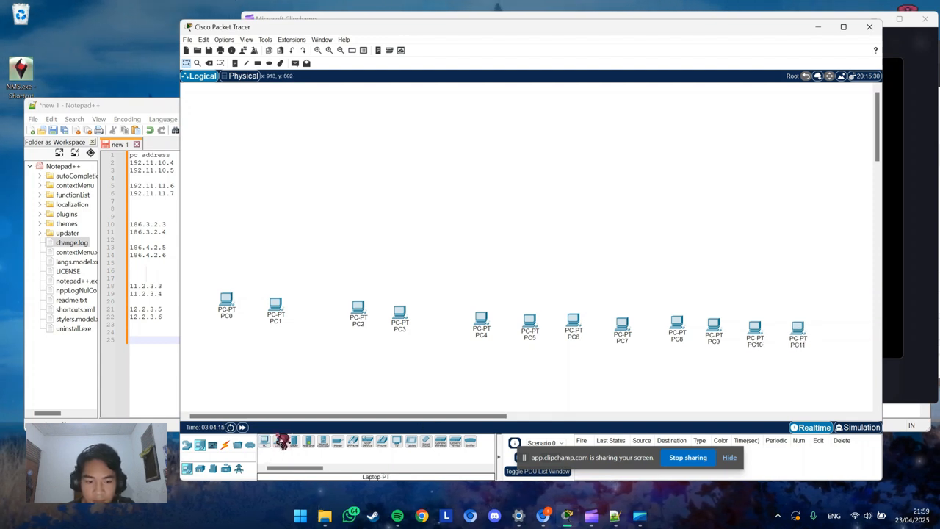
# - Add a Laptop-PT beyond the right end of the PC row and shift PC0 and PC1 slightly left
pyautogui.click(280, 442)
pyautogui.click(852, 285)
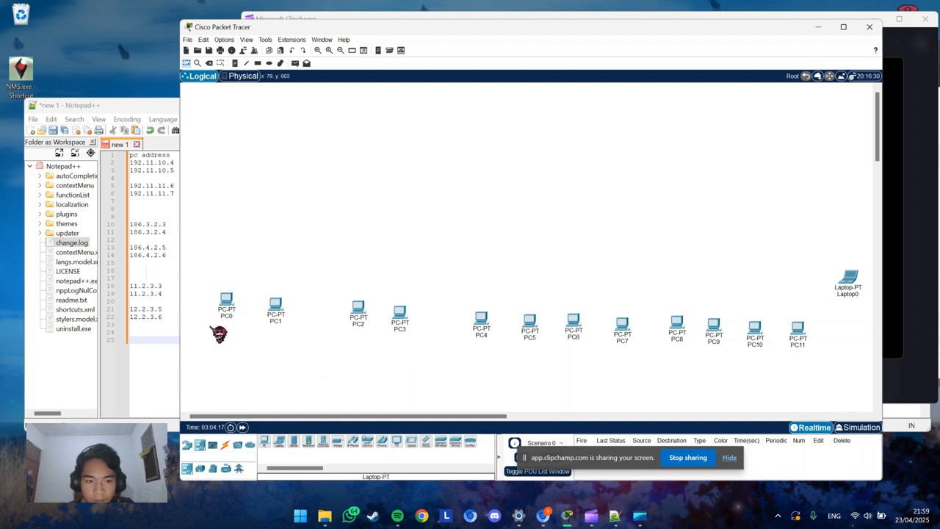
pyautogui.moveTo(234, 310); pyautogui.dragTo(225, 313)
pyautogui.moveTo(289, 314); pyautogui.dragTo(277, 313)
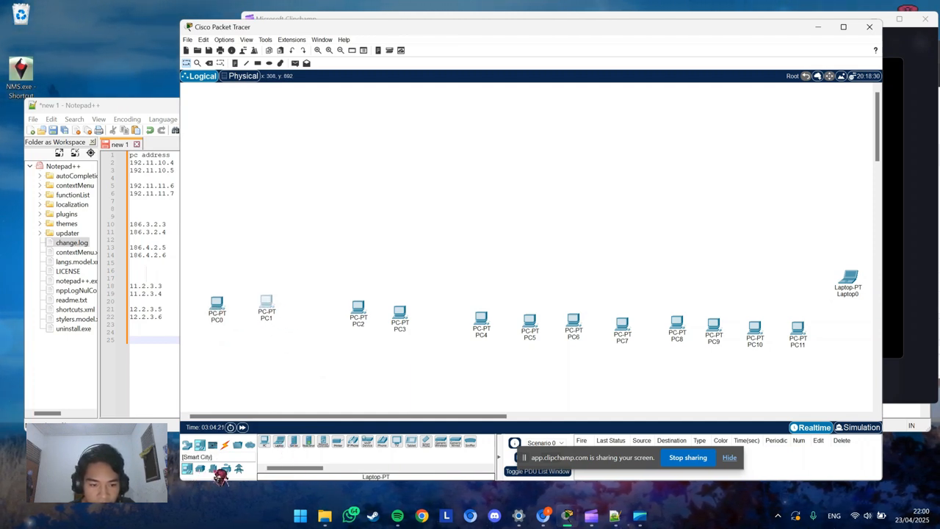
# - Place six Switch-PT devices, Switch0 to Switch5, in a row above the PCs
pyautogui.click(186, 444)
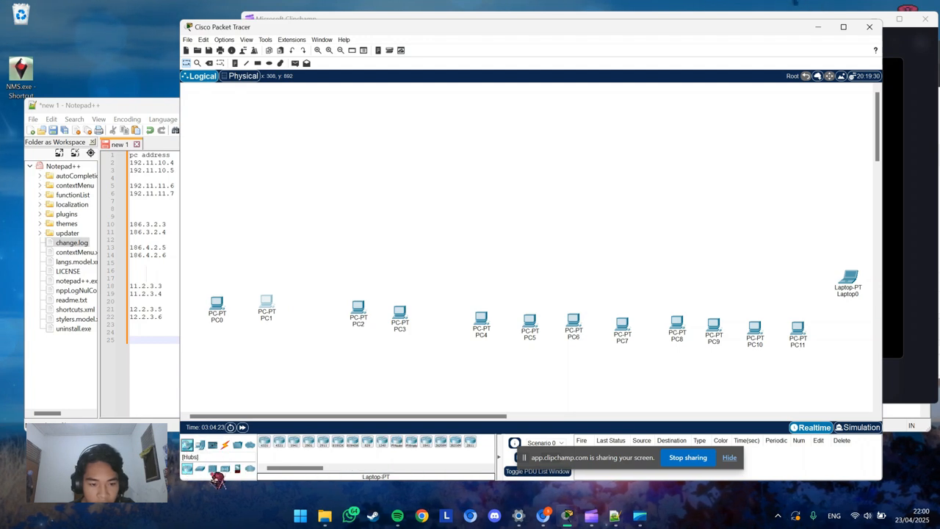
pyautogui.click(200, 468)
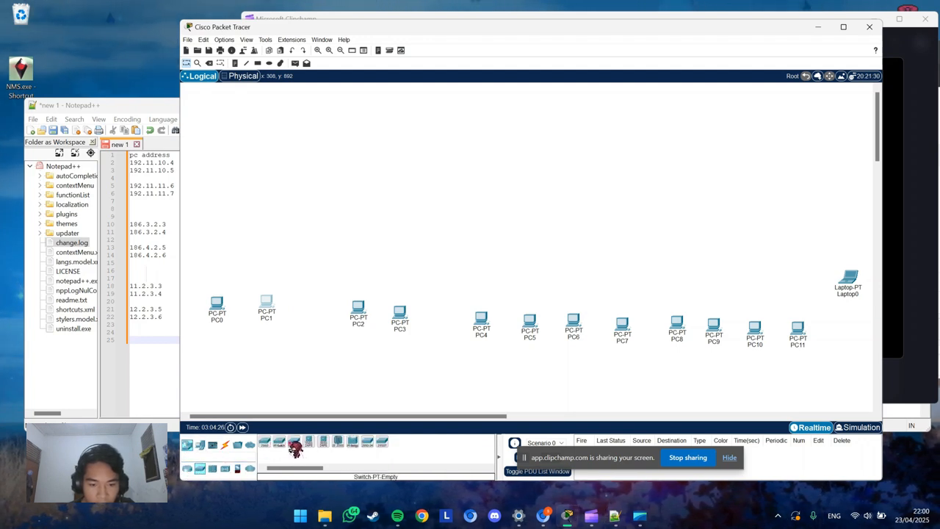
pyautogui.click(283, 445)
pyautogui.click(246, 248)
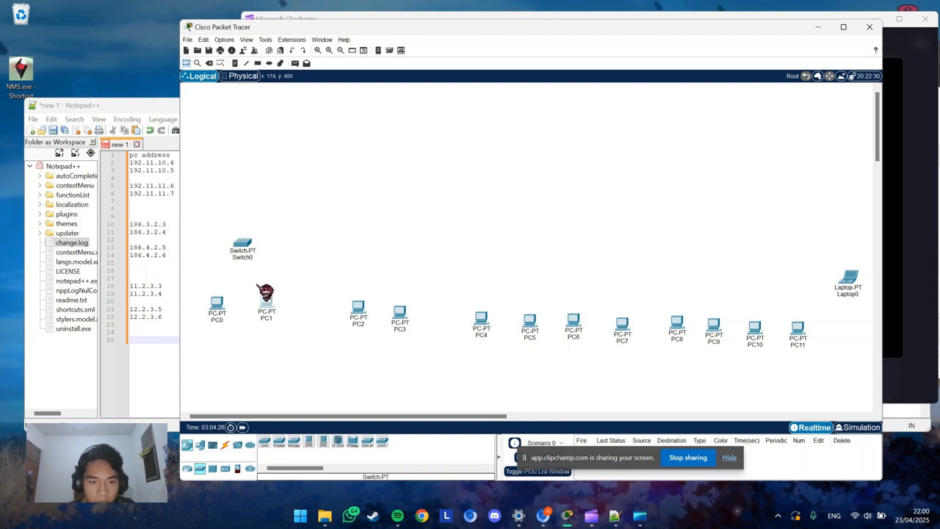
pyautogui.click(376, 240)
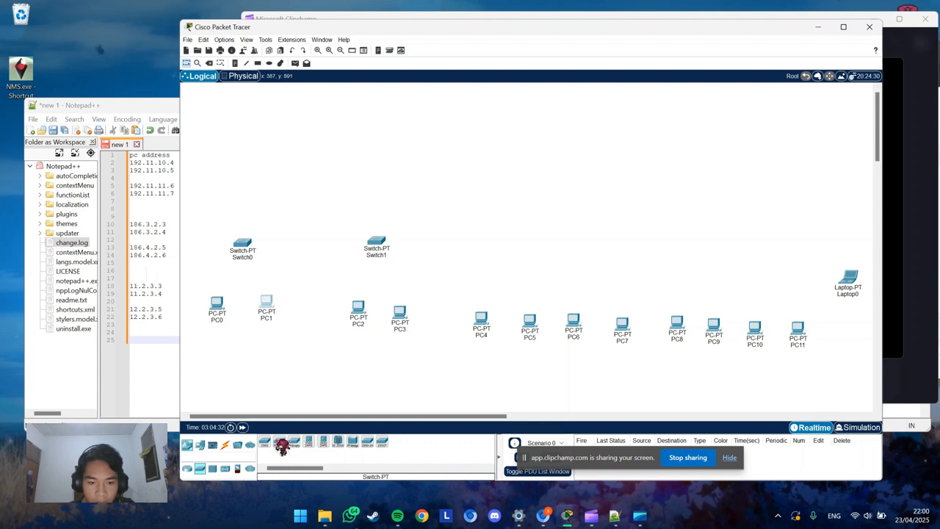
pyautogui.click(492, 240)
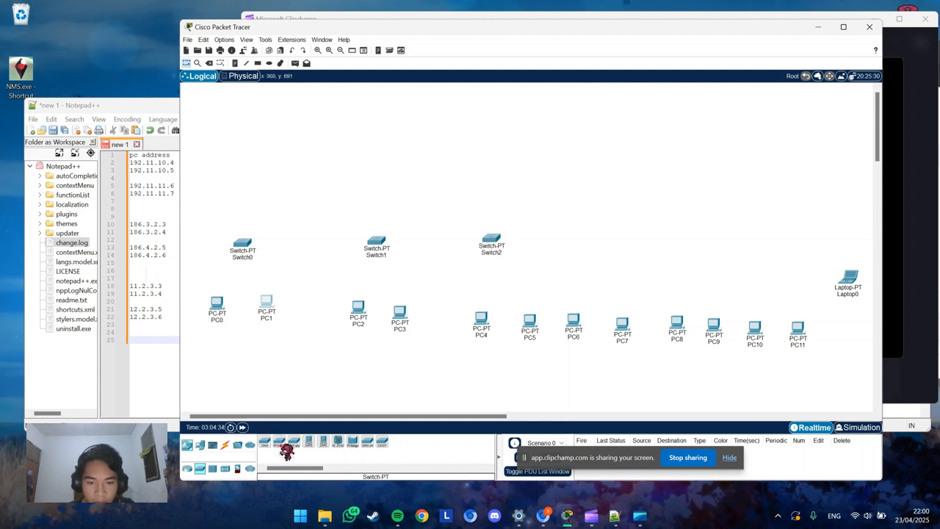
pyautogui.click(598, 241)
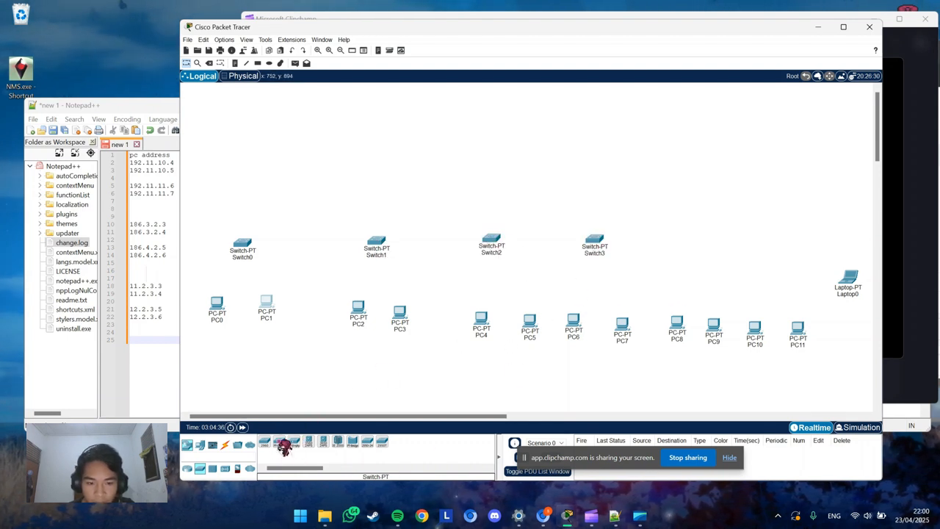
pyautogui.click(690, 248)
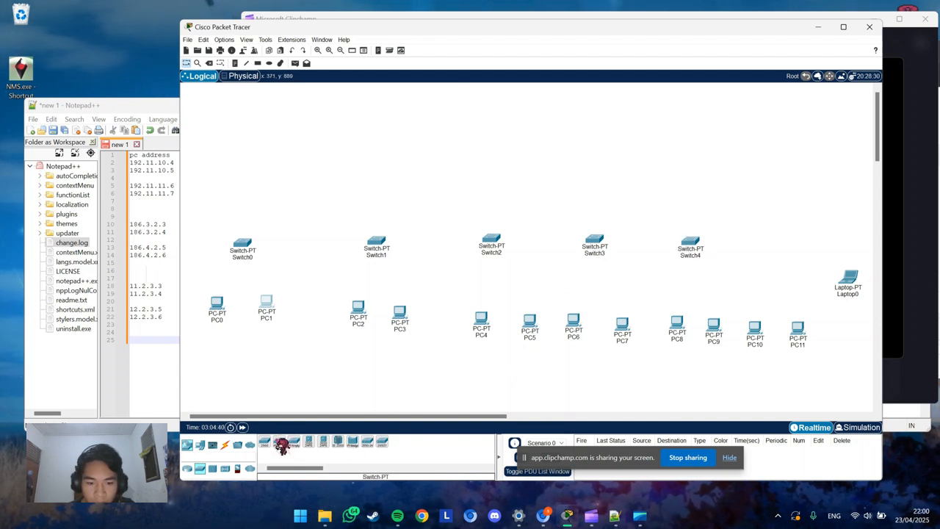
pyautogui.click(755, 243)
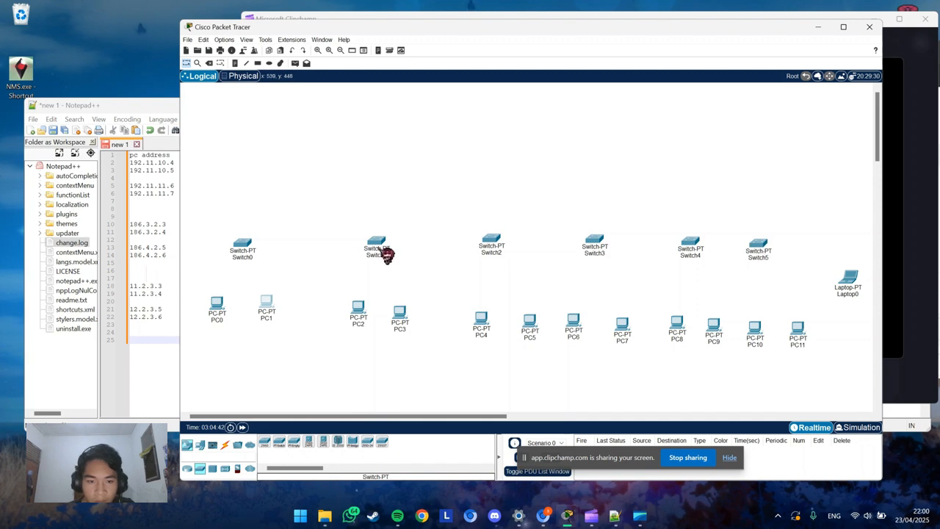
# - Shift PC2 and PC3 left and center Switch1 above that pair
pyautogui.moveTo(384, 256); pyautogui.dragTo(338, 255)
pyautogui.moveTo(357, 317); pyautogui.dragTo(331, 316)
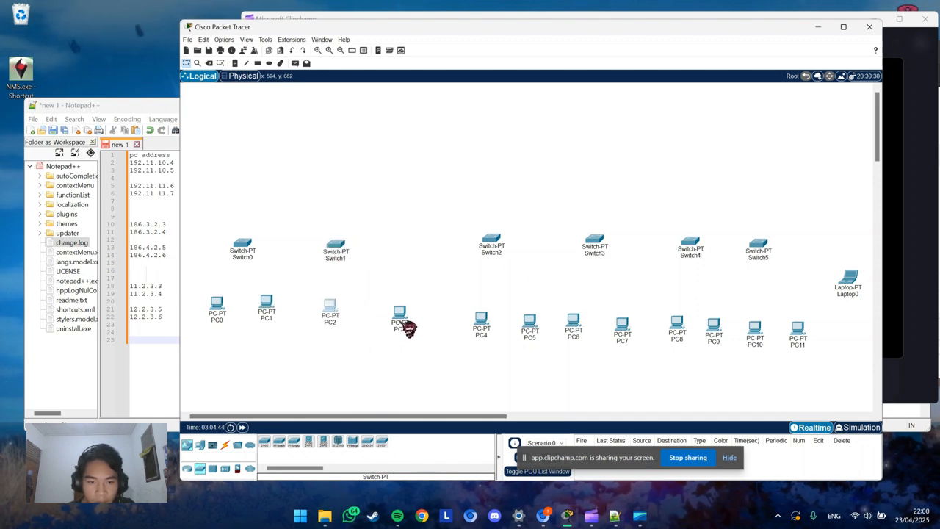
pyautogui.moveTo(405, 328)
pyautogui.mouseDown()
pyautogui.moveTo(380, 322)
pyautogui.moveTo(395, 325)
pyautogui.mouseUp()
pyautogui.moveTo(348, 260); pyautogui.dragTo(378, 259)
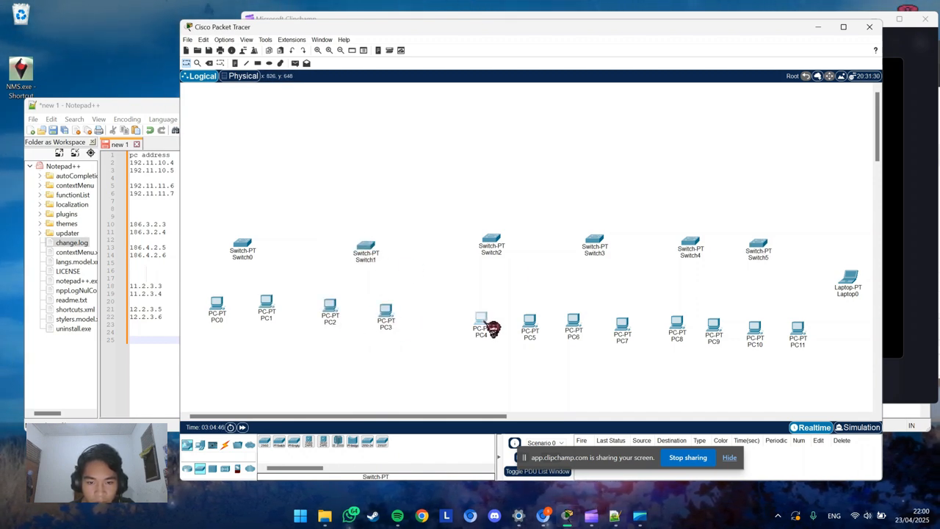
# - Move PC4 to PC7 left in two pairs, with Switch2 above PC4 and PC5 and Switch3 above PC6 and PC7
pyautogui.moveTo(489, 325); pyautogui.dragTo(456, 324)
pyautogui.moveTo(535, 328); pyautogui.dragTo(491, 326)
pyautogui.moveTo(498, 252); pyautogui.dragTo(472, 256)
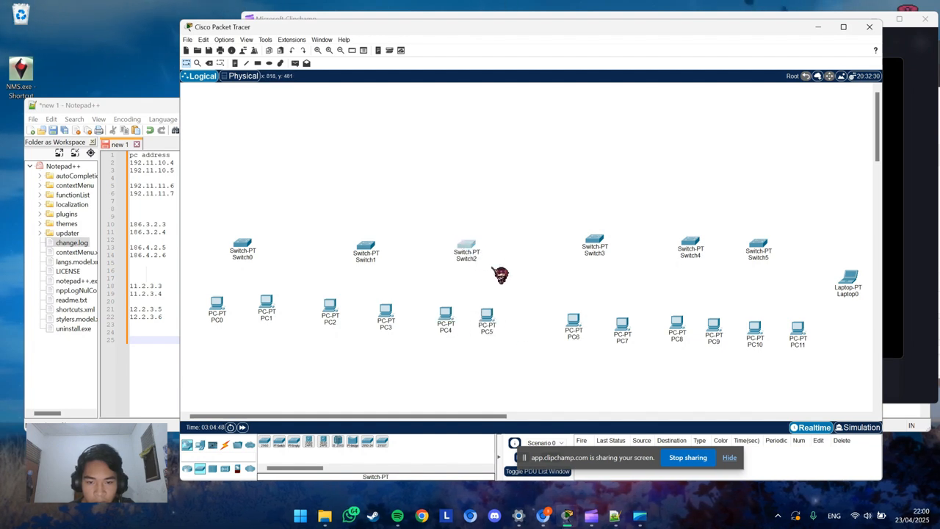
pyautogui.moveTo(578, 330); pyautogui.dragTo(554, 326)
pyautogui.moveTo(613, 336)
pyautogui.mouseDown()
pyautogui.moveTo(592, 325)
pyautogui.moveTo(601, 325)
pyautogui.mouseUp()
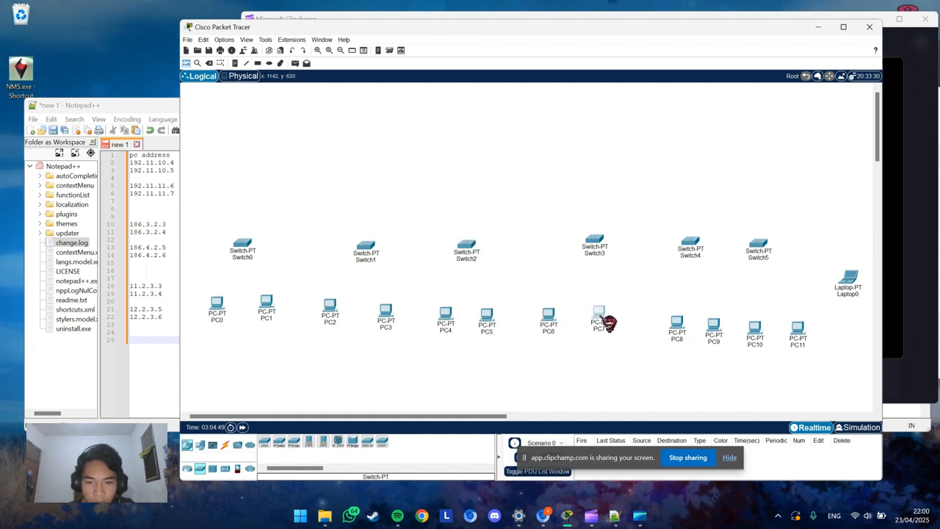
pyautogui.moveTo(594, 253); pyautogui.dragTo(573, 253)
# - Arrange PC8 and PC9 under Switch4 and PC10 and PC11 under Switch5, and maximize the workspace window
pyautogui.moveTo(679, 328); pyautogui.dragTo(656, 328)
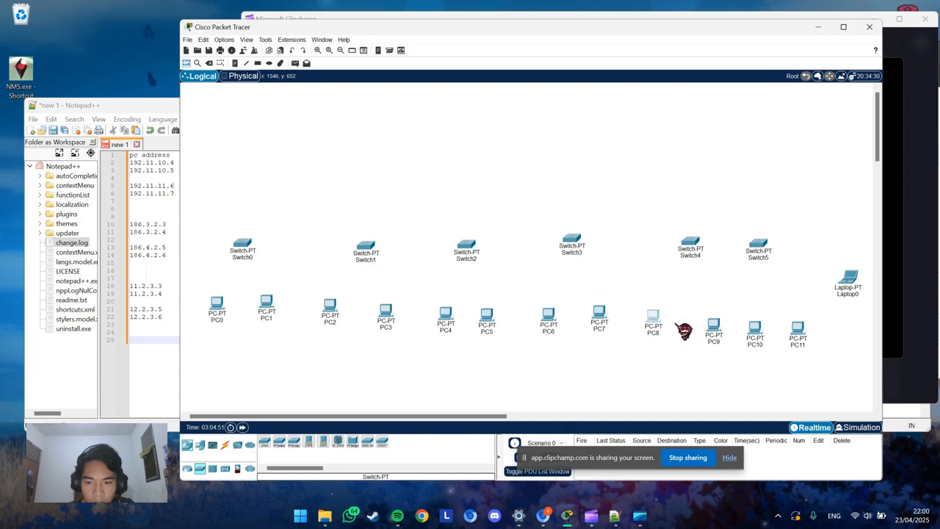
pyautogui.moveTo(714, 329); pyautogui.dragTo(703, 318)
pyautogui.moveTo(699, 247); pyautogui.dragTo(671, 249)
pyautogui.moveTo(760, 258); pyautogui.dragTo(770, 249)
pyautogui.moveTo(755, 335); pyautogui.dragTo(791, 324)
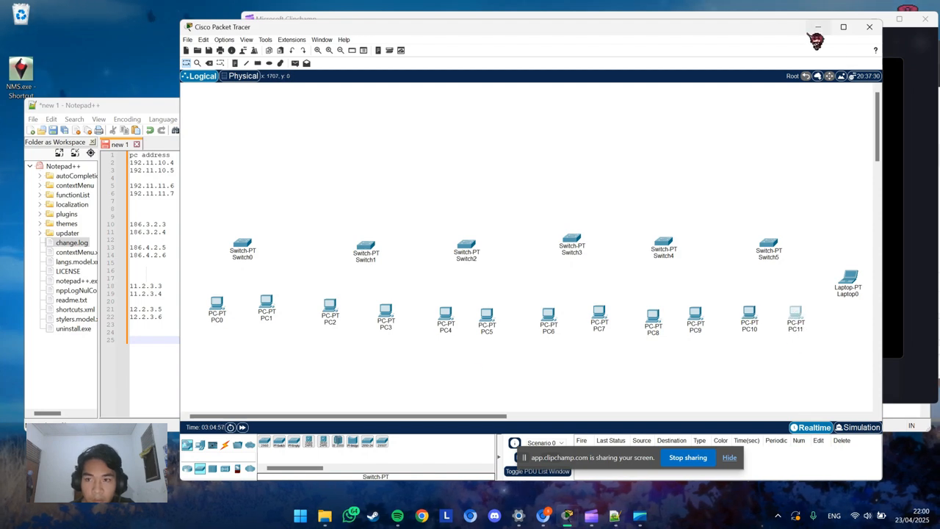
pyautogui.click(843, 27)
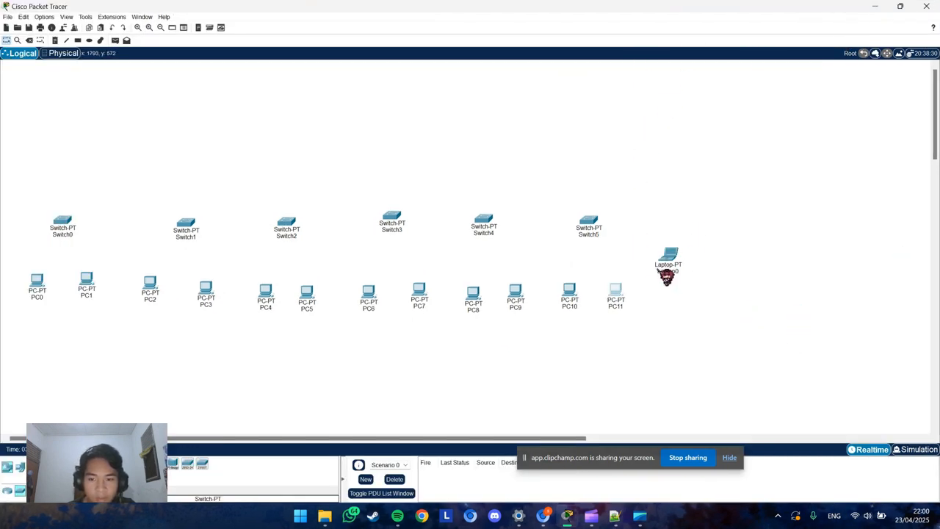
# - Move the laptop farther right of the PCs and place four Router-PT devices in a row above the switches
pyautogui.moveTo(666, 276); pyautogui.dragTo(731, 255)
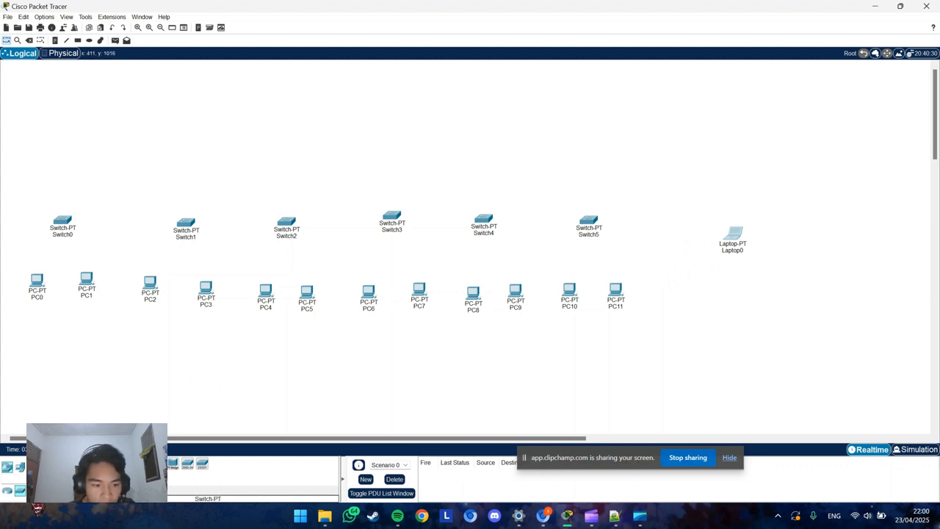
pyautogui.click(12, 492)
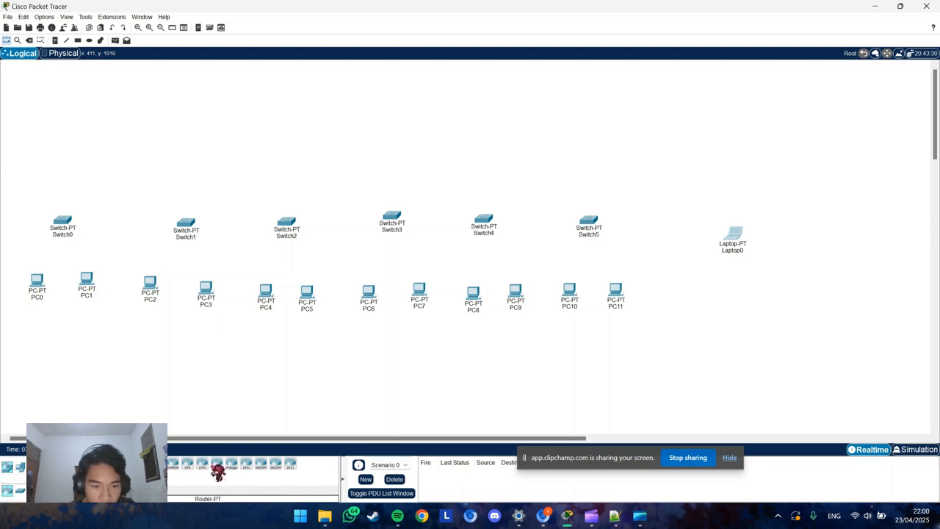
pyautogui.click(122, 116)
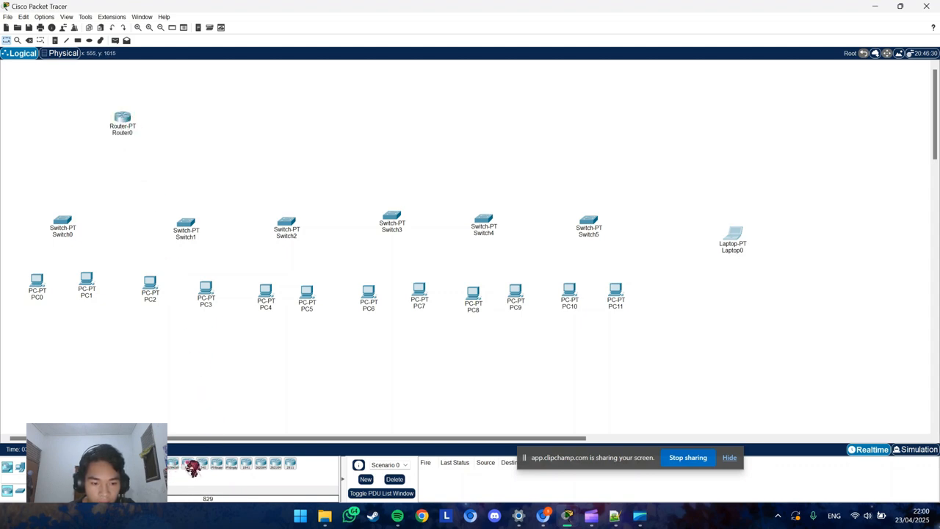
pyautogui.click(340, 114)
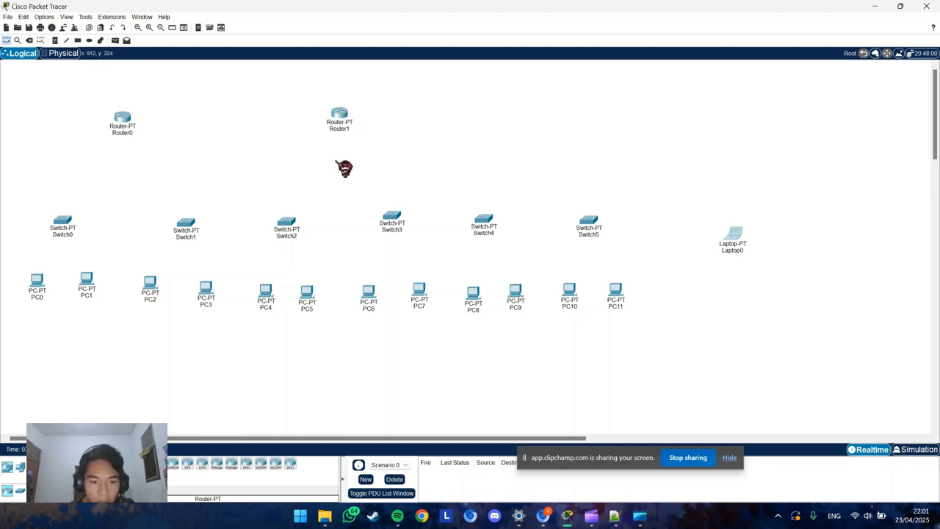
pyautogui.click(542, 114)
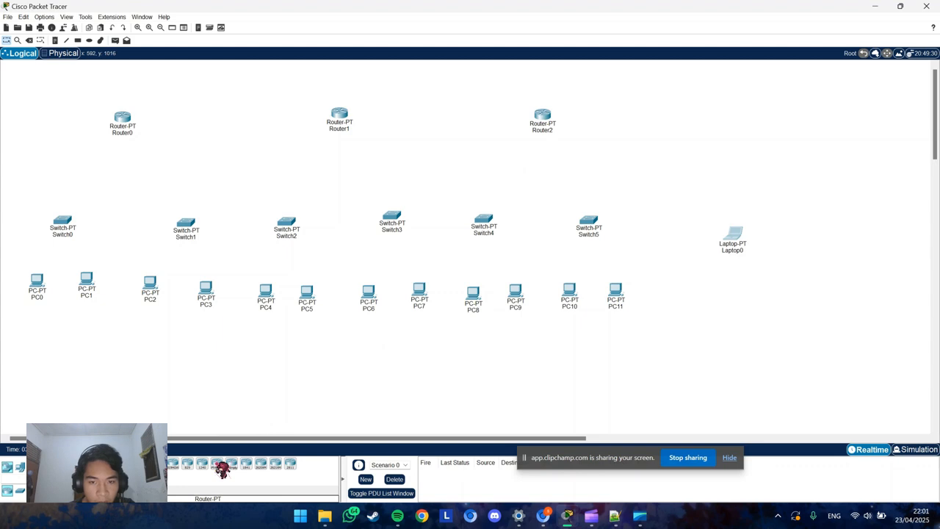
pyautogui.click(684, 115)
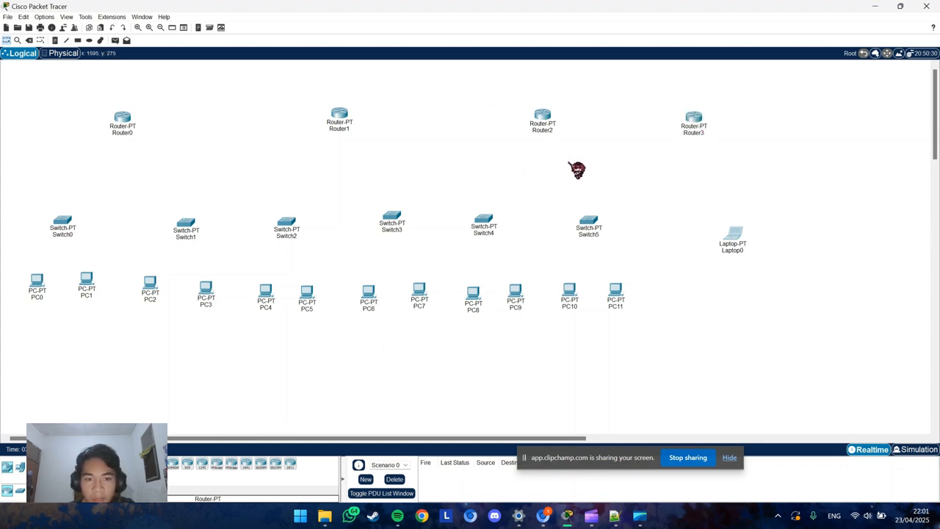
pyautogui.moveTo(702, 134); pyautogui.dragTo(724, 134)
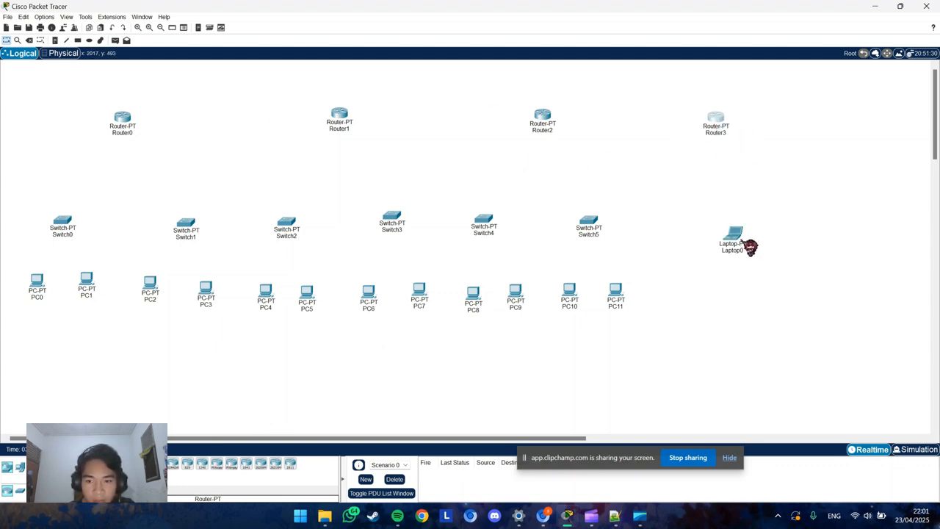
# - Add a Switch-PT and an AccessPoint-PT above the laptop, spacing the three devices apart below and right of Router3
pyautogui.moveTo(749, 246); pyautogui.dragTo(766, 268)
pyautogui.click(23, 492)
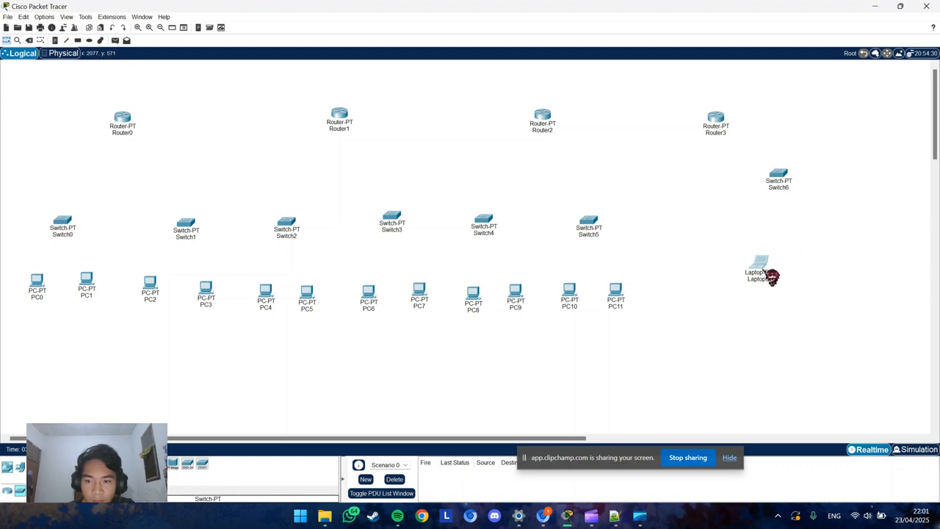
pyautogui.moveTo(772, 277); pyautogui.dragTo(781, 288)
pyautogui.click(45, 491)
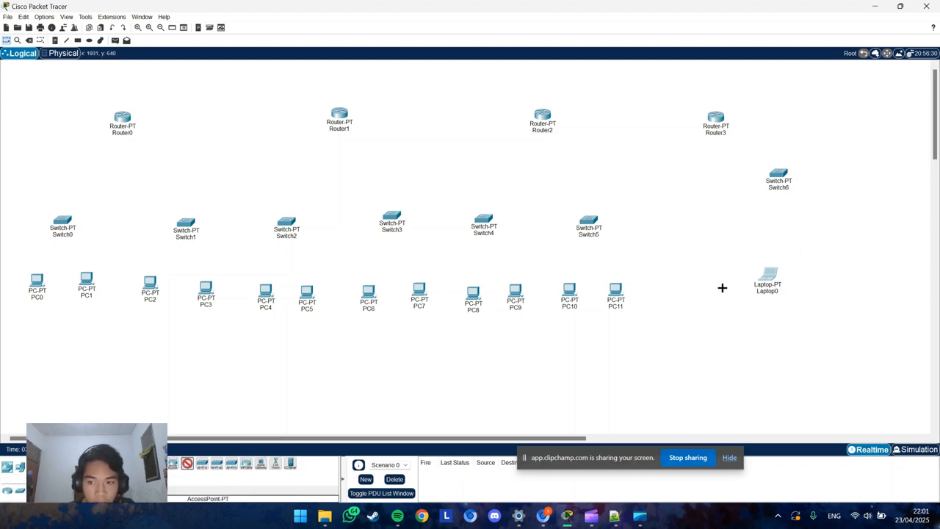
pyautogui.click(742, 239)
pyautogui.moveTo(794, 288); pyautogui.dragTo(800, 312)
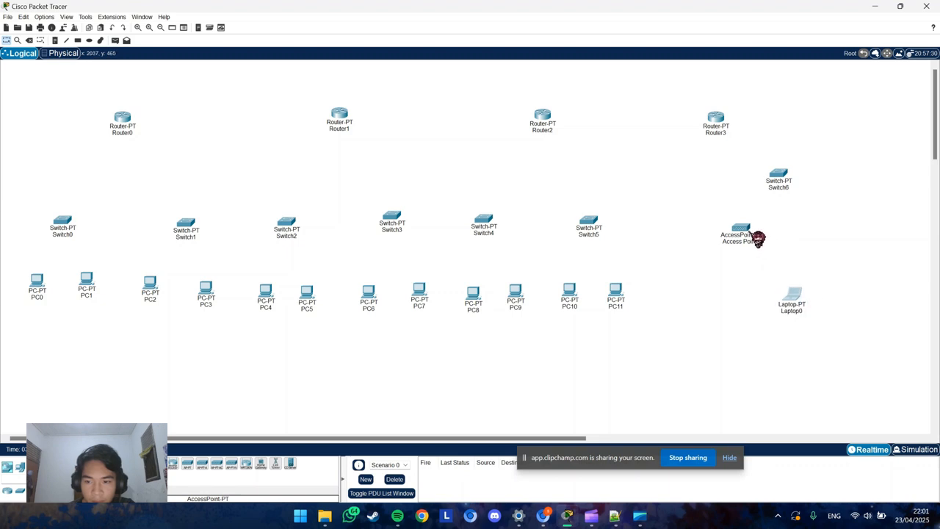
pyautogui.moveTo(791, 189); pyautogui.dragTo(813, 187)
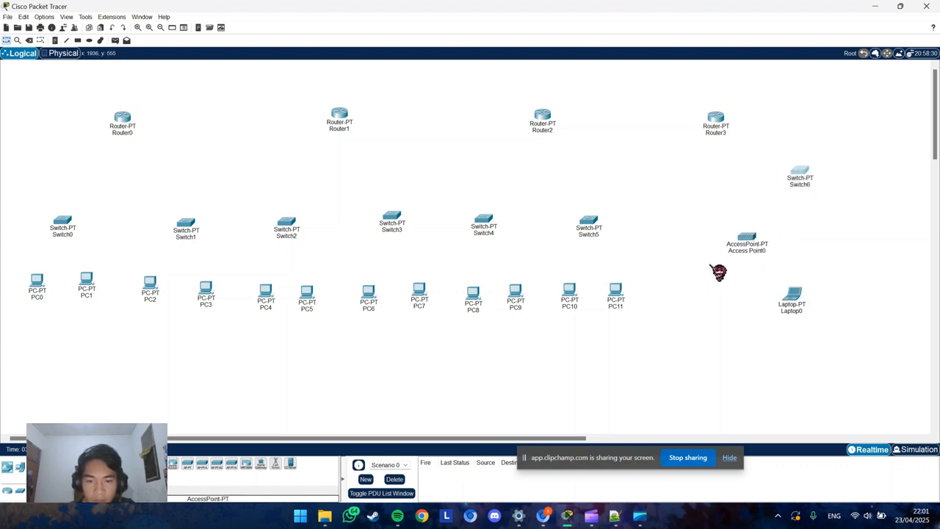
pyautogui.click(679, 286)
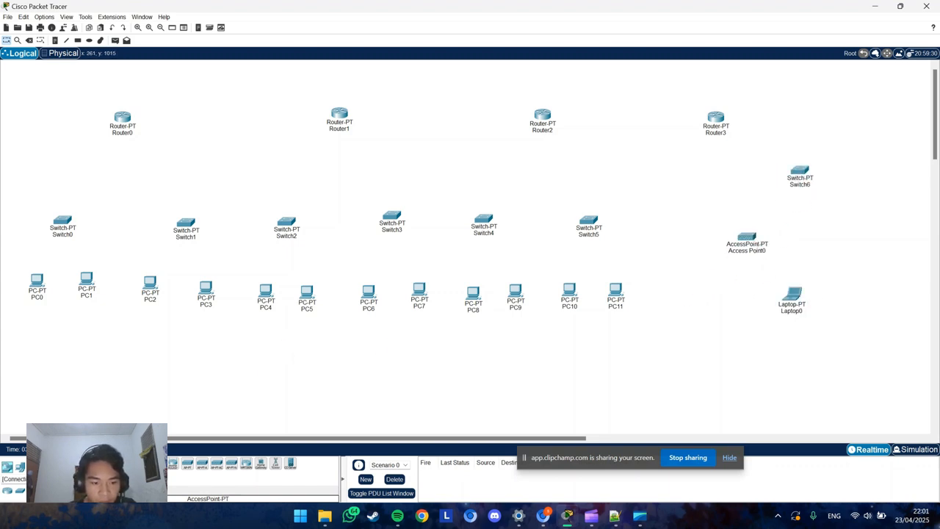
# - Connect PC0 and PC1 from FastEthernet0 to Switch0's FastEthernet0/1 and FastEthernet1/1 with copper straight-through cables
pyautogui.click(7, 491)
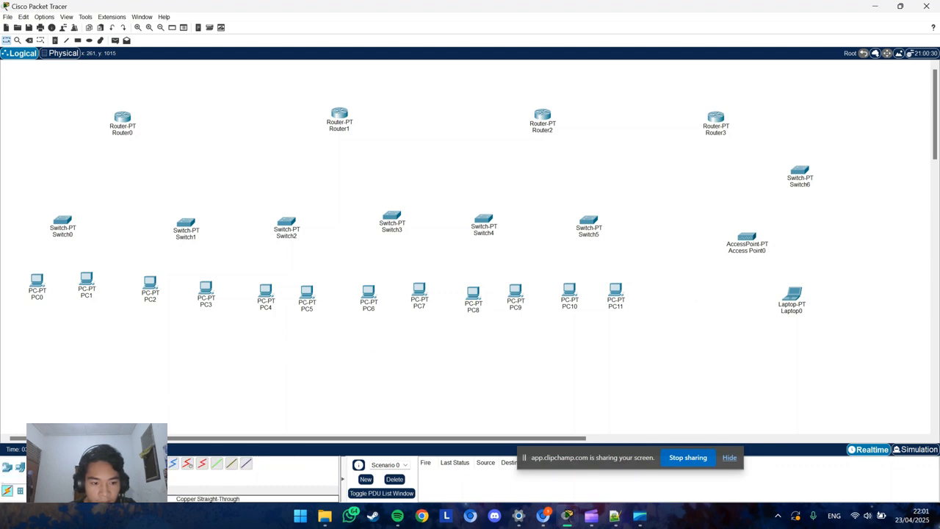
pyautogui.click(42, 288)
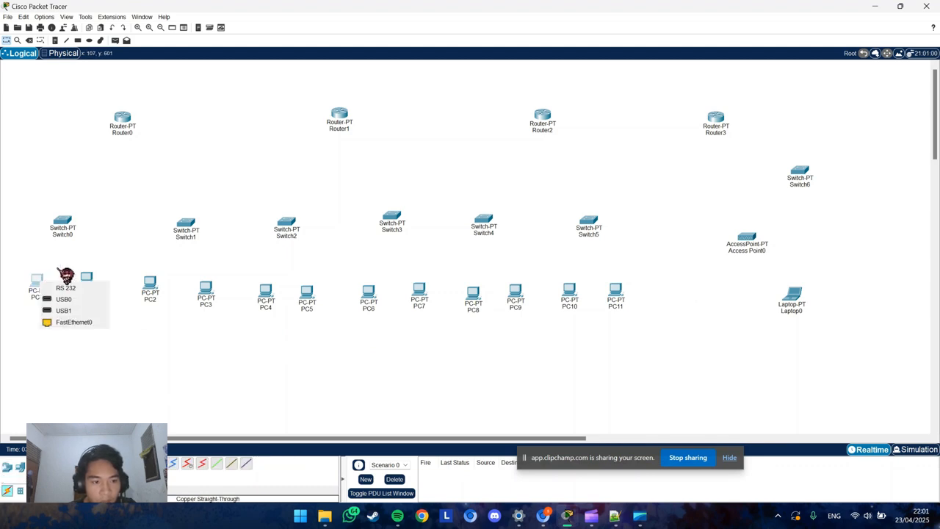
pyautogui.click(93, 322)
pyautogui.click(61, 222)
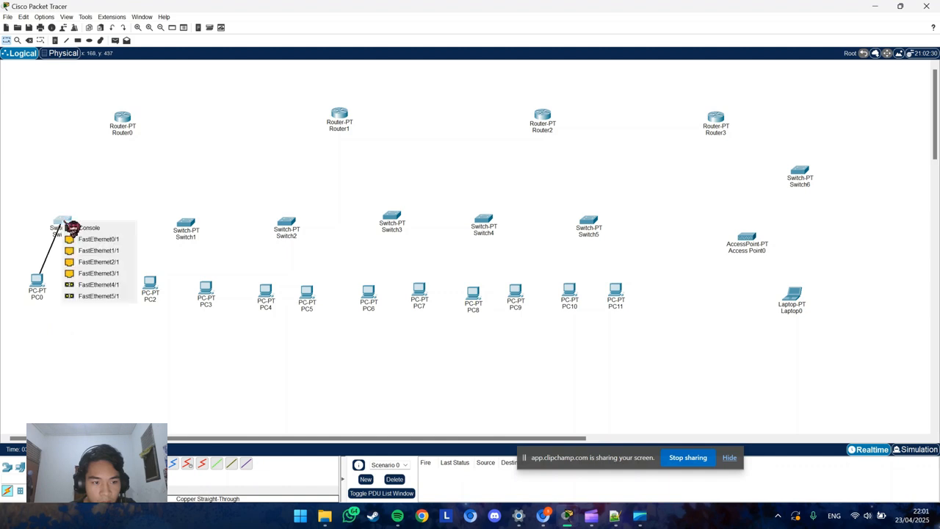
pyautogui.click(109, 250)
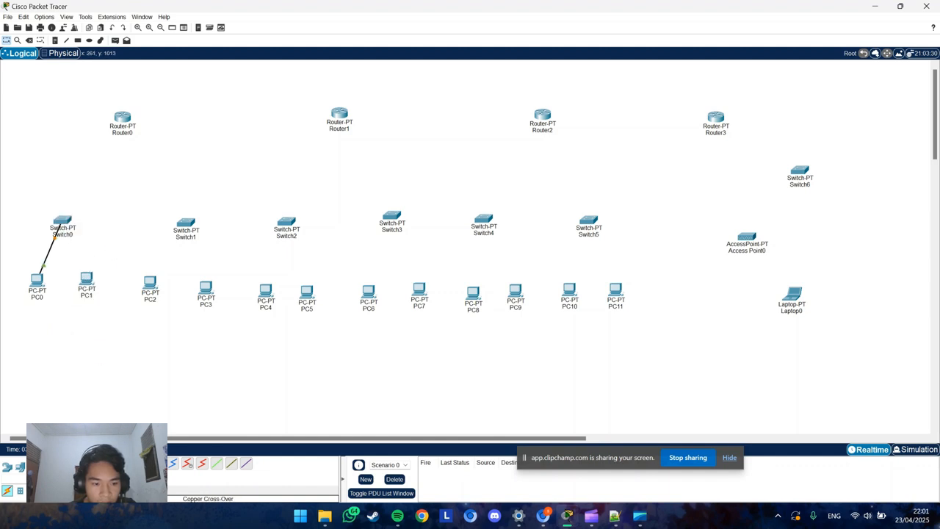
pyautogui.click(94, 284)
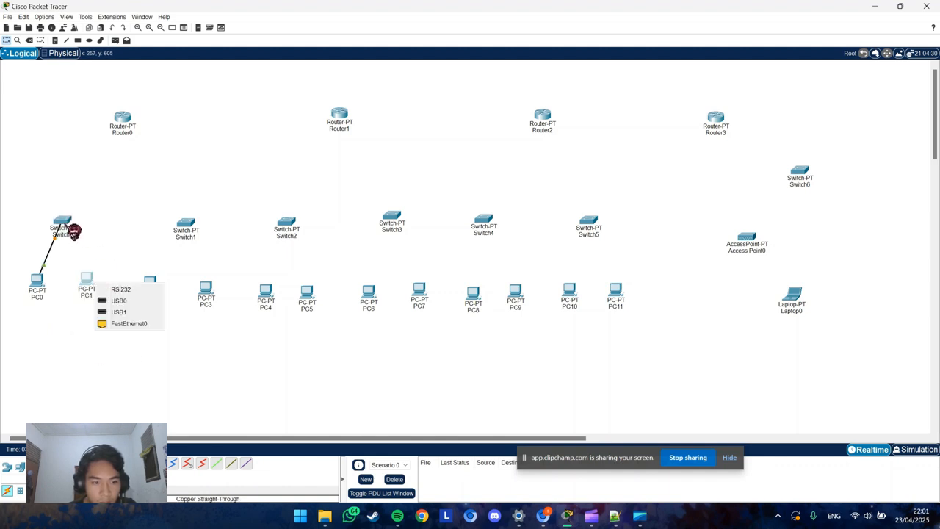
pyautogui.click(147, 331)
pyautogui.click(64, 222)
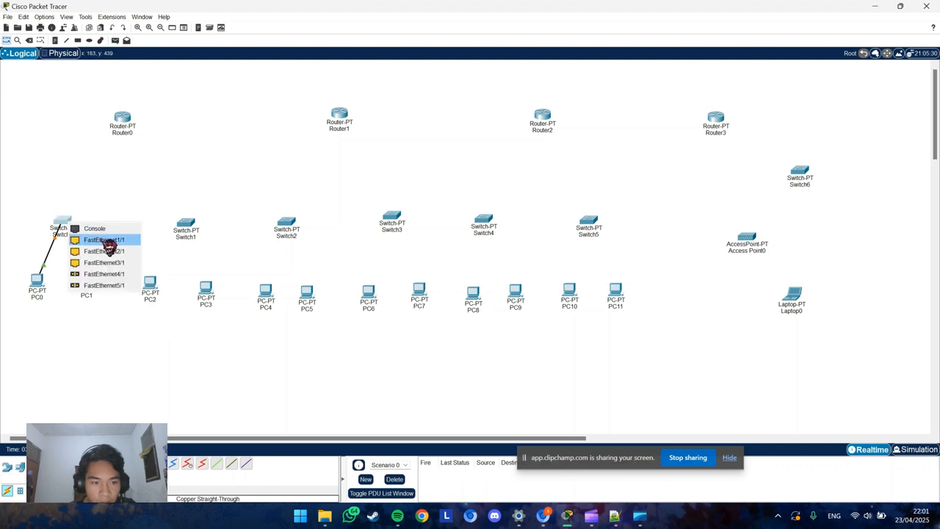
pyautogui.click(103, 250)
# - Connect PC2 and PC3 to FastEthernet ports on Switch1 with copper straight-through cables
pyautogui.click(155, 287)
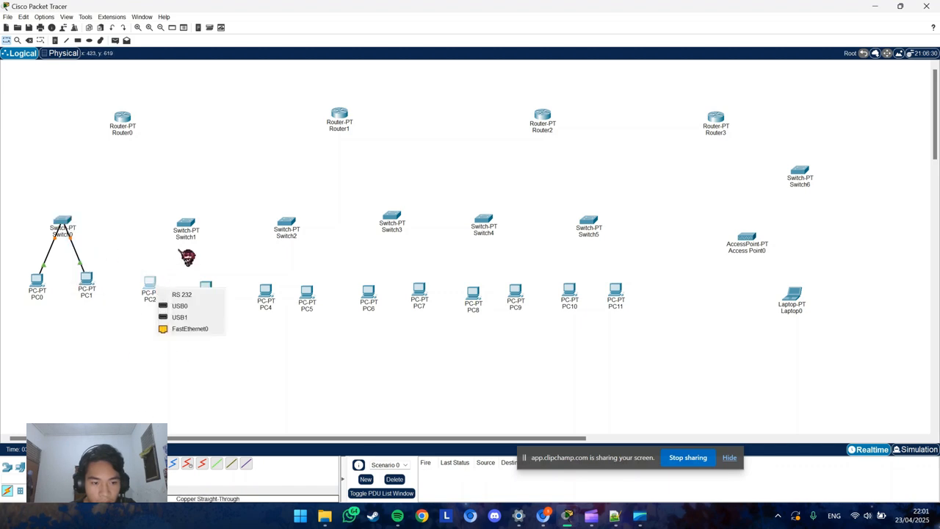
pyautogui.click(195, 329)
pyautogui.click(188, 224)
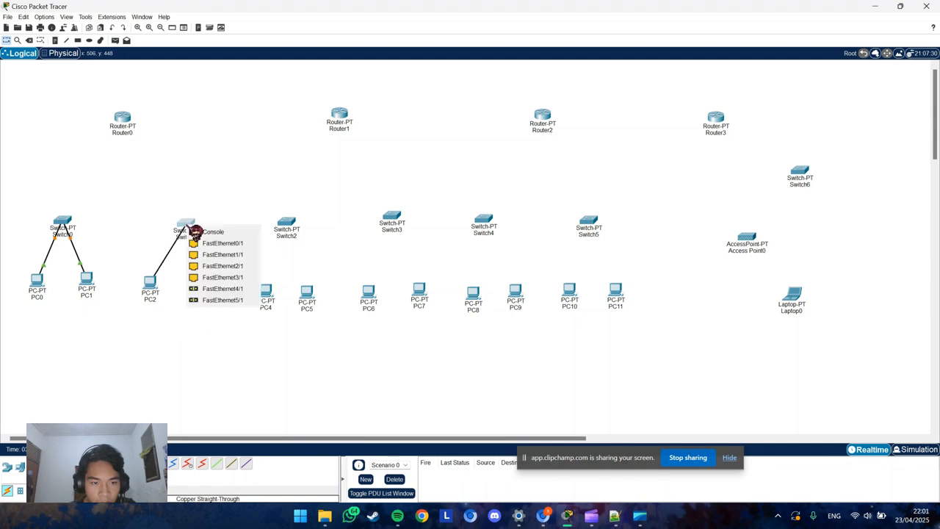
pyautogui.click(224, 254)
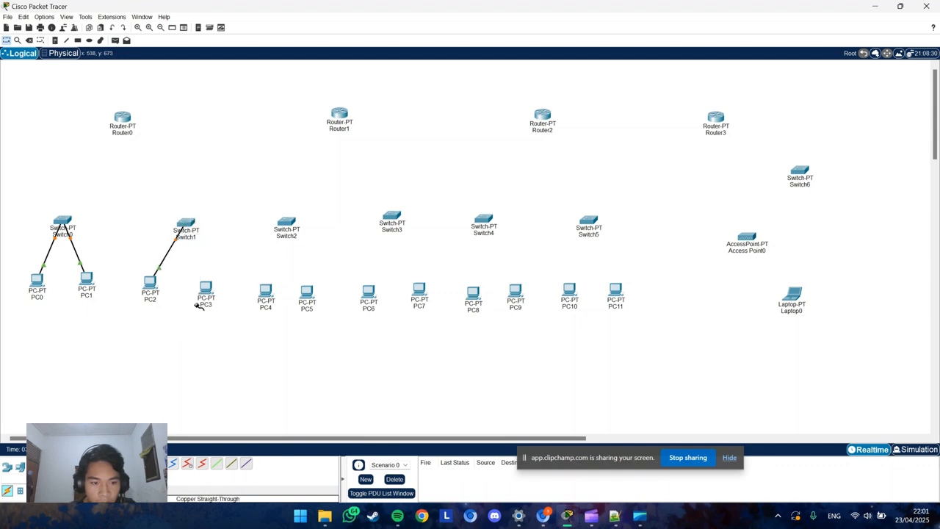
pyautogui.click(206, 287)
pyautogui.click(236, 329)
pyautogui.click(197, 232)
pyautogui.click(223, 253)
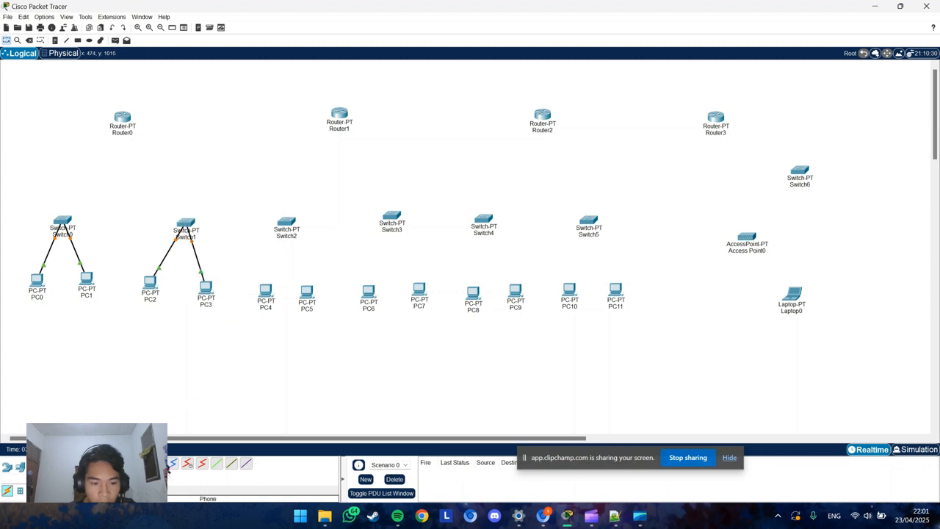
# - Connect PC4 and PC5 to FastEthernet ports on Switch2 with copper straight-through cables
pyautogui.click(268, 293)
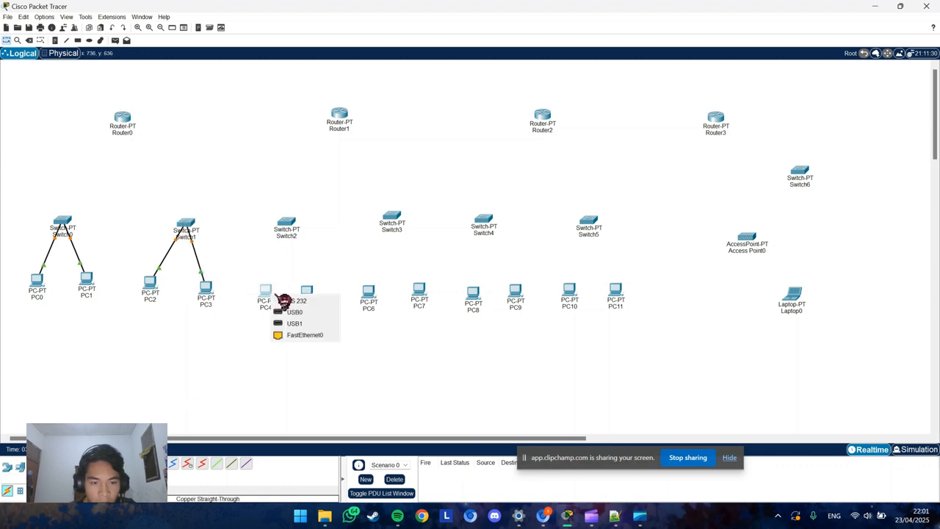
pyautogui.click(307, 337)
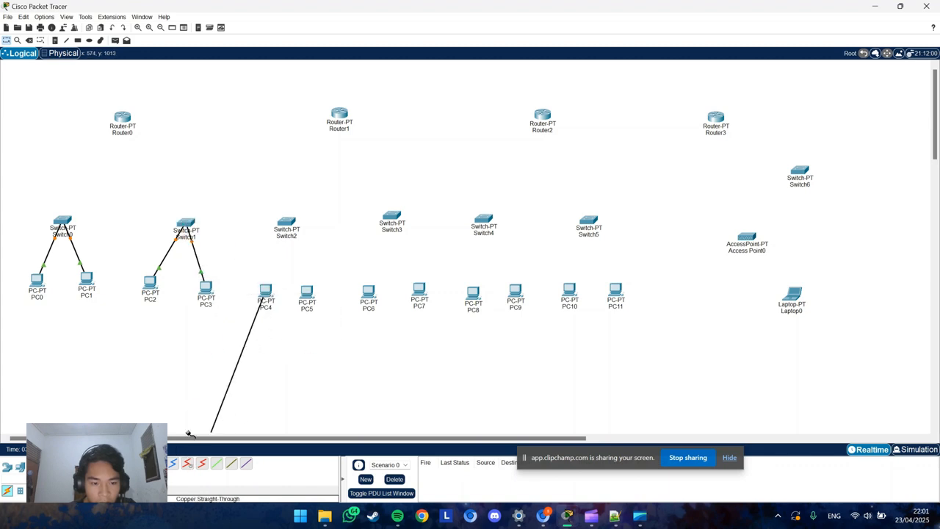
pyautogui.click(295, 225)
pyautogui.click(330, 266)
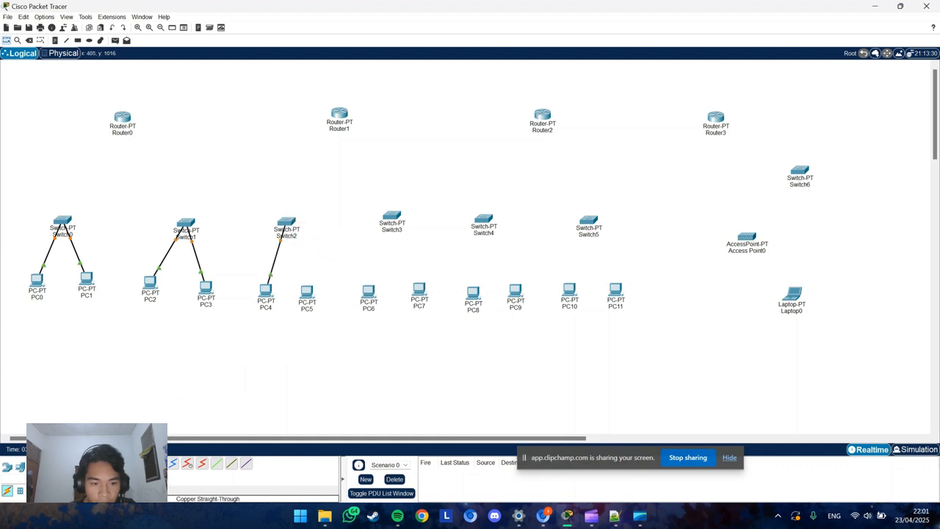
pyautogui.click(308, 297)
pyautogui.click(327, 301)
pyautogui.click(287, 225)
pyautogui.click(316, 243)
# - Connect PC6's FastEthernet0 to a FastEthernet port on Switch3 with a copper straight-through cable
pyautogui.click(368, 293)
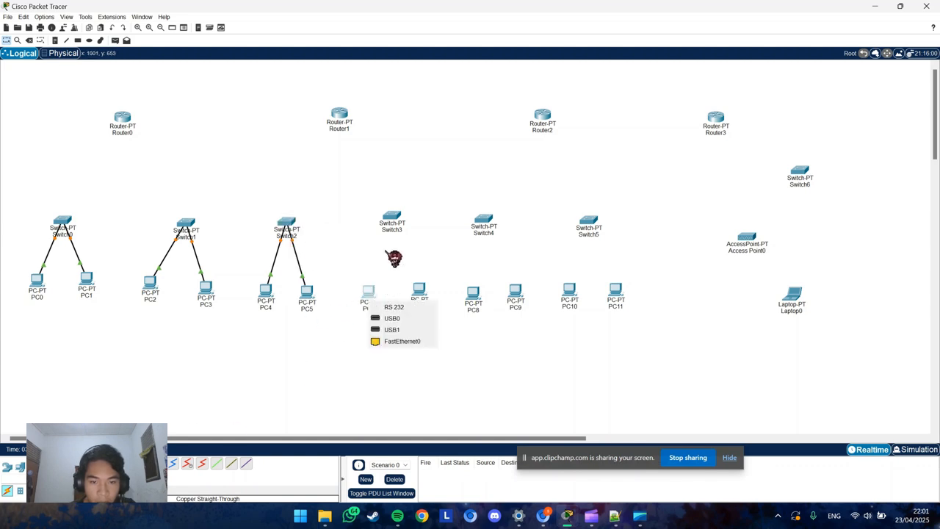
pyautogui.click(403, 340)
pyautogui.click(392, 220)
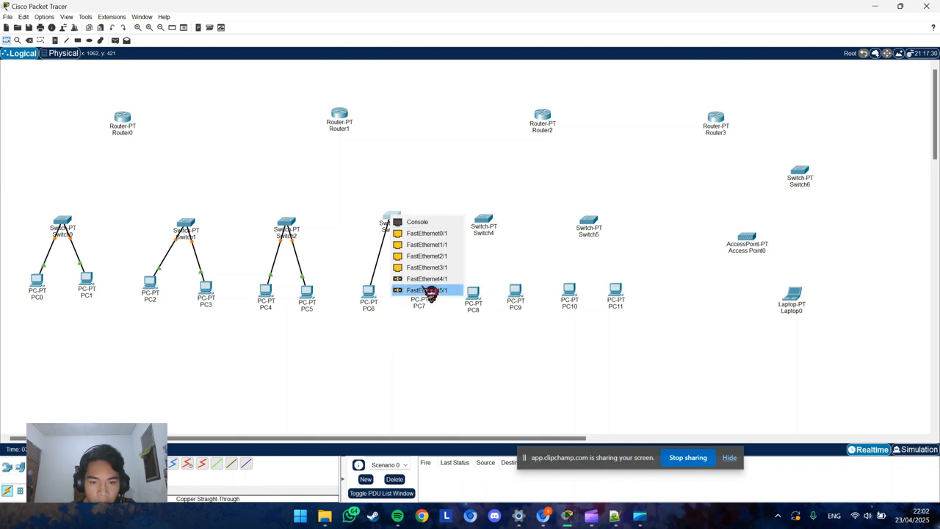
pyautogui.click(420, 236)
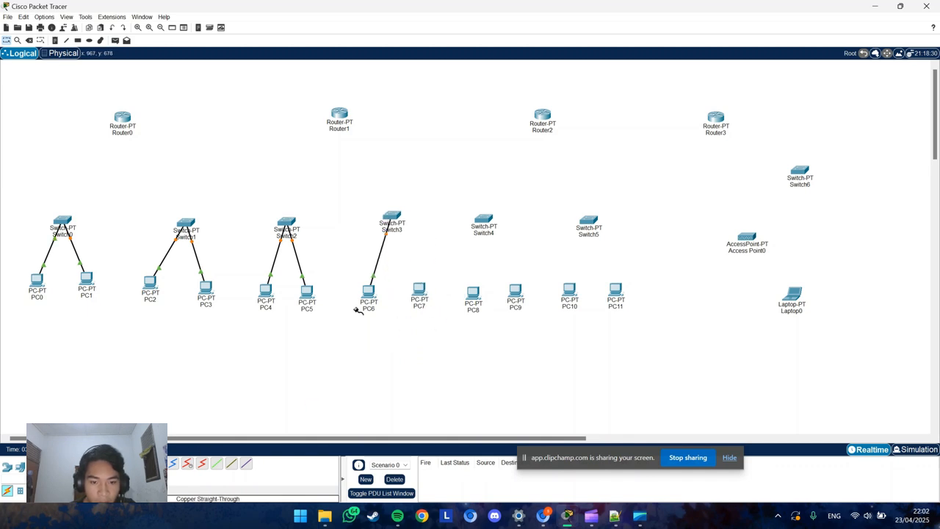
pyautogui.click(435, 286)
pyautogui.click(469, 323)
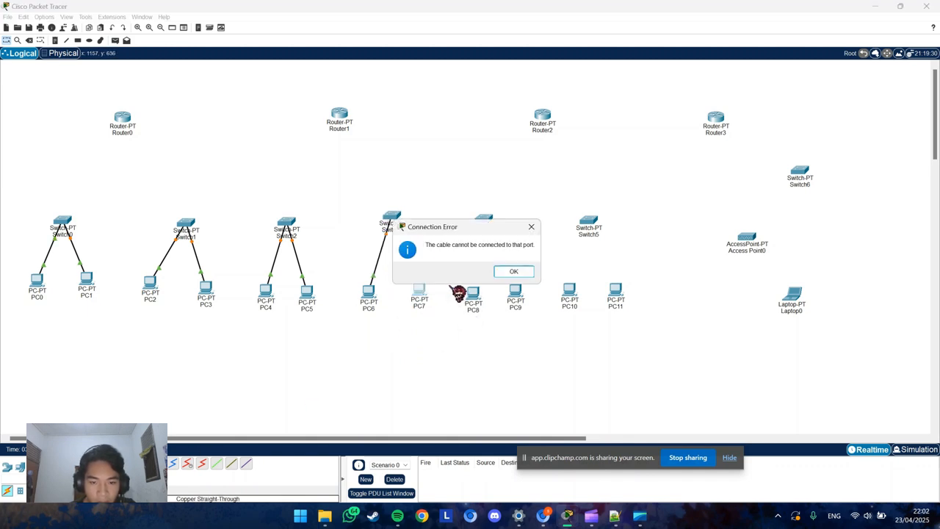
pyautogui.click(505, 269)
# - Connect PC7's FastEthernet0 to a FastEthernet port on Switch3 with a copper straight-through cable
pyautogui.click(417, 291)
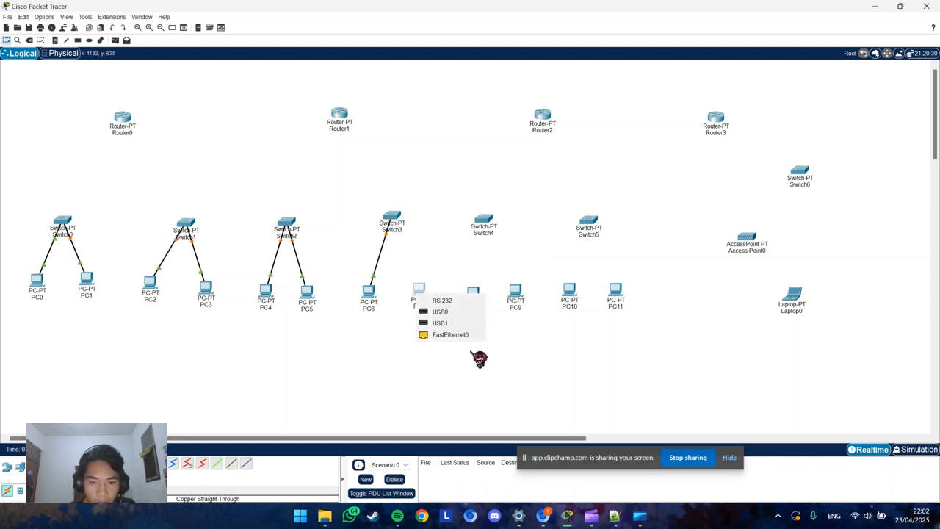
pyautogui.click(466, 335)
pyautogui.click(394, 216)
pyautogui.click(421, 232)
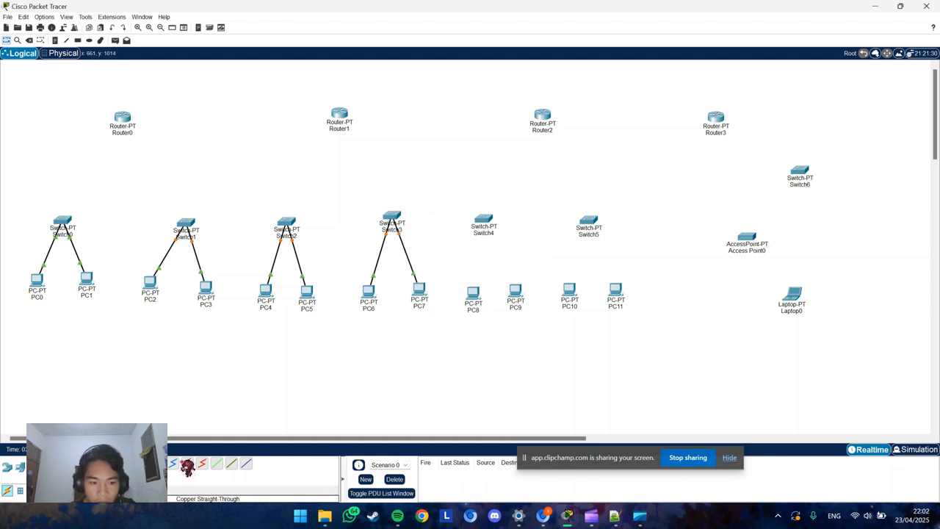
# - Connect PC8 and PC9 to FastEthernet ports on Switch4 with copper straight-through cables, using FastEthernet1/1 for PC9
pyautogui.click(474, 294)
pyautogui.click(507, 337)
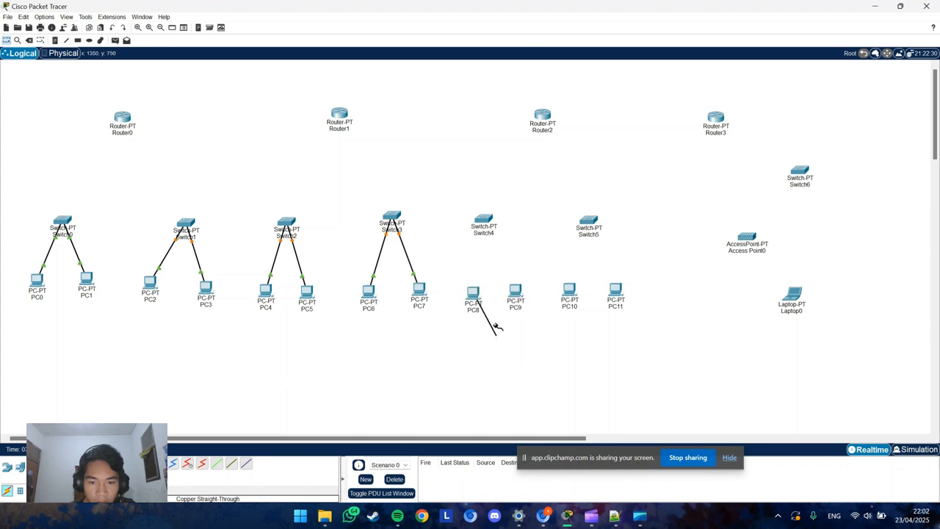
pyautogui.click(484, 219)
pyautogui.click(525, 238)
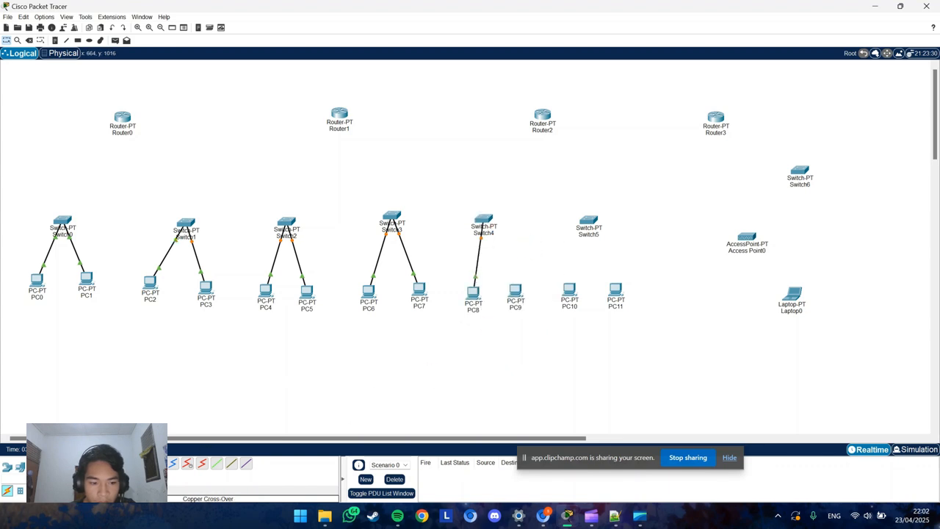
pyautogui.click(528, 300)
pyautogui.click(557, 337)
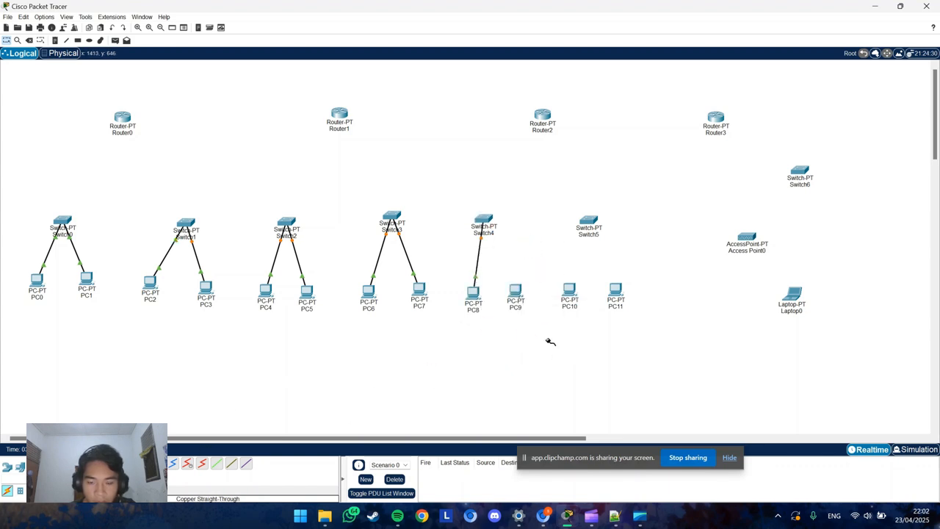
pyautogui.click(481, 218)
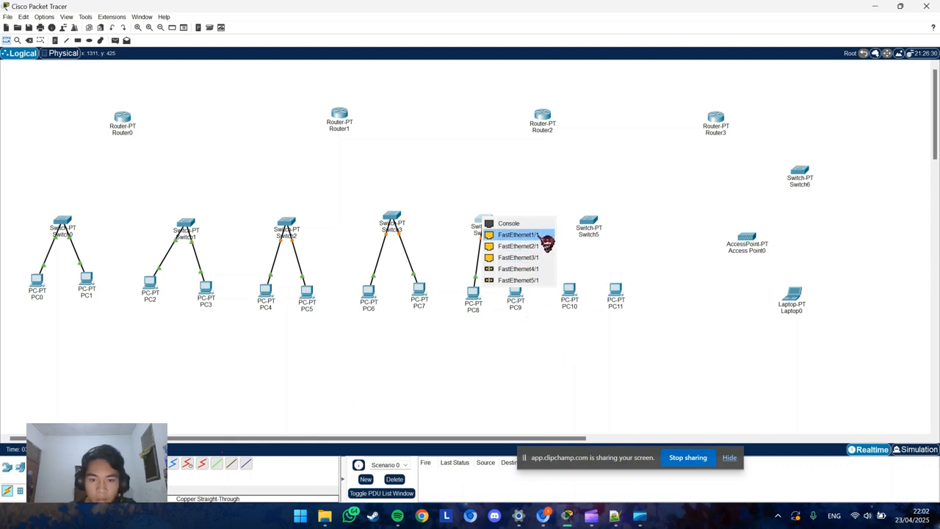
pyautogui.click(542, 235)
# - Connect PC10 to Switch5's FastEthernet0/1 and PC11 to its FastEthernet1/1 with copper straight-through cables
pyautogui.click(572, 310)
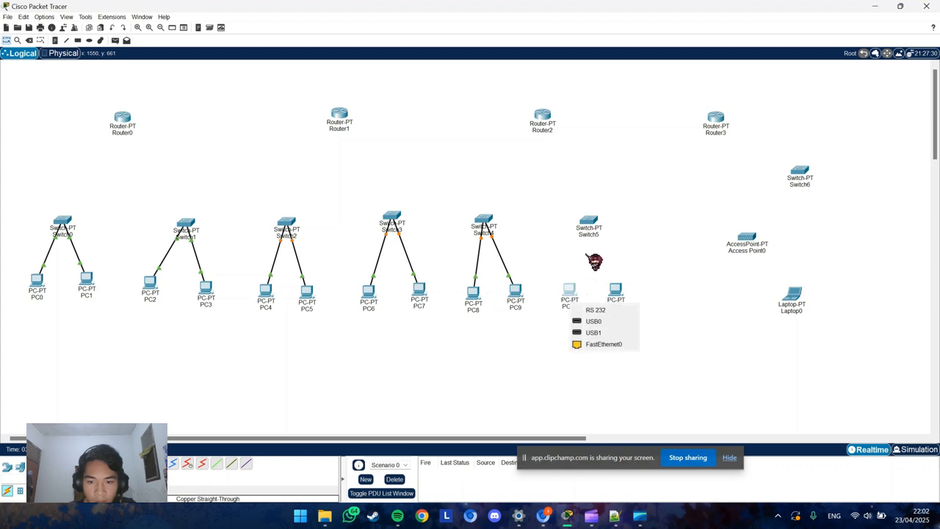
pyautogui.click(607, 332)
pyautogui.click(595, 230)
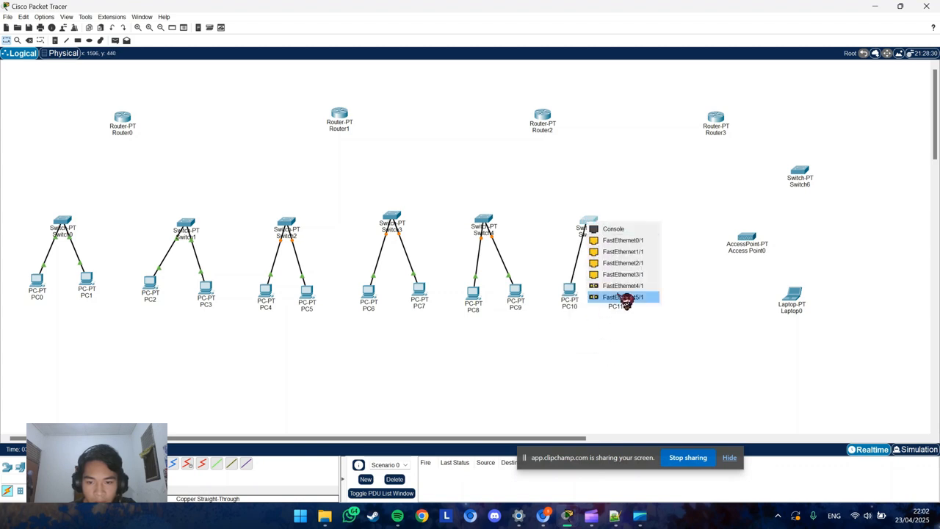
pyautogui.click(625, 245)
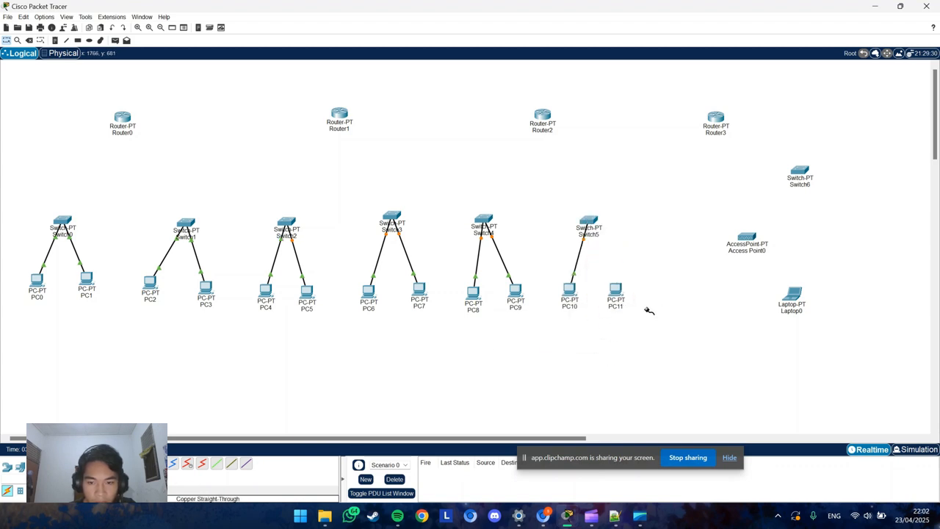
pyautogui.click(622, 292)
pyautogui.click(665, 314)
pyautogui.click(529, 271)
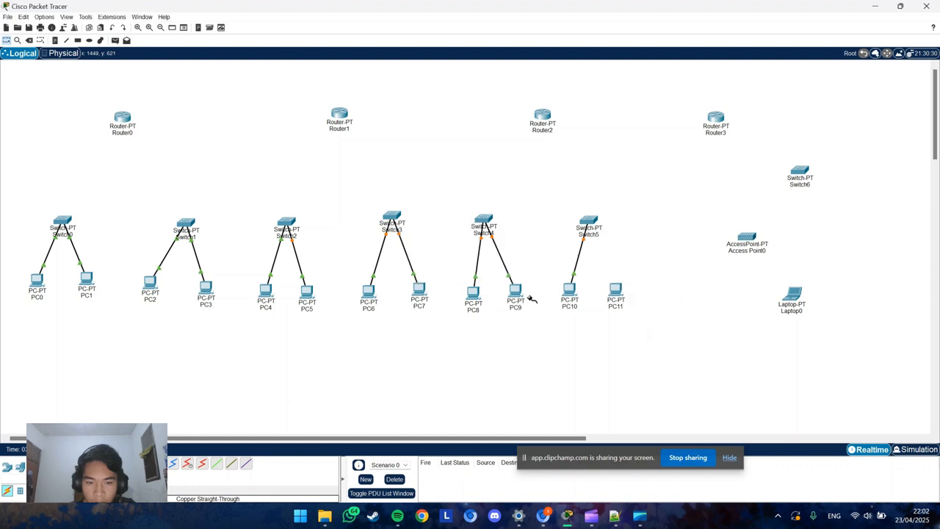
pyautogui.click(625, 296)
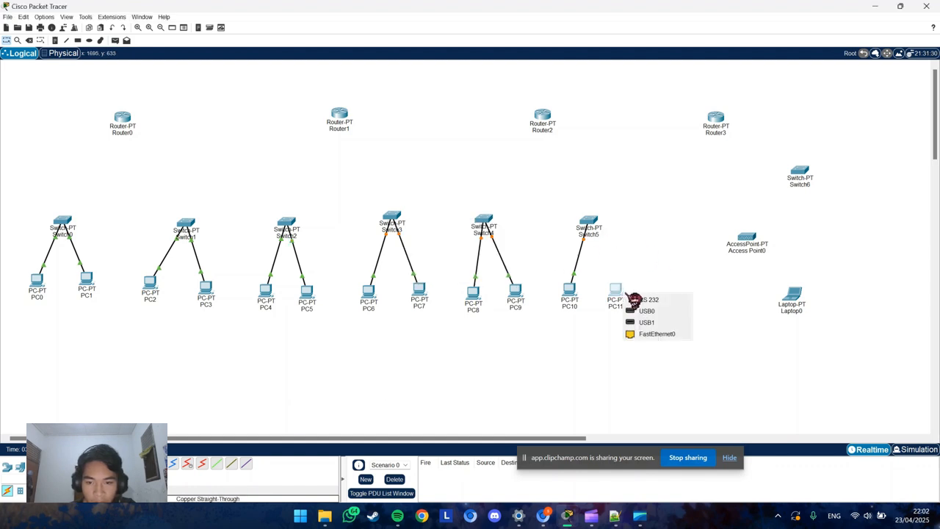
pyautogui.click(668, 335)
pyautogui.click(602, 227)
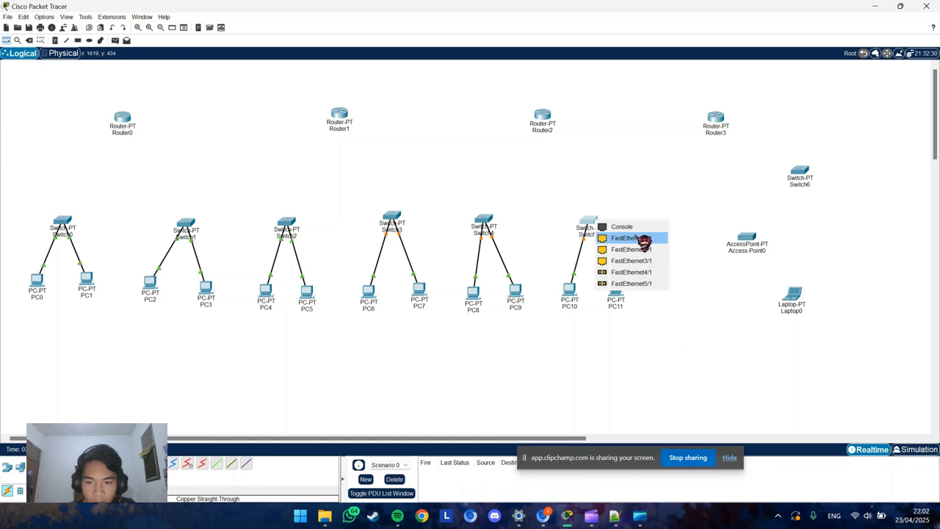
pyautogui.click(643, 242)
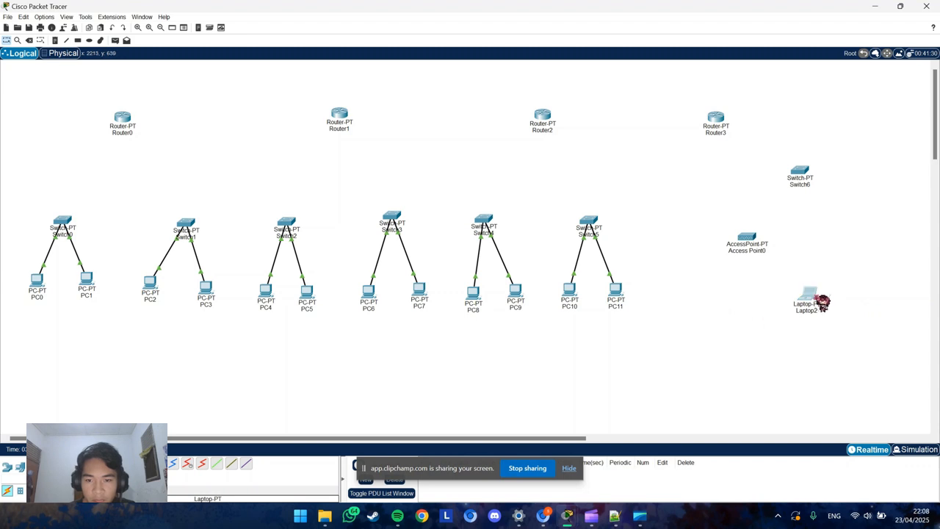
# - Replace Laptop2's built-in network module with the WPC300N wireless module while it is powered off, then return to the topology
pyautogui.click(821, 303)
pyautogui.moveTo(631, 129); pyautogui.dragTo(549, 132)
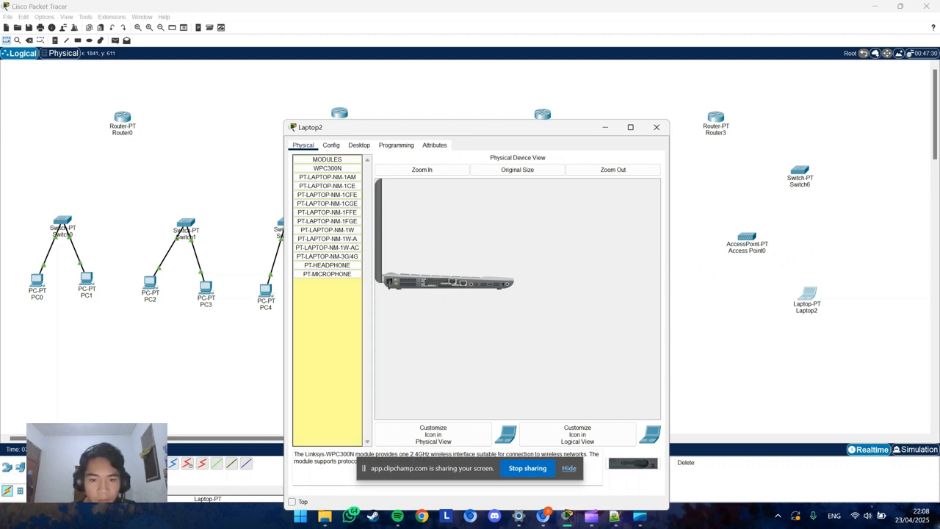
pyautogui.moveTo(442, 283); pyautogui.dragTo(346, 274)
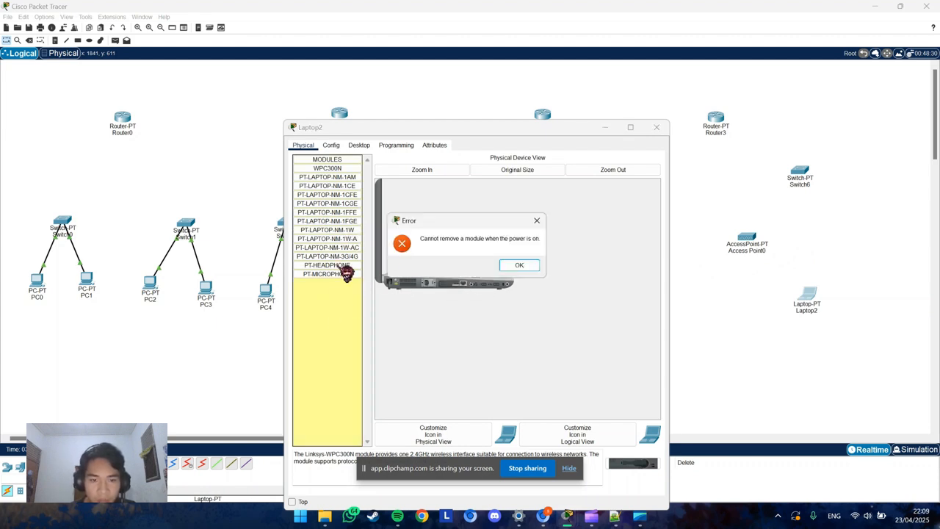
pyautogui.click(525, 269)
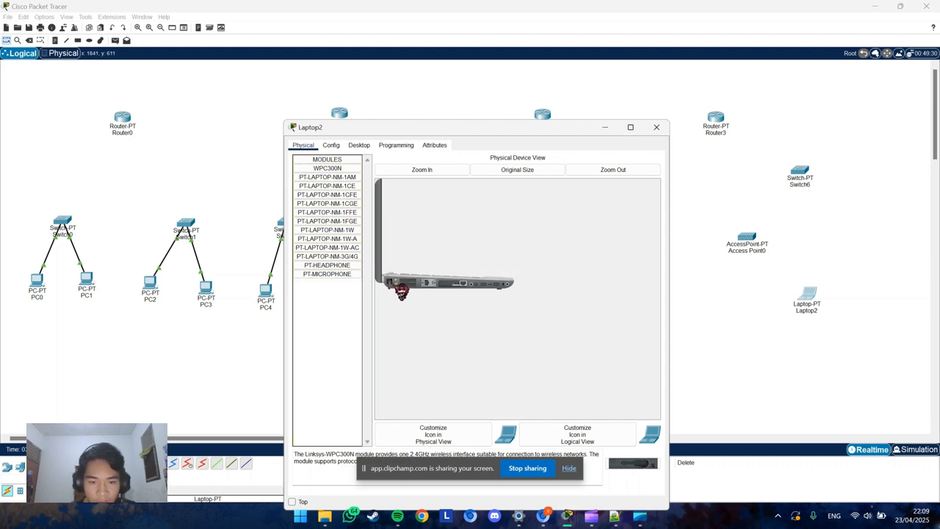
pyautogui.moveTo(467, 288); pyautogui.dragTo(336, 310)
pyautogui.moveTo(327, 169); pyautogui.dragTo(456, 291)
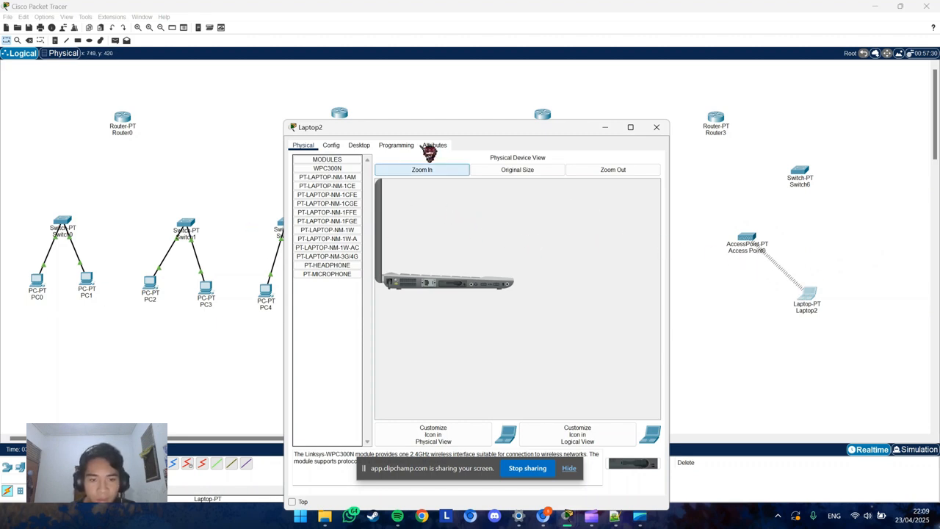
pyautogui.click(360, 146)
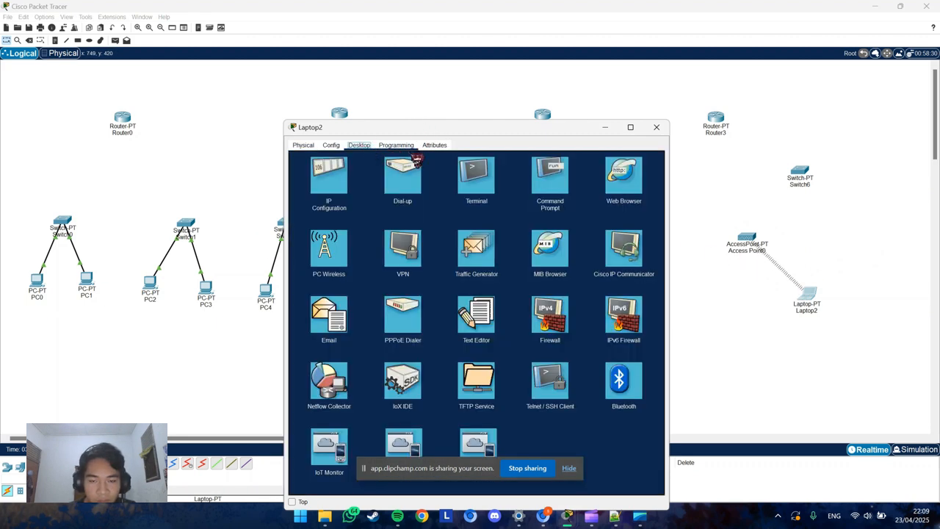
pyautogui.click(707, 202)
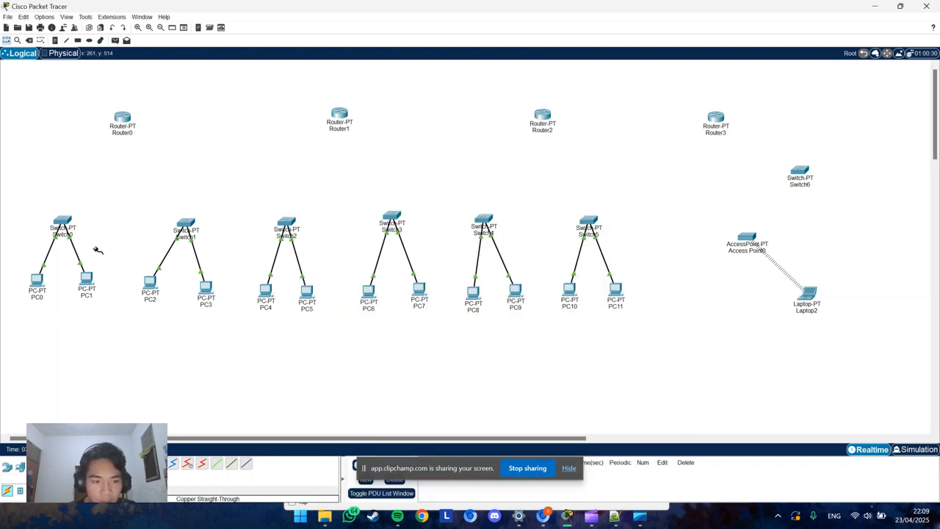
# - Connect FastEthernet2/1 of Switch0 to Router0's FastEthernet0/0 and FastEthernet2/1 of Switch1 to Router0's FastEthernet1/0 with copper straight-through cables
pyautogui.click(65, 220)
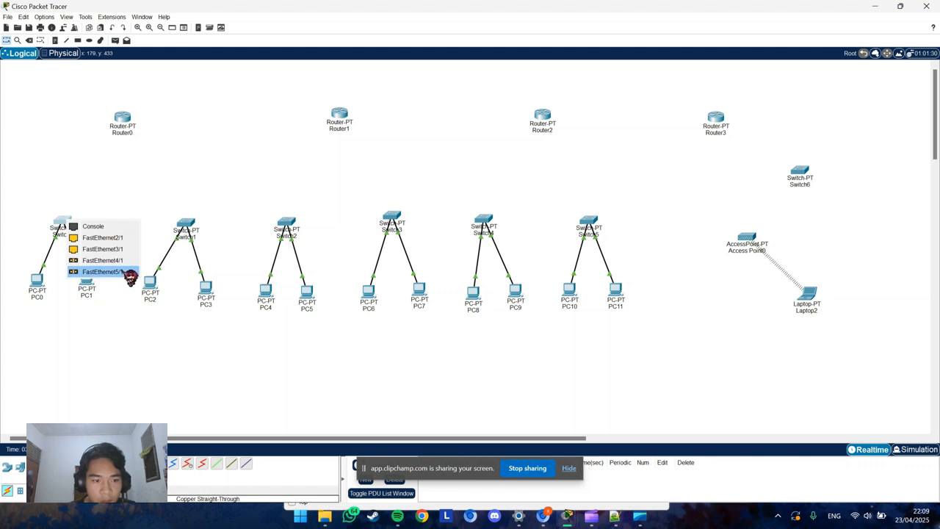
pyautogui.click(119, 240)
pyautogui.click(122, 117)
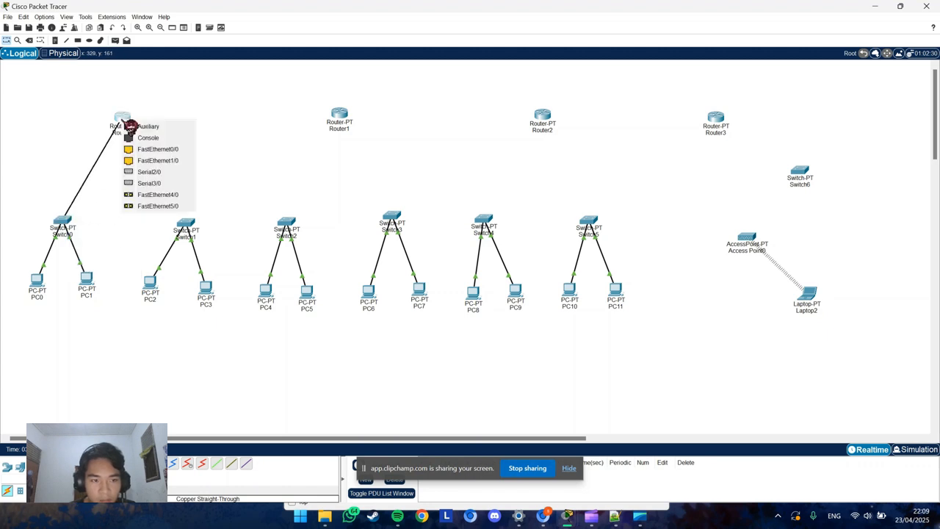
pyautogui.click(187, 151)
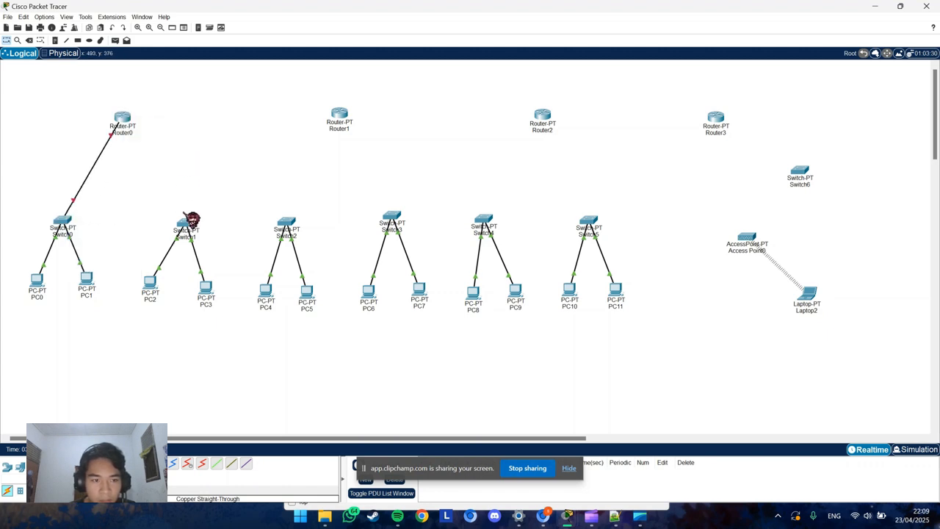
pyautogui.click(174, 236)
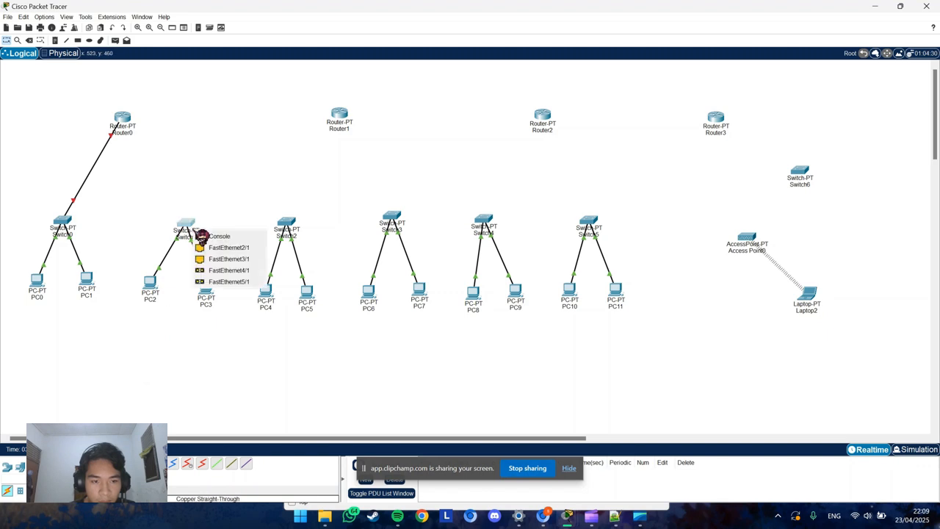
pyautogui.click(223, 248)
pyautogui.click(130, 122)
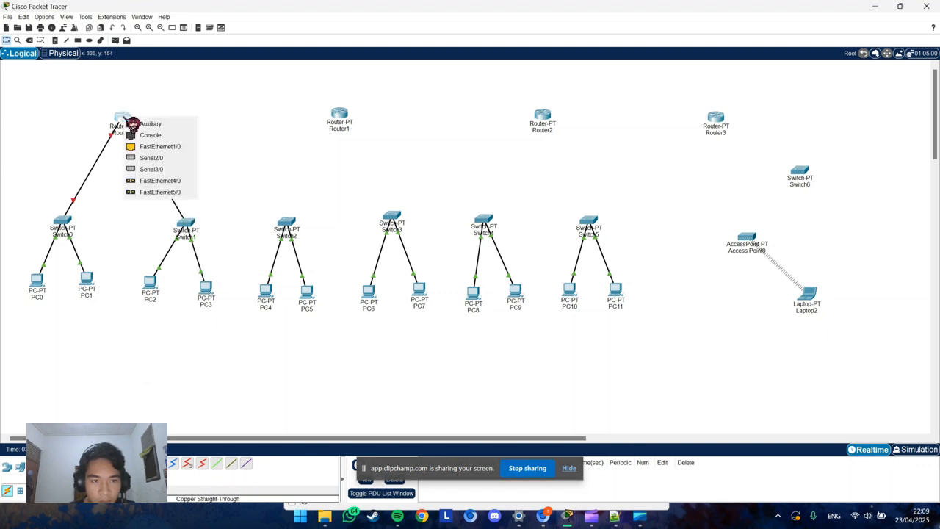
pyautogui.click(161, 147)
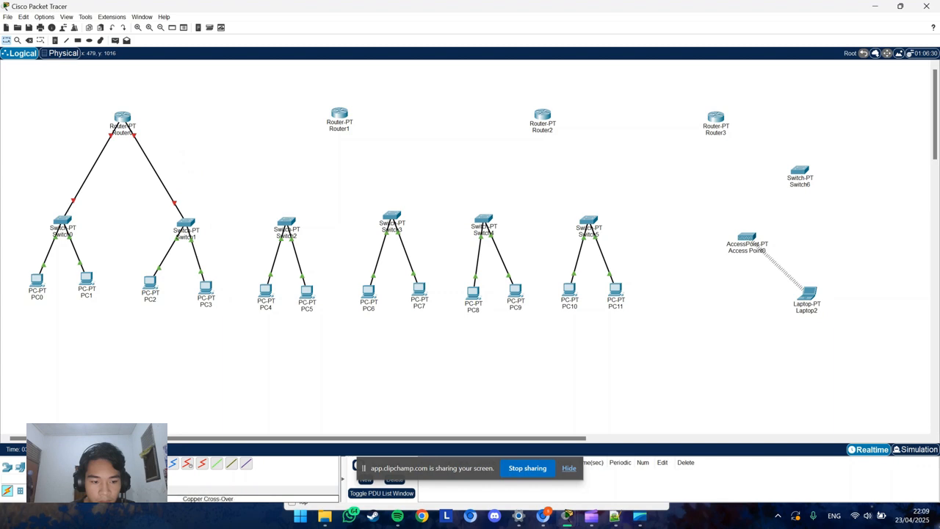
# - Connect Switch2 to Router1's FastEthernet0/0 and Switch3's FastEthernet2/1 to Router1's FastEthernet1/0 with copper straight-through cables
pyautogui.click(286, 221)
pyautogui.click(328, 248)
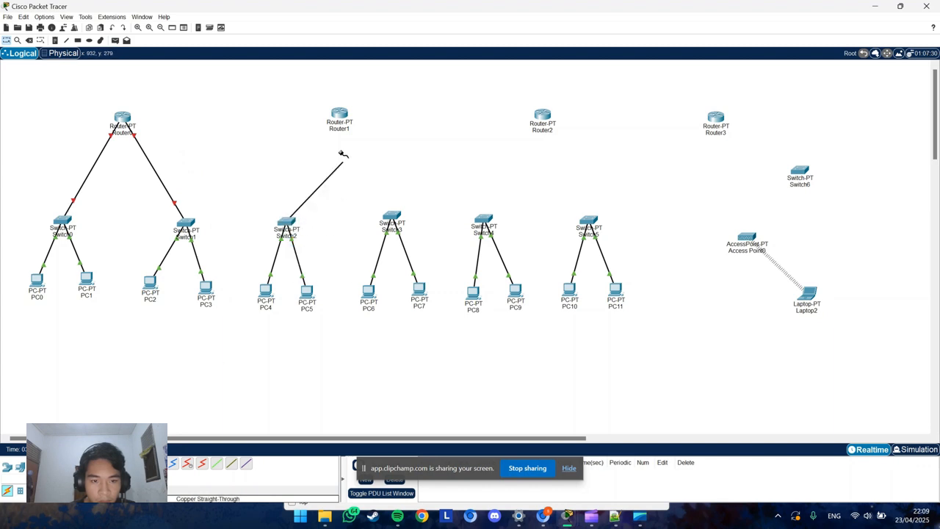
pyautogui.click(340, 117)
pyautogui.click(359, 138)
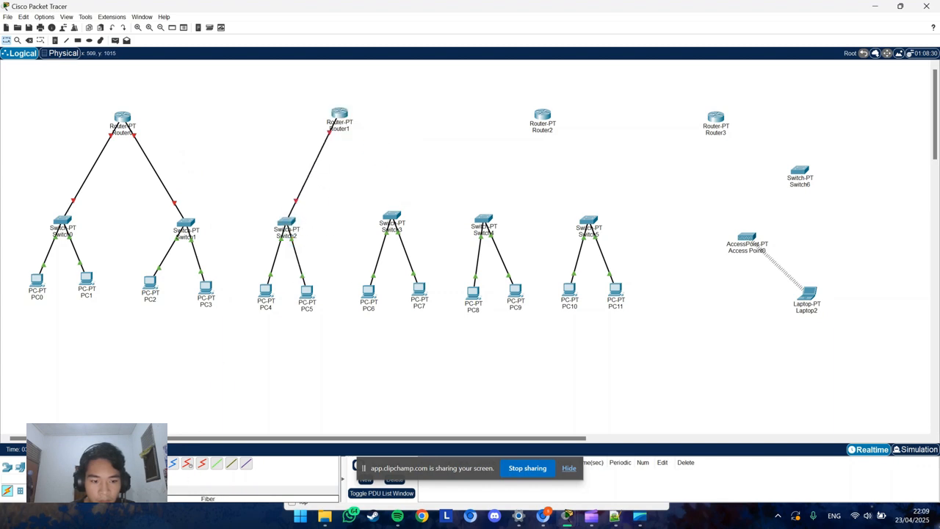
pyautogui.click(401, 209)
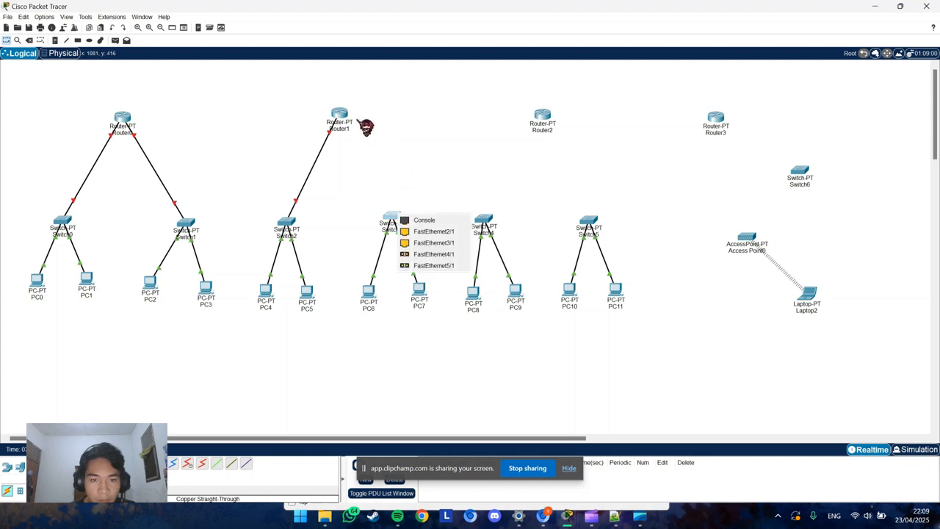
pyautogui.click(444, 235)
pyautogui.click(339, 116)
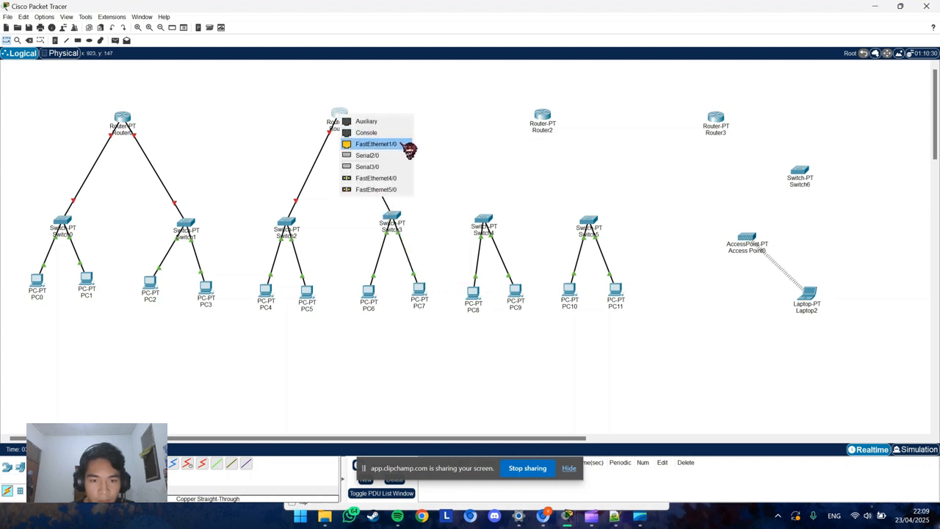
pyautogui.click(374, 144)
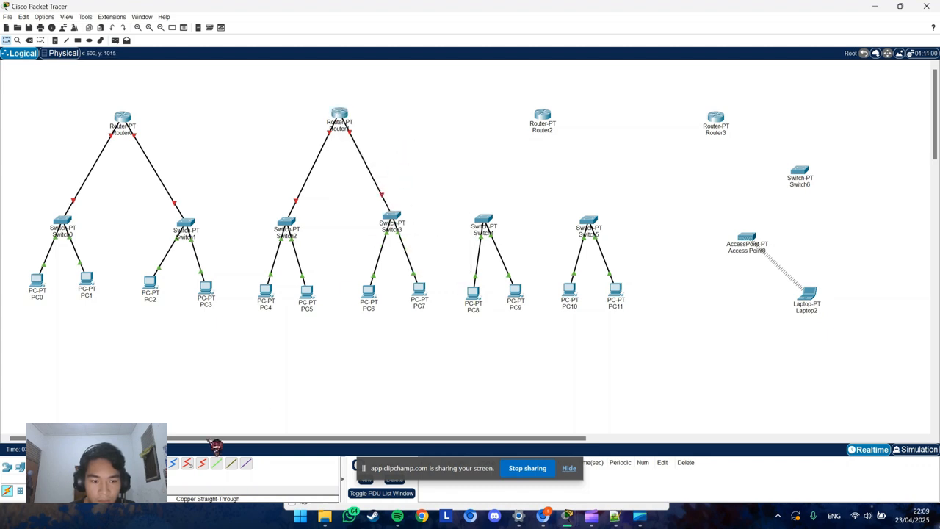
# - Connect a FastEthernet port on Switch4 to Router2's FastEthernet0/0 with a copper straight-through cable
pyautogui.click(483, 220)
pyautogui.click(552, 240)
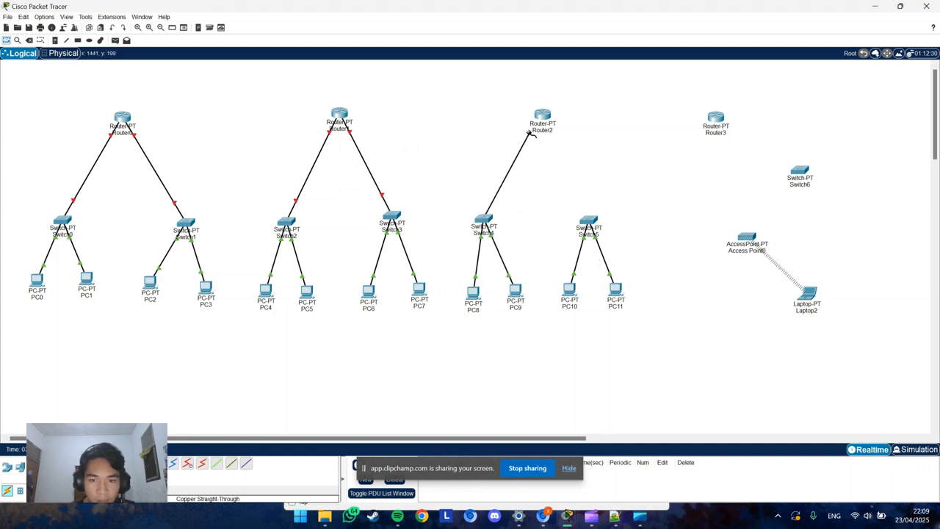
pyautogui.click(542, 115)
pyautogui.click(612, 144)
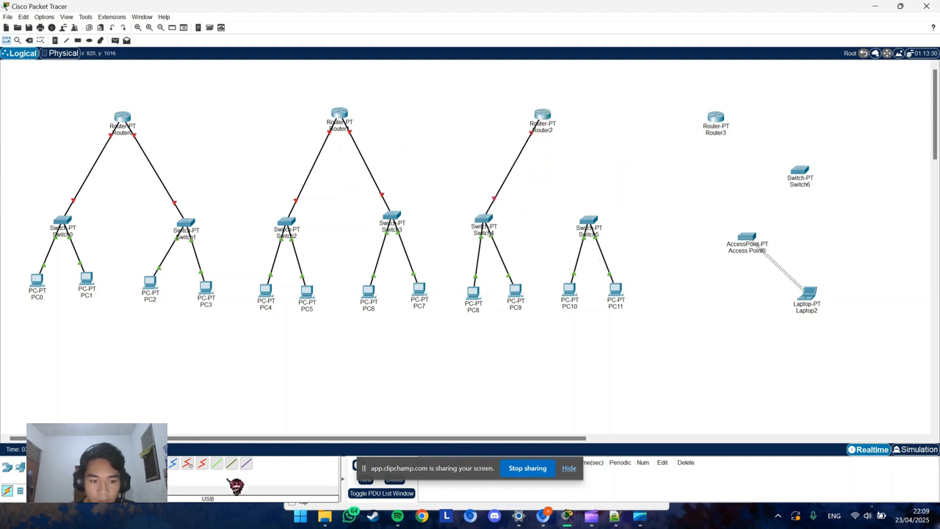
pyautogui.click(588, 221)
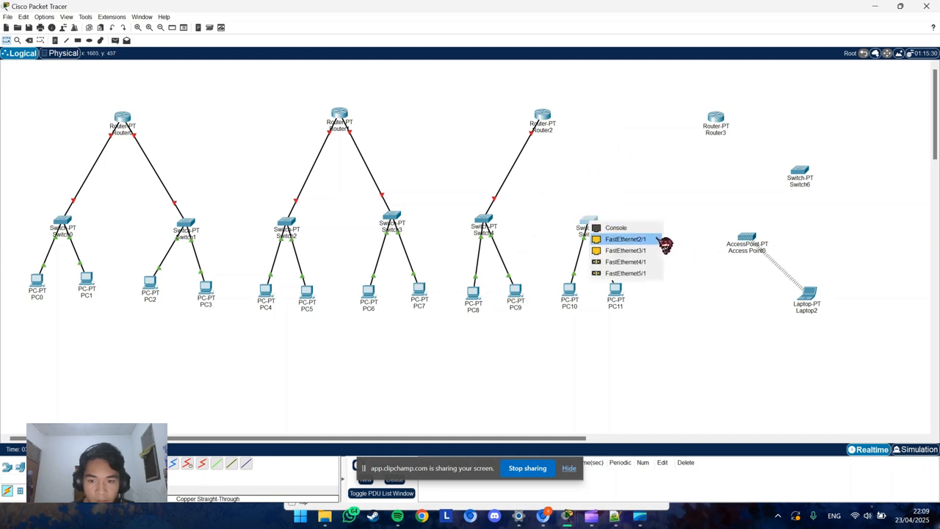
pyautogui.click(623, 191)
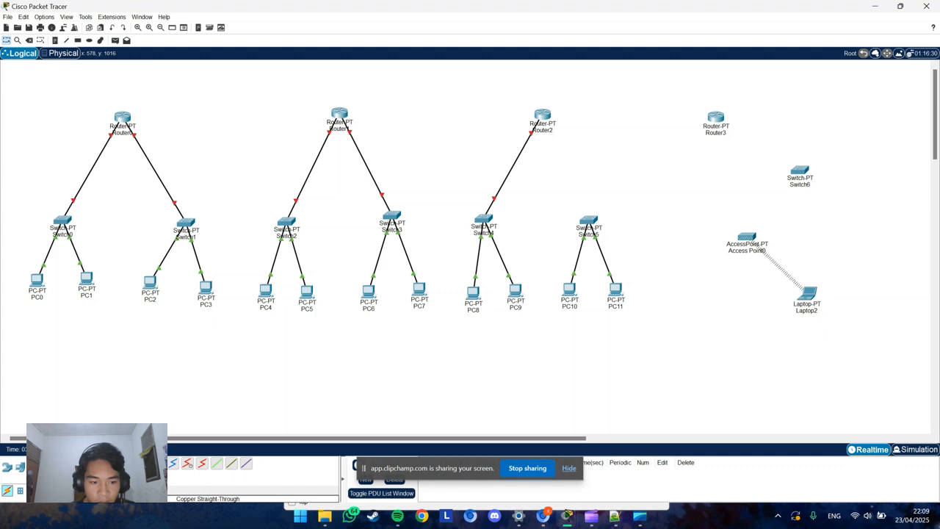
pyautogui.click(544, 124)
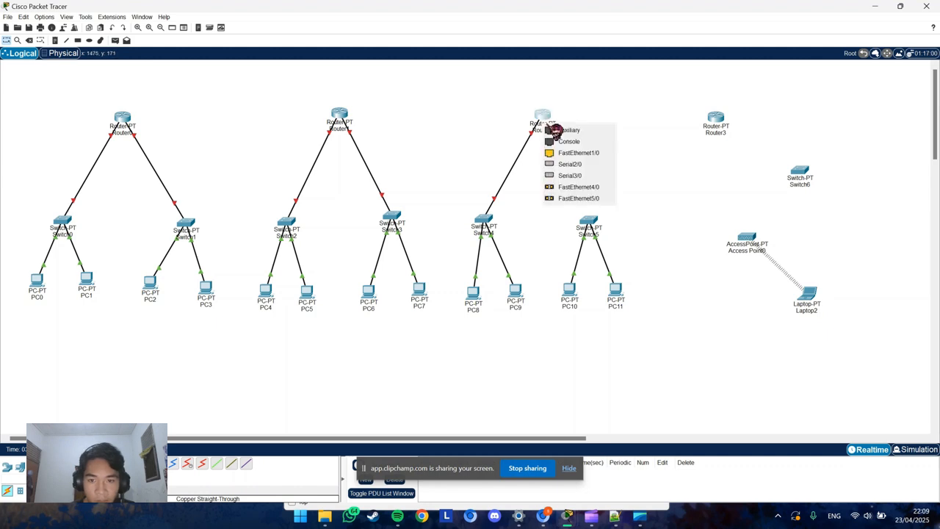
pyautogui.click(614, 153)
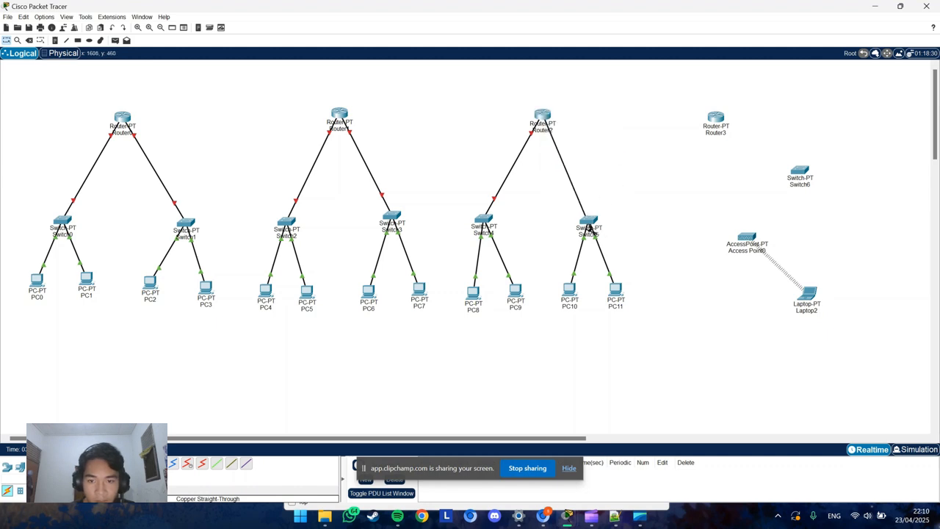
pyautogui.click(597, 229)
pyautogui.click(634, 179)
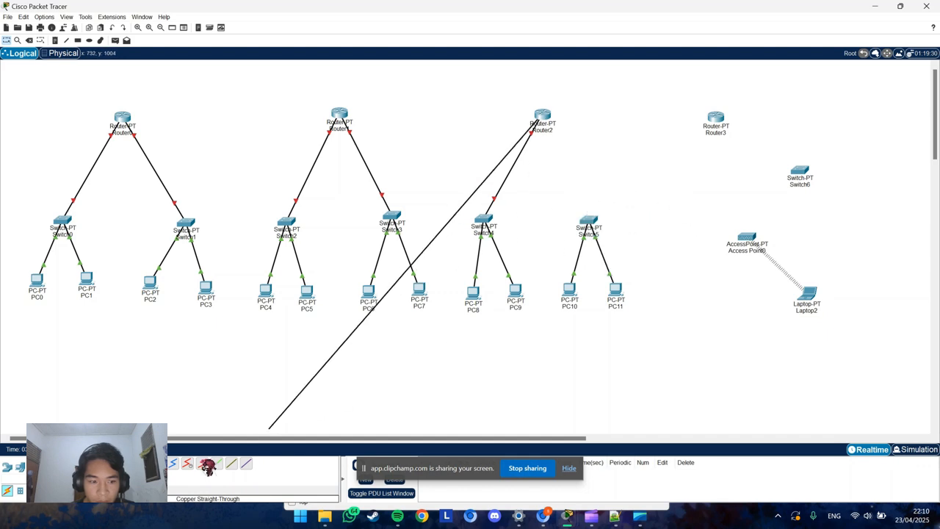
pyautogui.click(128, 464)
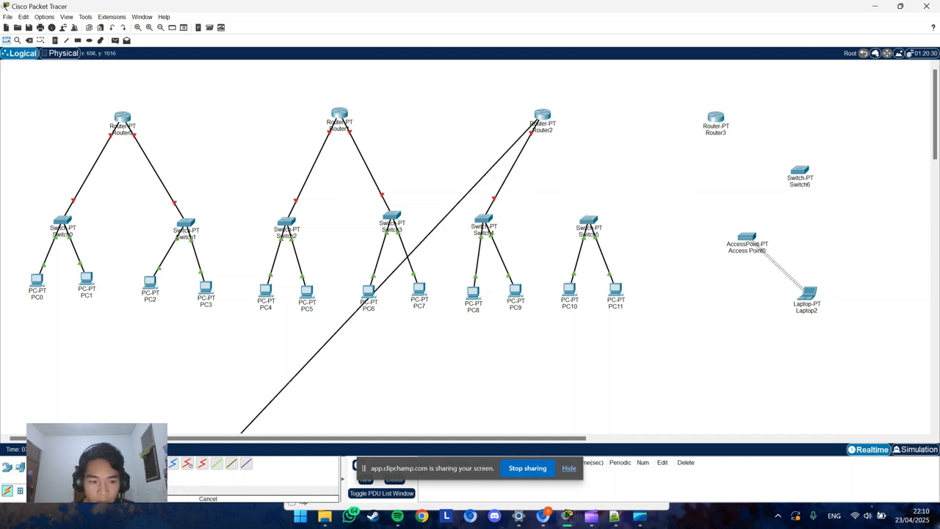
# - Connect a FastEthernet port on Switch5 to Router2's FastEthernet1/0 with a copper straight-through cable
pyautogui.click(114, 464)
pyautogui.click(595, 222)
pyautogui.click(661, 248)
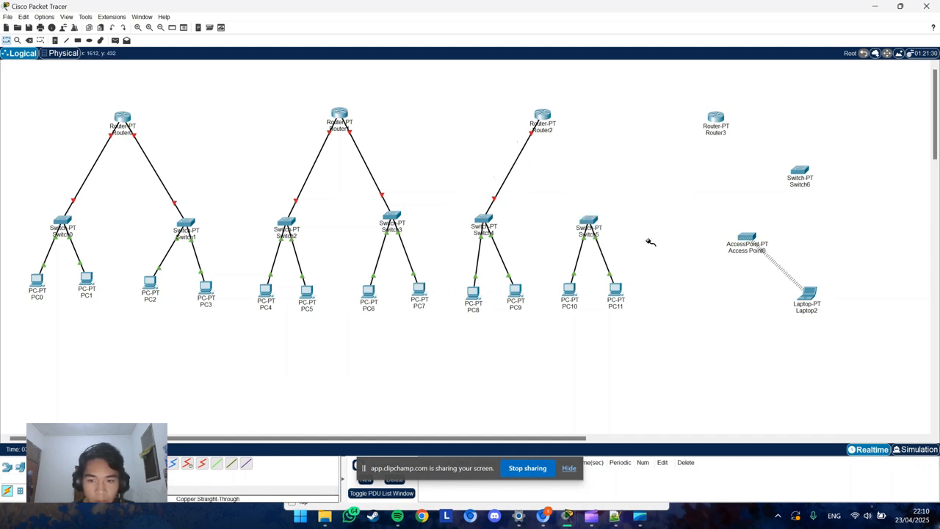
pyautogui.click(544, 118)
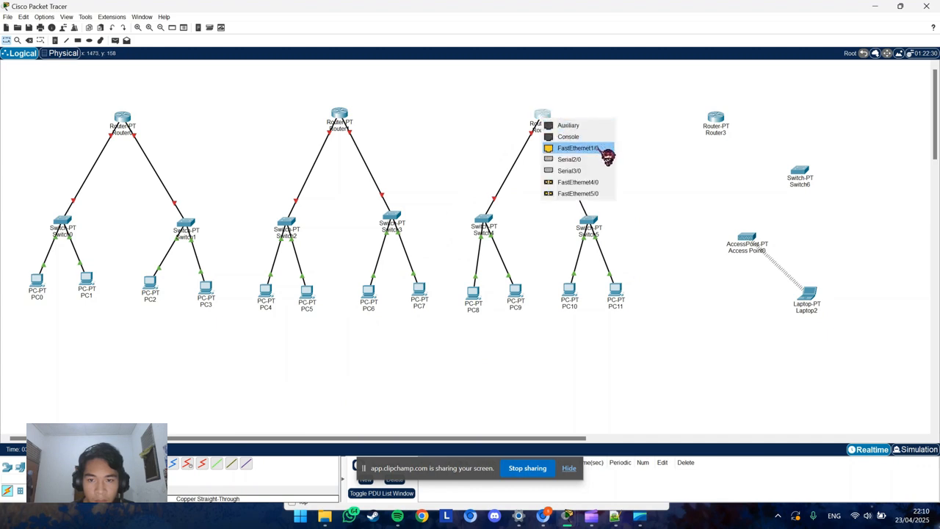
pyautogui.click(577, 148)
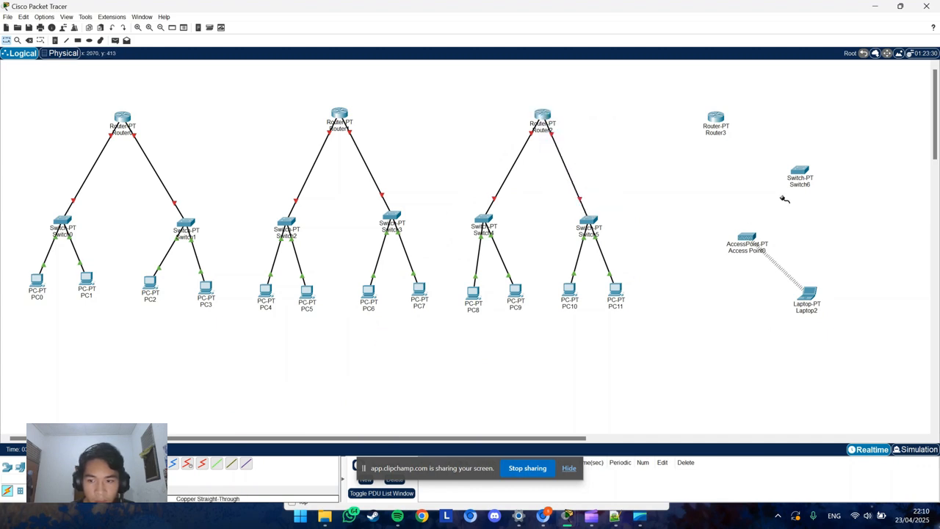
# - Connect Access Point0 to Switch6 with a copper straight-through cable
pyautogui.click(748, 243)
pyautogui.click(783, 248)
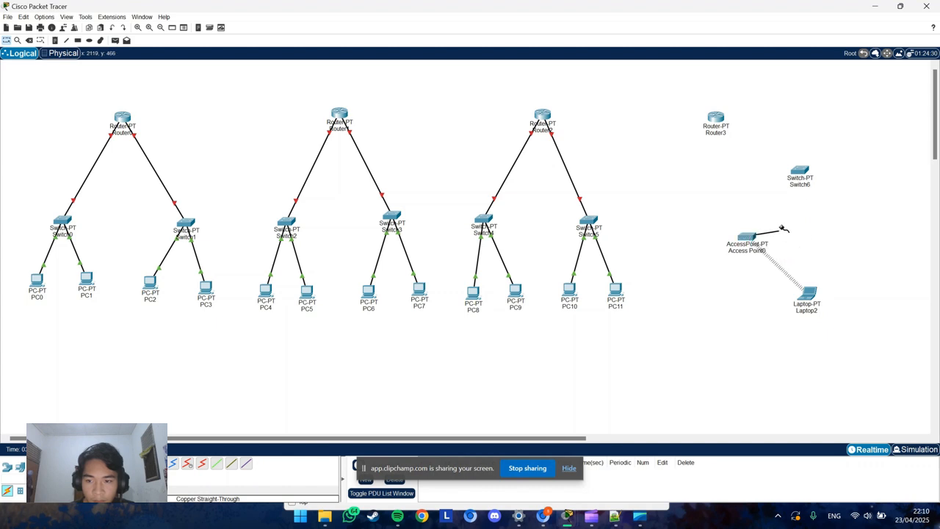
pyautogui.click(802, 174)
pyautogui.click(858, 192)
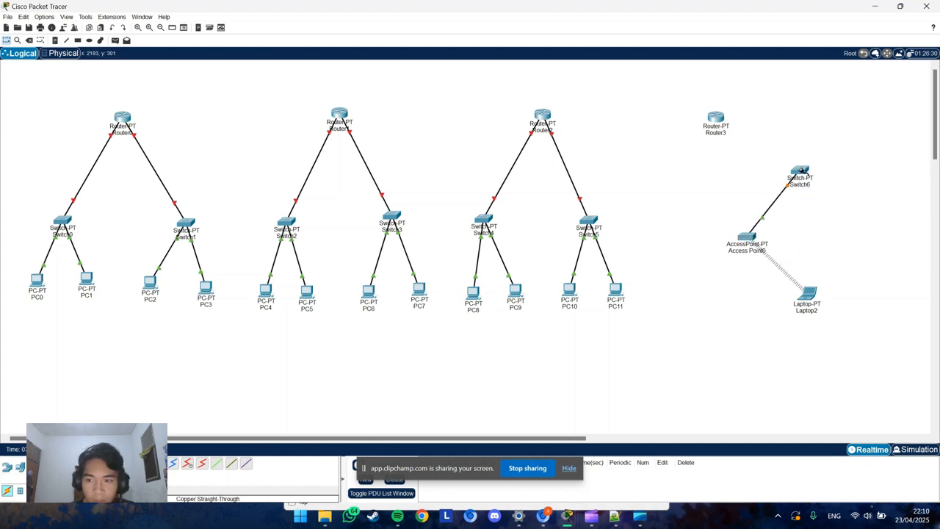
# - Connect Switch6 to Router3 with a copper straight-through cable
pyautogui.click(803, 170)
pyautogui.click(867, 193)
pyautogui.click(717, 119)
pyautogui.click(718, 119)
pyautogui.click(772, 152)
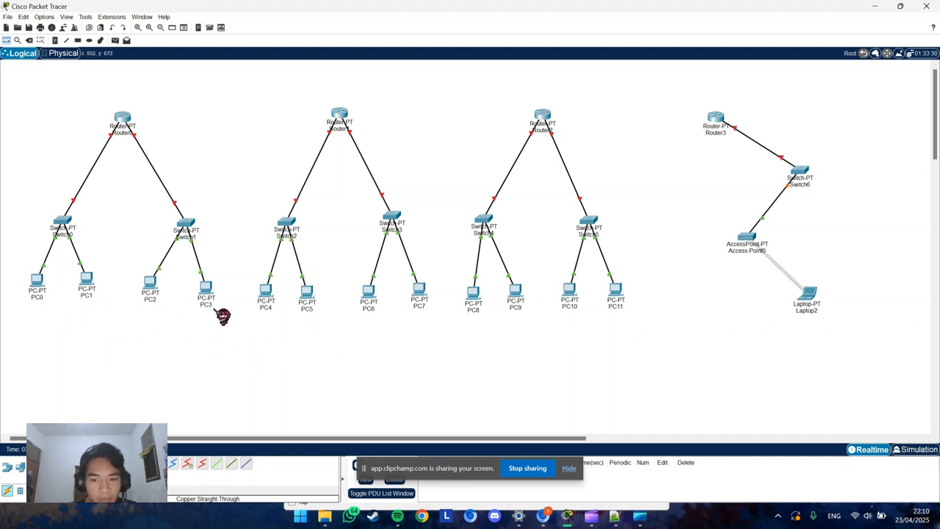
# - Switch to the PC address and gateway list in Notepad++ and move its window clear of the PCs under Router0
pyautogui.click(43, 287)
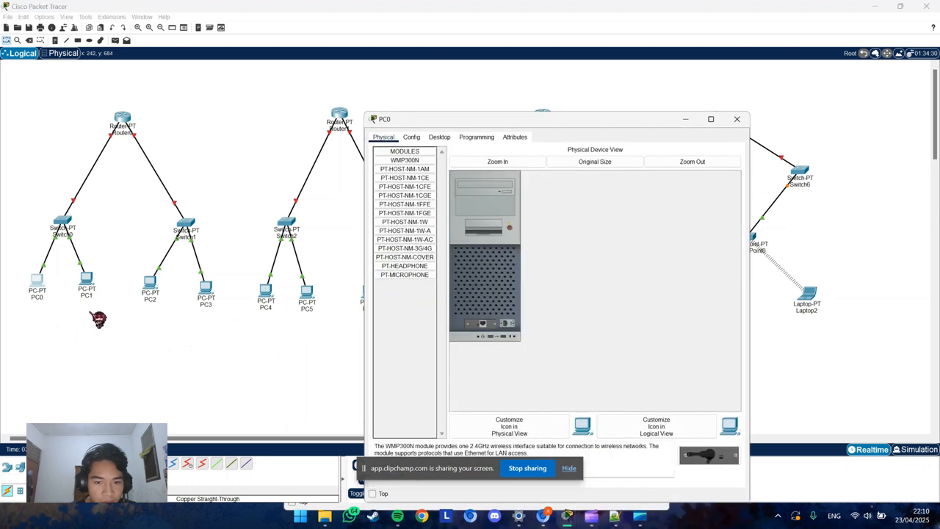
pyautogui.click(253, 348)
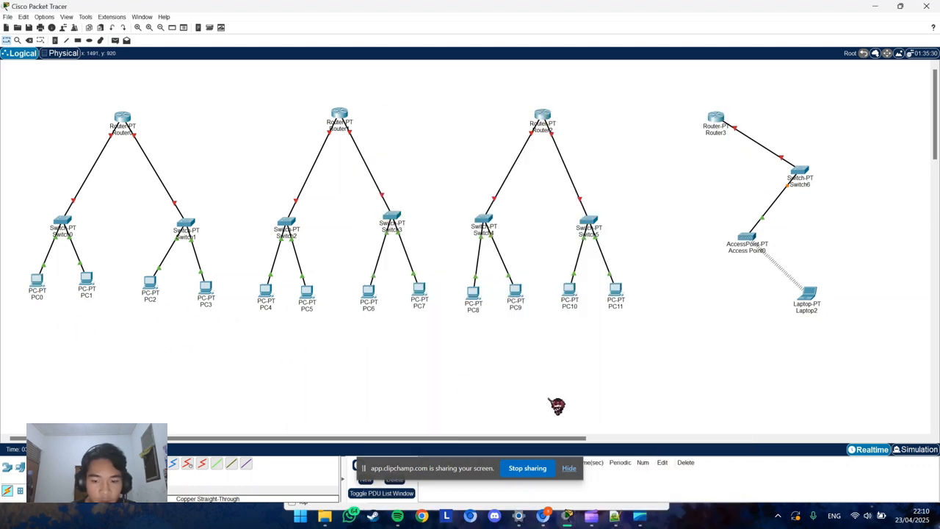
pyautogui.moveTo(625, 525)
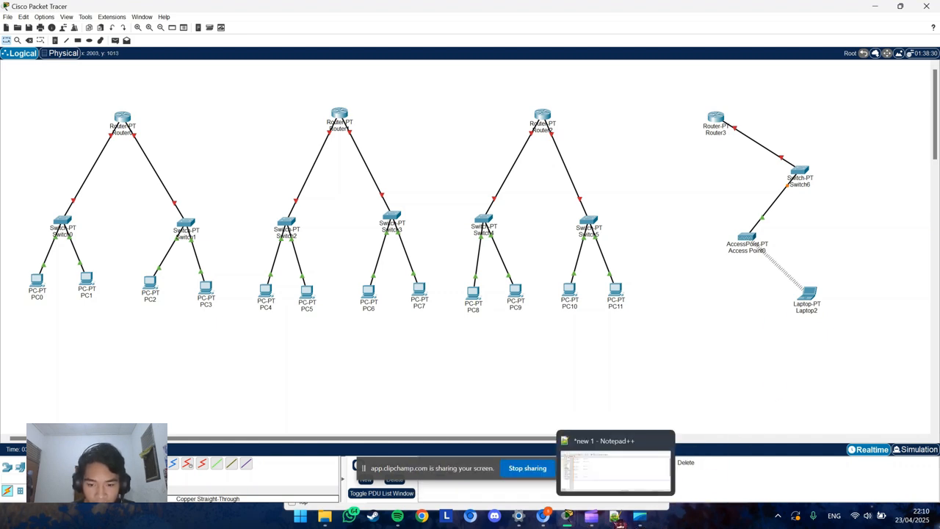
pyautogui.click(616, 518)
pyautogui.click(273, 211)
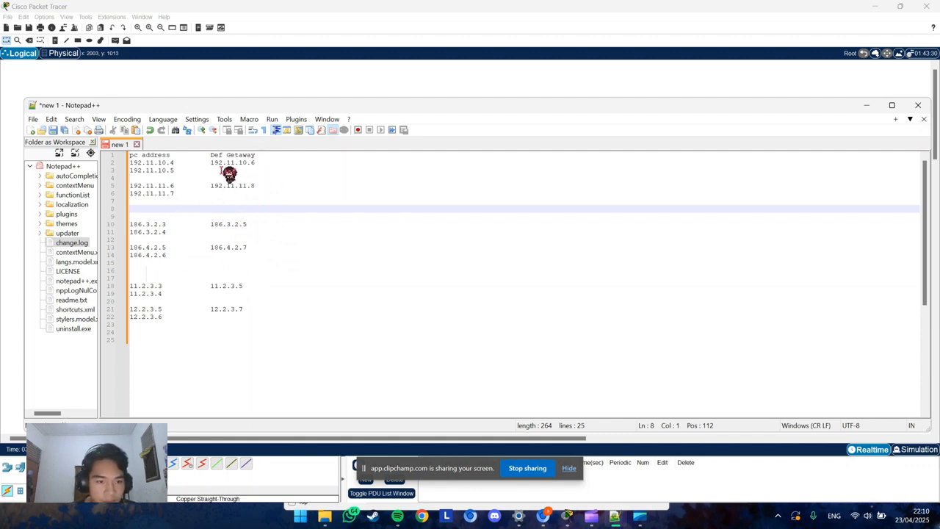
pyautogui.moveTo(250, 110); pyautogui.dragTo(455, 142)
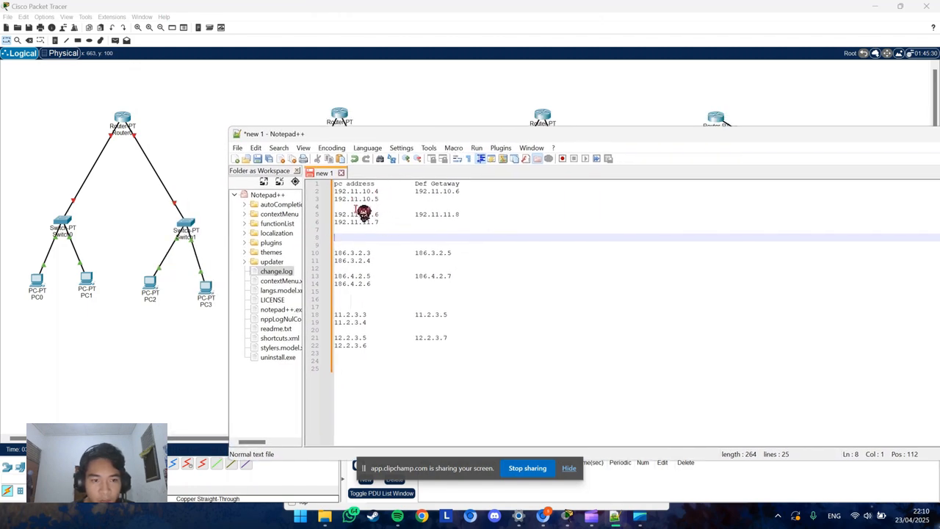
# - Return to Packet Tracer and open PC0's IP configuration for FastEthernet0
pyautogui.click(47, 294)
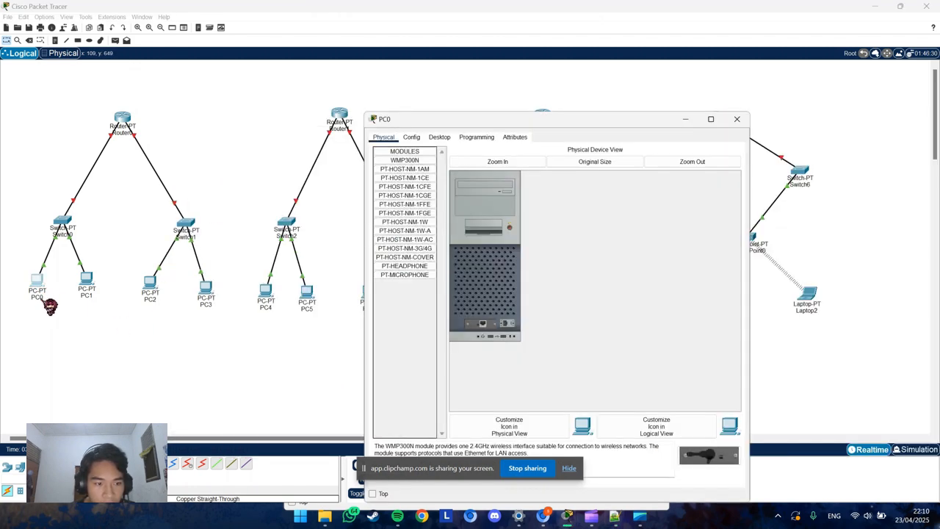
pyautogui.click(41, 295)
pyautogui.click(45, 293)
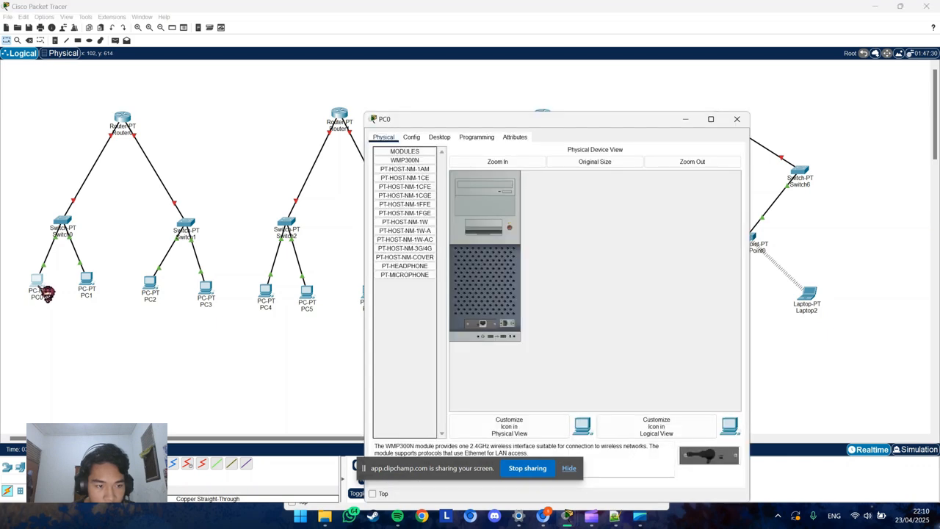
pyautogui.click(416, 137)
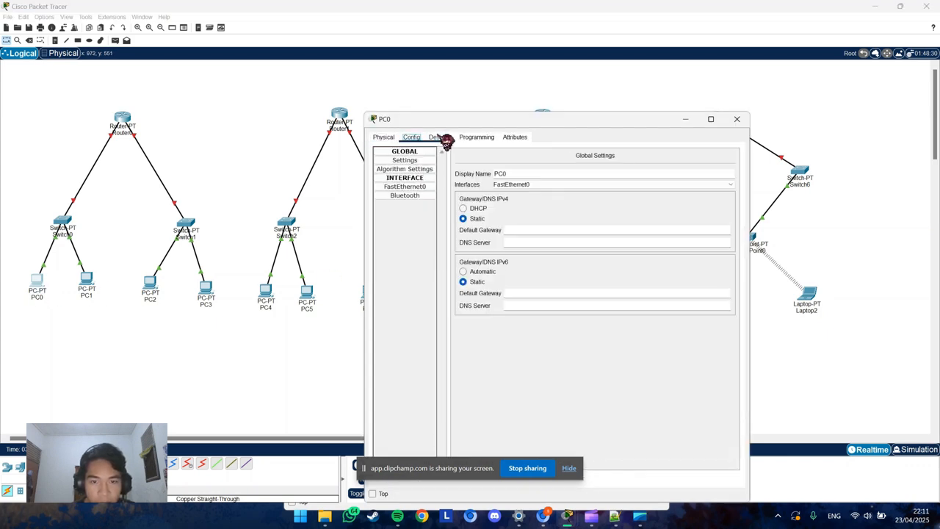
pyautogui.click(443, 139)
pyautogui.click(422, 173)
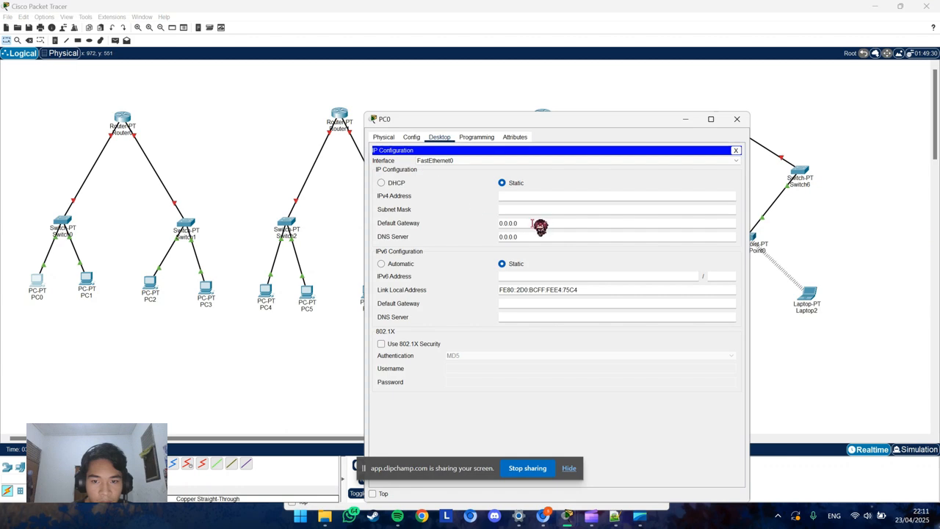
# - Switch to the Notepad++ address list and copy the first PC address, 192.11.10.4
pyautogui.click(616, 515)
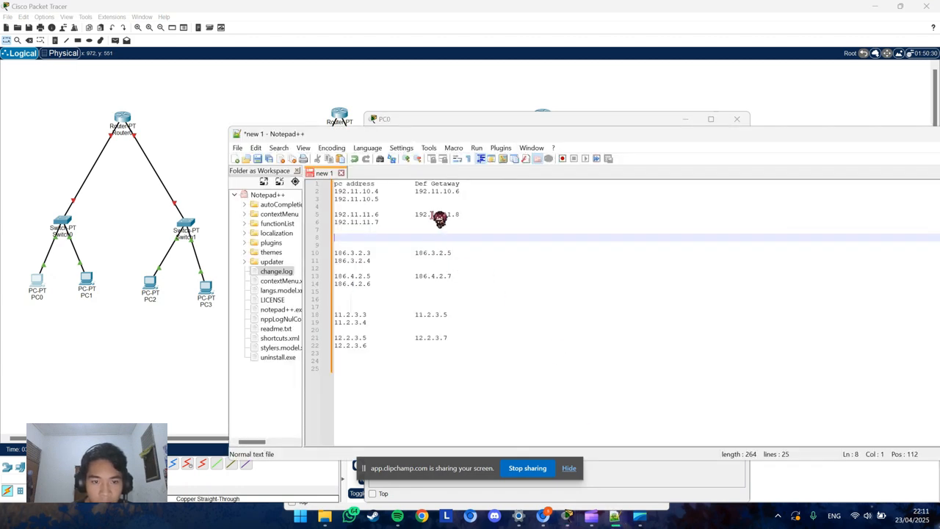
pyautogui.click(372, 198)
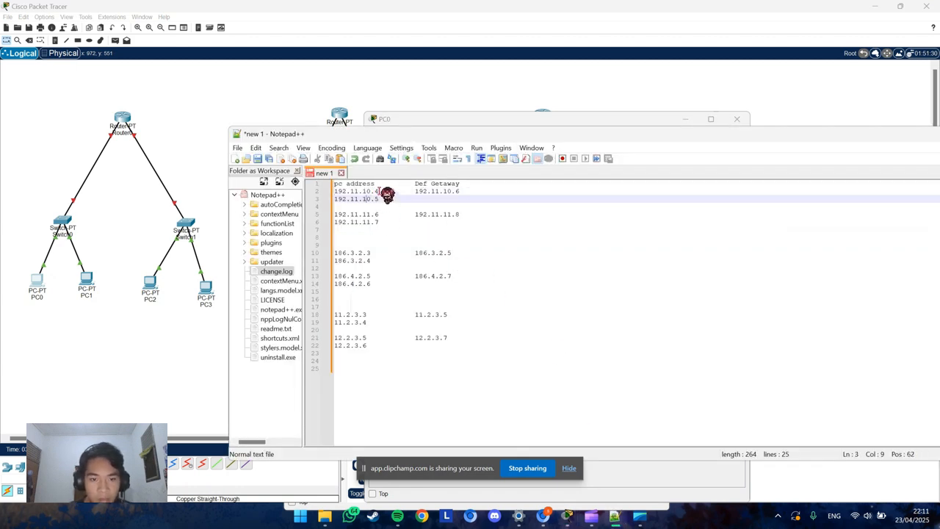
pyautogui.moveTo(380, 192); pyautogui.dragTo(333, 192)
pyautogui.hotkey('ctrl', 'c')
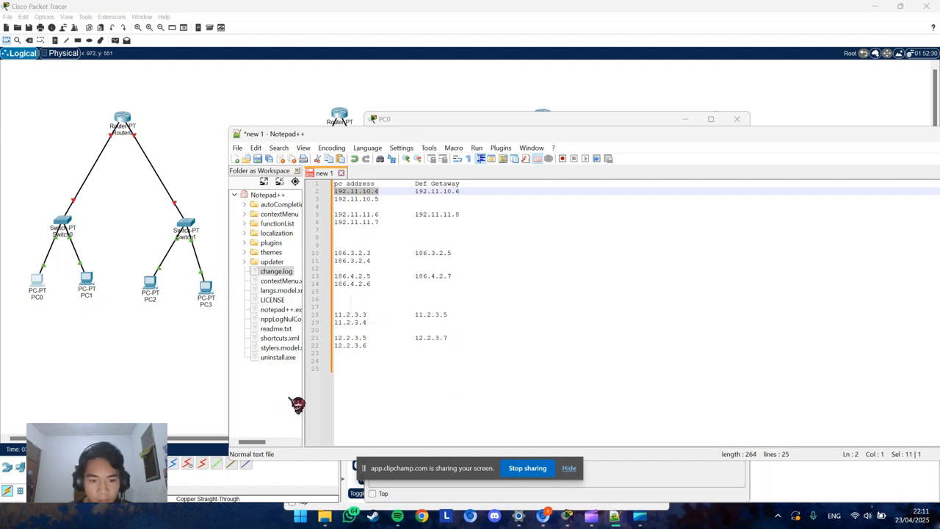
# - Back in Packet Tracer, set PC0's IPv4 address to 192.11.10.4 with subnet mask 255.255.255.0, then close its window
pyautogui.click(617, 121)
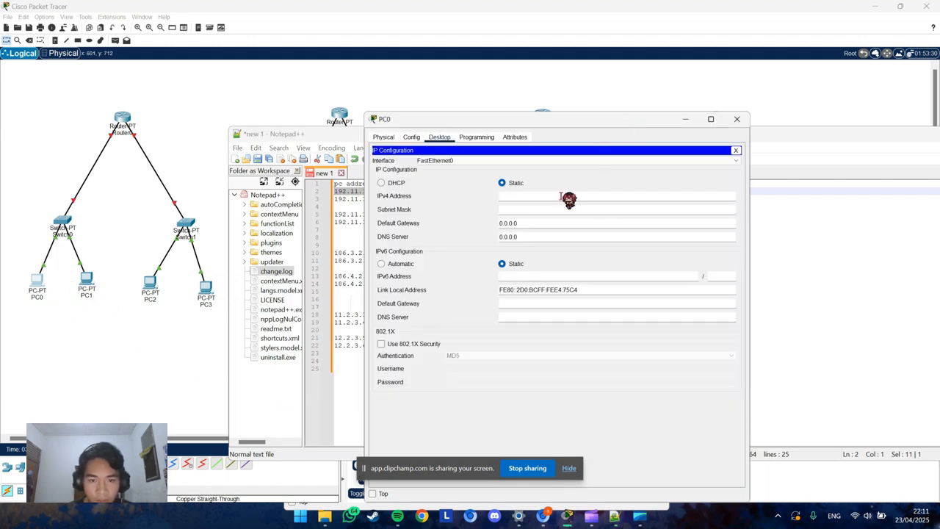
pyautogui.hotkey('ctrl', 'v')
pyautogui.click(584, 211)
pyautogui.click(587, 223)
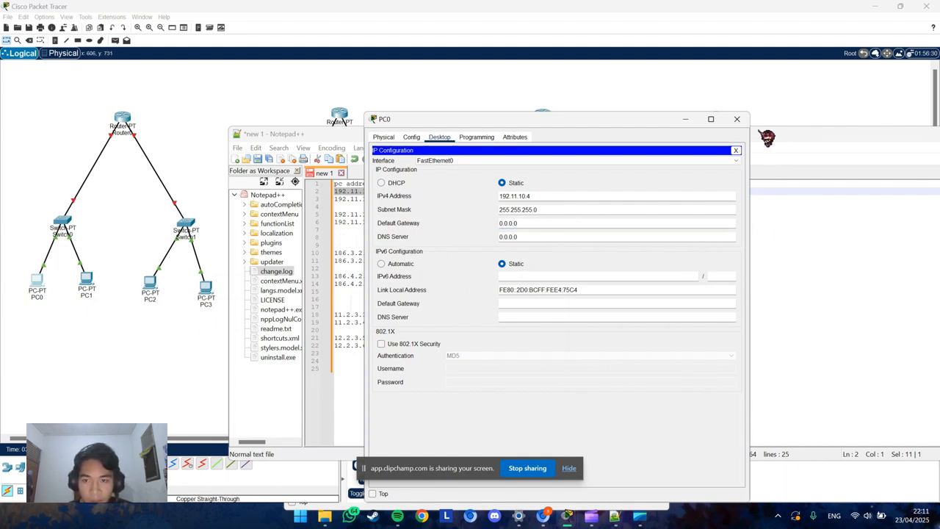
pyautogui.click(737, 119)
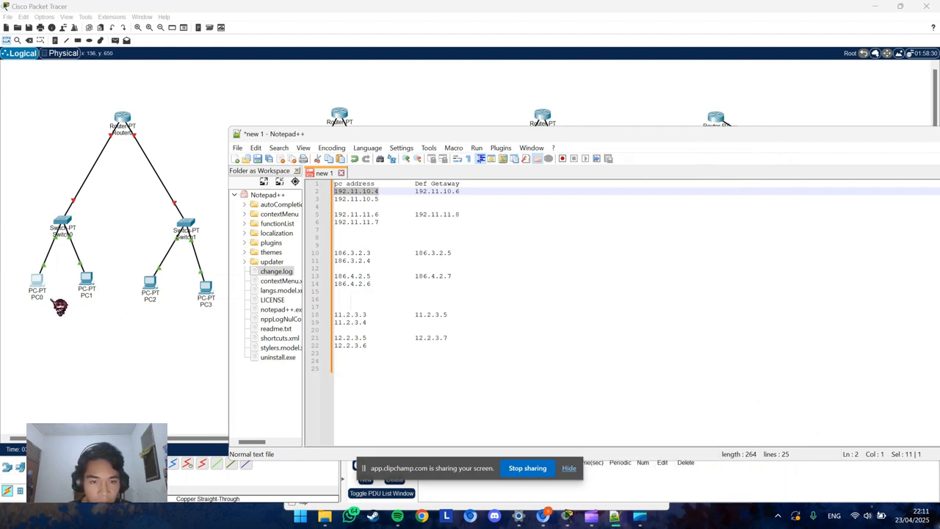
# - Set PC1's static IPv4 address to 192.11.10.5 with subnet mask 255.255.255.0 in its IP configuration
pyautogui.click(92, 287)
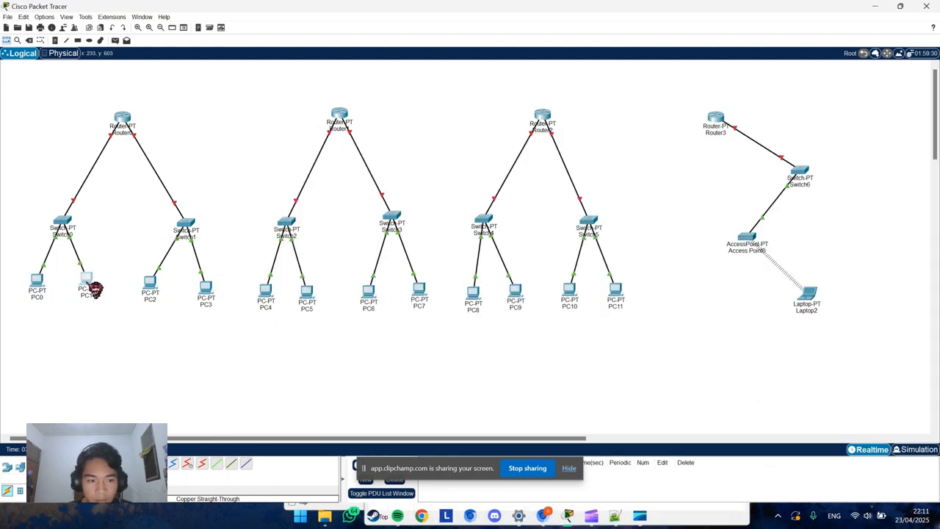
pyautogui.click(416, 161)
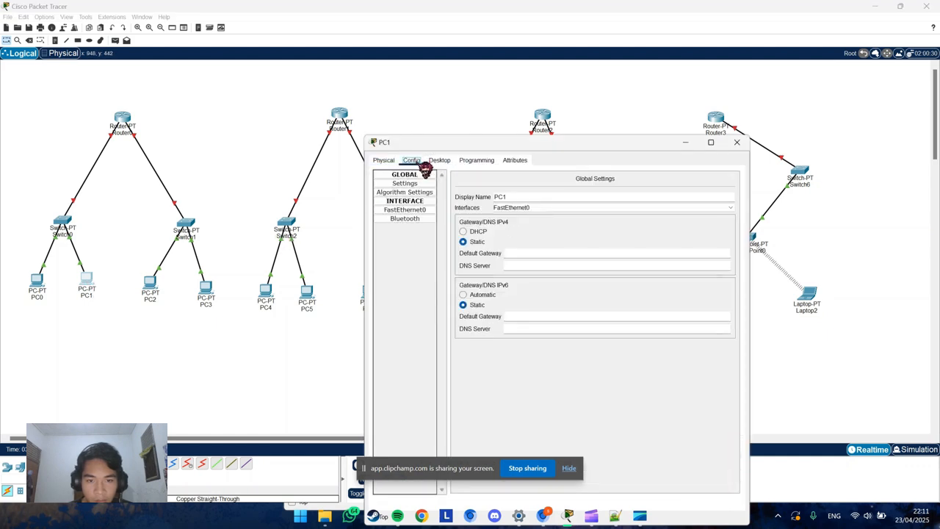
pyautogui.click(390, 160)
pyautogui.click(412, 161)
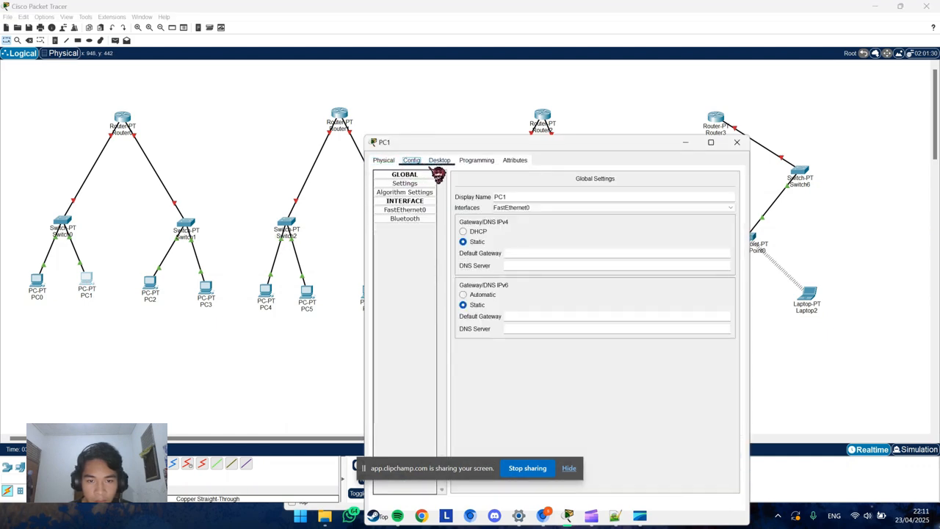
pyautogui.click(441, 161)
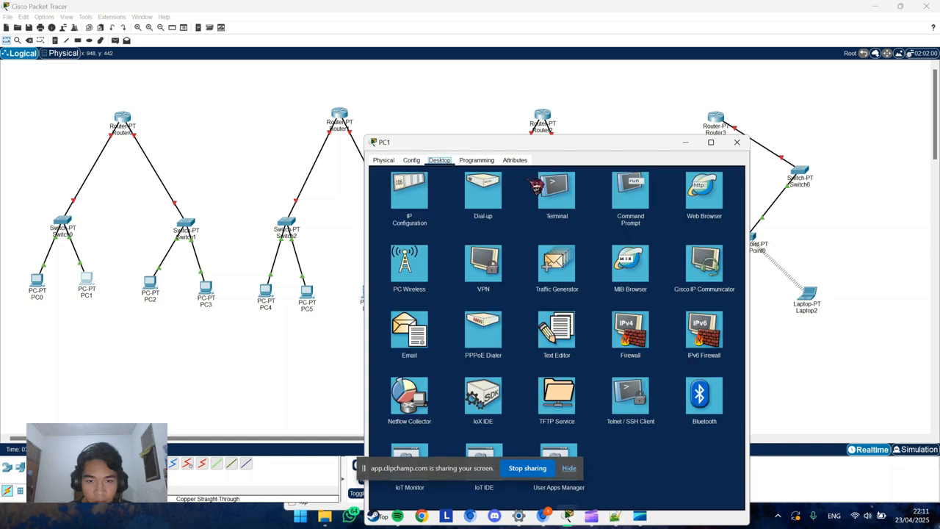
pyautogui.click(426, 194)
pyautogui.click(566, 221)
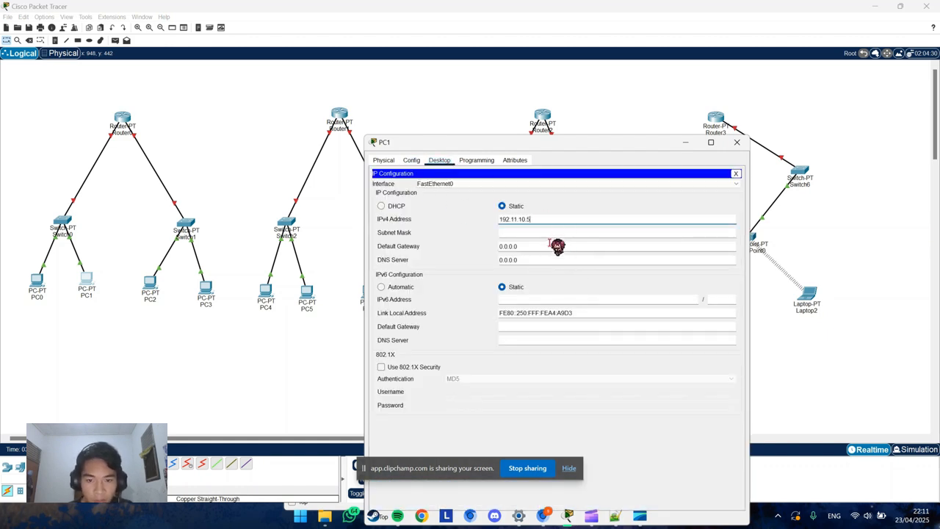
pyautogui.click(555, 248)
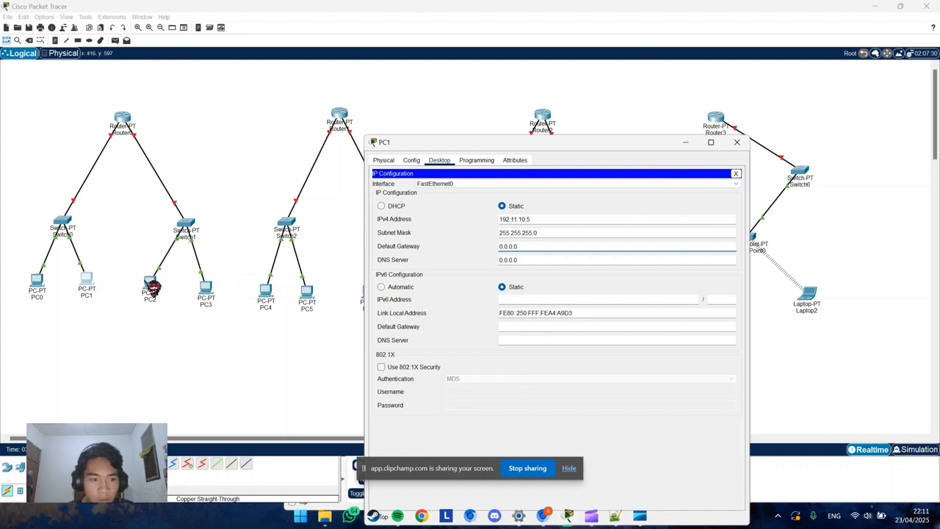
# - Look up PC0's gateway in the Notepad++ address list, set its default gateway to 192.11.10.6 in Packet Tracer, and close its window
pyautogui.click(53, 294)
pyautogui.click(53, 294)
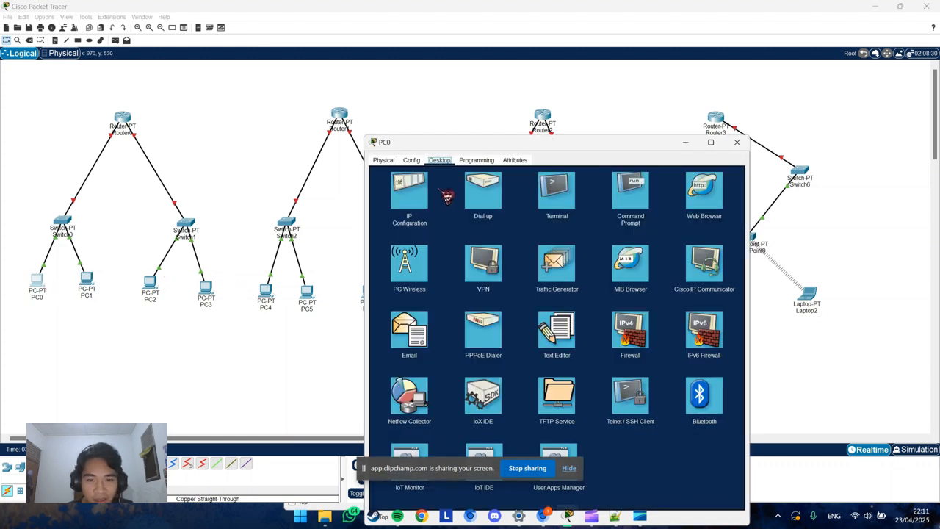
pyautogui.click(405, 210)
pyautogui.click(572, 252)
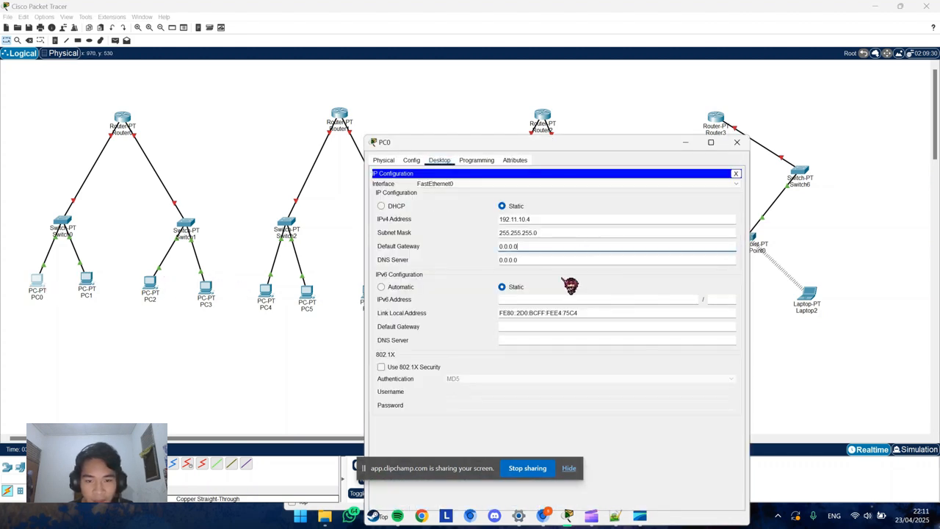
pyautogui.hotkey('ctrl', 'a')
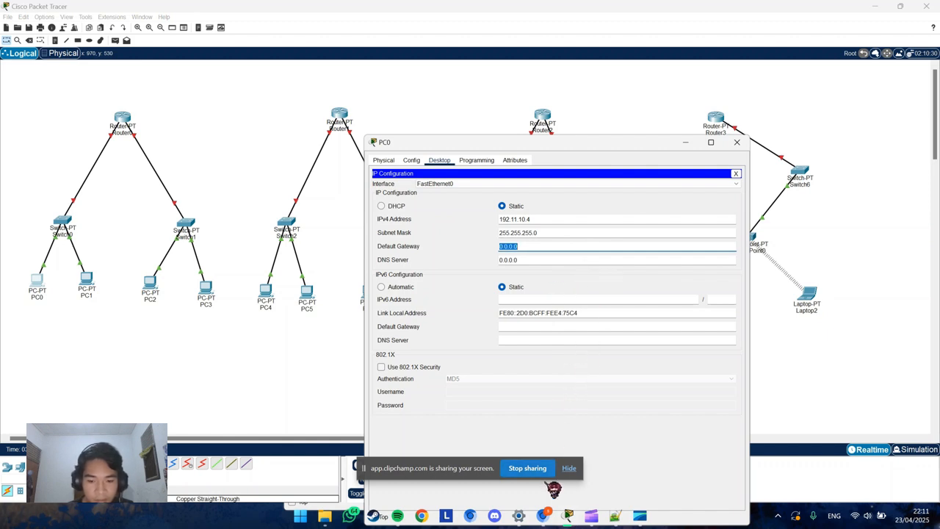
pyautogui.click(623, 516)
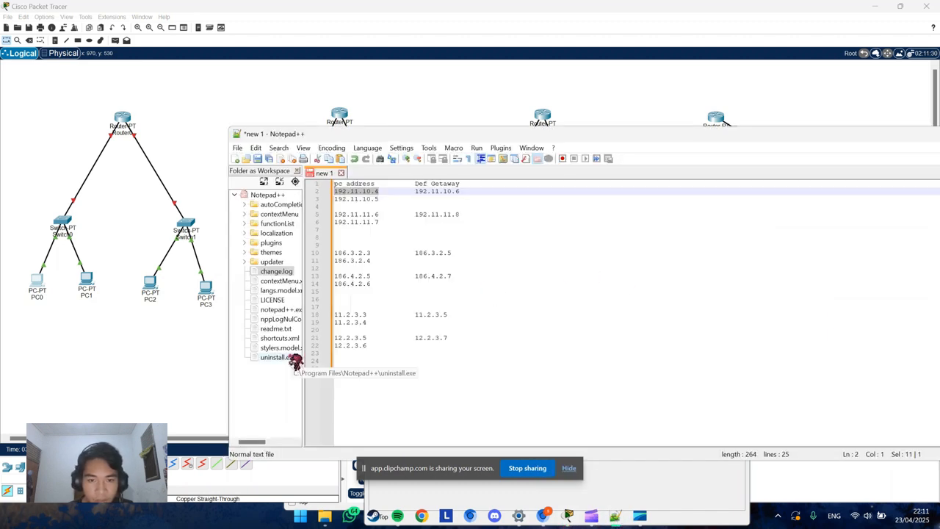
pyautogui.moveTo(888, 138); pyautogui.dragTo(785, 141)
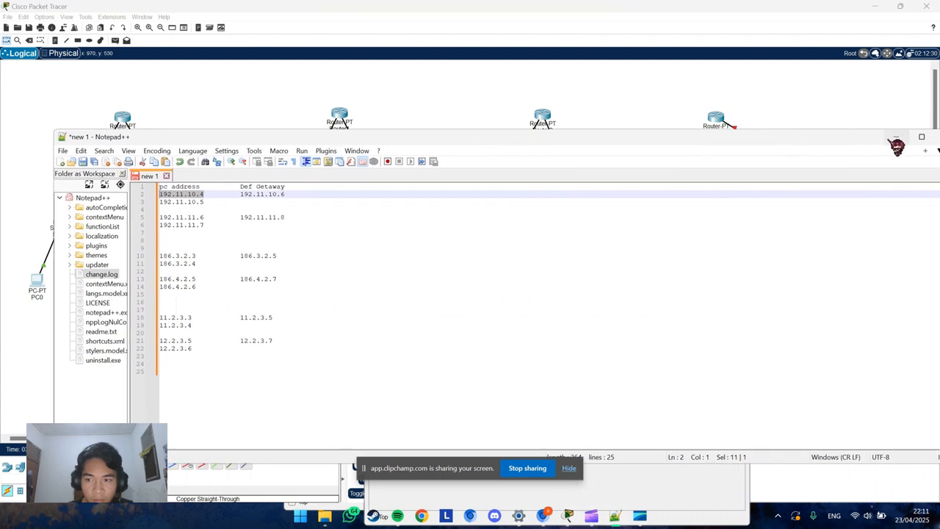
pyautogui.click(897, 137)
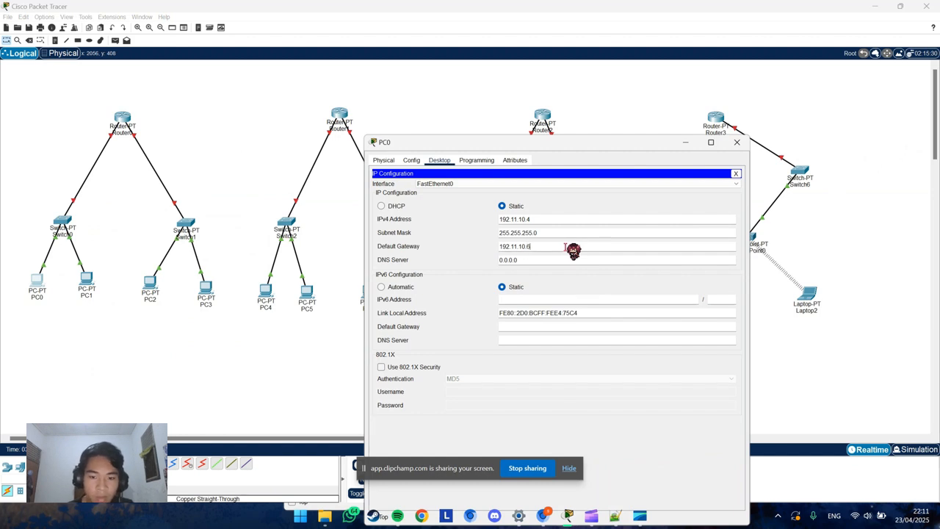
pyautogui.click(737, 142)
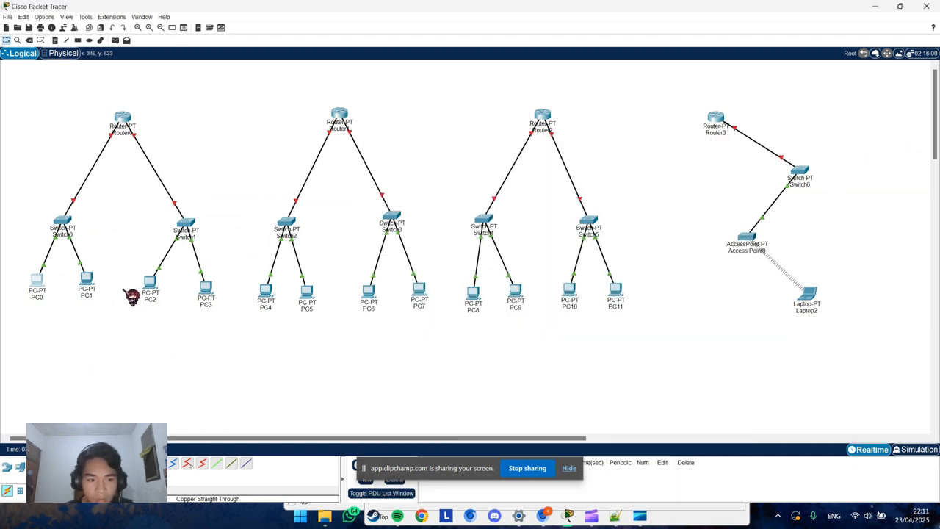
# - Set PC1's default gateway to 192.11.10.6 in its IP configuration
pyautogui.click(90, 291)
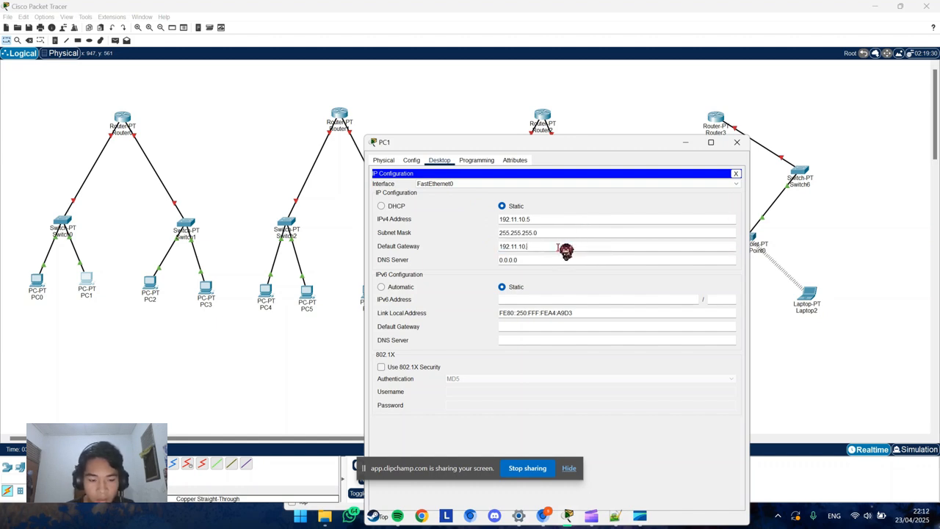
pyautogui.write('6')
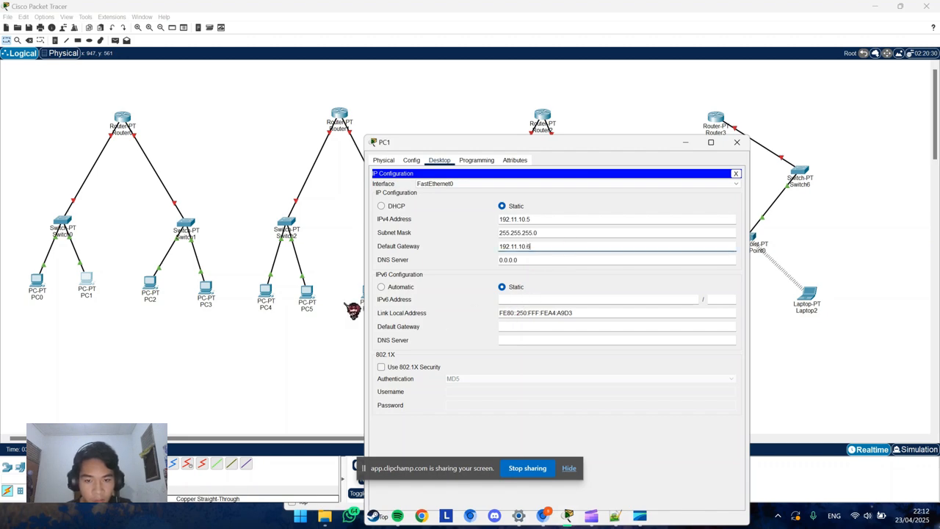
# - Switch to the Notepad++ address list to check the next PC addresses, then return to the Packet Tracer topology
pyautogui.hotkey('alt', 'Tab')
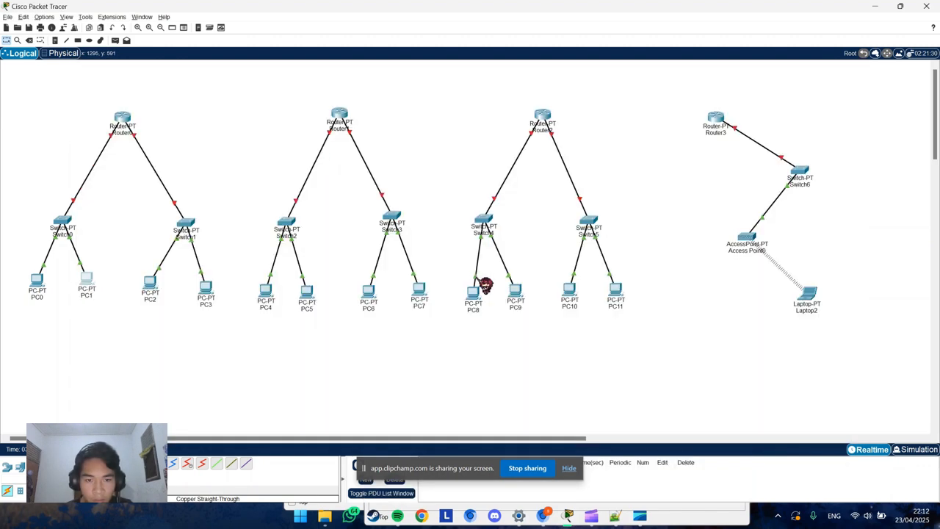
pyautogui.hotkey('alt', 'Tab')
pyautogui.click(316, 155)
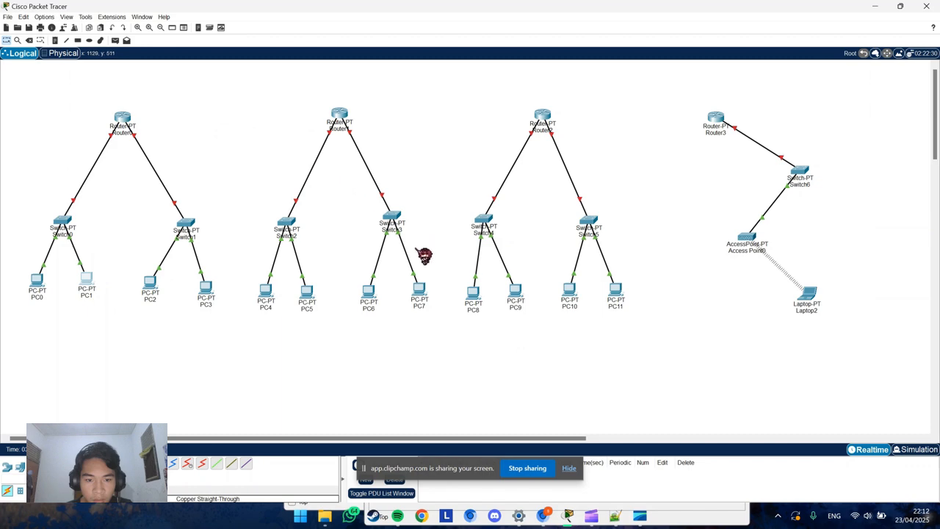
pyautogui.hotkey('alt', 'Tab')
pyautogui.click(529, 182)
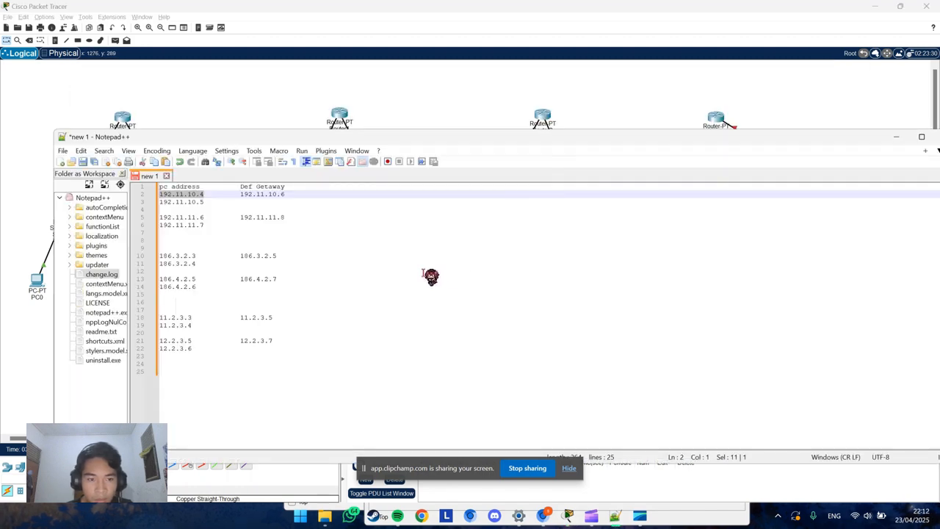
pyautogui.click(434, 272)
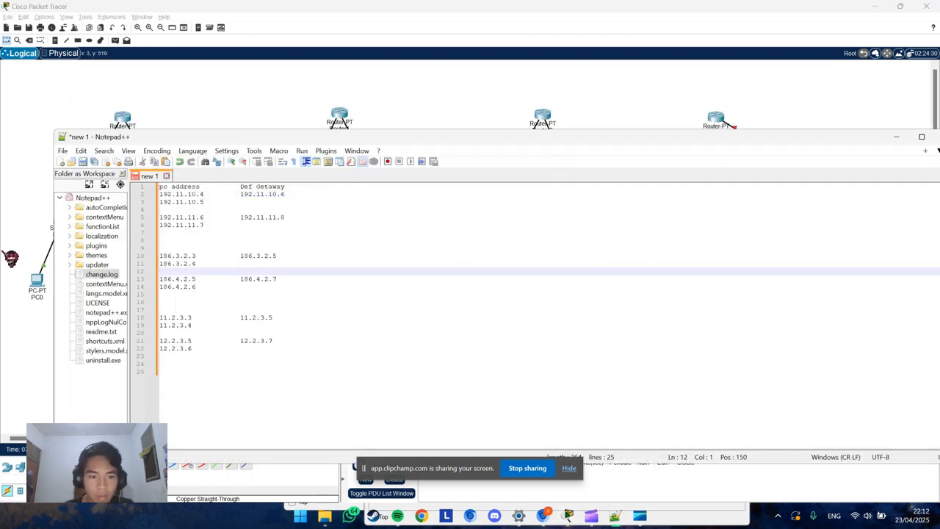
pyautogui.click(13, 256)
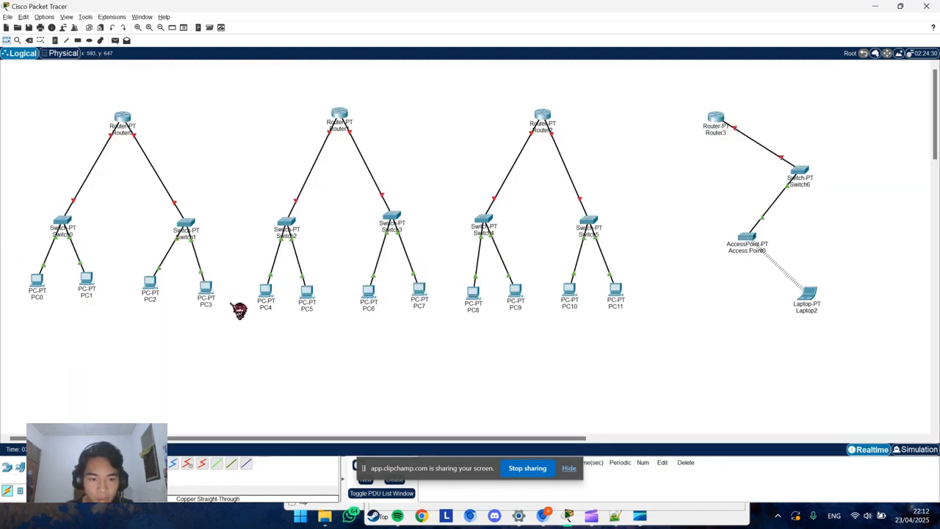
# - Set PC2's static IPv4 address to 192.11.11.6 with subnet mask 255.255.255.0, checking it against the Notepad++ address list
pyautogui.click(164, 293)
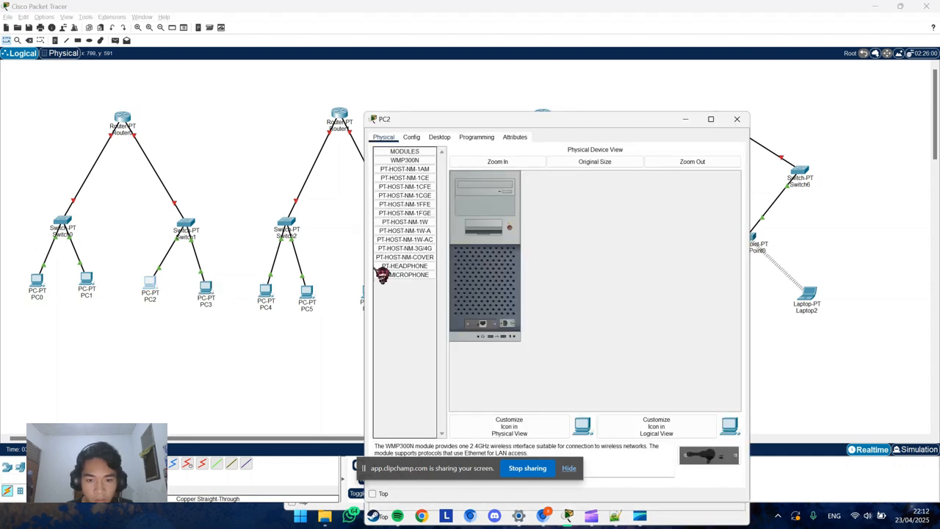
pyautogui.click(439, 138)
pyautogui.click(417, 175)
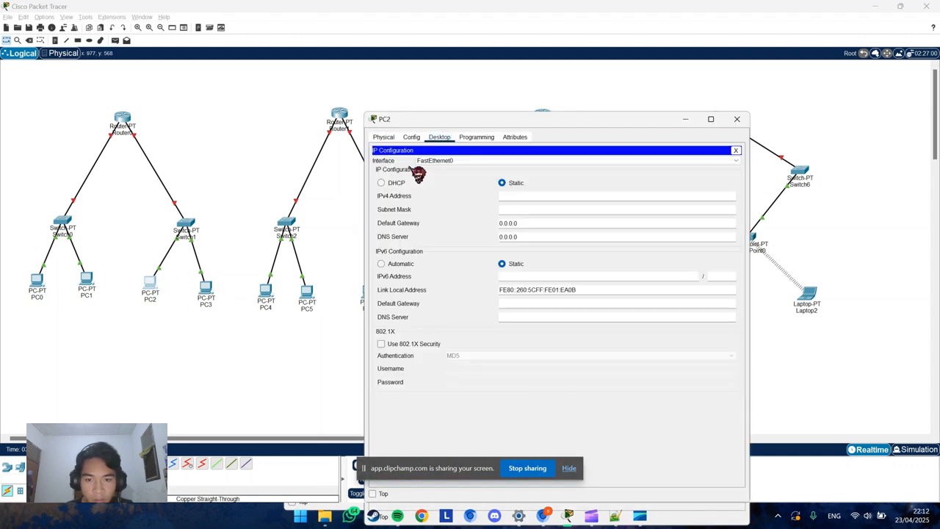
pyautogui.click(529, 196)
pyautogui.write('192.11.10.4')
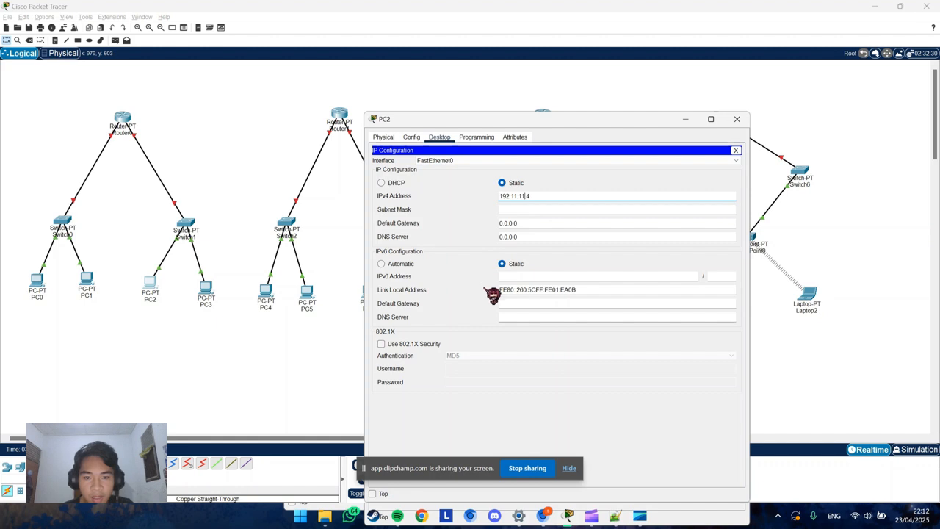
pyautogui.hotkey('alt', 'Tab')
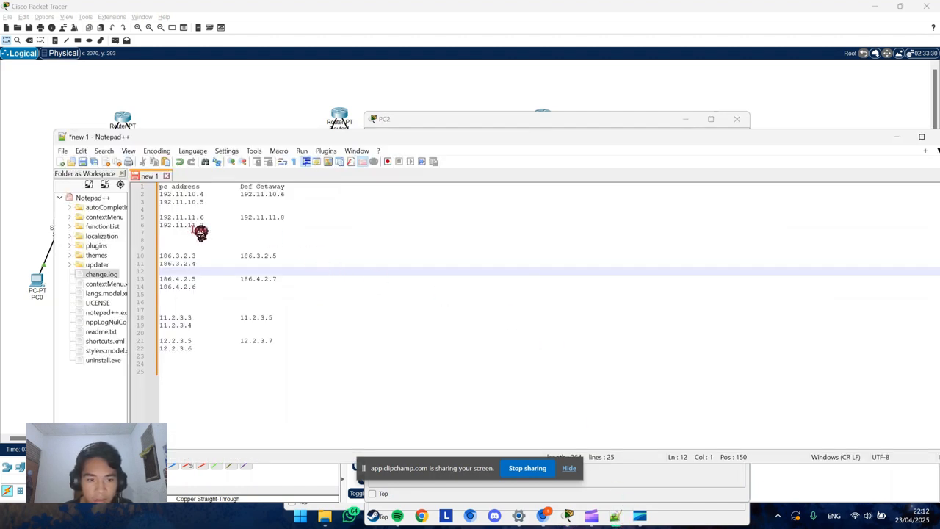
pyautogui.moveTo(910, 139); pyautogui.dragTo(900, 134)
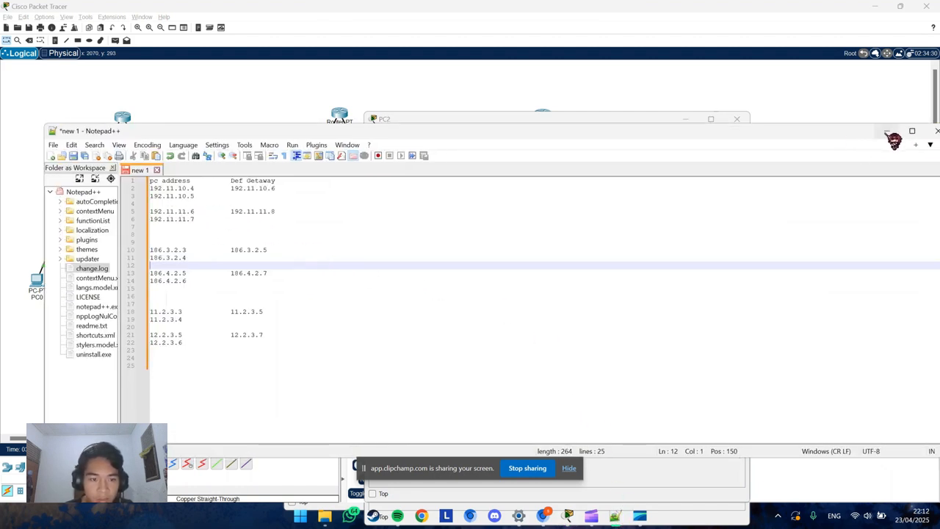
pyautogui.click(887, 132)
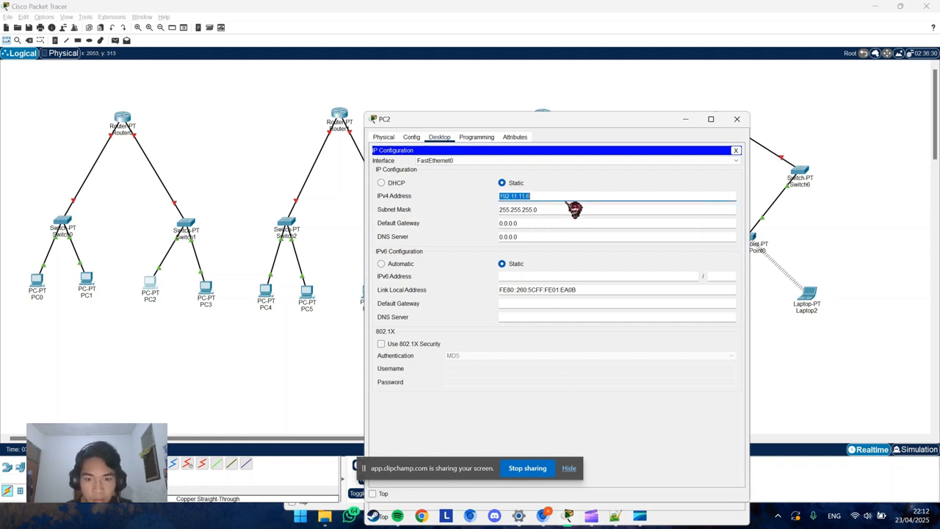
# - Set PC2's default gateway to 192.11.11.8 as planned in the Notepad++ list, then close the PC's window
pyautogui.click(542, 224)
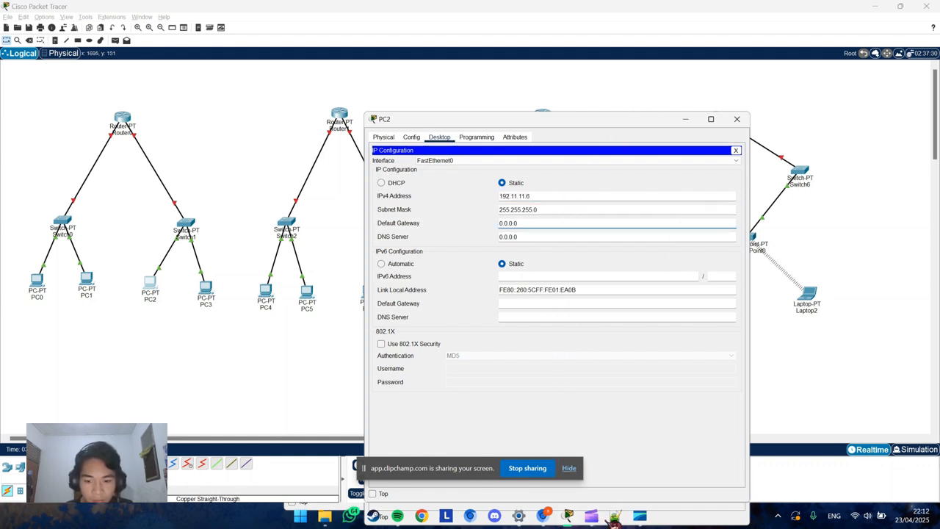
pyautogui.click(616, 517)
pyautogui.click(890, 135)
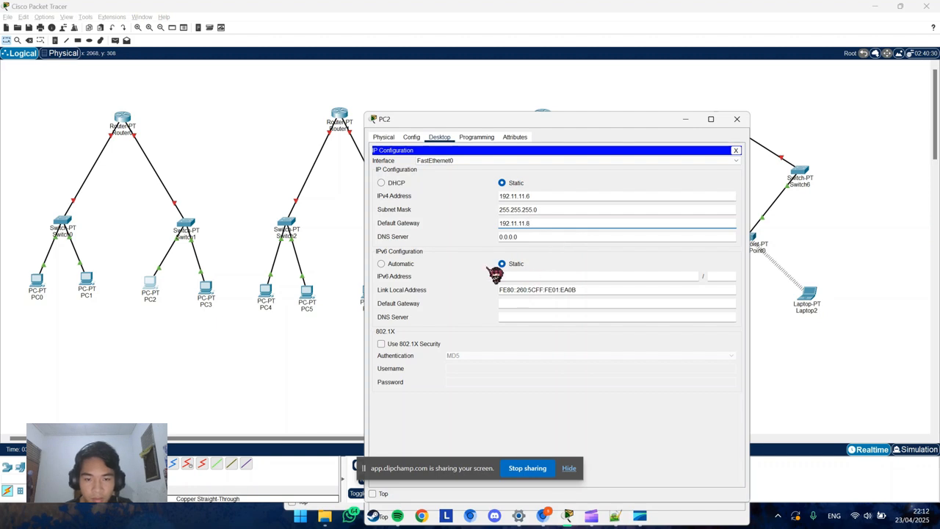
pyautogui.click(737, 118)
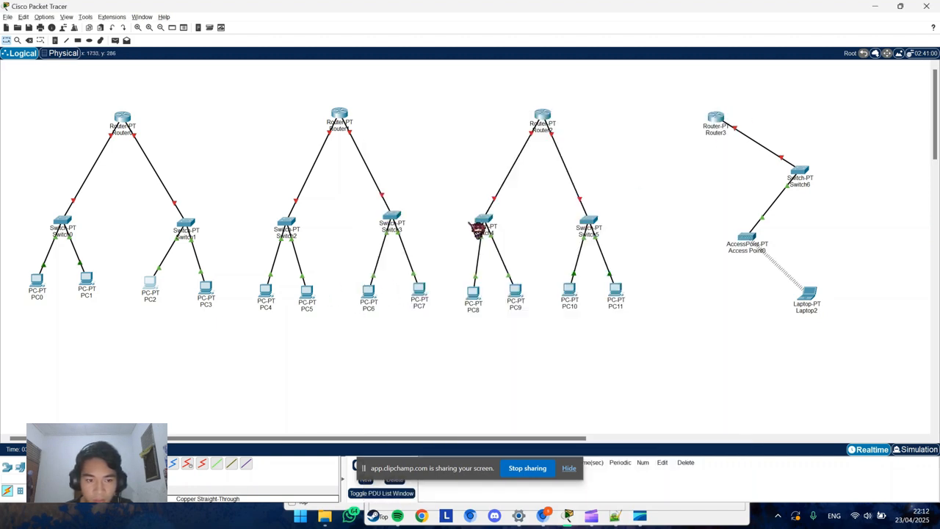
# - Configure PC3 with static IPv4 address 192.11.11.7, subnet mask 255.255.255.0 and default gateway 192.11.11.8
pyautogui.click(208, 300)
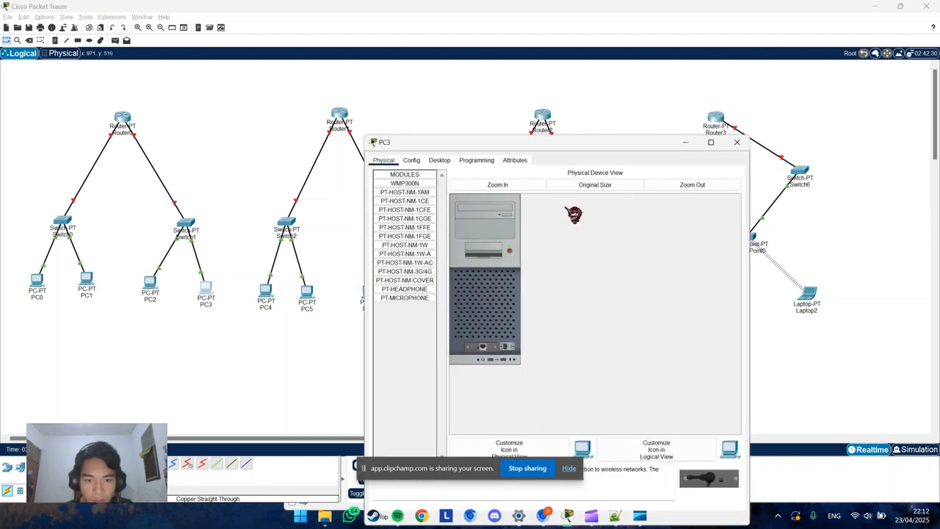
pyautogui.click(441, 160)
pyautogui.click(416, 189)
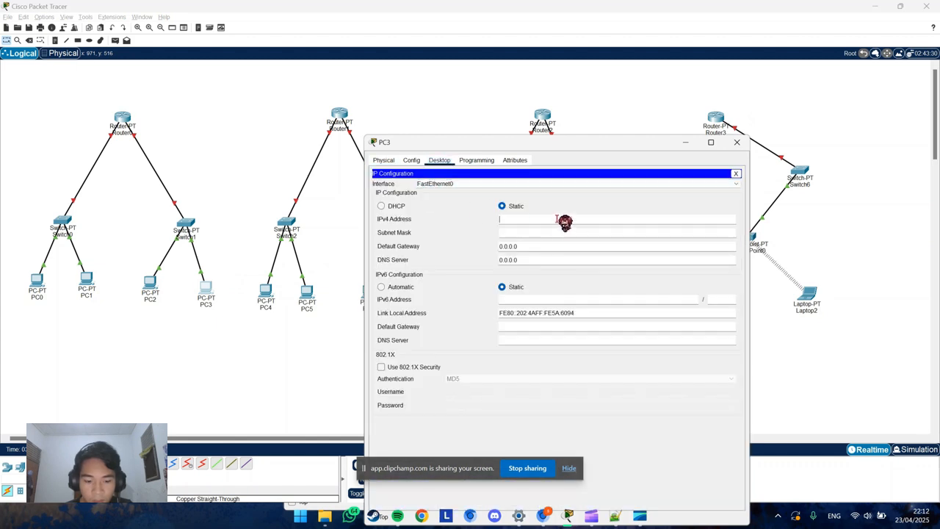
pyautogui.write('192.11.11.6')
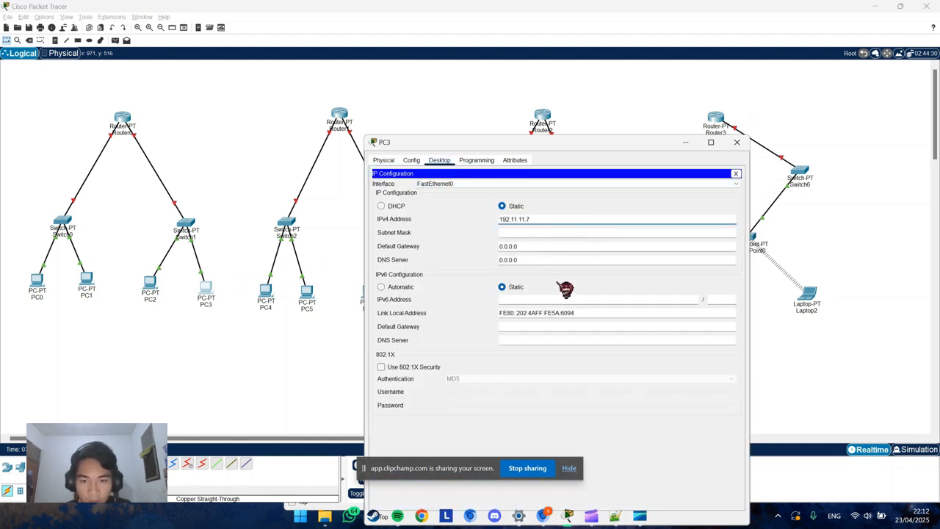
pyautogui.click(551, 299)
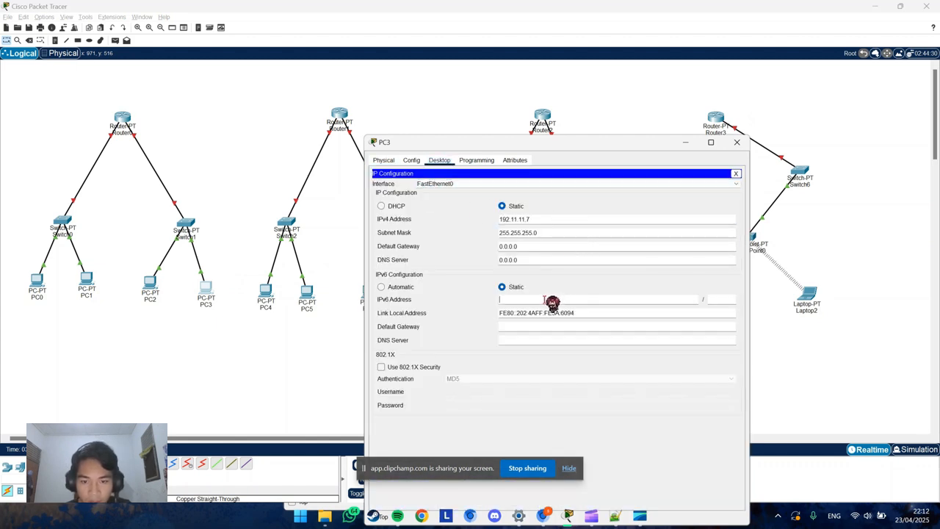
pyautogui.click(543, 249)
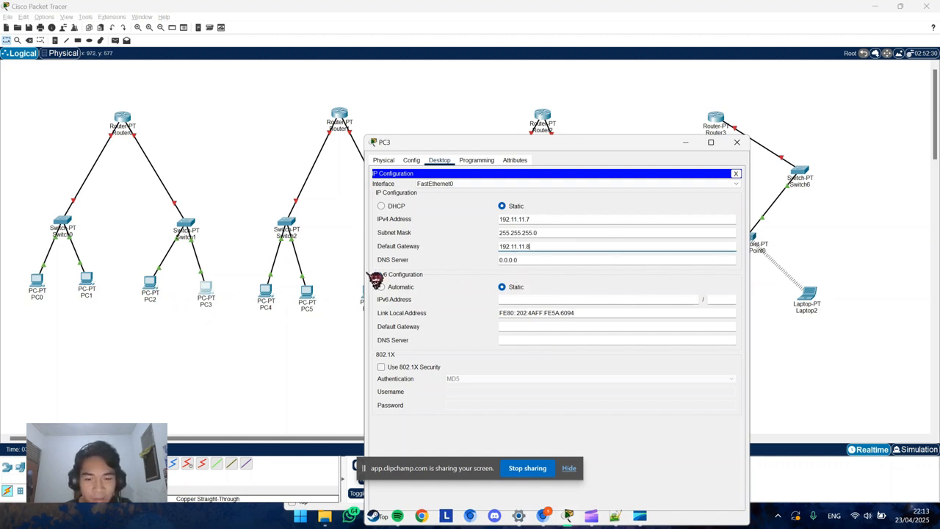
# - Open PC4's IP configuration for FastEthernet0
pyautogui.click(273, 301)
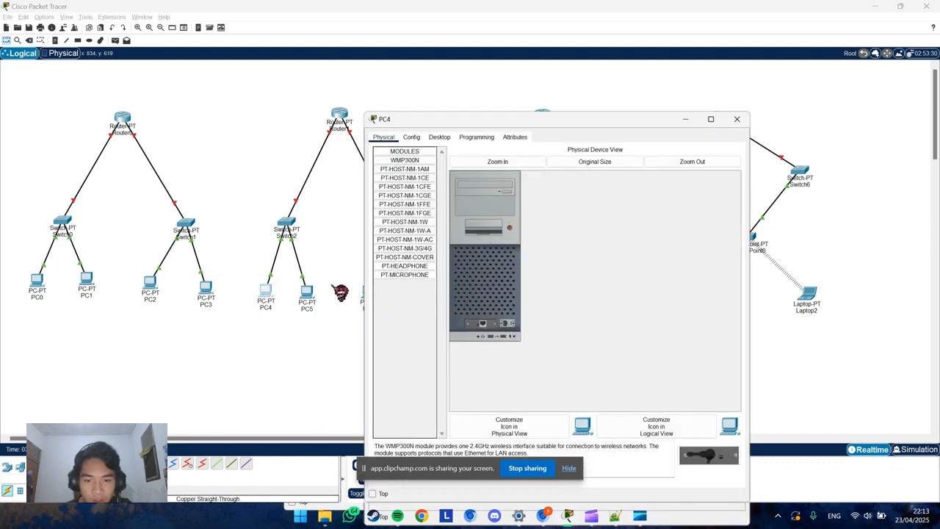
pyautogui.click(440, 137)
pyautogui.click(400, 165)
# - Look up PC4's planned IP address and default gateway in the Notepad++ address list, then return to Packet Tracer
pyautogui.hotkey('alt', 'Tab')
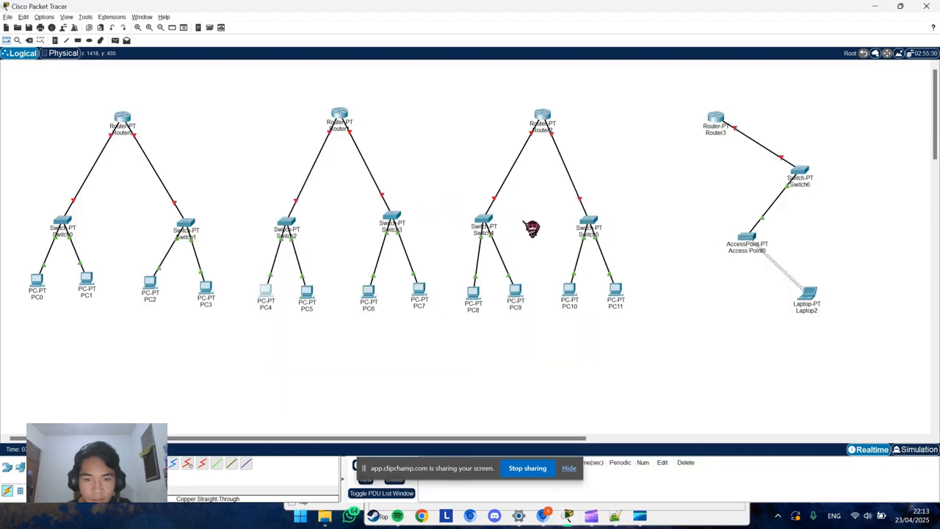
pyautogui.hotkey('alt', 'Tab')
pyautogui.keyDown('alt'); pyautogui.click(411, 173); pyautogui.keyUp('alt')
pyautogui.hotkey('alt', 'Tab')
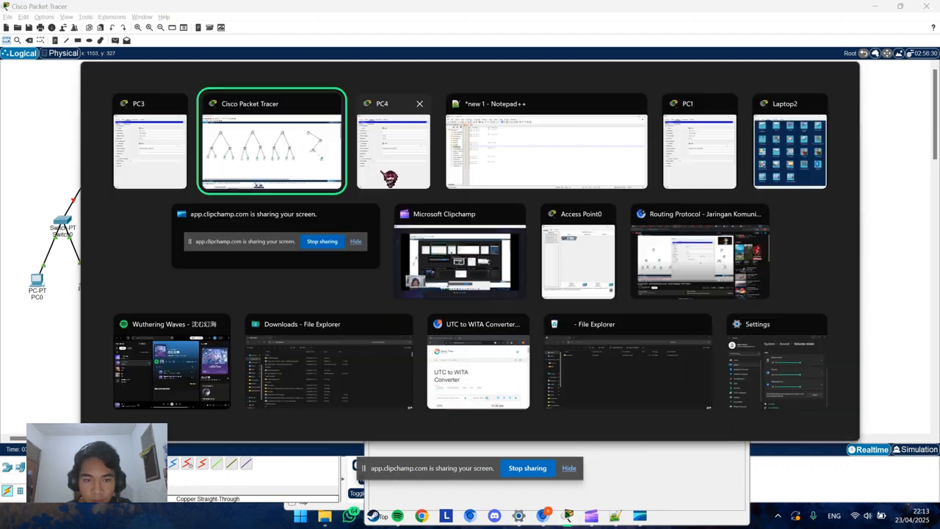
pyautogui.keyDown('alt'); pyautogui.click(393, 171); pyautogui.keyUp('alt')
pyautogui.hotkey('alt', 'Tab')
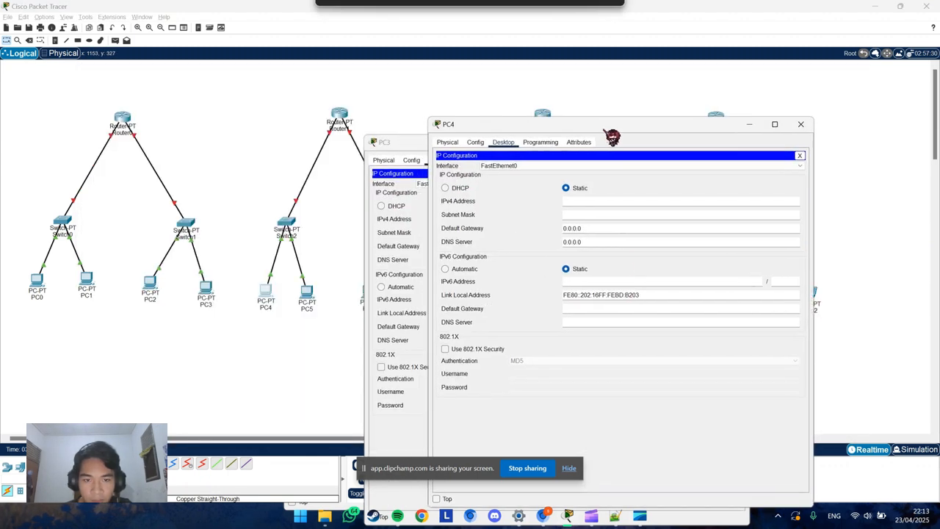
pyautogui.hotkey('alt', 'Tab')
pyautogui.hotkey('alt', 'Tab')
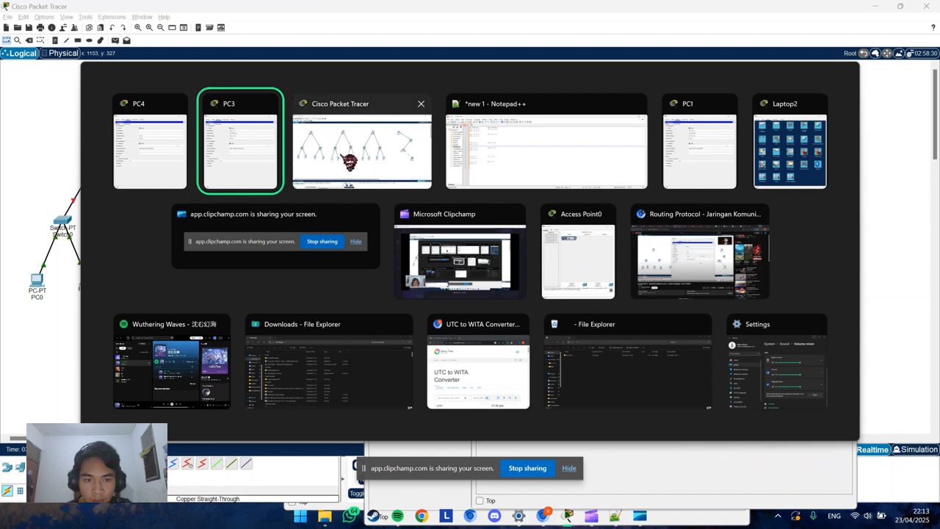
pyautogui.keyDown('alt'); pyautogui.click(456, 180); pyautogui.keyUp('alt')
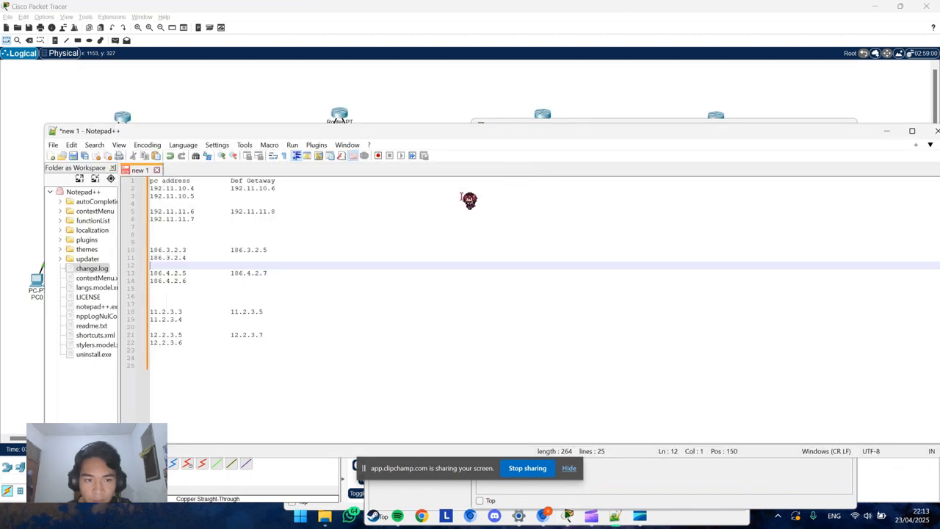
pyautogui.doubleClick(184, 250)
pyautogui.click(208, 262)
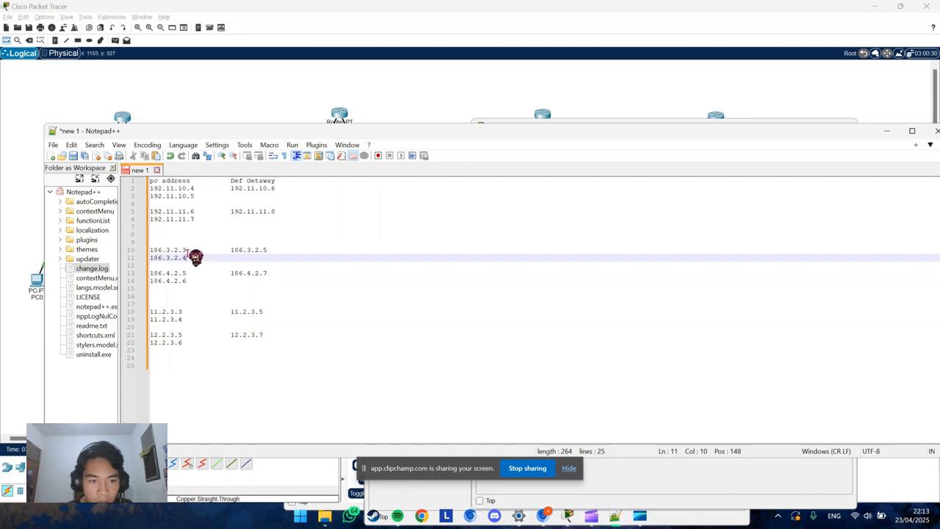
pyautogui.click(889, 133)
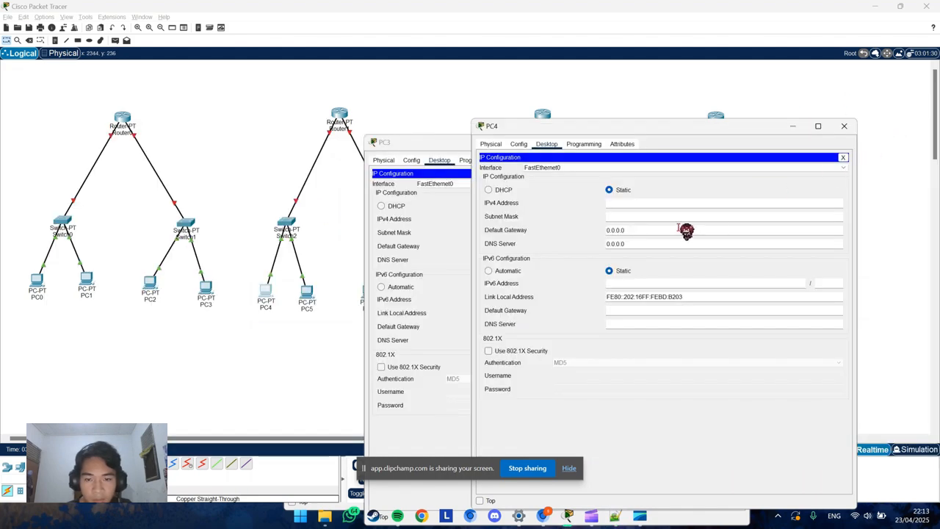
# - Close PC3's window and set PC4's static IPv4 address to 186.3.2.3 with subnet mask 255.255.0.0
pyautogui.moveTo(747, 135); pyautogui.dragTo(478, 144)
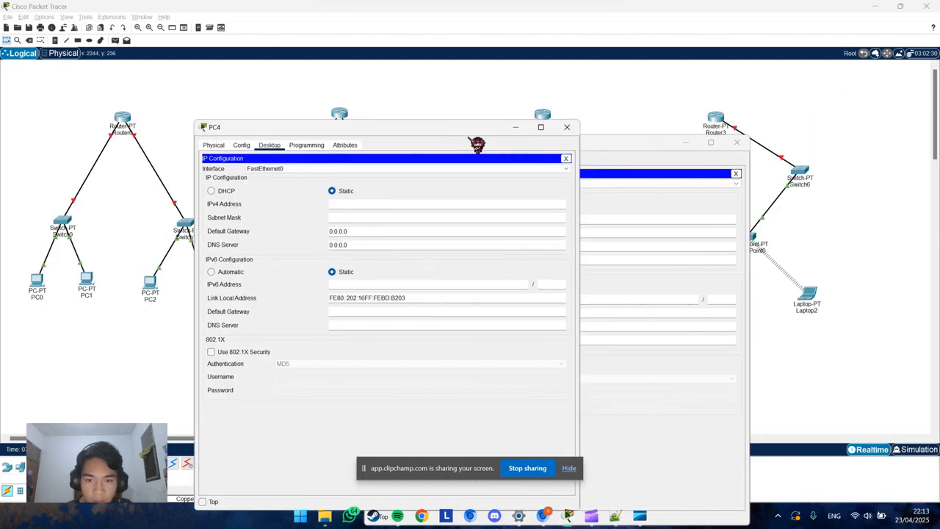
pyautogui.click(630, 154)
pyautogui.click(737, 142)
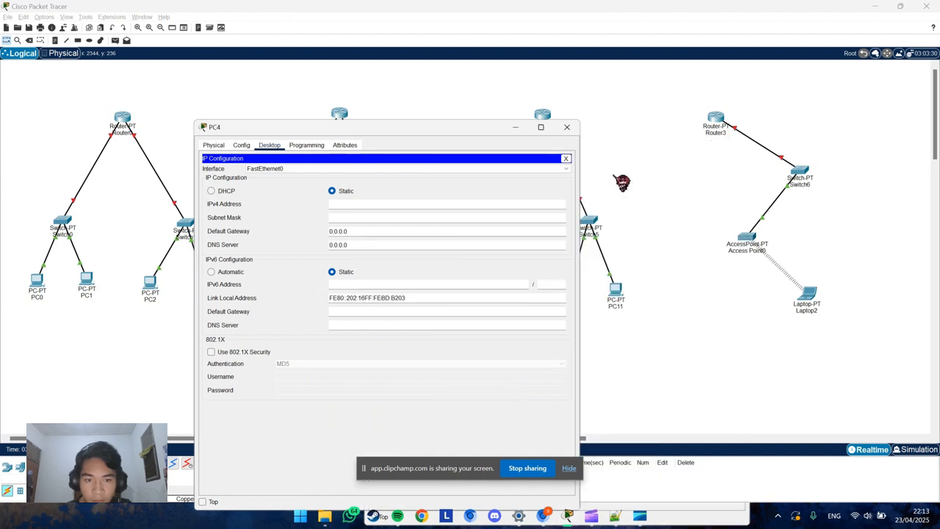
pyautogui.write('186.3.2.3')
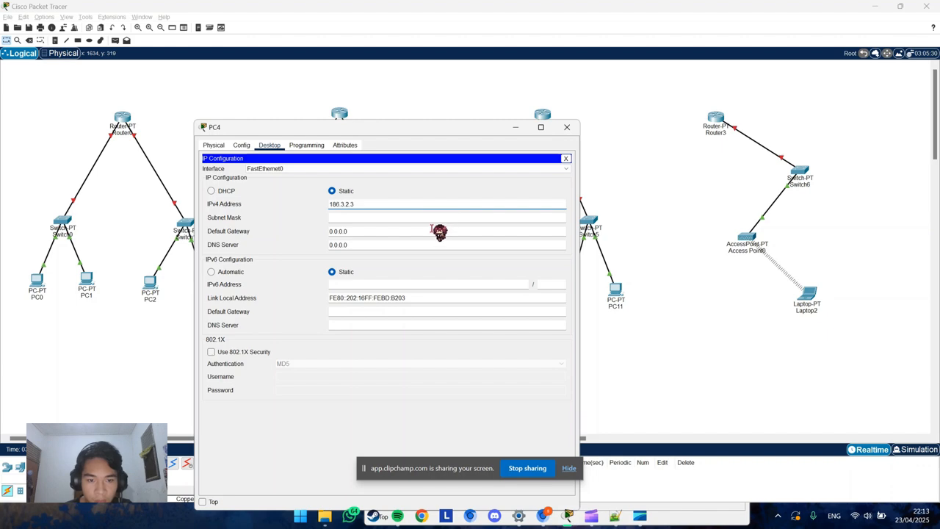
pyautogui.click(437, 231)
# - Set PC4's default gateway to 186.3.2.5 as planned in the Notepad++ list, then close the PC's window
pyautogui.hotkey('alt', 'Tab')
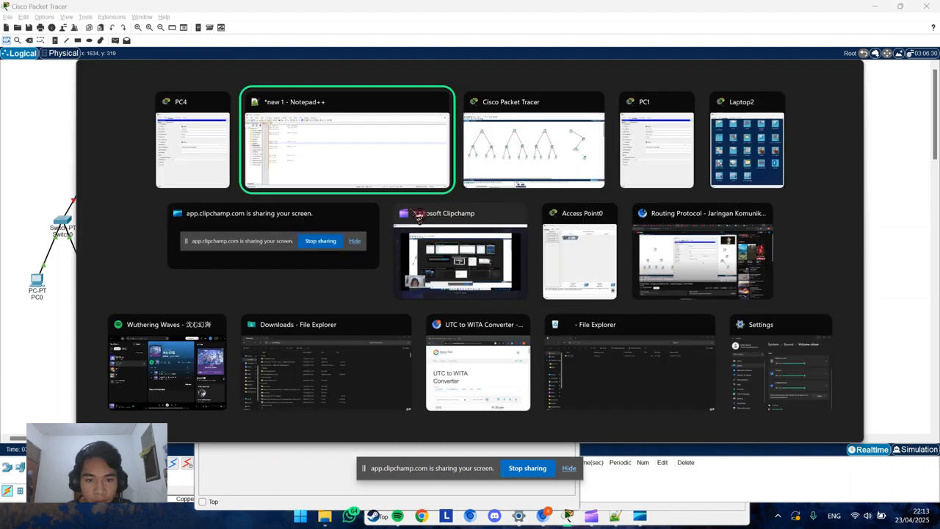
pyautogui.click(504, 157)
pyautogui.hotkey('alt', 'Tab')
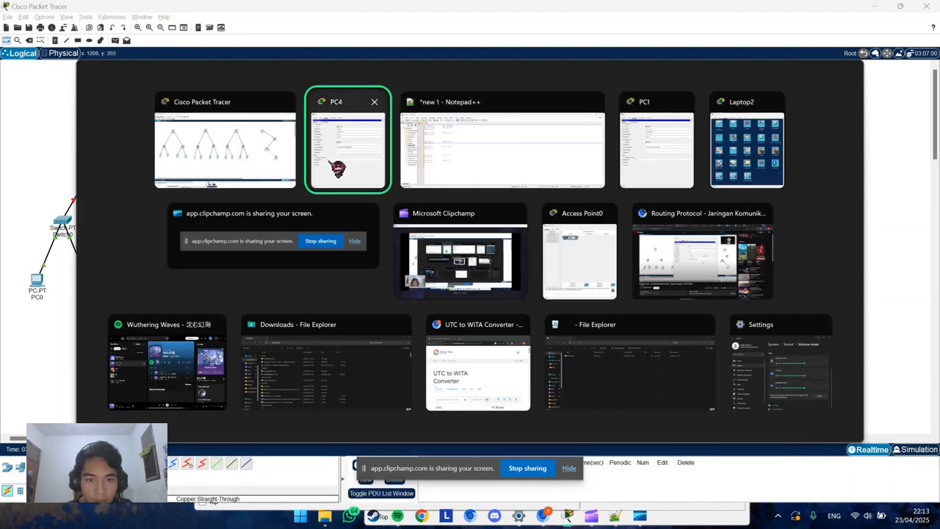
pyautogui.click(424, 168)
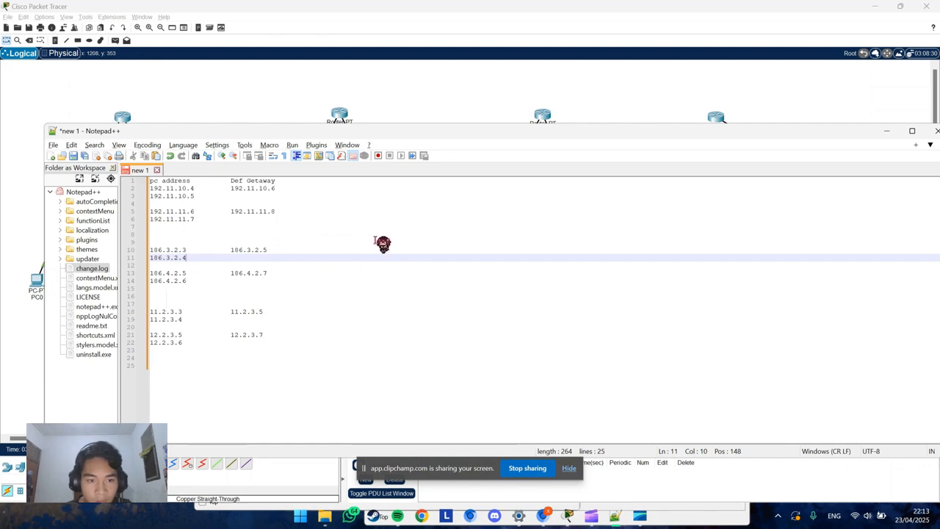
pyautogui.hotkey('alt', 'Tab')
pyautogui.click(442, 169)
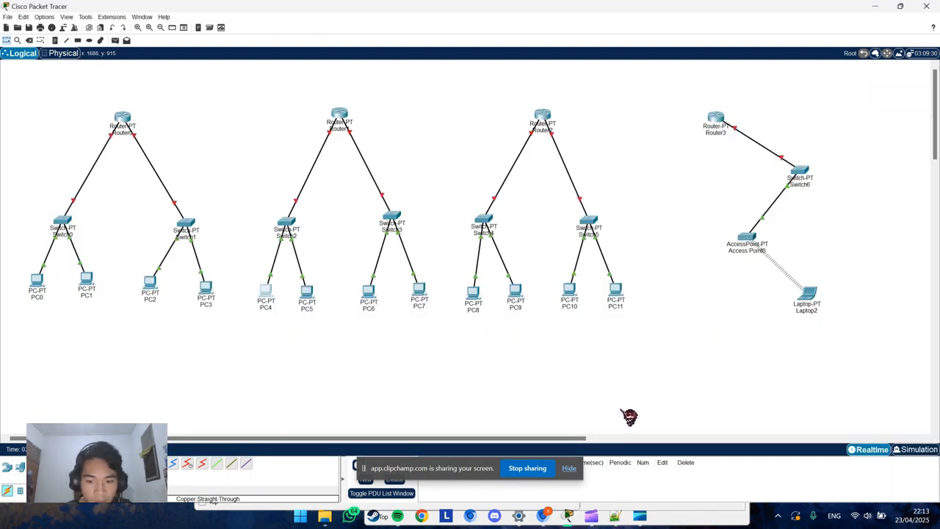
pyautogui.click(272, 295)
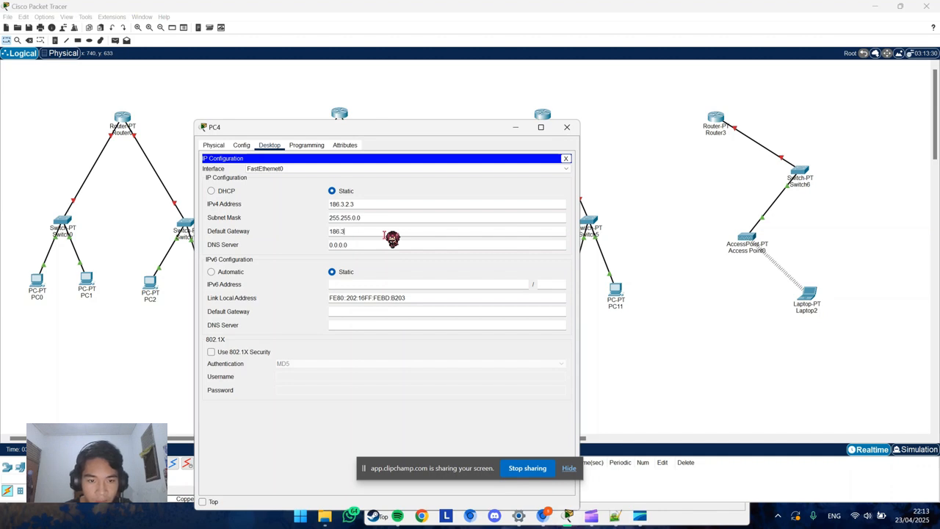
pyautogui.write('5')
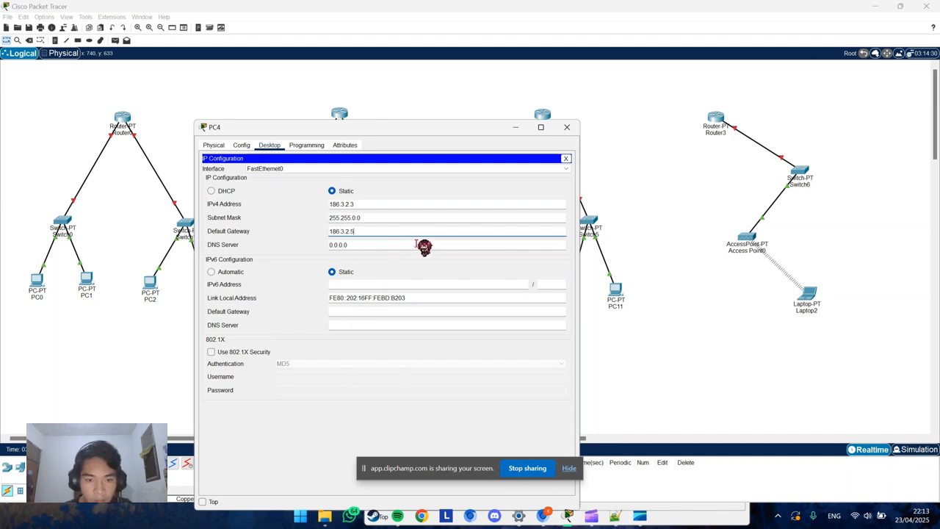
pyautogui.click(502, 268)
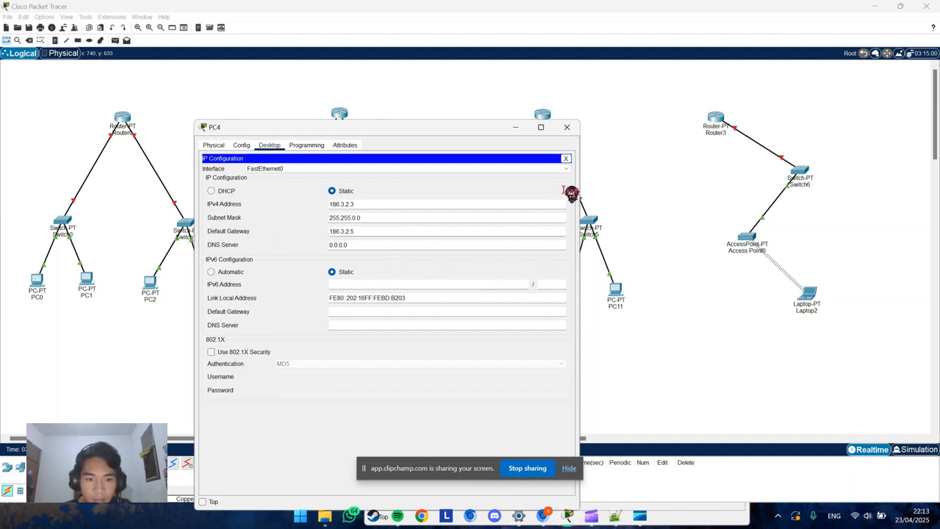
pyautogui.click(567, 129)
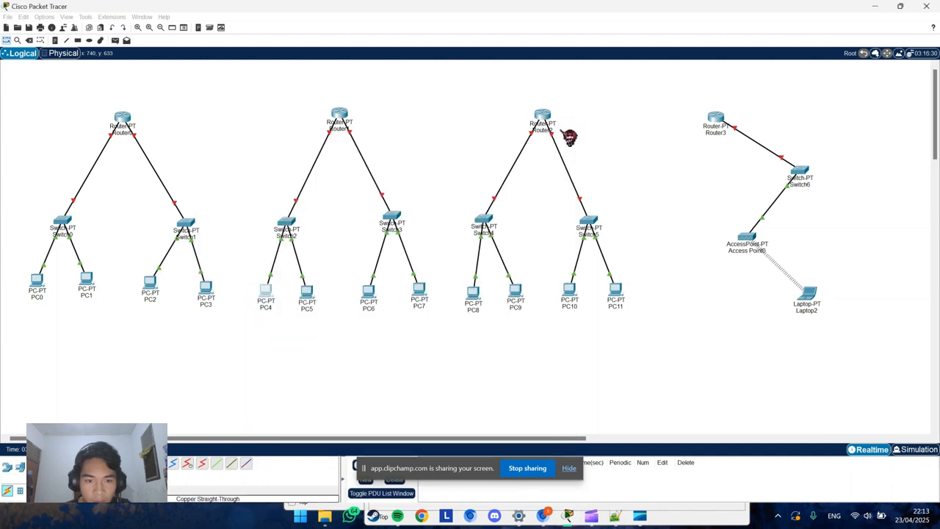
# - Review the IP configurations of PC3, PC2 and PC4, closing each PC's window after checking it
pyautogui.click(205, 291)
pyautogui.click(425, 166)
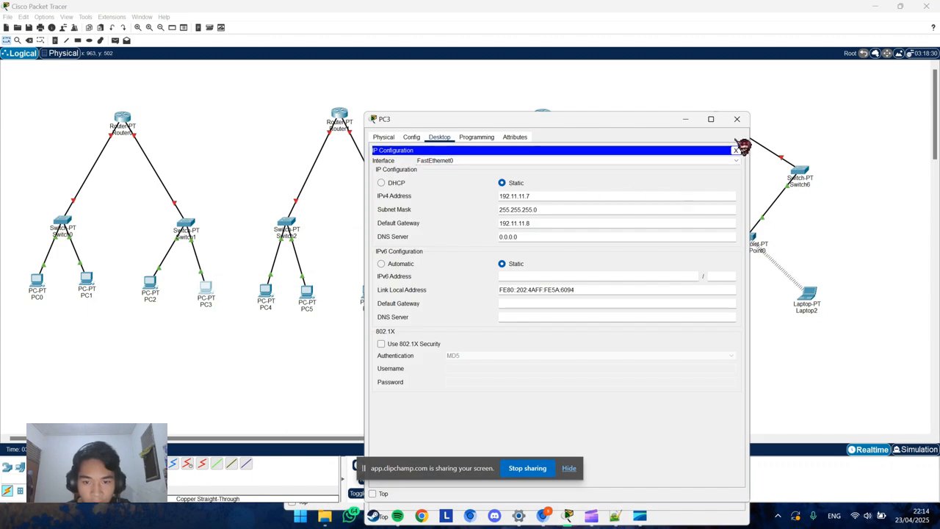
pyautogui.click(737, 119)
pyautogui.click(151, 283)
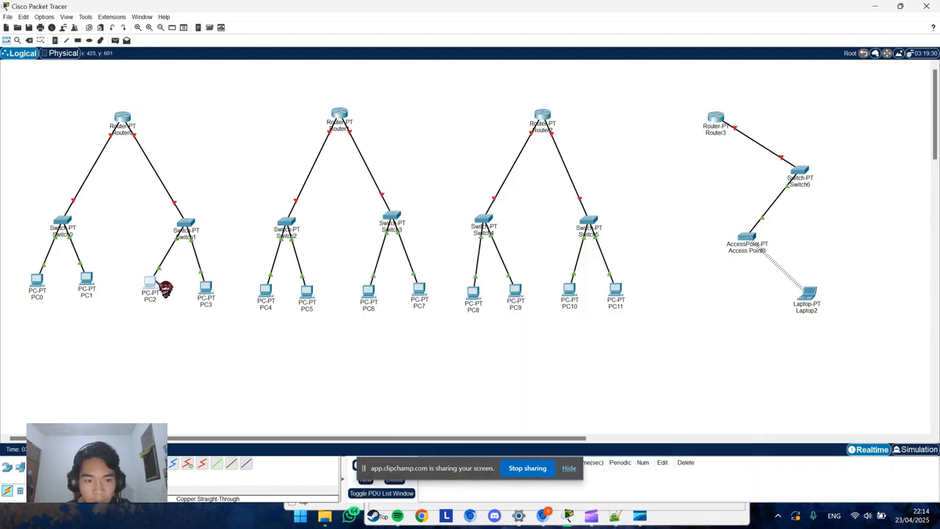
pyautogui.click(425, 163)
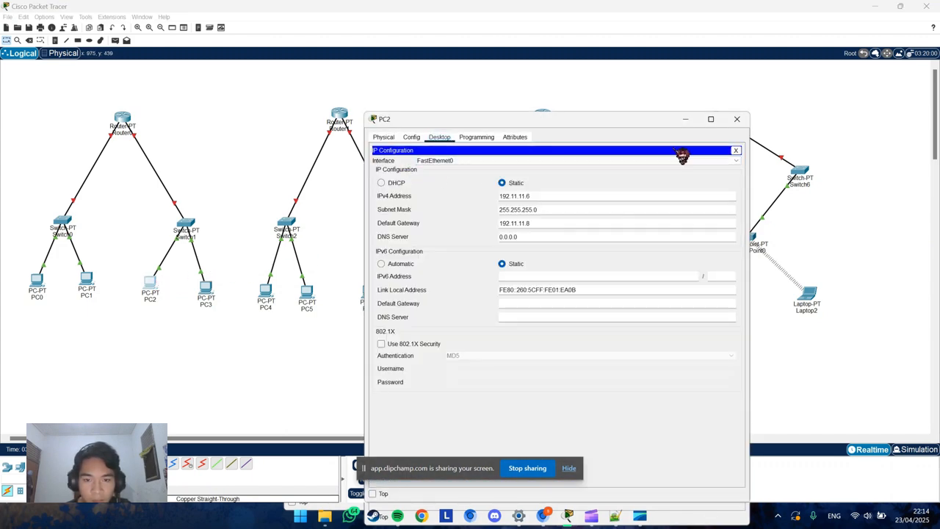
pyautogui.click(739, 120)
pyautogui.click(273, 296)
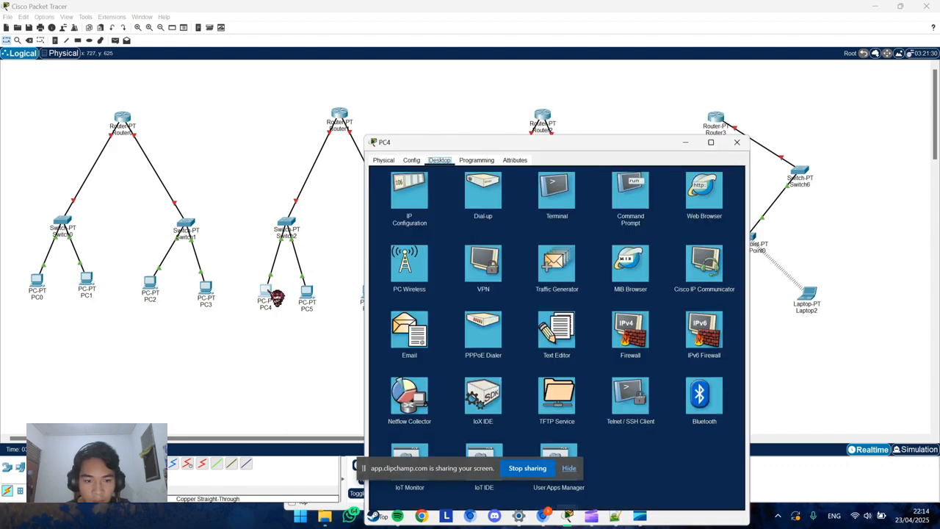
pyautogui.click(413, 192)
pyautogui.click(738, 142)
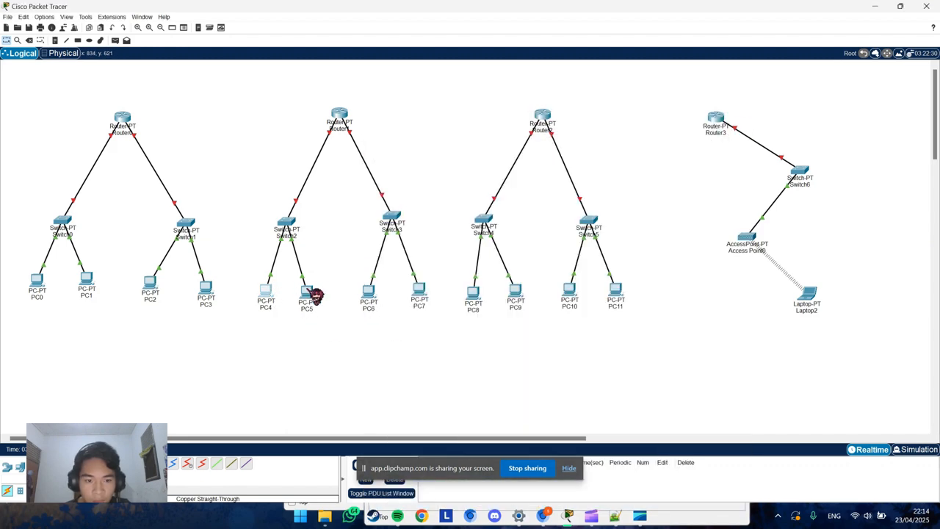
# - Open PC5's IP configuration for FastEthernet0
pyautogui.click(308, 294)
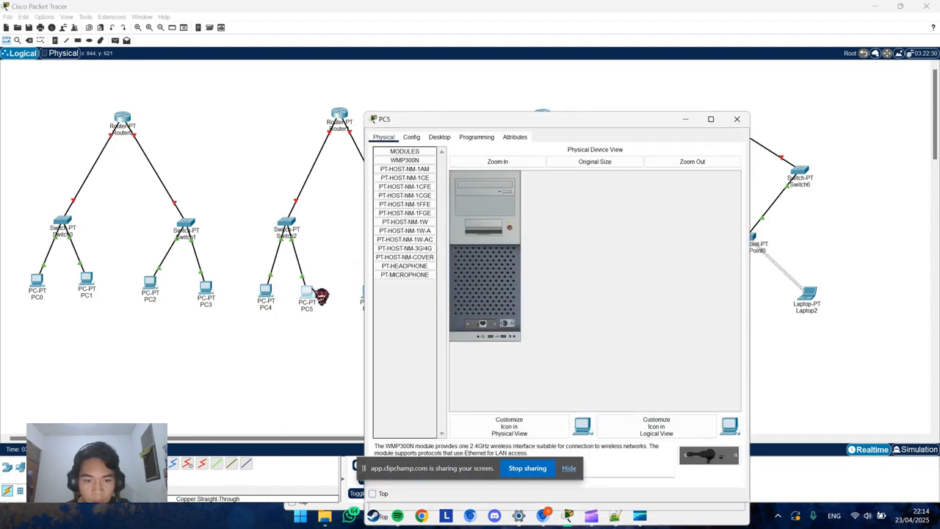
pyautogui.click(412, 138)
pyautogui.click(439, 137)
pyautogui.click(411, 189)
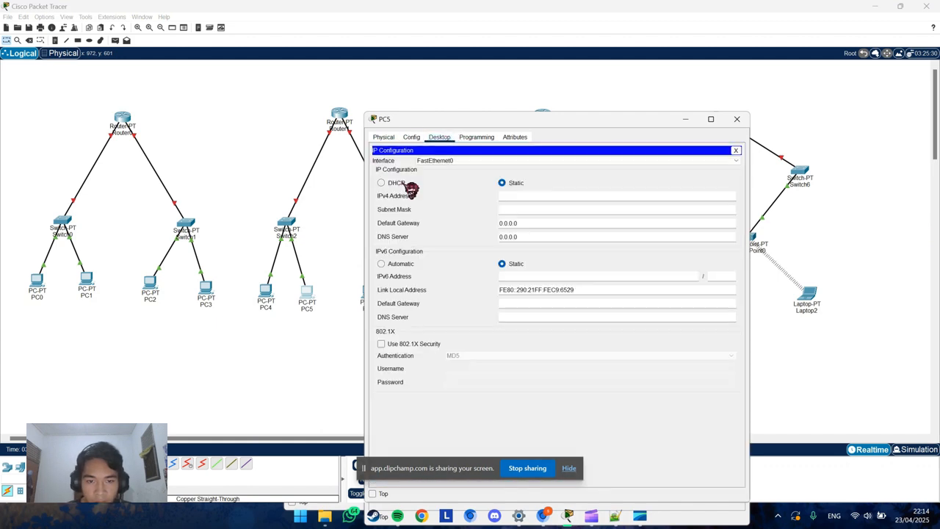
# - Try to assign PC5 the static IPv4 address 192.11.11.6, comparing it with PC4's IP configuration
pyautogui.click(524, 195)
pyautogui.write('192.11.11.6')
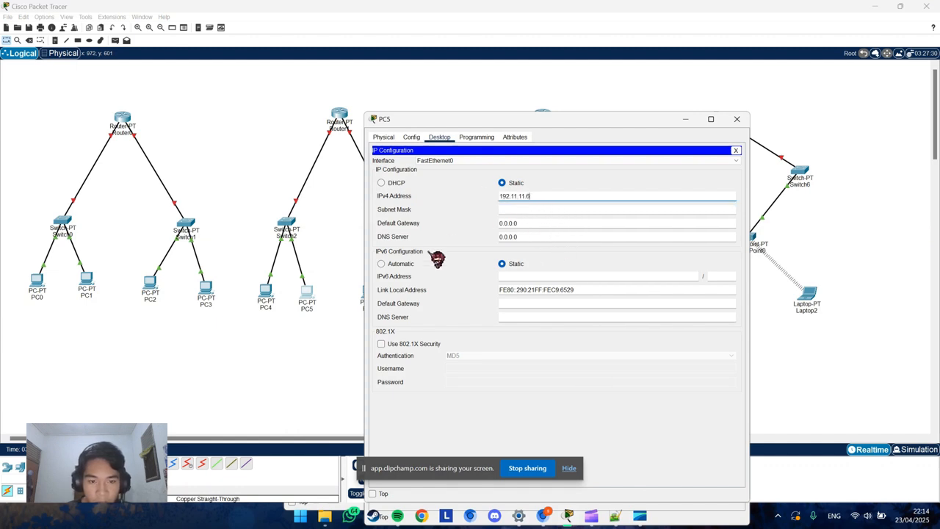
pyautogui.click(271, 300)
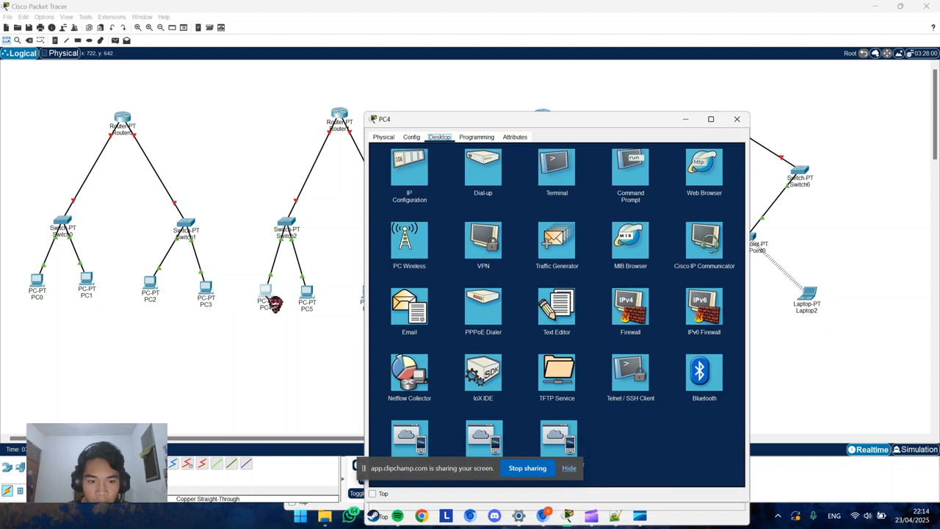
pyautogui.click(411, 167)
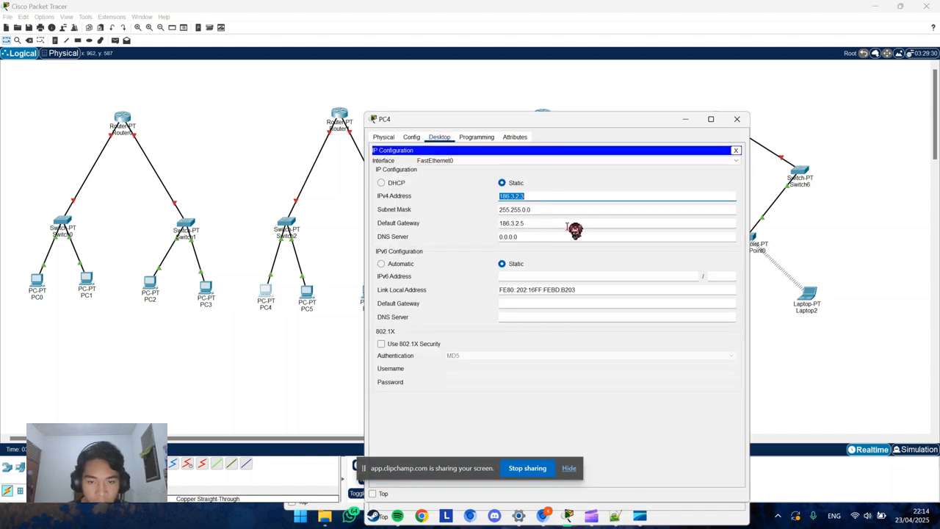
pyautogui.click(308, 299)
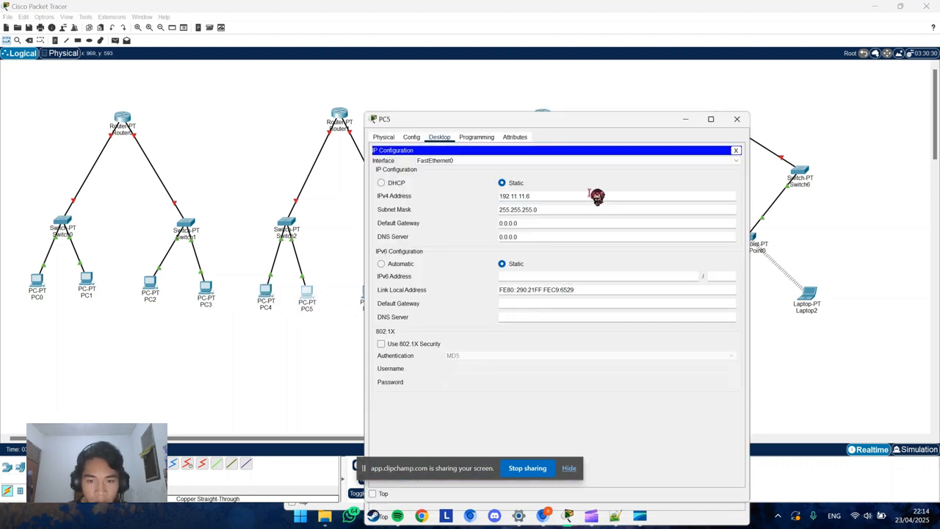
pyautogui.click(564, 223)
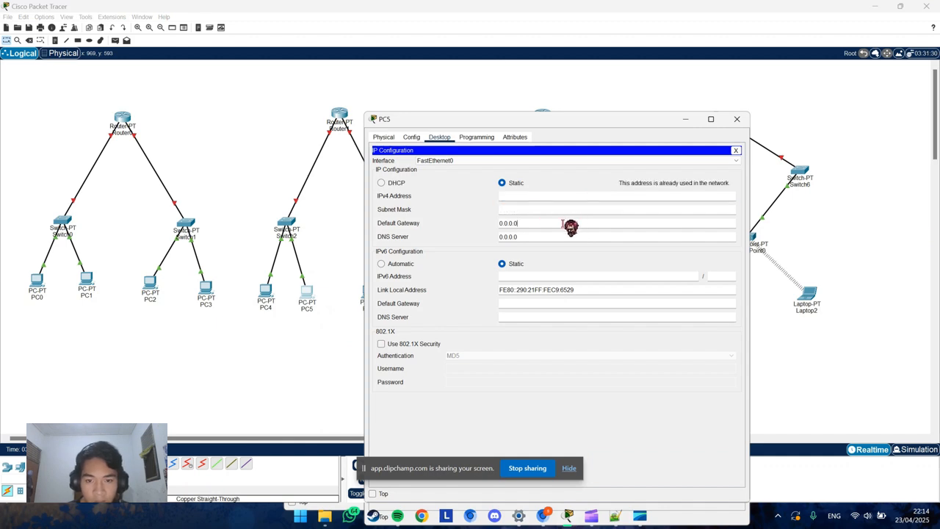
# - Configure PC5 with static IPv4 address 186.3.2.4, subnet mask 255.255.0.0 and default gateway 186.3.2.5
pyautogui.click(550, 198)
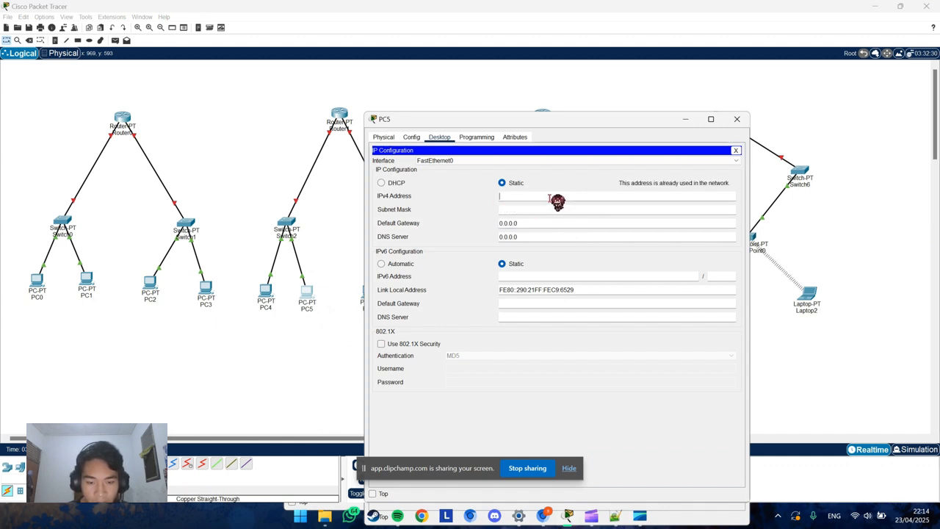
pyautogui.write('186.3.2.4')
pyautogui.press('Tab')
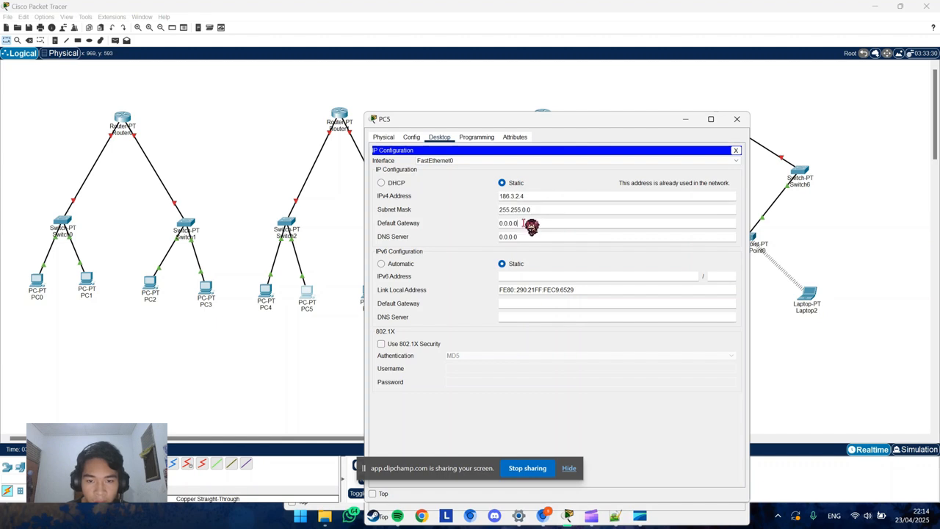
pyautogui.press('Tab')
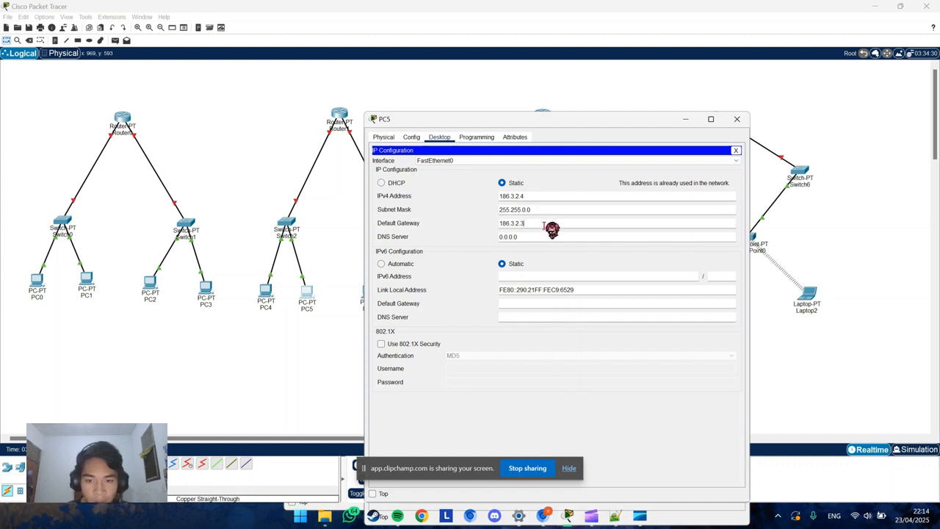
pyautogui.write('186.3.2.5')
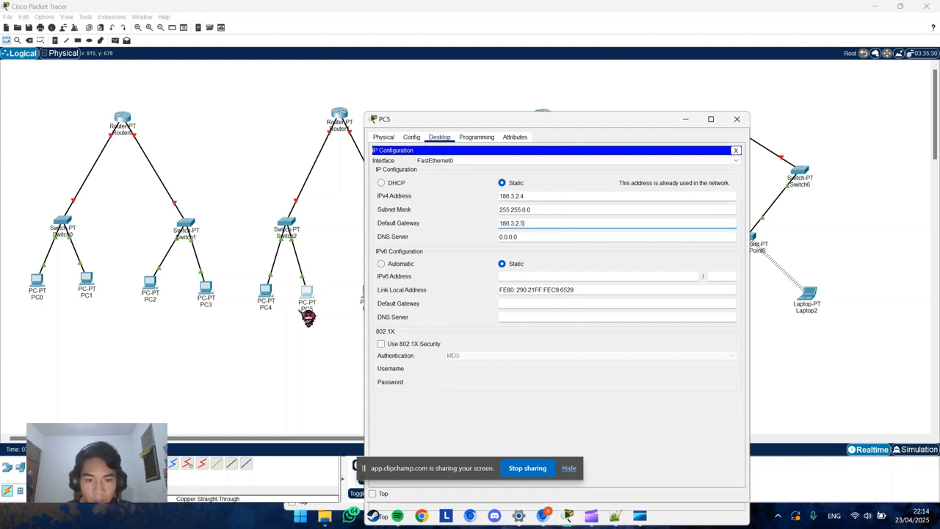
pyautogui.click(338, 340)
# - Open PC6's IP configuration for FastEthernet0
pyautogui.click(382, 302)
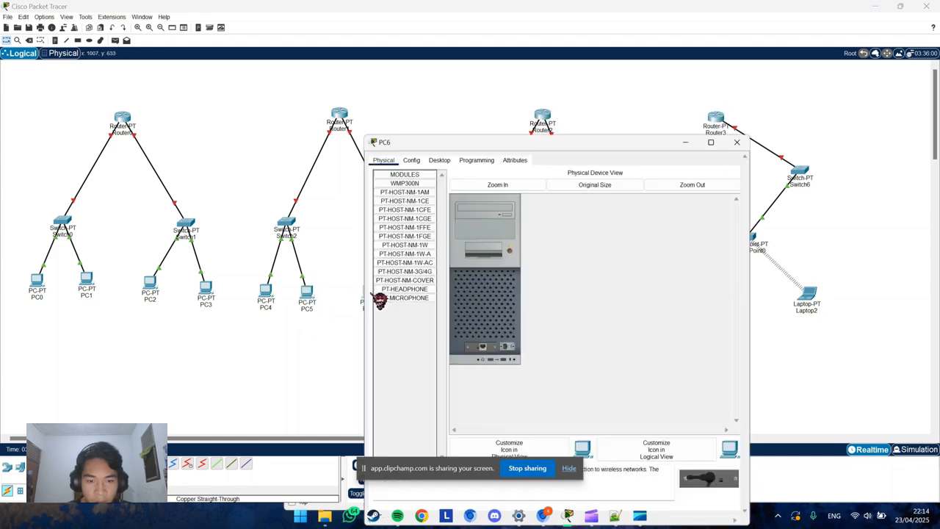
pyautogui.click(440, 138)
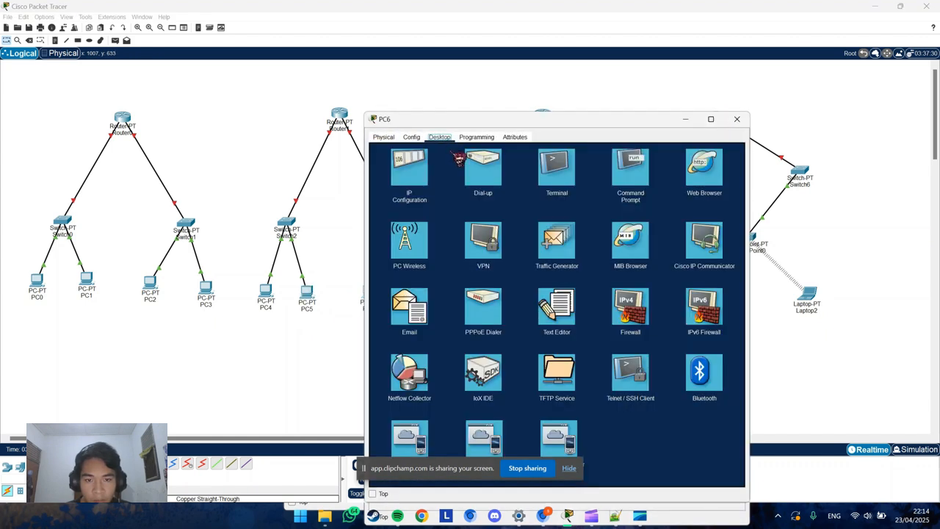
pyautogui.click(428, 175)
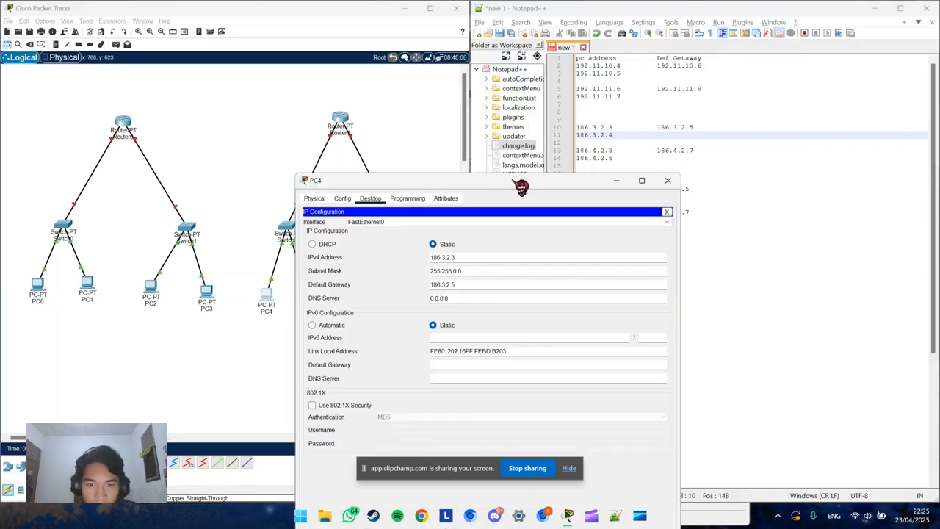
# - Check the IP configurations of PC4 and PC5 against the address plan in the notes, closing each PC's window
pyautogui.moveTo(521, 187); pyautogui.dragTo(461, 182)
pyautogui.moveTo(429, 184); pyautogui.dragTo(449, 197)
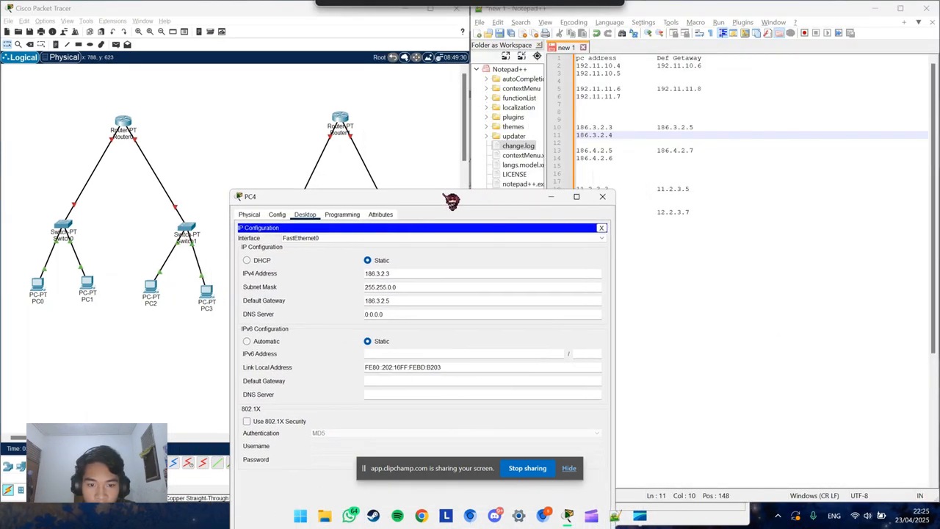
pyautogui.click(602, 194)
pyautogui.click(320, 308)
pyautogui.moveTo(576, 127); pyautogui.dragTo(370, 181)
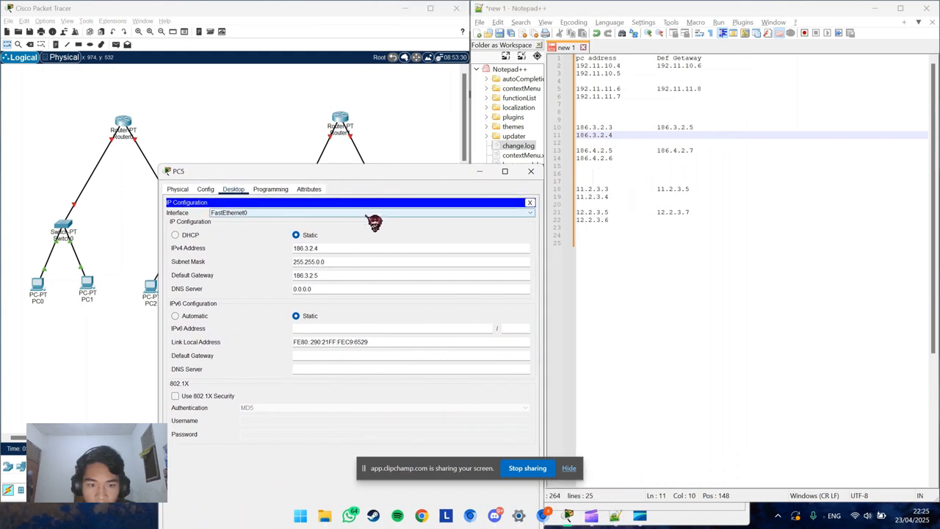
pyautogui.click(532, 173)
# - Set PC6's static IPv4 address to 186.4.2.5 with subnet mask 255.255.0.0, enter and copy 186.4.2.7 as its IPv6 address, and close PC6
pyautogui.click(373, 300)
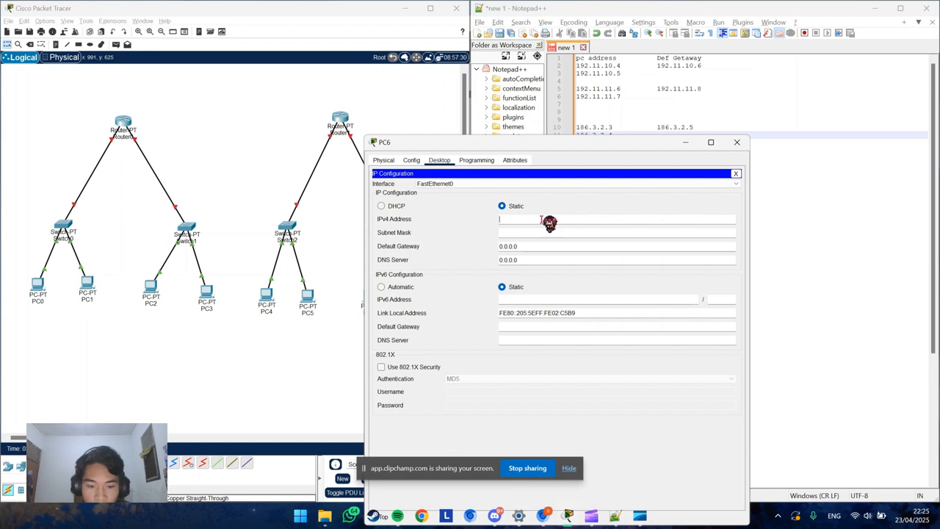
pyautogui.click(577, 220)
pyautogui.moveTo(556, 143); pyautogui.dragTo(332, 150)
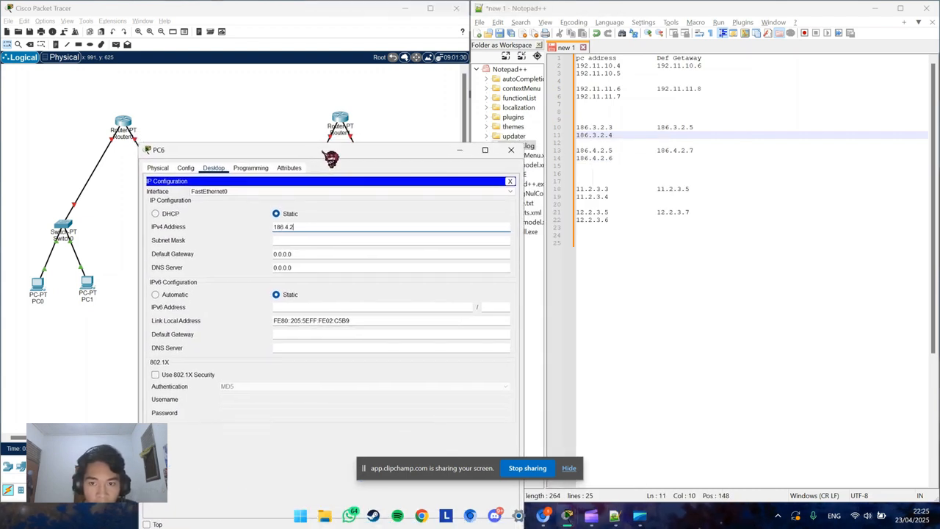
pyautogui.click(327, 306)
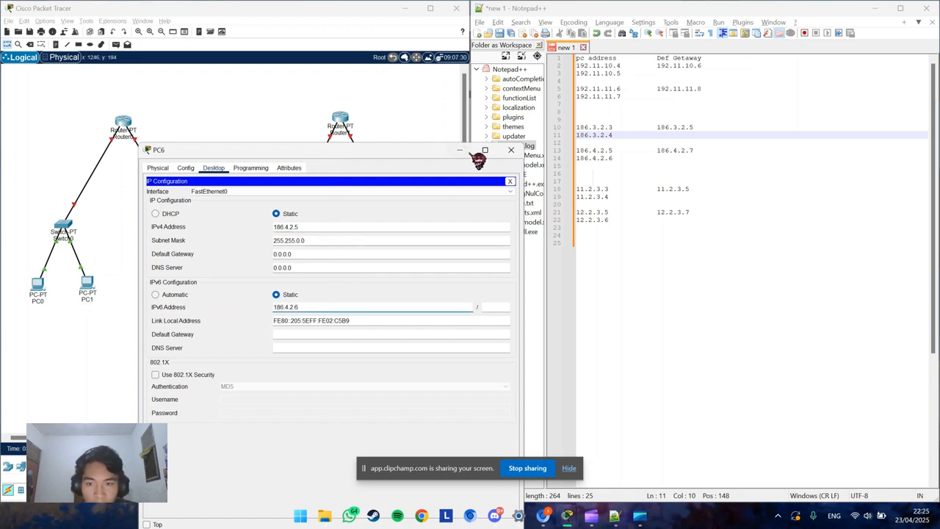
pyautogui.write('7')
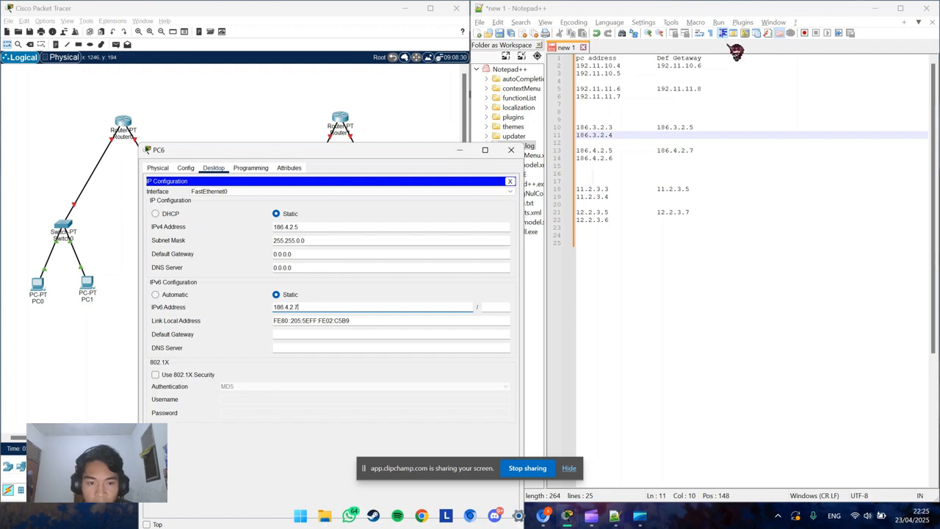
pyautogui.doubleClick(344, 306)
pyautogui.hotkey('ctrl', 'c')
pyautogui.click(511, 149)
# - Configure PC7 with static IPv4 address 186.4.2.6 and default gateway 186.4.2.7, and close its window
pyautogui.click(423, 298)
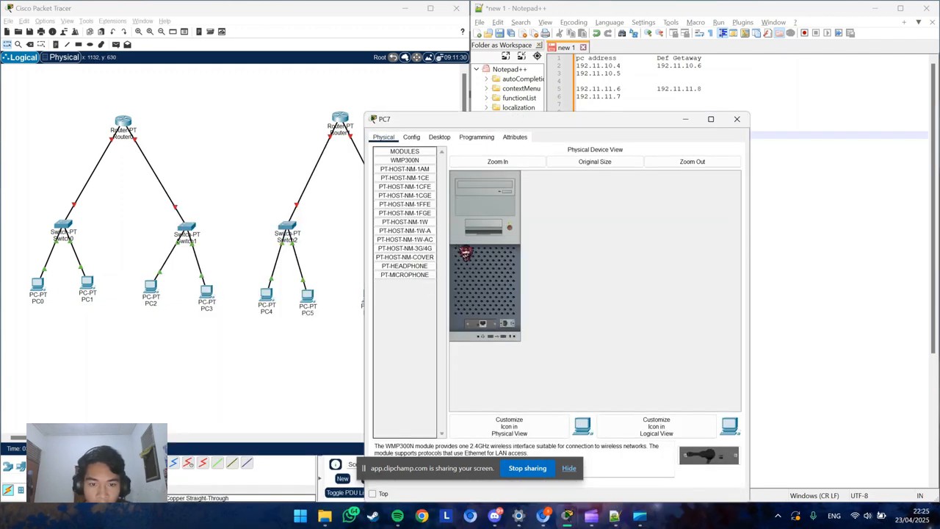
pyautogui.click(440, 138)
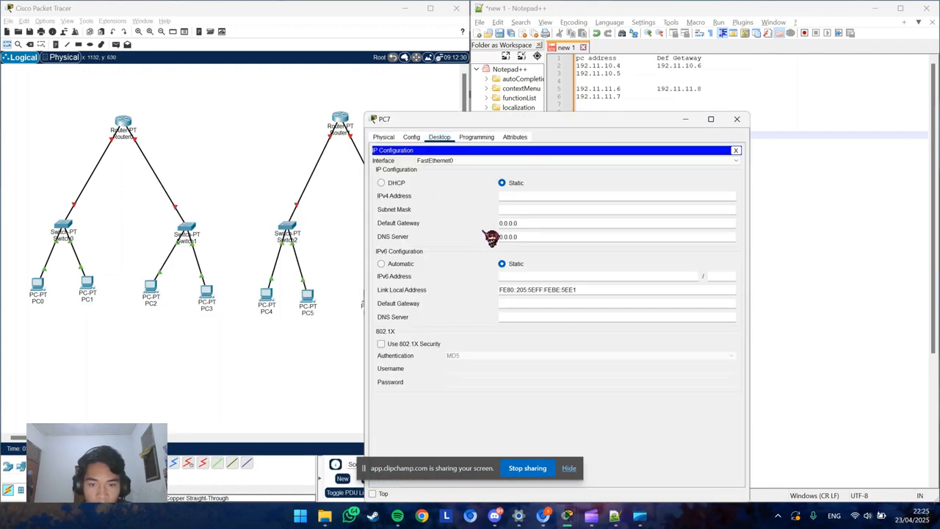
pyautogui.doubleClick(542, 227)
pyautogui.hotkey('ctrl', 'v')
pyautogui.click(544, 197)
pyautogui.hotkey('ctrl', 'v')
pyautogui.press('BackSpace')
pyautogui.write('6')
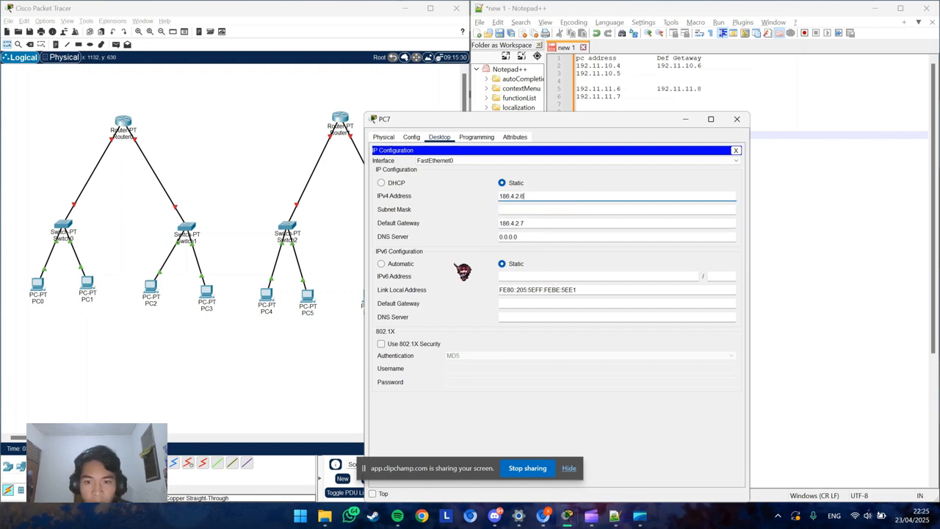
pyautogui.click(774, 291)
pyautogui.click(444, 238)
pyautogui.click(737, 119)
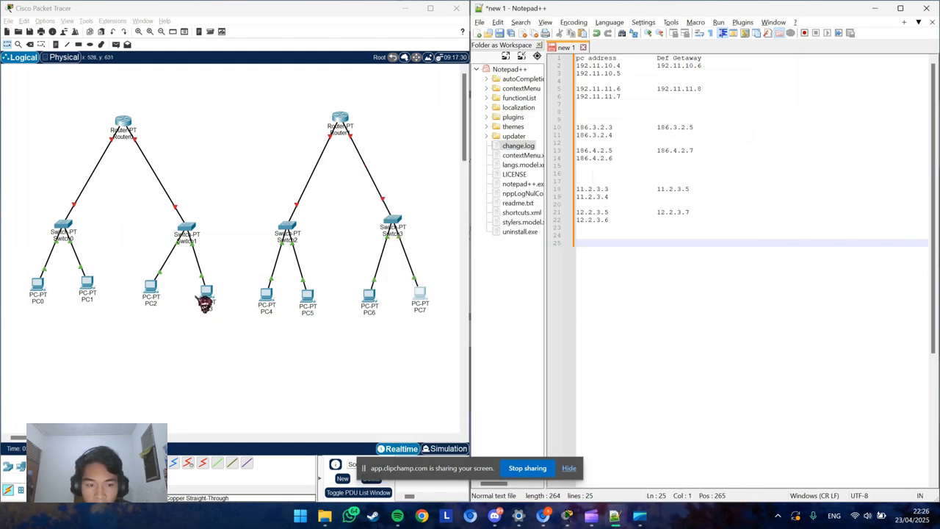
# - Review the IP configurations of PC3, PC6 and PC5, closing each PC's window after checking it
pyautogui.click(207, 296)
pyautogui.click(419, 173)
pyautogui.click(736, 119)
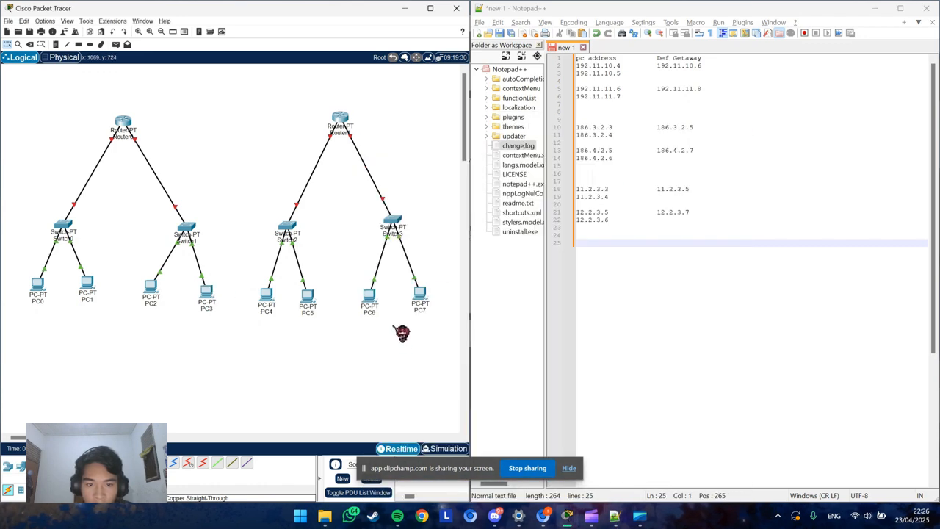
pyautogui.click(374, 307)
pyautogui.click(413, 168)
pyautogui.moveTo(559, 126); pyautogui.dragTo(265, 132)
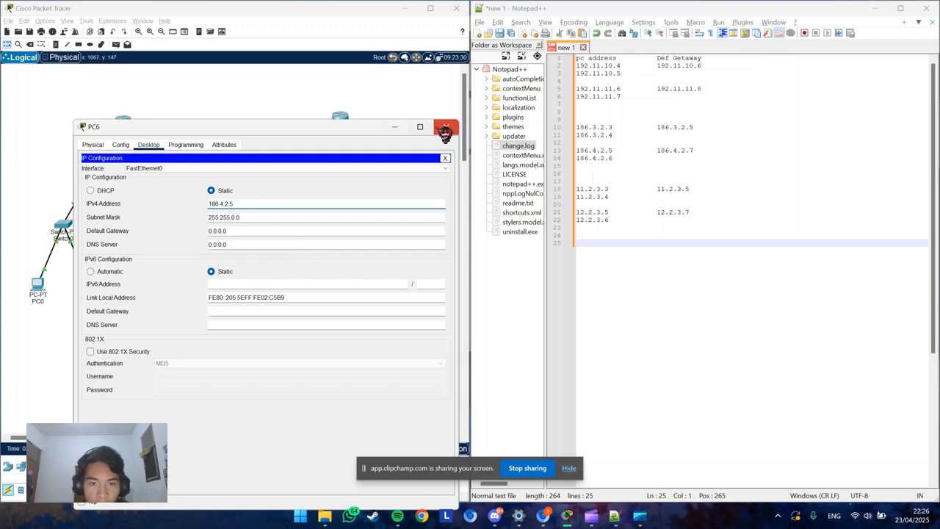
pyautogui.click(446, 127)
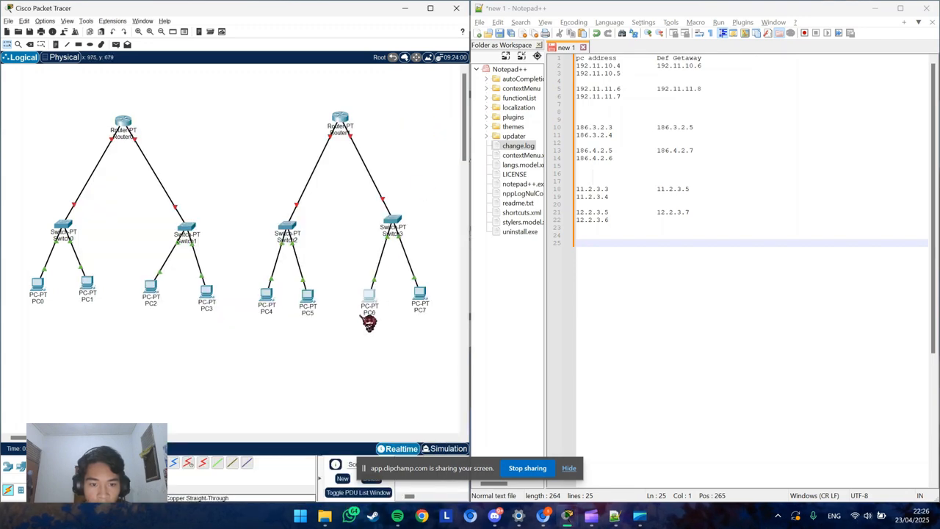
pyautogui.click(309, 298)
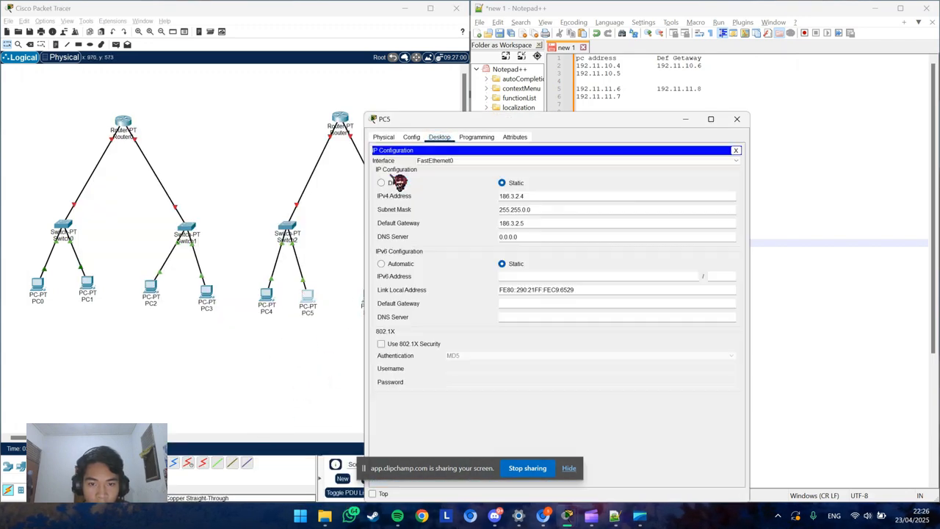
pyautogui.click(742, 124)
# - Configure PC8 with the planned static IPv4 address 11.2.3.3, subnet mask 255.0.0.0 and default gateway 11.2.3.5
pyautogui.hscroll(10, 221, 439)
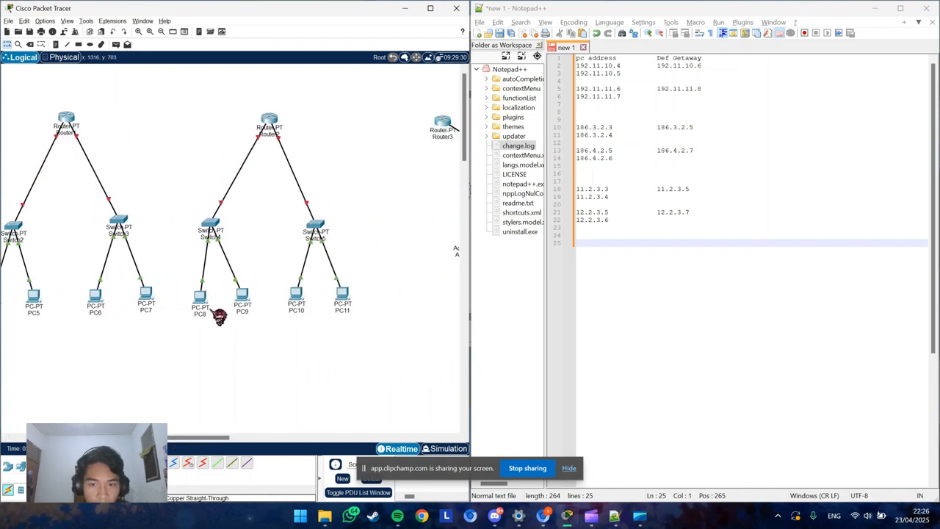
pyautogui.click(203, 302)
pyautogui.click(445, 137)
pyautogui.click(407, 177)
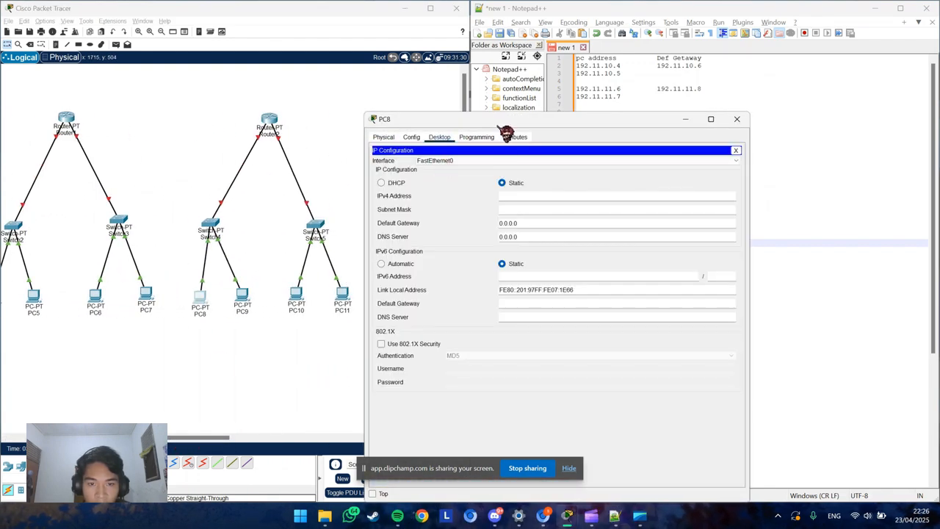
pyautogui.moveTo(498, 122); pyautogui.dragTo(247, 116)
pyautogui.moveTo(610, 189); pyautogui.dragTo(578, 191)
pyautogui.hotkey('ctrl', 'c')
pyautogui.click(382, 191)
pyautogui.hotkey('ctrl', 'v')
pyautogui.doubleClick(314, 216)
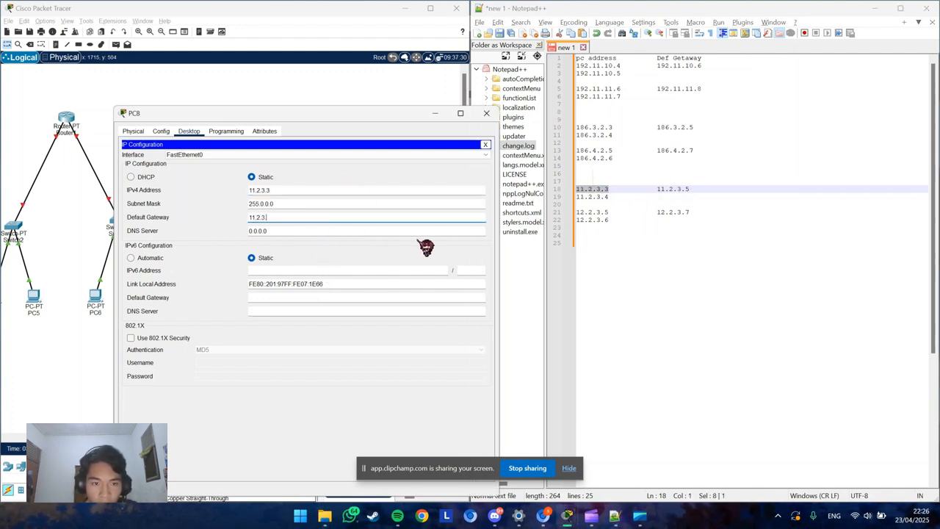
pyautogui.write('11.2.3.5')
pyautogui.click(487, 112)
# - Open PC9's IP configuration and set its default gateway to 11.2.3.5
pyautogui.click(250, 299)
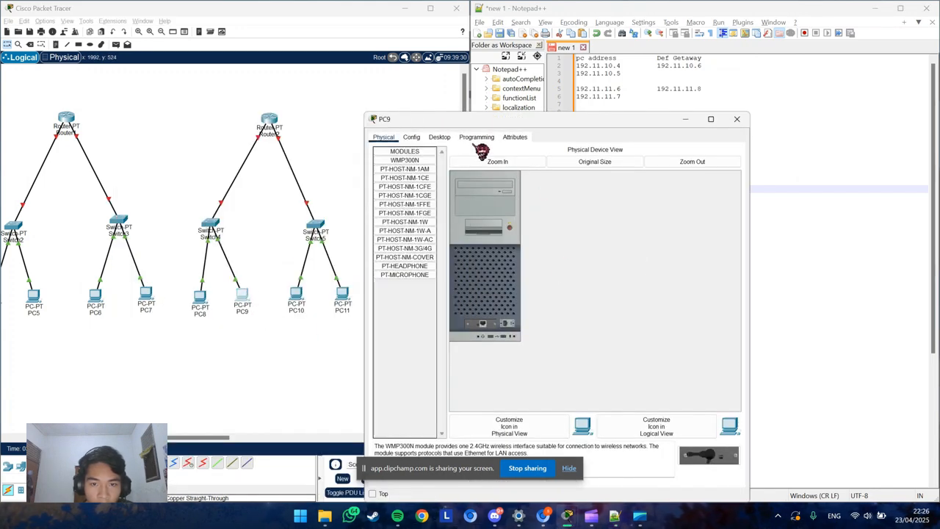
pyautogui.click(440, 136)
pyautogui.click(426, 166)
pyautogui.doubleClick(530, 221)
pyautogui.hotkey('ctrl', 'v')
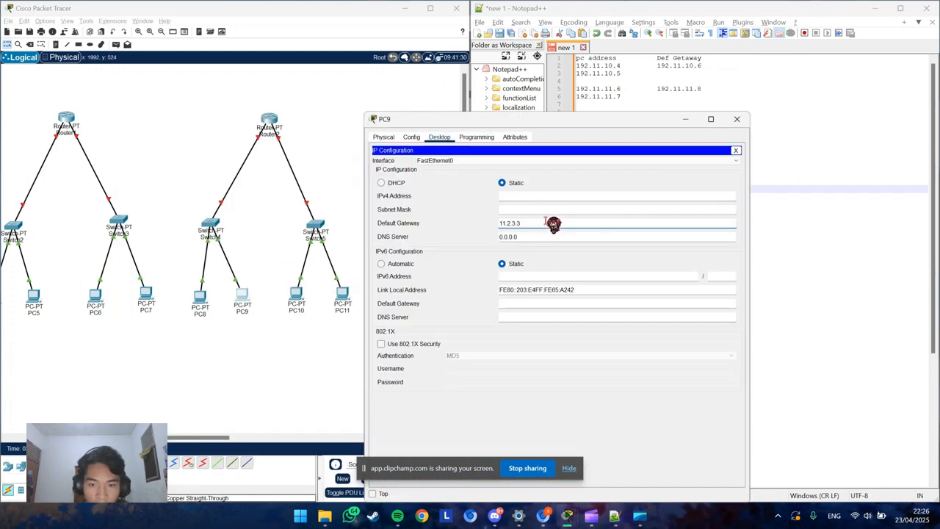
pyautogui.press('BackSpace')
pyautogui.write('5')
# - Set PC9's static IPv4 address to 11.2.3.4, fill in its subnet mask and close its window
pyautogui.click(530, 198)
pyautogui.hotkey('ctrl', 'v')
pyautogui.press('BackSpace')
pyautogui.write('4')
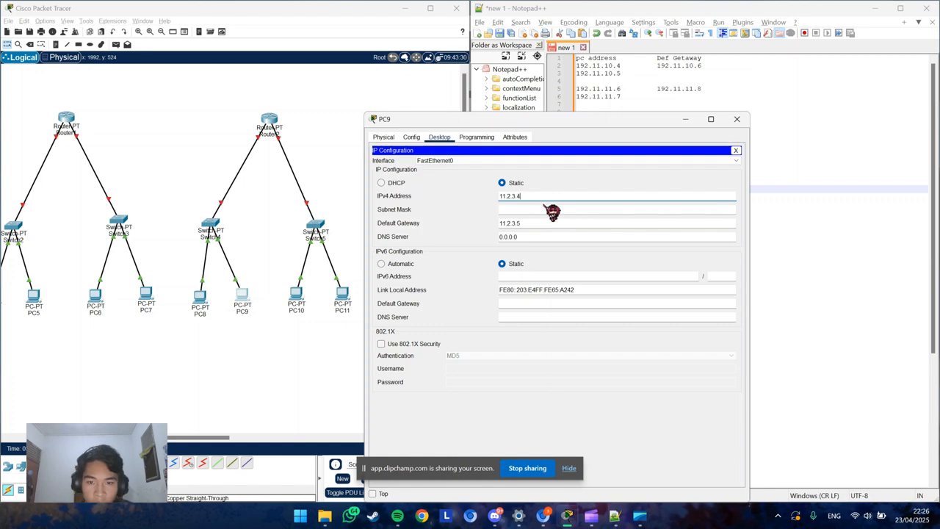
pyautogui.click(574, 210)
pyautogui.click(737, 118)
# - Configure PC10 with static IPv4 address 12.2.3.5, subnet mask 255.0.0.0 and default gateway 12.2.3.7
pyautogui.click(296, 300)
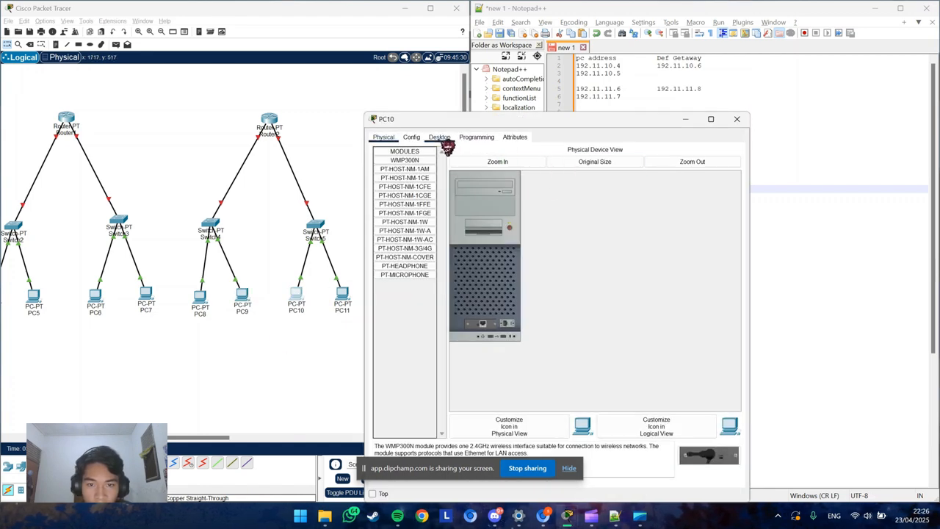
pyautogui.click(440, 137)
pyautogui.click(409, 167)
pyautogui.click(324, 209)
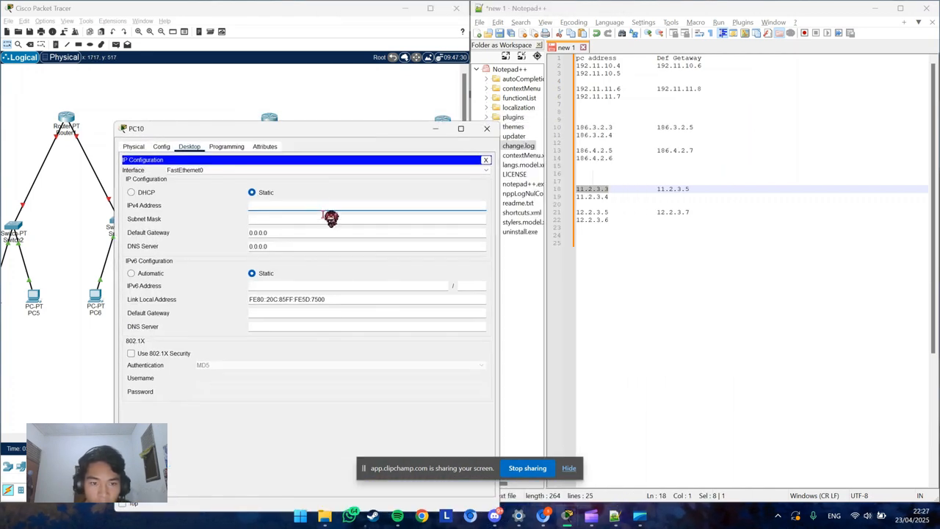
pyautogui.write('12.2.3.5')
pyautogui.click(313, 233)
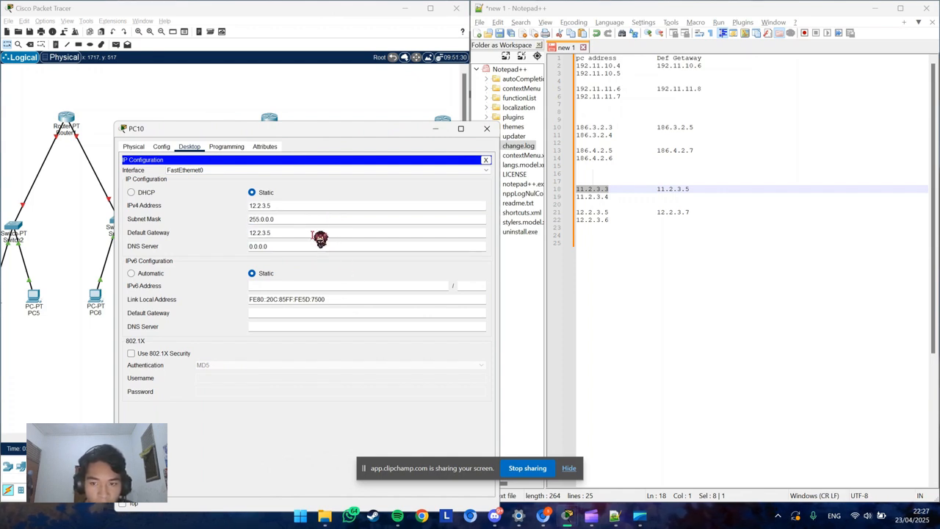
pyautogui.write('12.2.3.7')
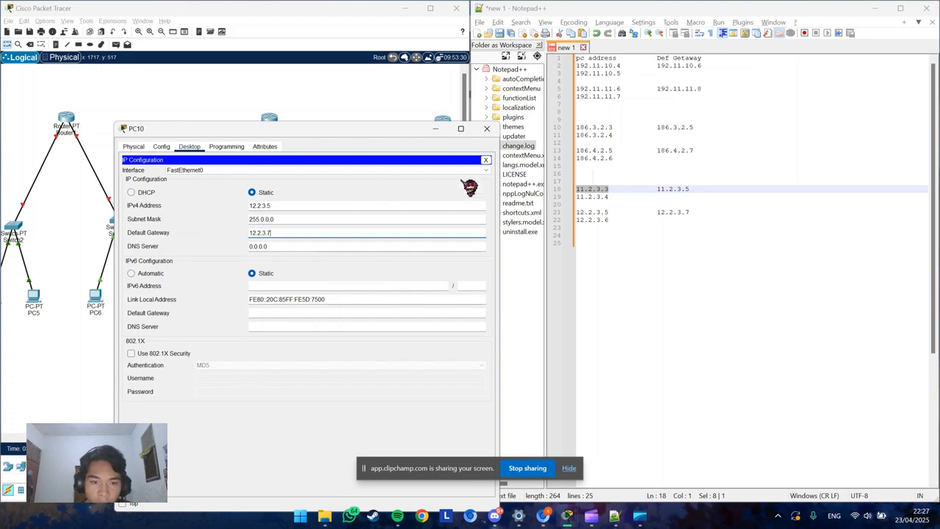
pyautogui.click(487, 127)
# - Configure PC11 with static IPv4 address 12.2.3.6, subnet mask 255.0.0.0 and default gateway 12.2.3.7
pyautogui.click(342, 294)
pyautogui.click(413, 138)
pyautogui.click(440, 137)
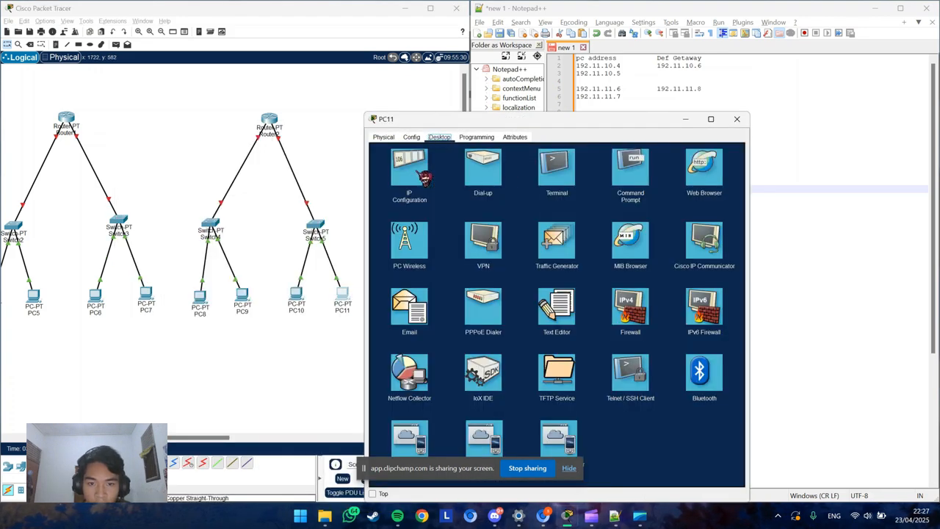
pyautogui.click(420, 175)
pyautogui.click(536, 196)
pyautogui.write('12.2.3.5')
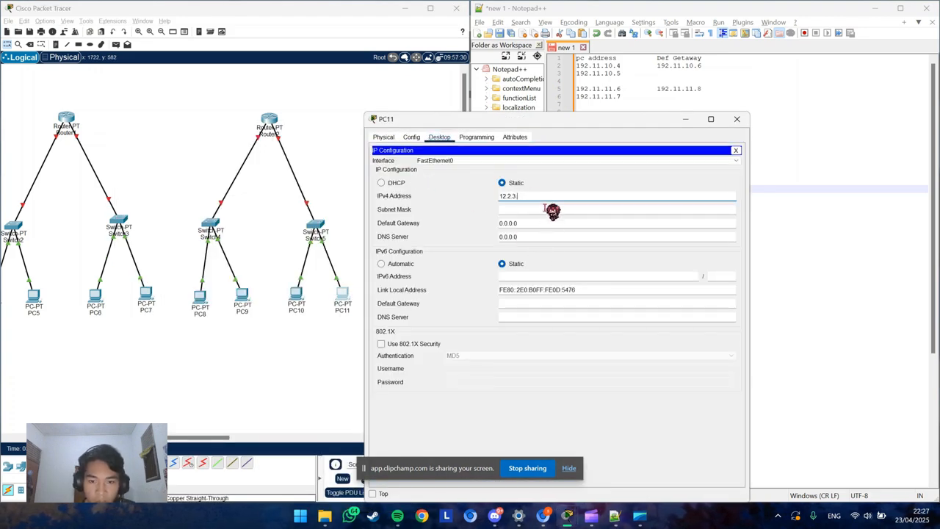
pyautogui.press('BackSpace')
pyautogui.write('6')
pyautogui.click(542, 224)
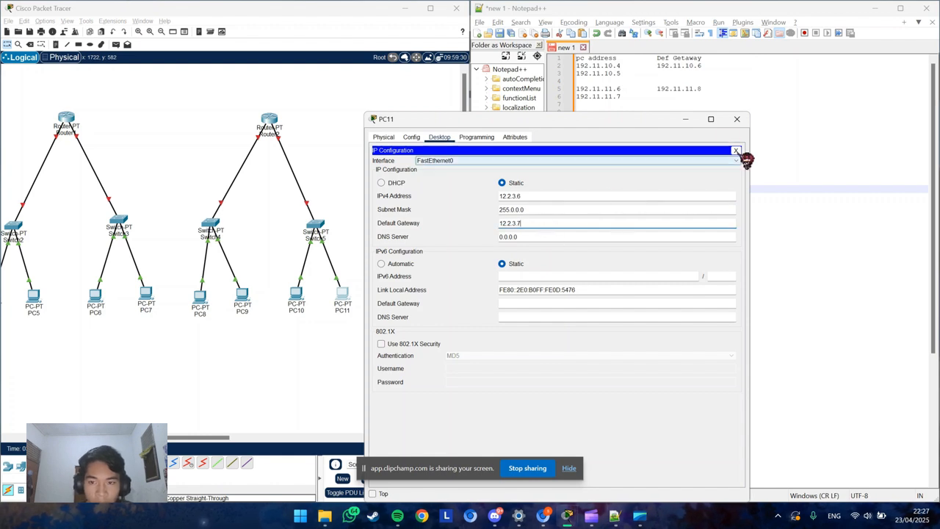
pyautogui.click(737, 118)
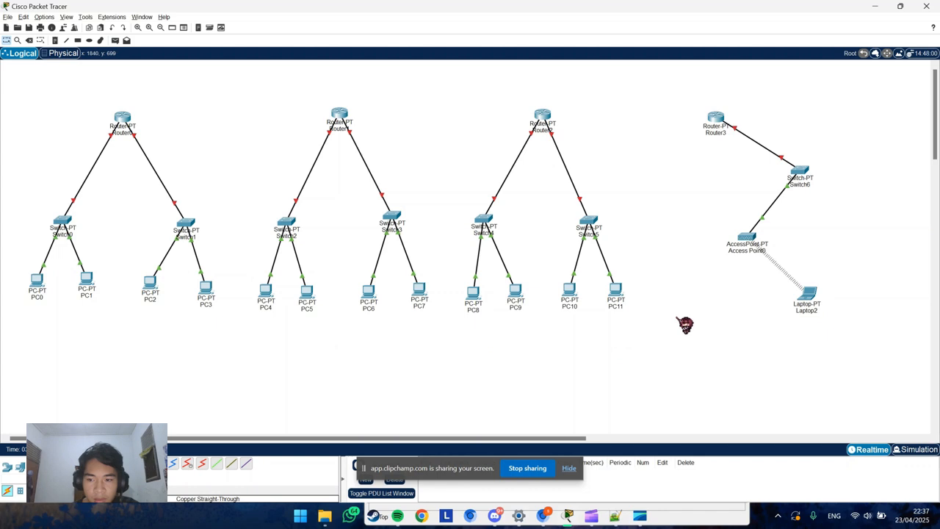
# - Configure Laptop2's Wireless0 interface with static IPv4 address 15.0.0.1, subnet mask 255.0.0.0 and default gateway 15.0.0.2
pyautogui.click(809, 302)
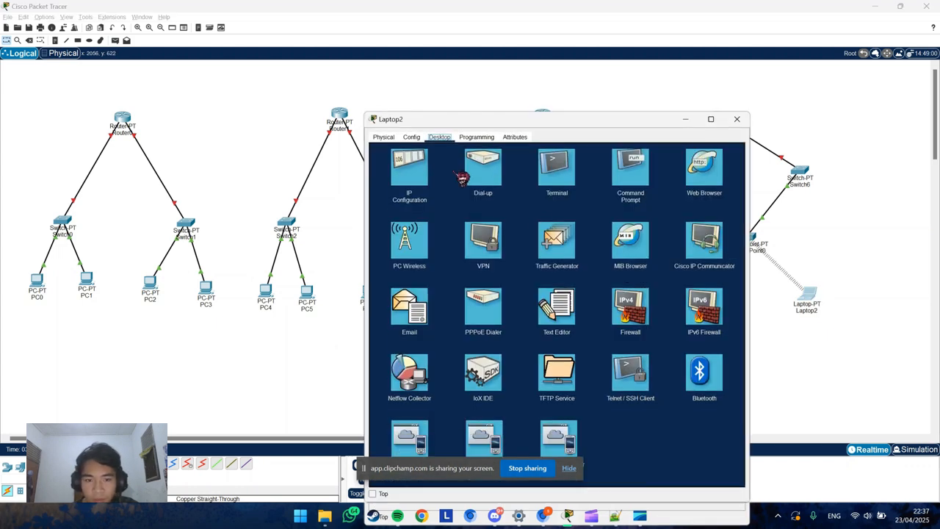
pyautogui.click(412, 173)
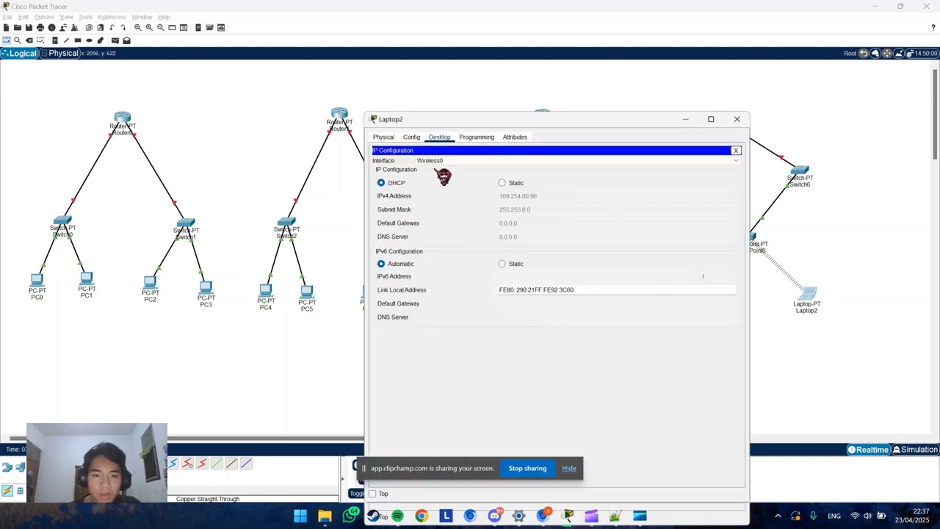
pyautogui.click(503, 183)
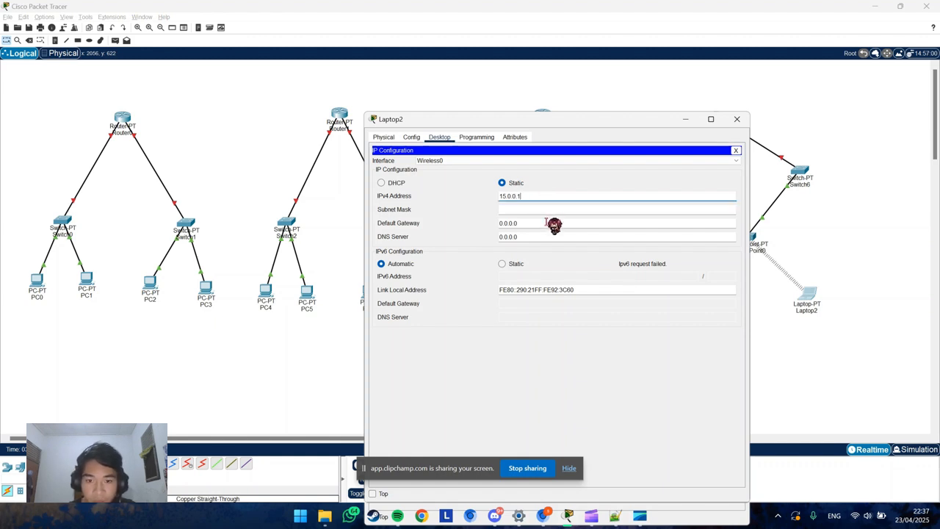
pyautogui.click(548, 223)
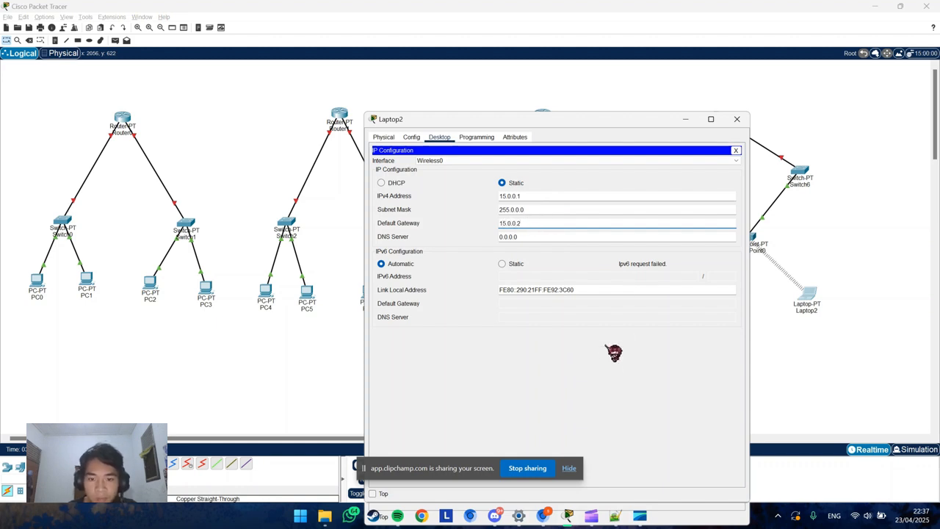
# - Close Laptop2's window and review PC10's IP configuration
pyautogui.click(737, 118)
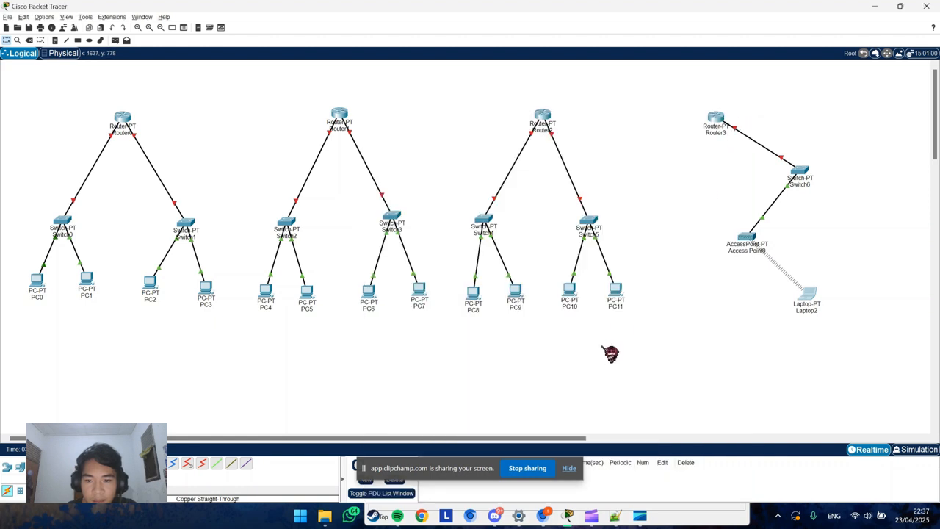
pyautogui.click(572, 291)
pyautogui.click(424, 166)
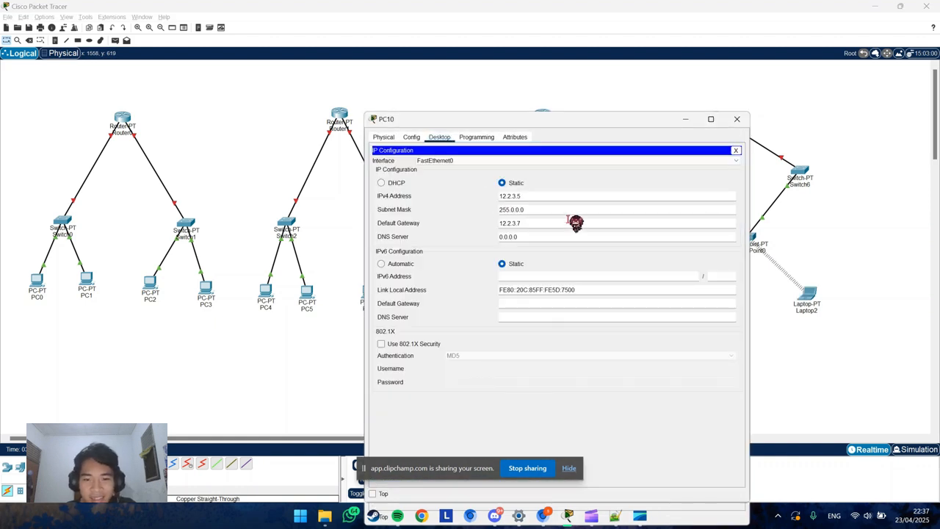
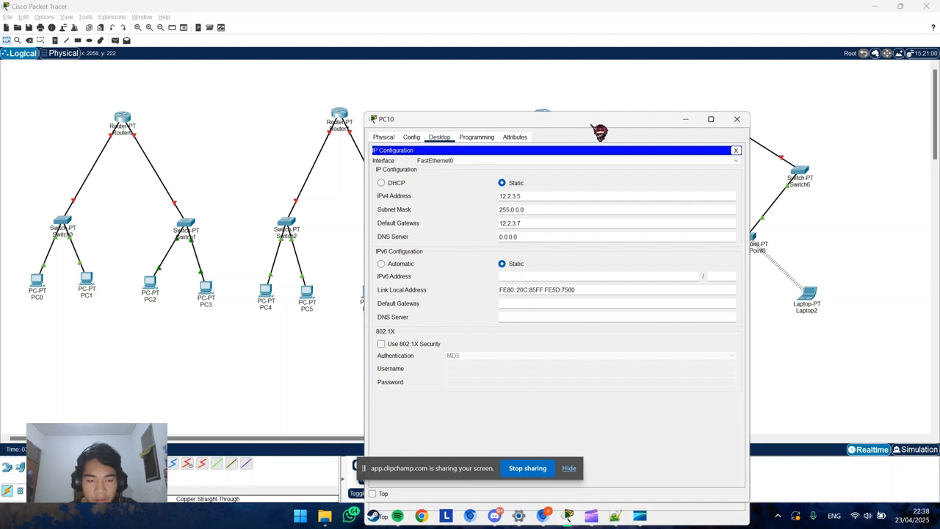
pyautogui.moveTo(600, 132)
pyautogui.mouseDown()
pyautogui.moveTo(624, 130)
pyautogui.moveTo(596, 137)
pyautogui.mouseUp()
pyautogui.moveTo(535, 130); pyautogui.dragTo(530, 131)
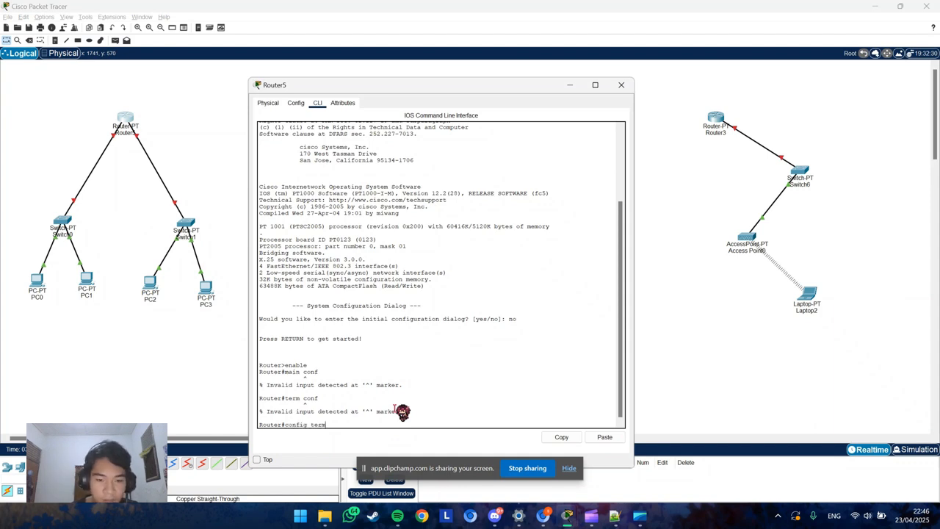
# - In Router5's global configuration mode, assign interface fa0/0 the address 192.11.10.6 with mask 255.255.255.0 and enable it
pyautogui.press('Return')
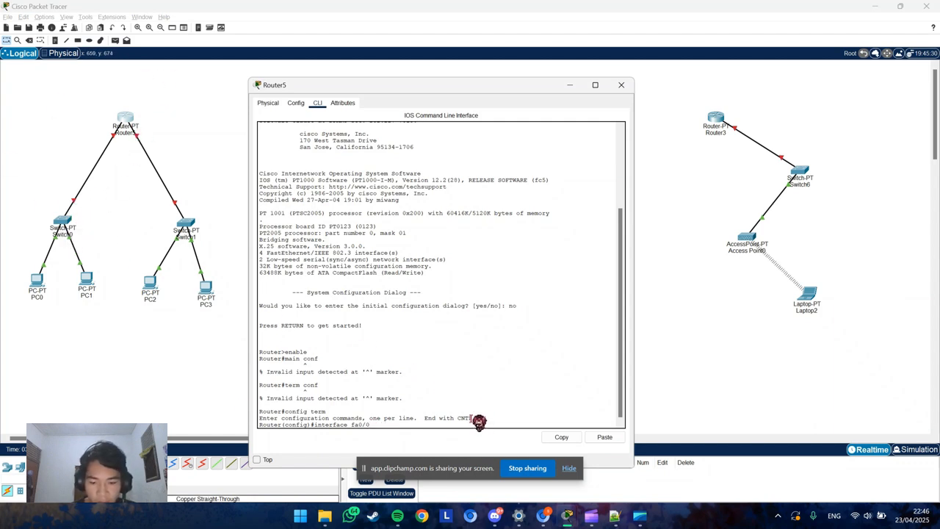
pyautogui.press('Return')
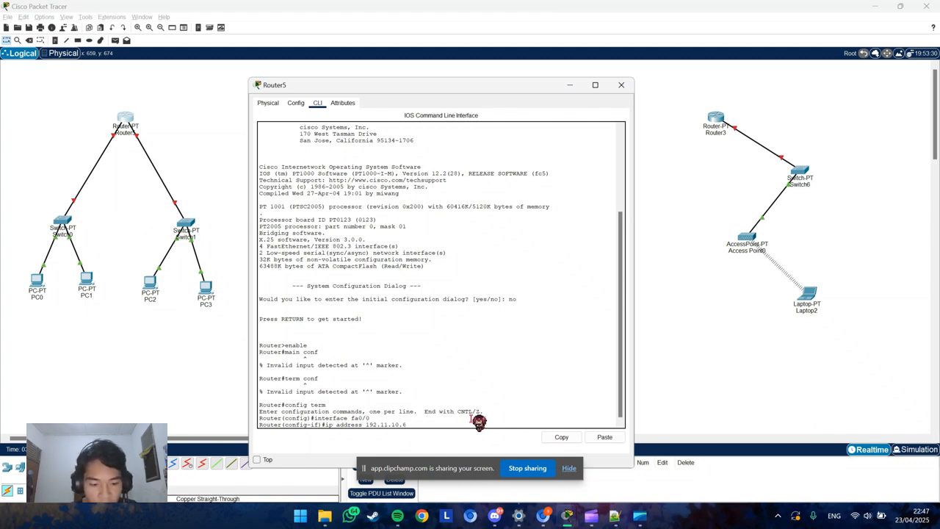
pyautogui.write('255.255.255.0')
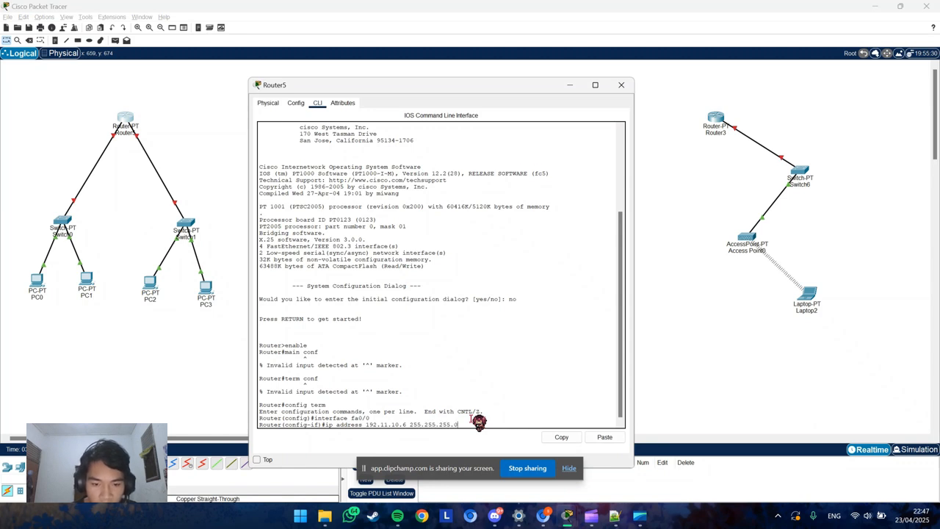
pyautogui.press('Return')
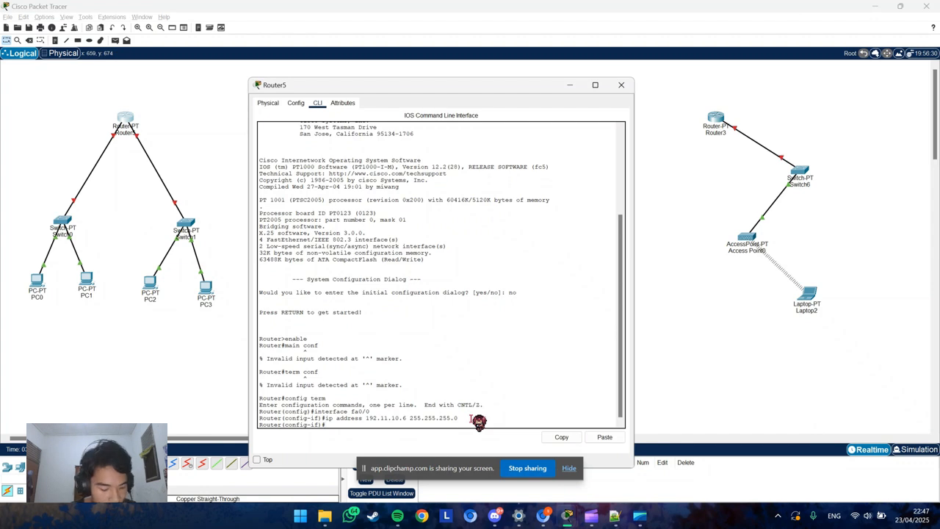
pyautogui.write('no sh')
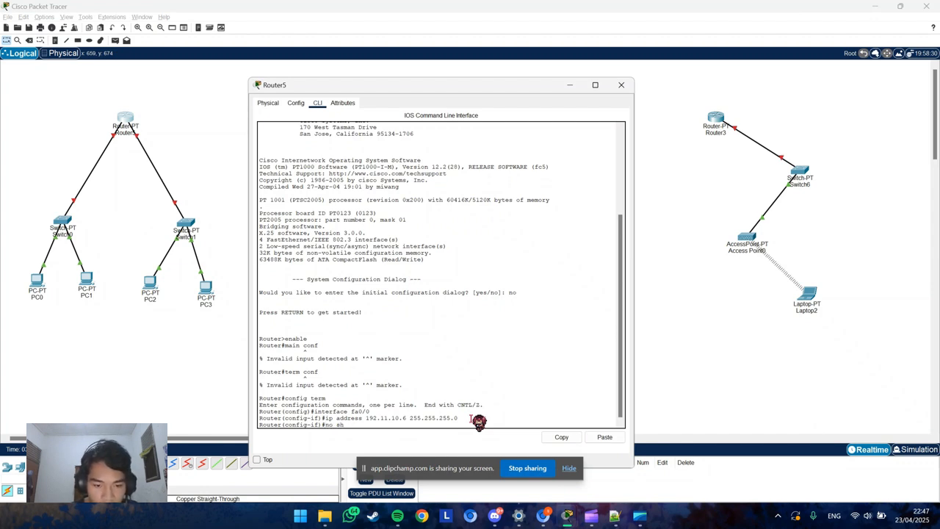
pyautogui.press('Return')
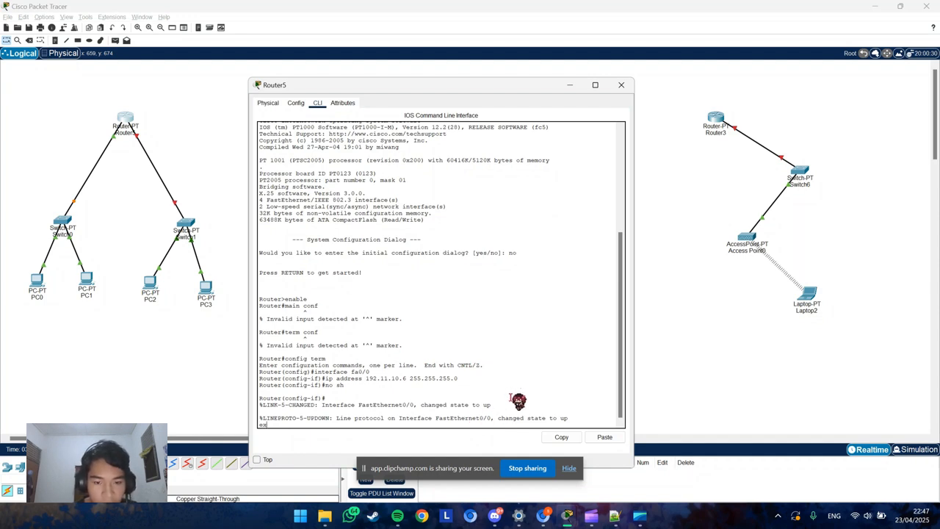
pyautogui.write('ex')
pyautogui.press('Return')
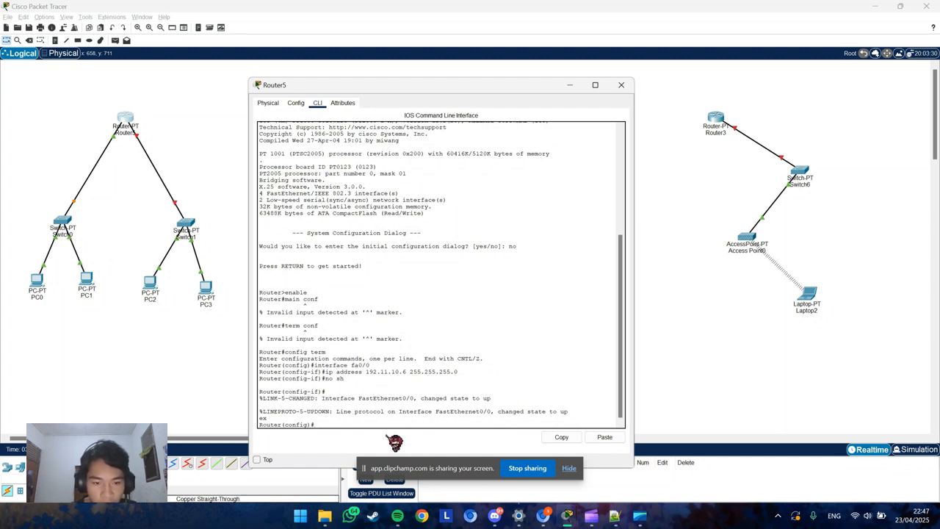
# - Enter interface configuration mode for Router5's fa1/0
pyautogui.write('in')
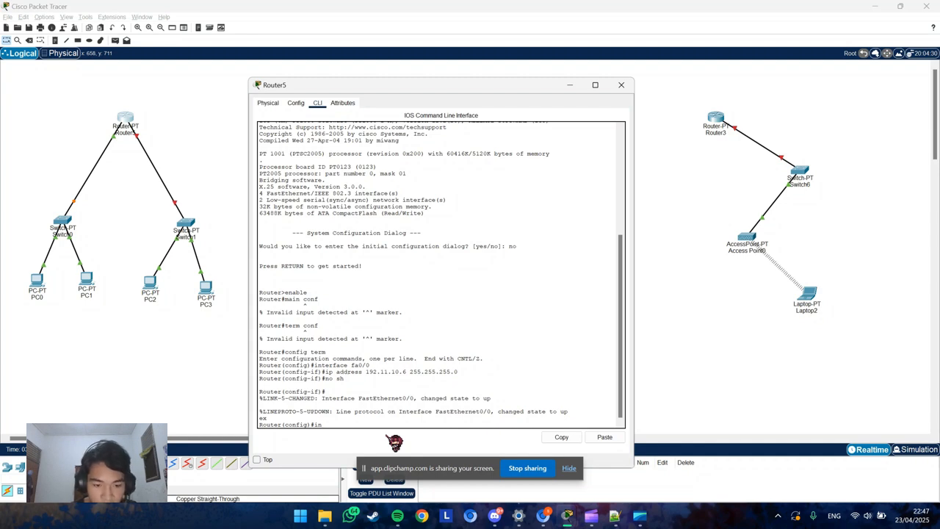
pyautogui.write(' fa0')
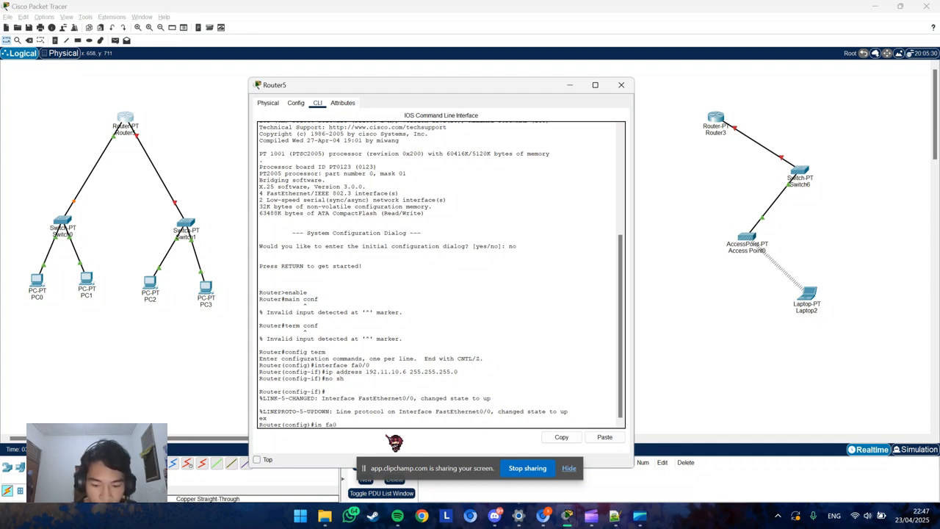
pyautogui.press('BackSpace')
pyautogui.press('BackSpace')
pyautogui.write('1/0')
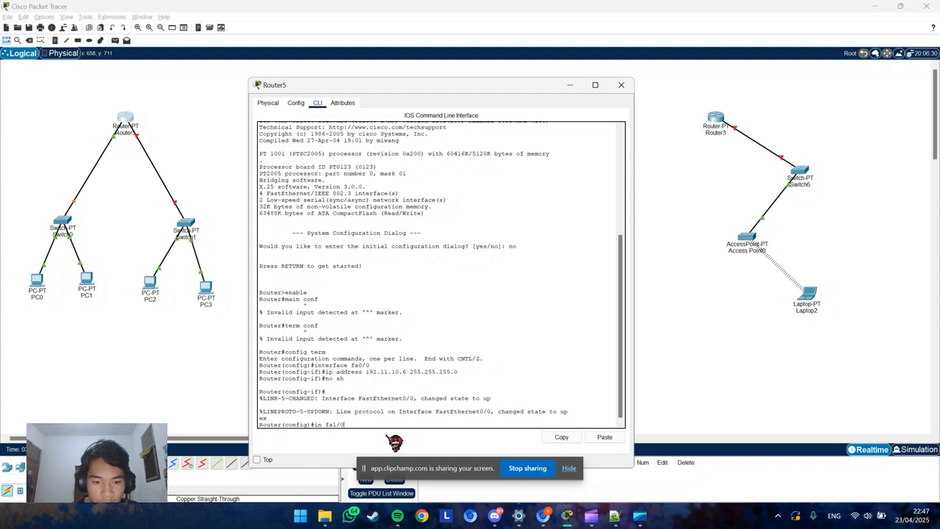
pyautogui.press('Return')
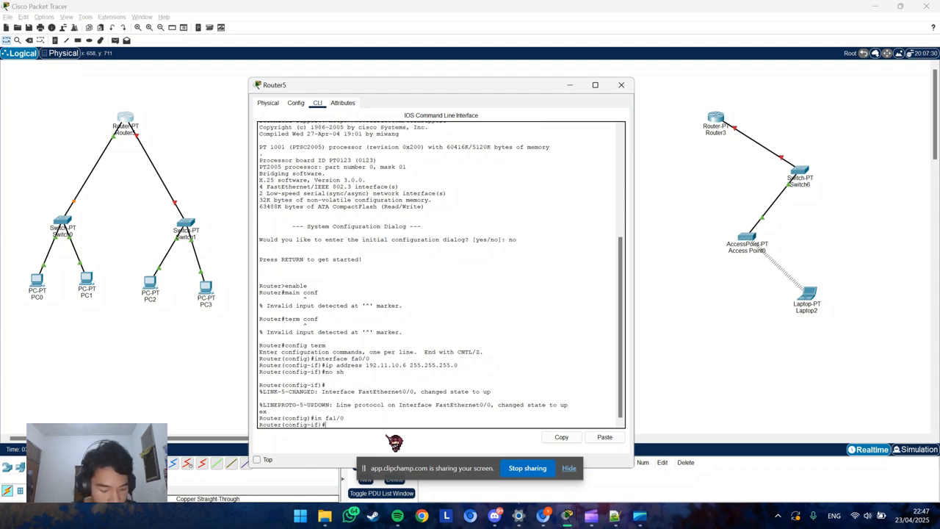
# - Try to assign the address 192.11.11.8 to interface fa1/0 without a subnet mask
pyautogui.write('ip addre')
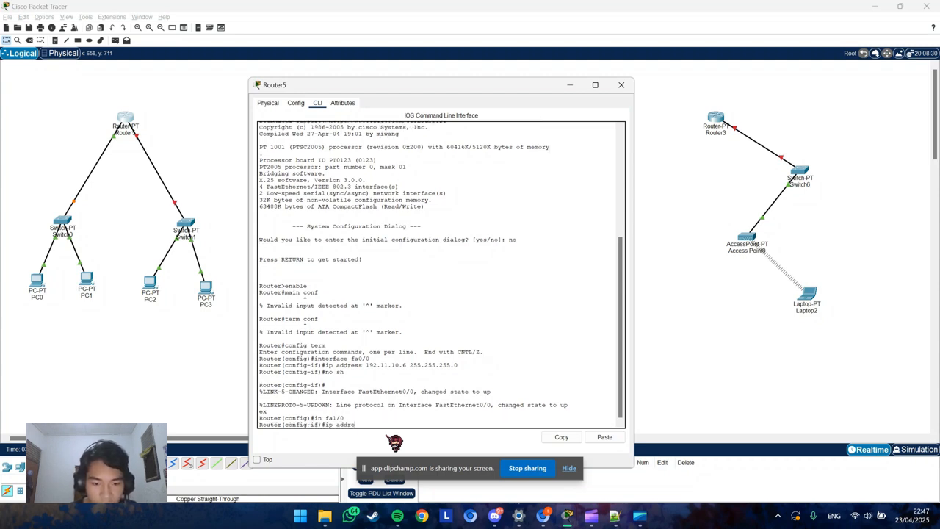
pyautogui.write('ss')
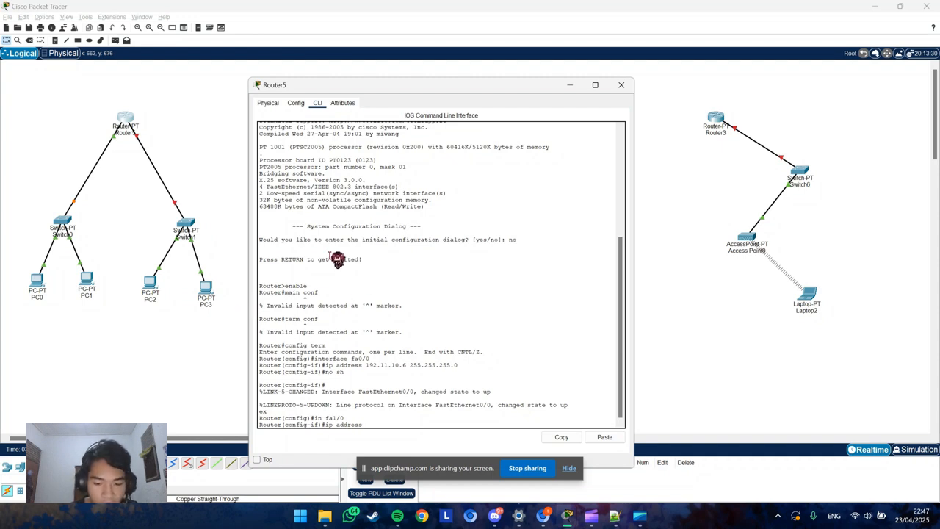
pyautogui.write('192')
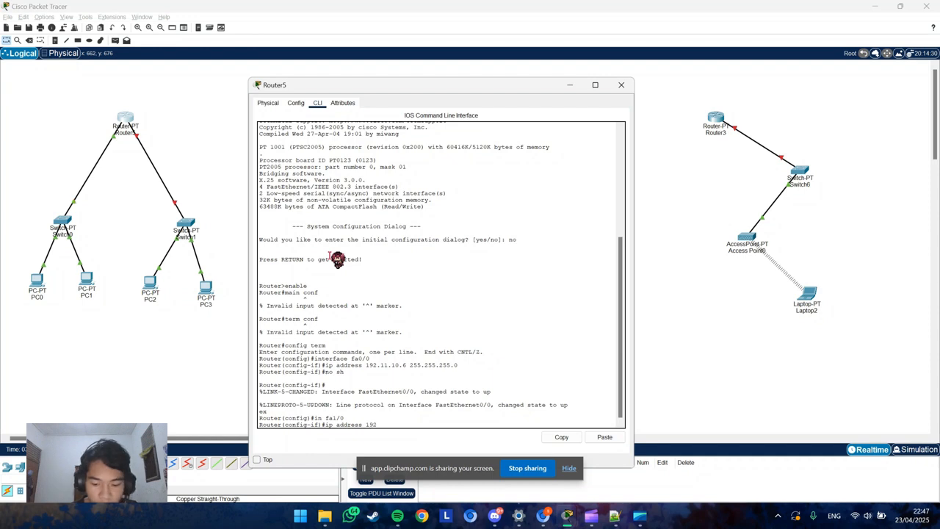
pyautogui.write('.11.11.')
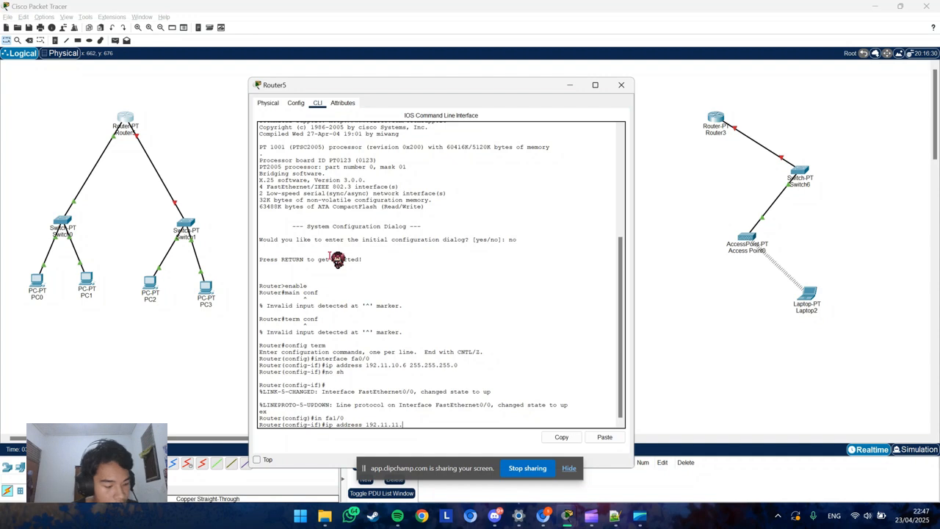
pyautogui.write('0')
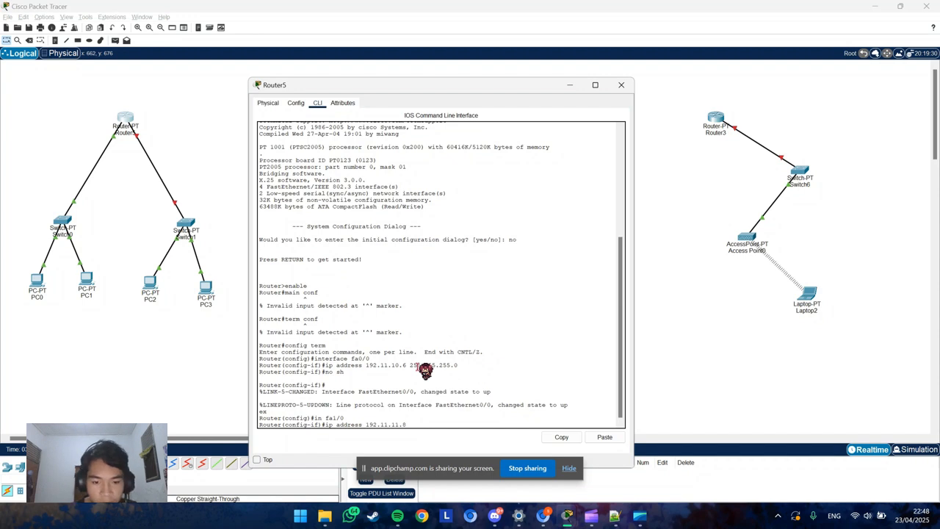
pyautogui.press('Return')
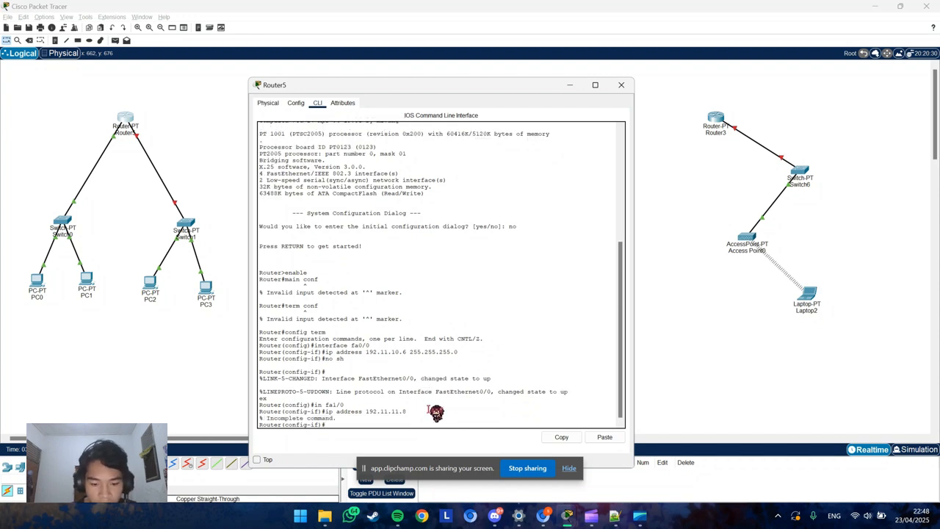
# - Assign Router5's interface fa1/0 the address 192.11.11.8 with subnet mask 255.255.255.0
pyautogui.write('ip addre')
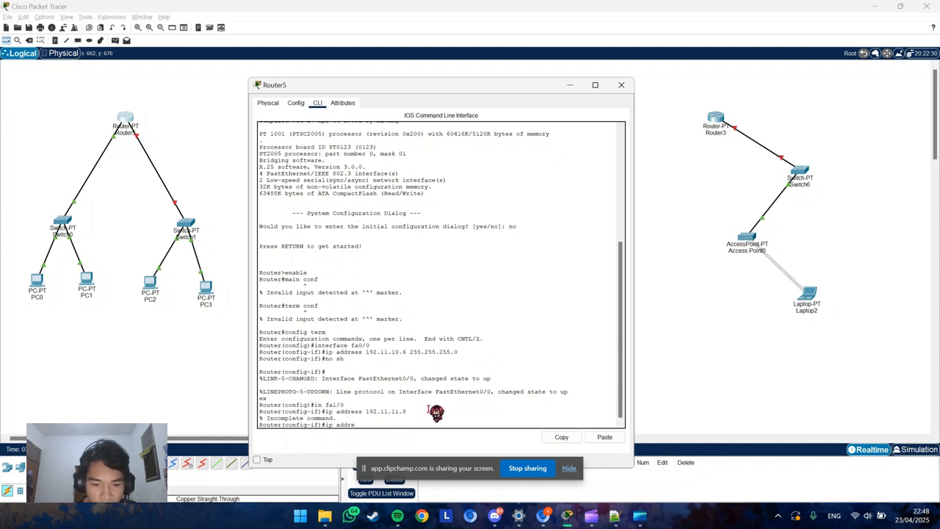
pyautogui.press('Up')
pyautogui.write('255')
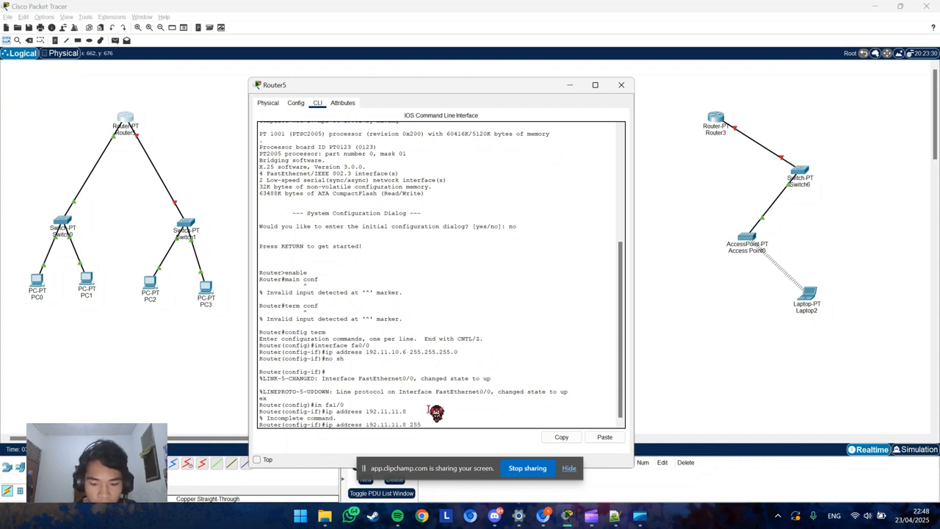
pyautogui.write('.255.255.0')
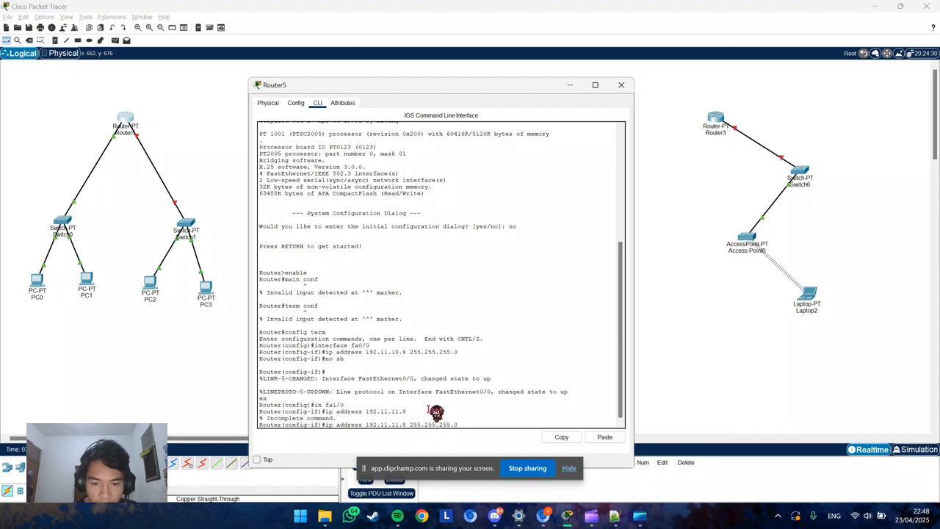
pyautogui.press('Return')
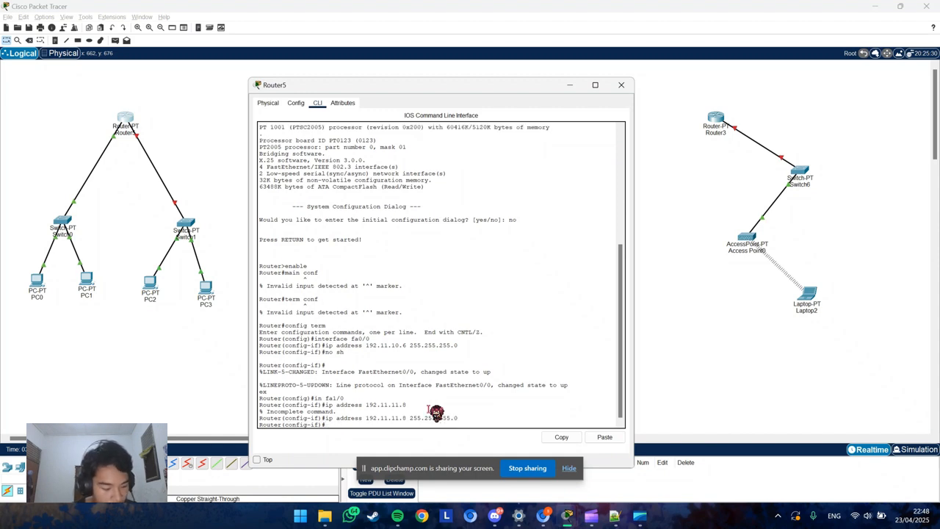
# - Enable Router5's interface fa1/0, exit its configuration mode and close the router's window
pyautogui.write('no sh')
pyautogui.press('Return')
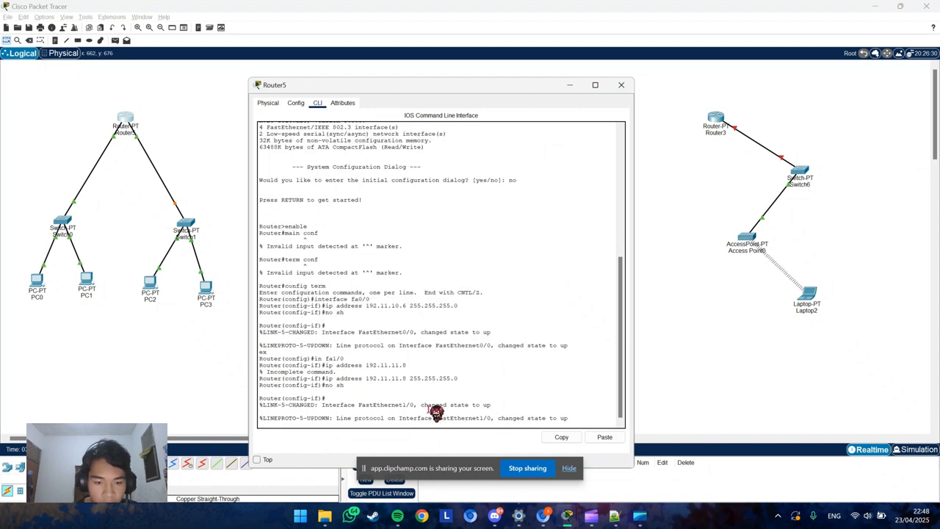
pyautogui.write('ex')
pyautogui.press('Return')
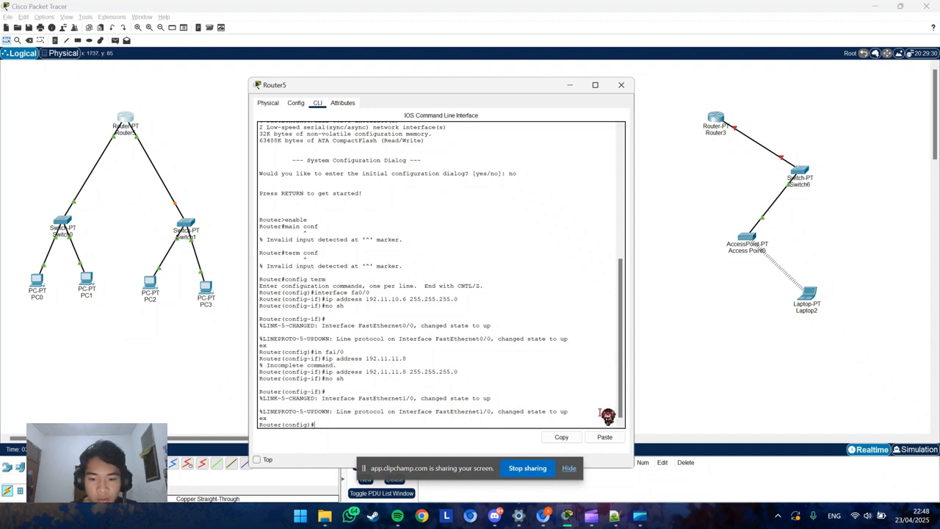
pyautogui.click(622, 86)
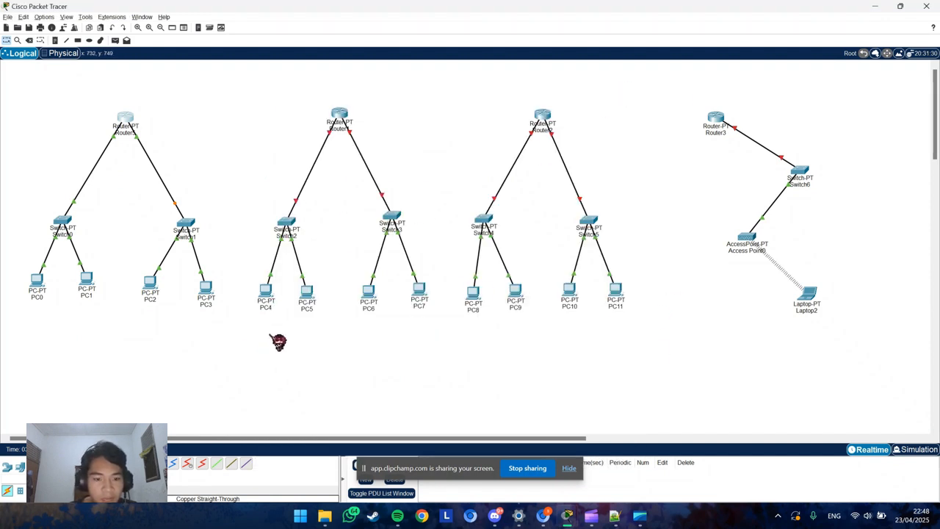
# - Test connectivity by sending a simple PDU from PC0 to PC2 twice
pyautogui.moveTo(454, 469); pyautogui.dragTo(836, 481)
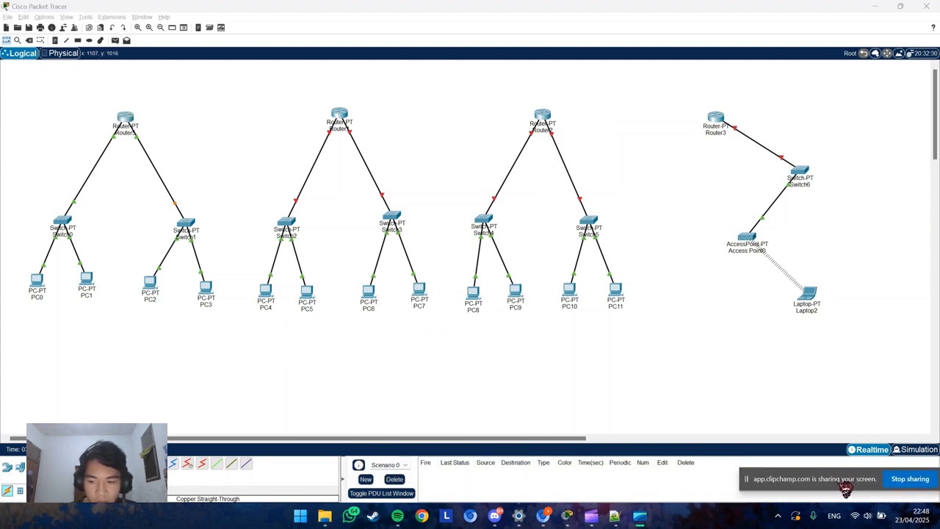
pyautogui.click(115, 40)
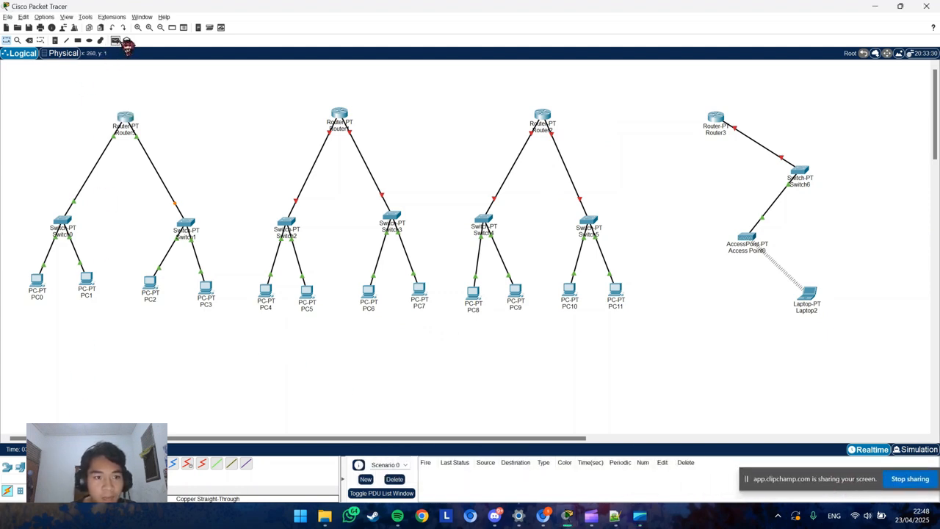
pyautogui.click(37, 280)
pyautogui.click(153, 291)
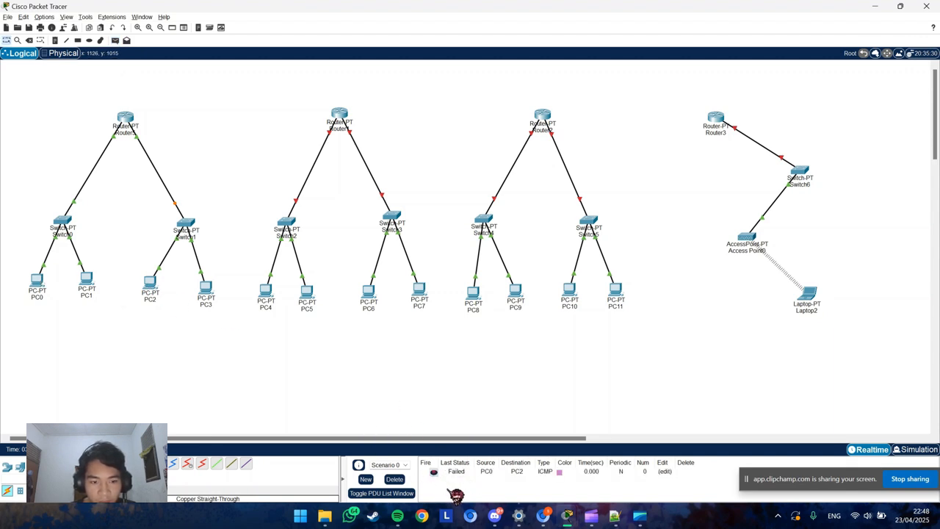
pyautogui.click(115, 40)
pyautogui.click(38, 280)
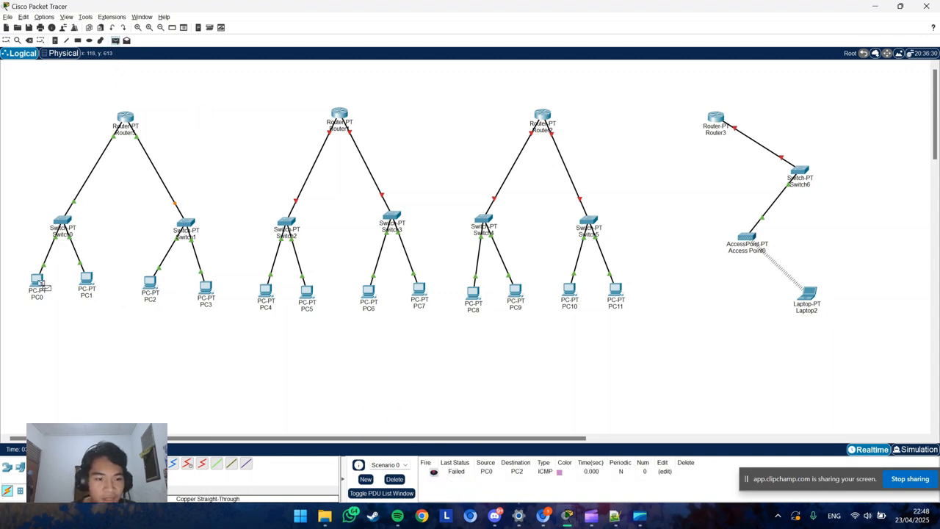
pyautogui.click(152, 293)
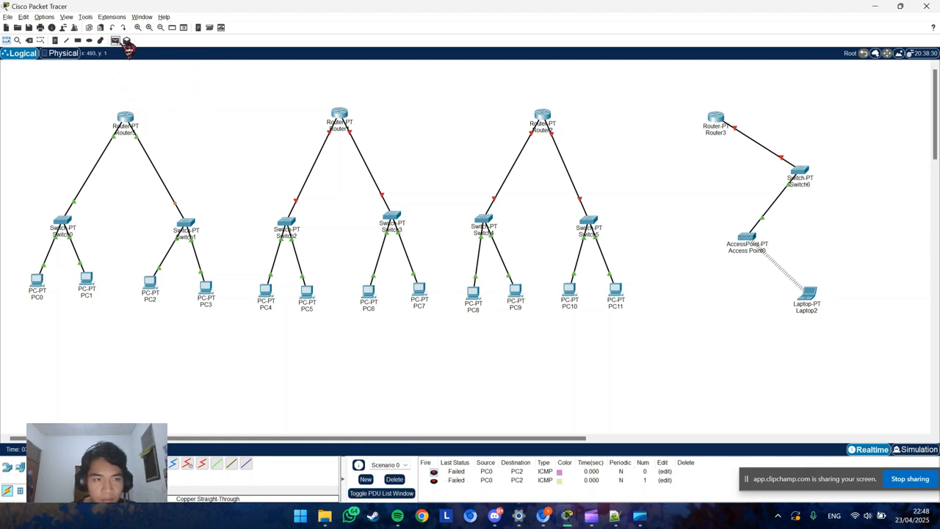
# - Test connectivity by sending a simple PDU from PC1 to PC2
pyautogui.click(116, 40)
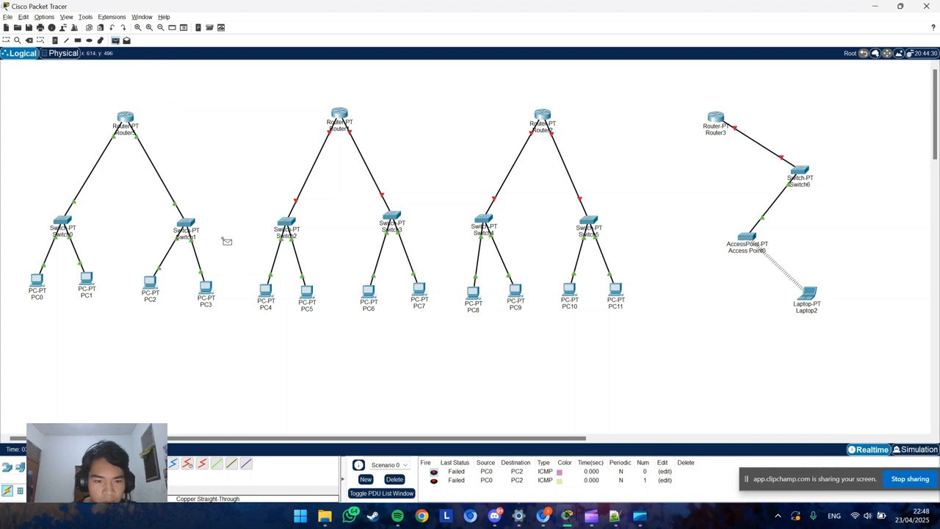
pyautogui.click(88, 283)
pyautogui.click(152, 288)
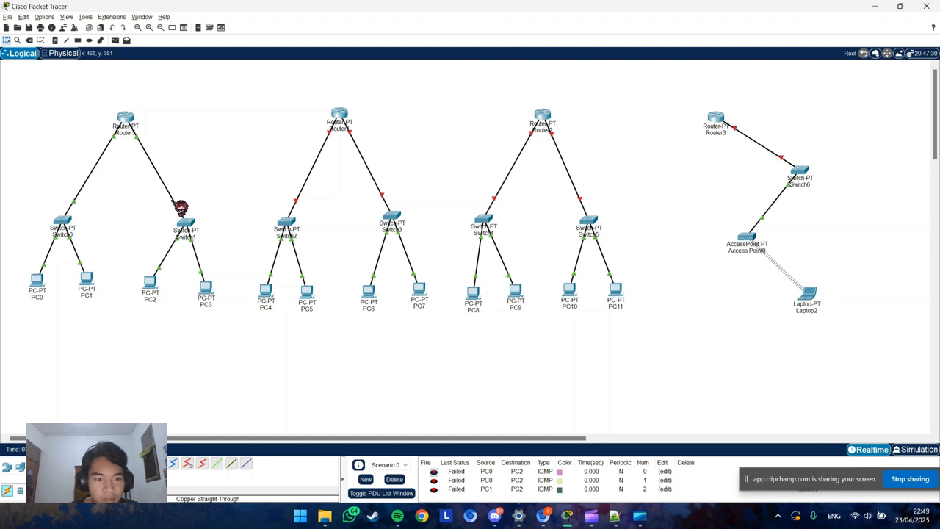
# - Repeat the simple PDU test from PC1 to PC2 and check its status in the PDU list
pyautogui.click(116, 39)
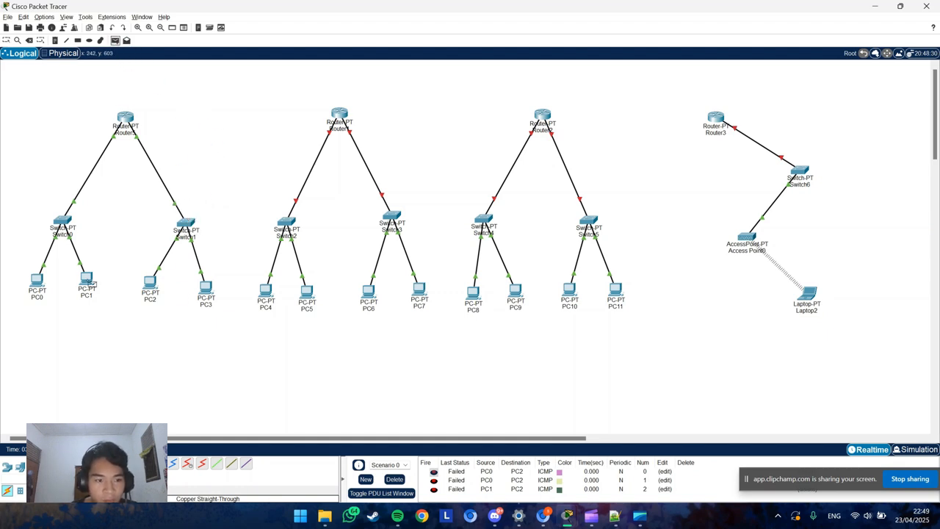
pyautogui.click(89, 280)
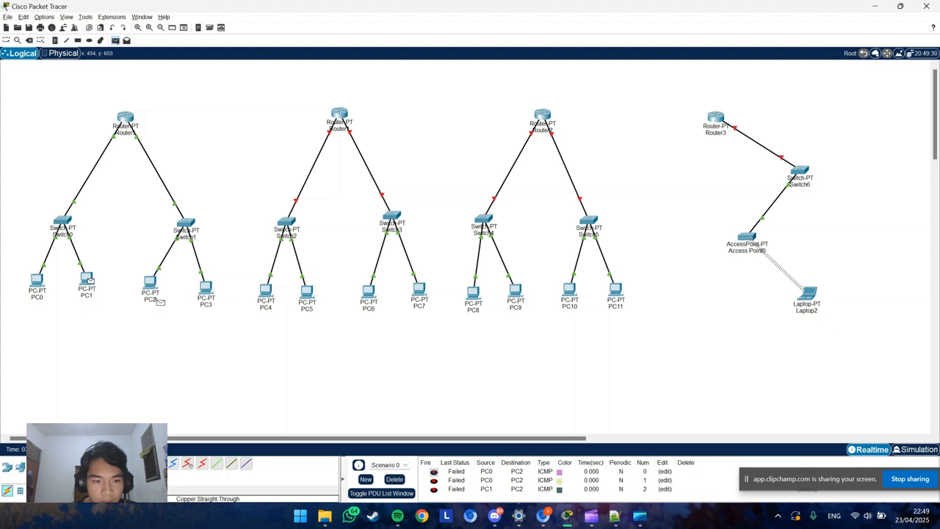
pyautogui.click(163, 295)
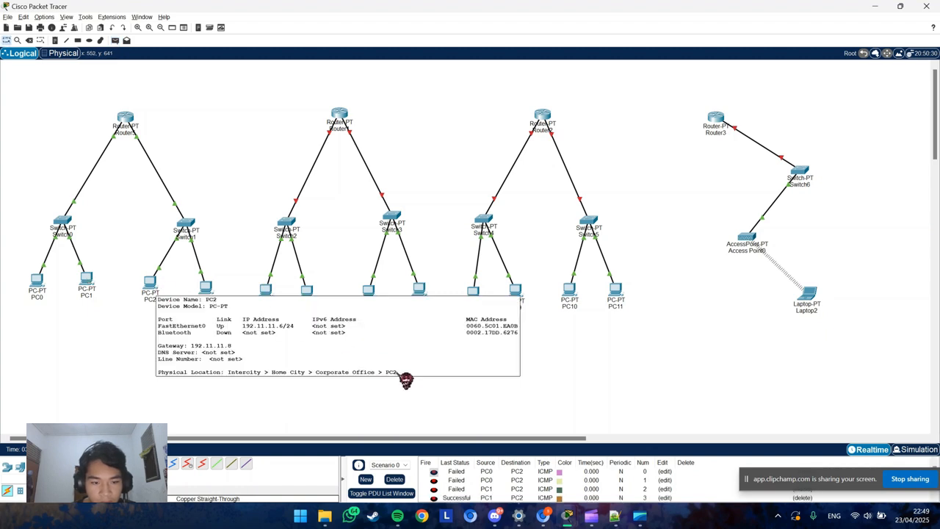
pyautogui.scroll(-1, 513, 495)
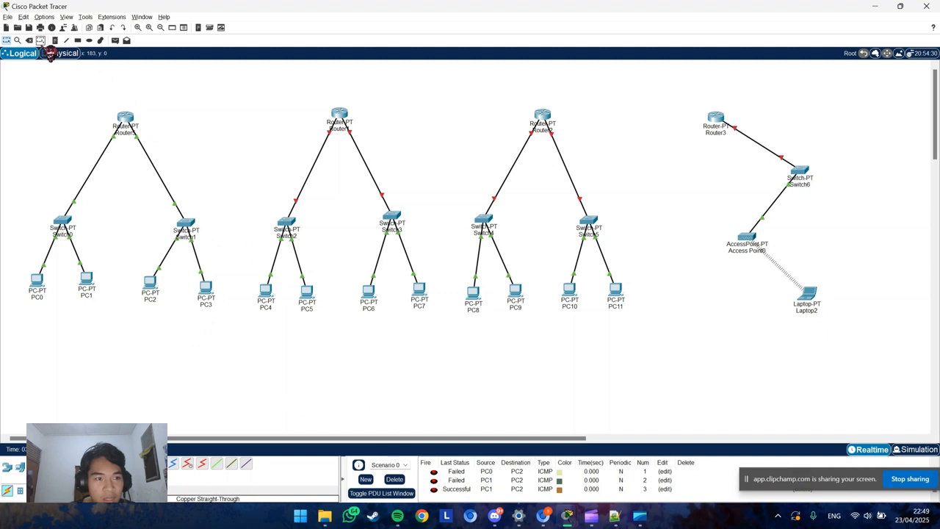
# - Test connectivity by sending a simple PDU from PC1 to PC3
pyautogui.click(116, 40)
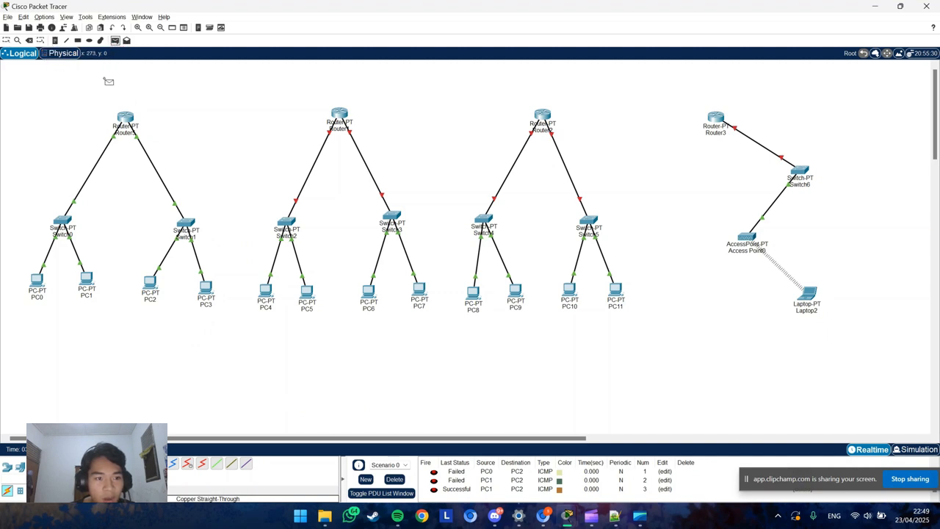
pyautogui.click(86, 280)
pyautogui.click(206, 288)
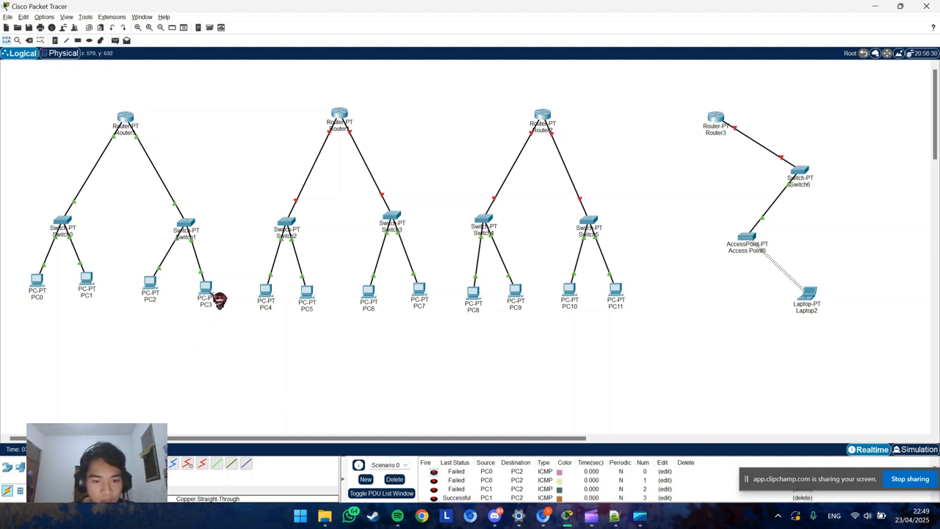
pyautogui.scroll(-1, 497, 500)
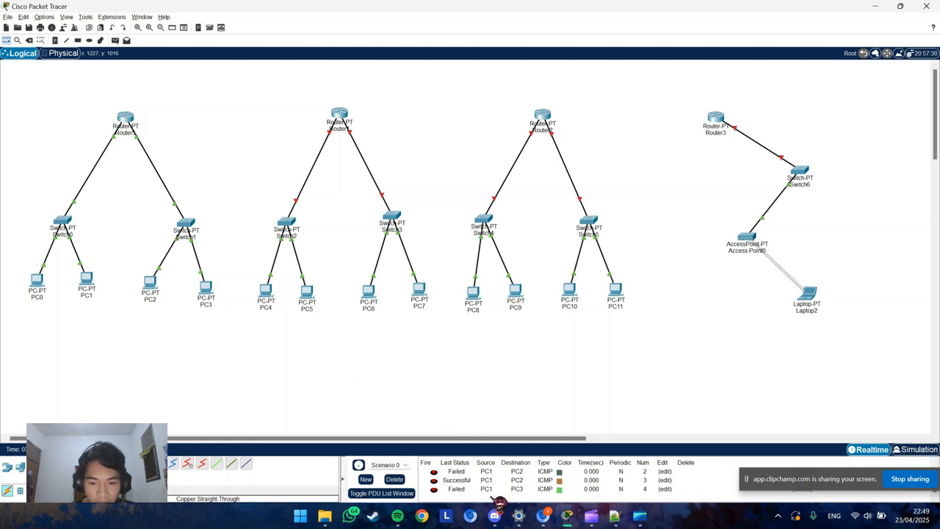
# - Delete the current PDU scenario to clear the test list, and resend a simple PDU from PC1 to PC3
pyautogui.click(394, 480)
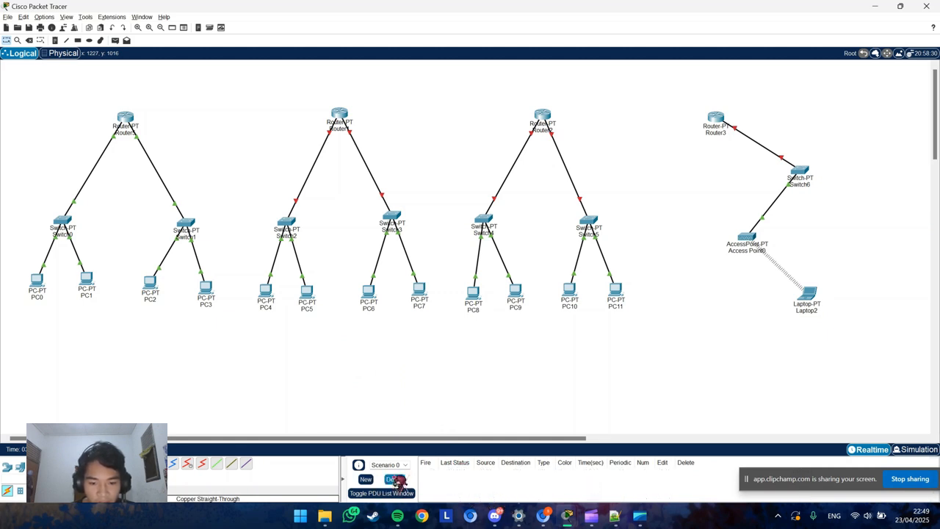
pyautogui.click(115, 40)
pyautogui.click(86, 279)
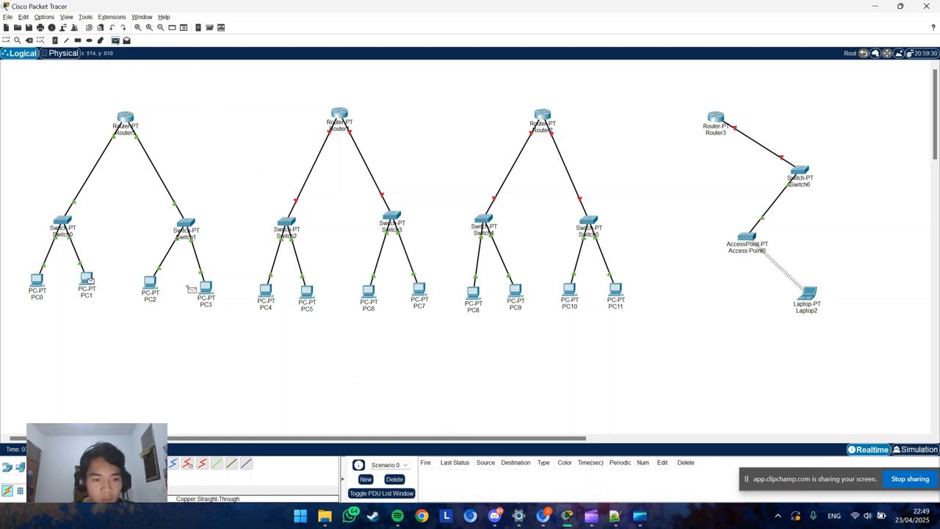
pyautogui.click(205, 288)
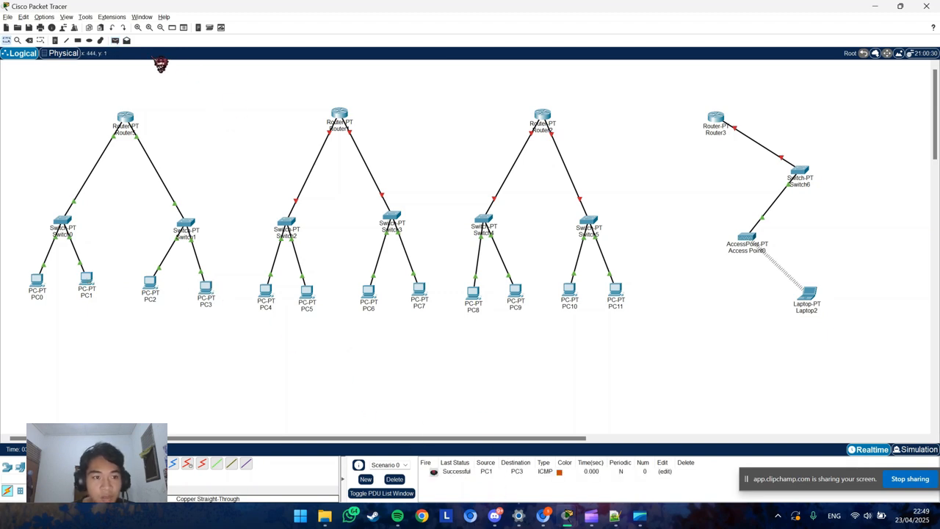
# - Test connectivity in the reverse direction by sending a simple PDU from PC2 to PC1
pyautogui.click(114, 39)
pyautogui.click(151, 285)
pyautogui.click(95, 284)
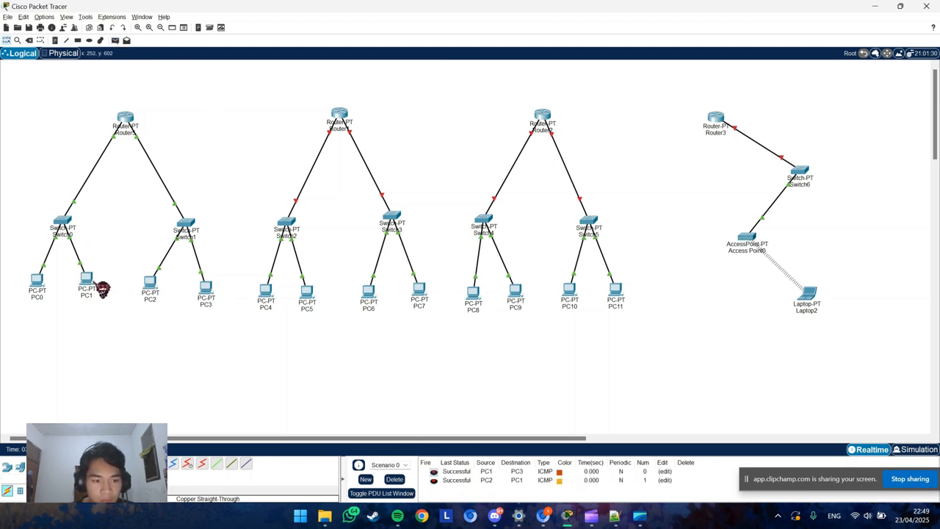
# - Test connectivity by sending a simple PDU from PC0 to PC1
pyautogui.click(37, 283)
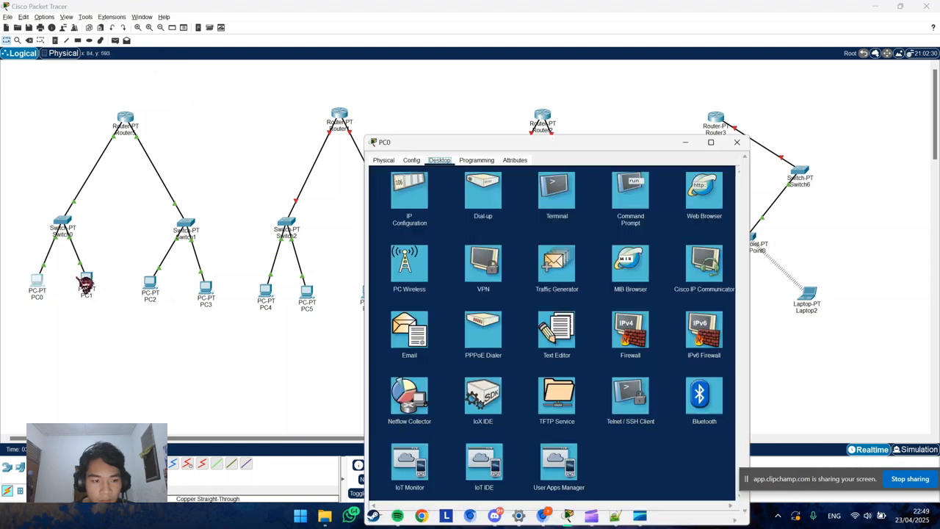
pyautogui.click(258, 154)
pyautogui.click(114, 40)
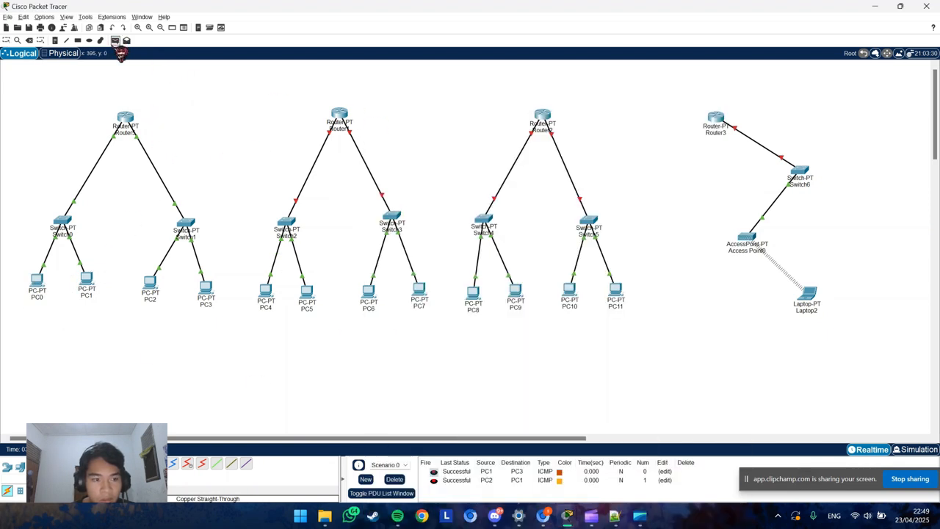
pyautogui.click(41, 285)
pyautogui.click(89, 284)
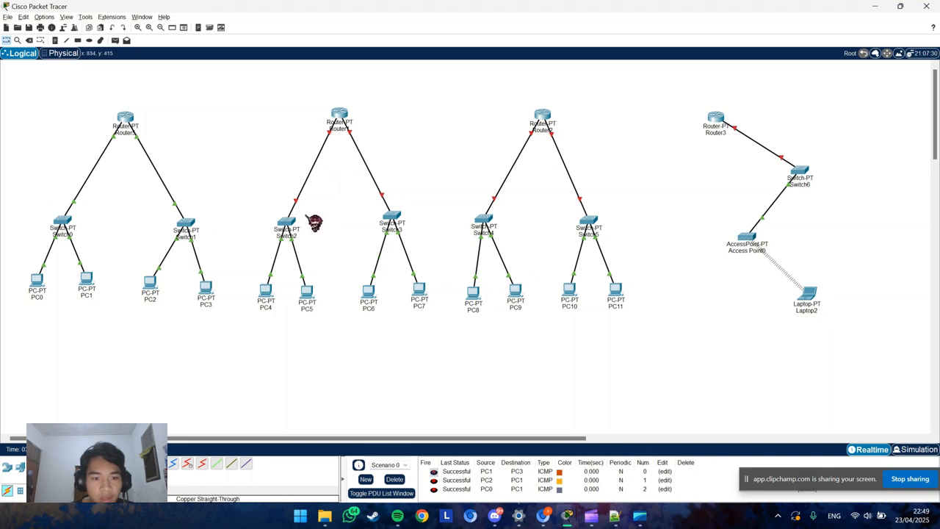
# - Open Router1's command line, decline the initial configuration dialog and start the console session
pyautogui.click(338, 114)
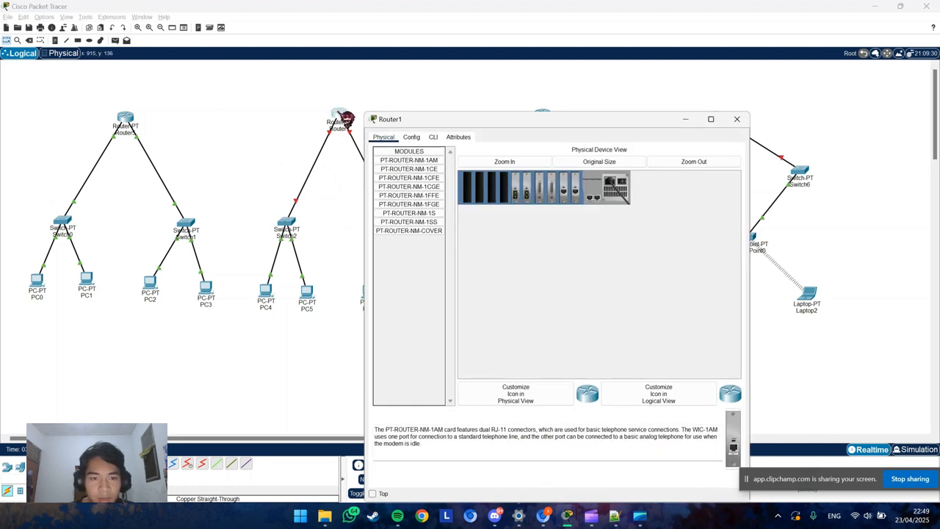
pyautogui.click(432, 139)
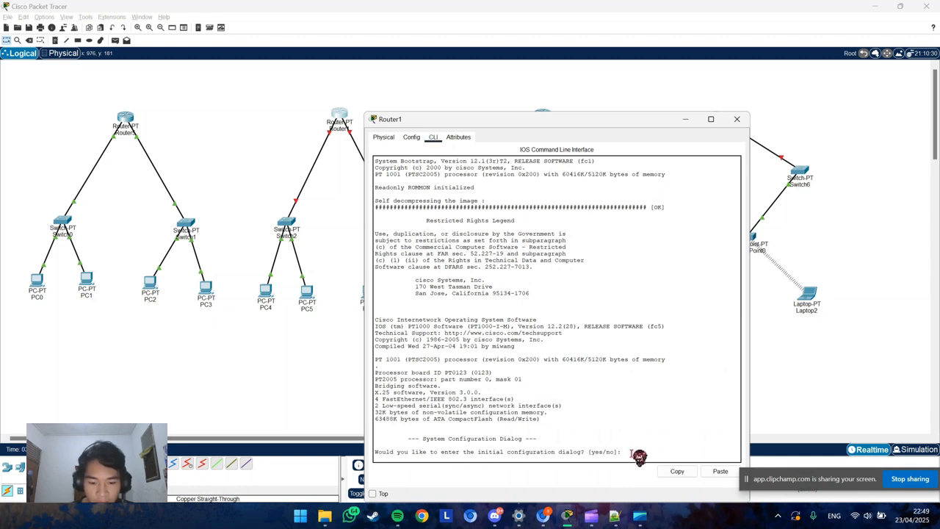
pyautogui.write('no')
pyautogui.press('Return')
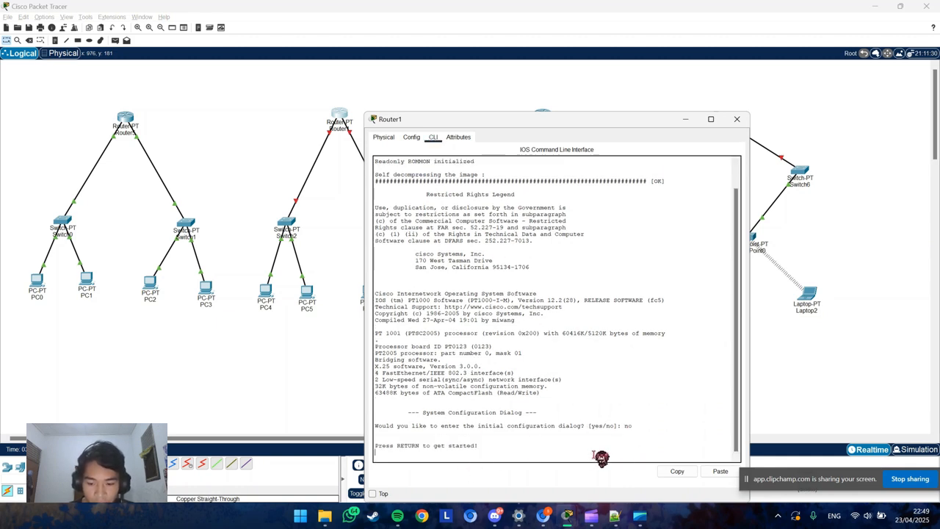
pyautogui.press('Return')
# - Enter privileged mode on Router1 with enable, followed by global configuration mode with config term
pyautogui.write('enable')
pyautogui.press('Return')
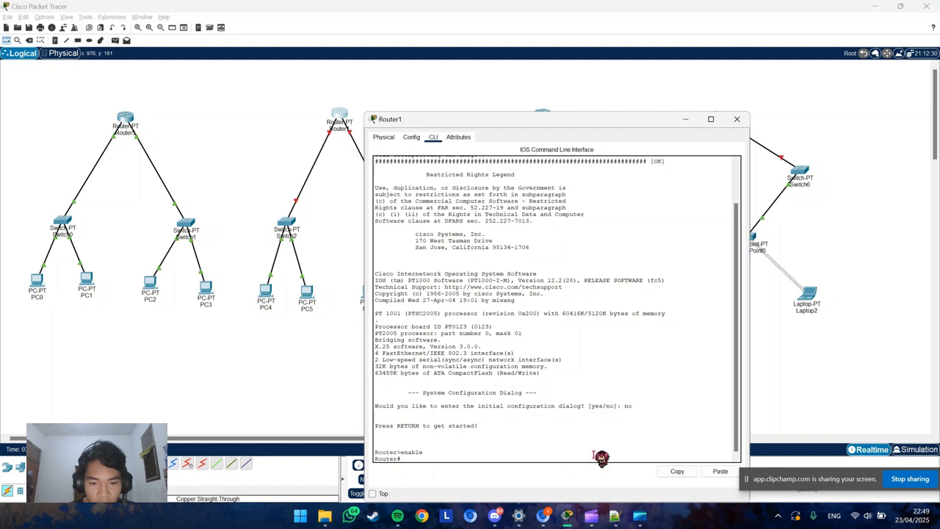
pyautogui.write('c')
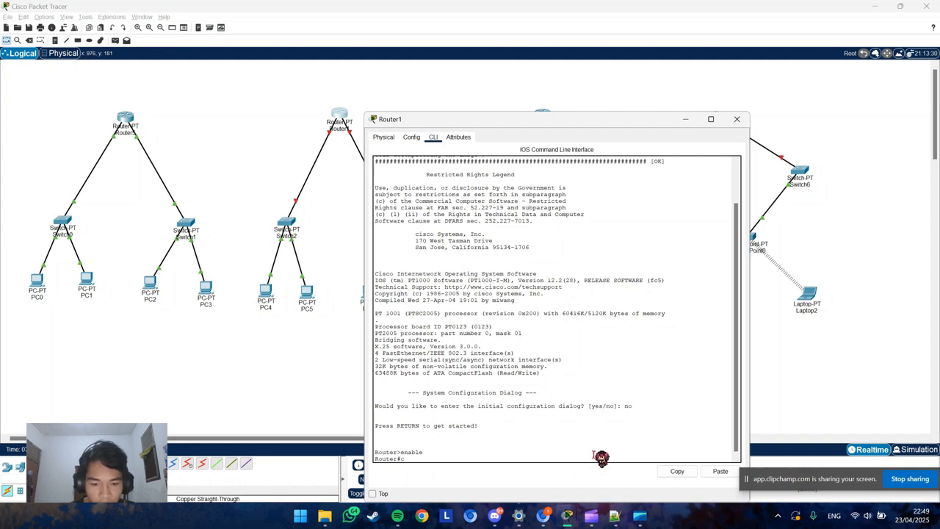
pyautogui.write('onfig term')
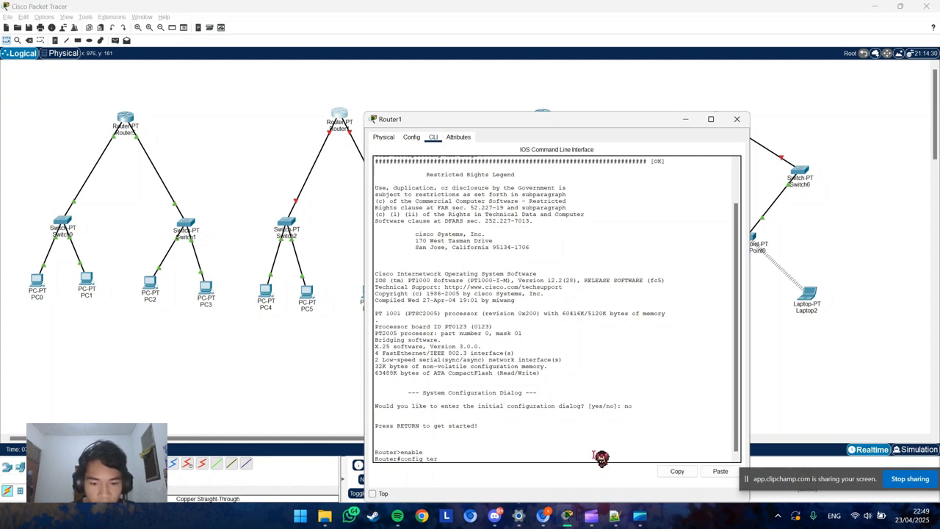
pyautogui.press('Return')
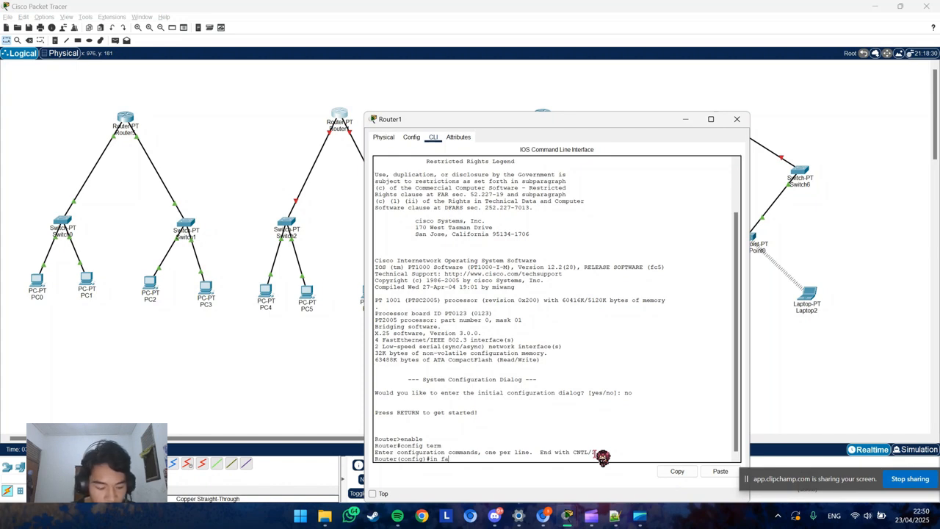
# - Assign Router1's interface fa0/0 the address 186.3.2.5 with subnet mask 255.255.0.0
pyautogui.press('Return')
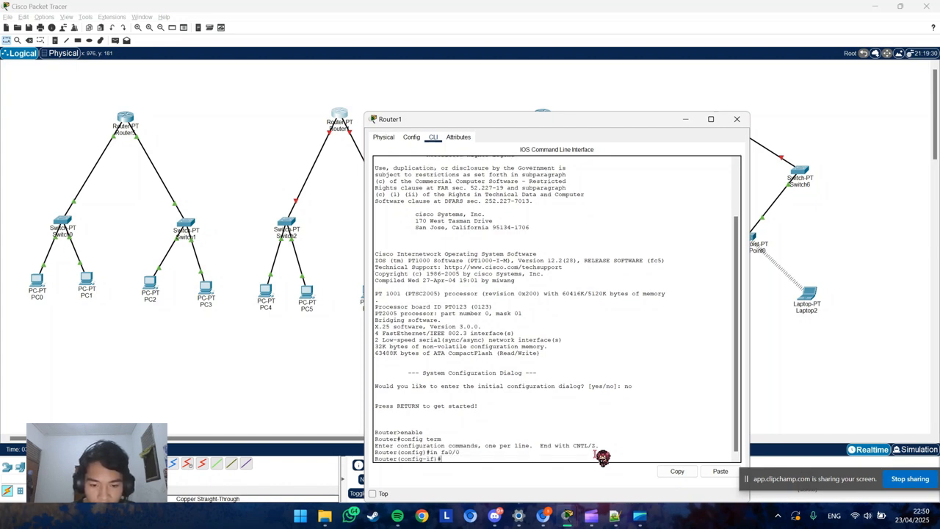
pyautogui.write('ip address 186.3.2.5')
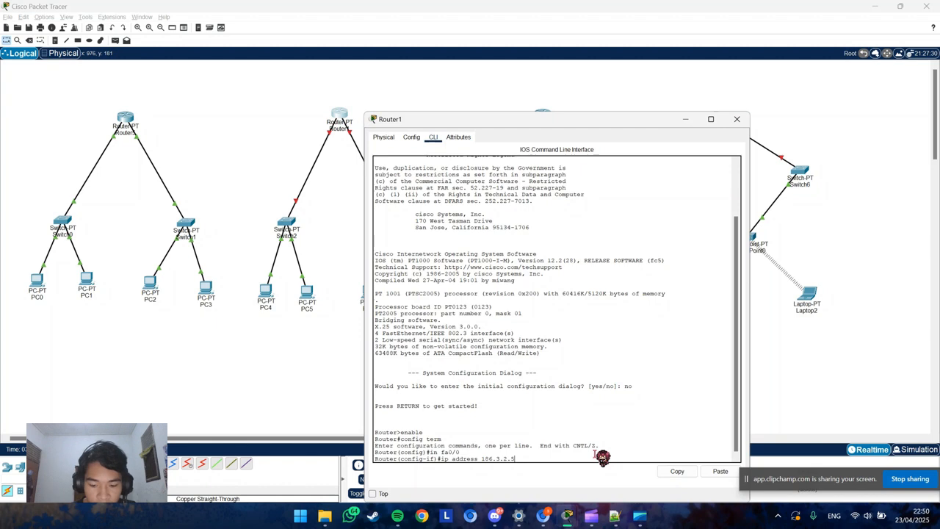
pyautogui.write('255.255.0.0')
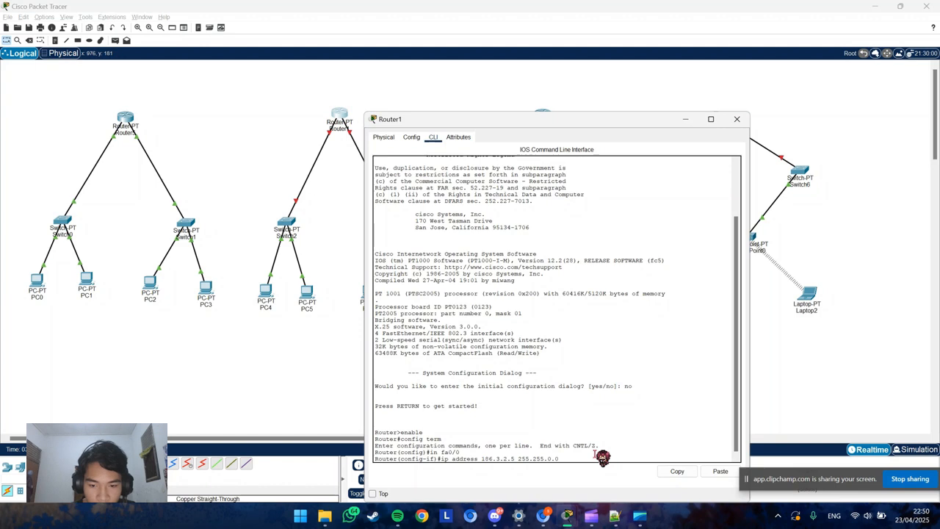
pyautogui.press('Return')
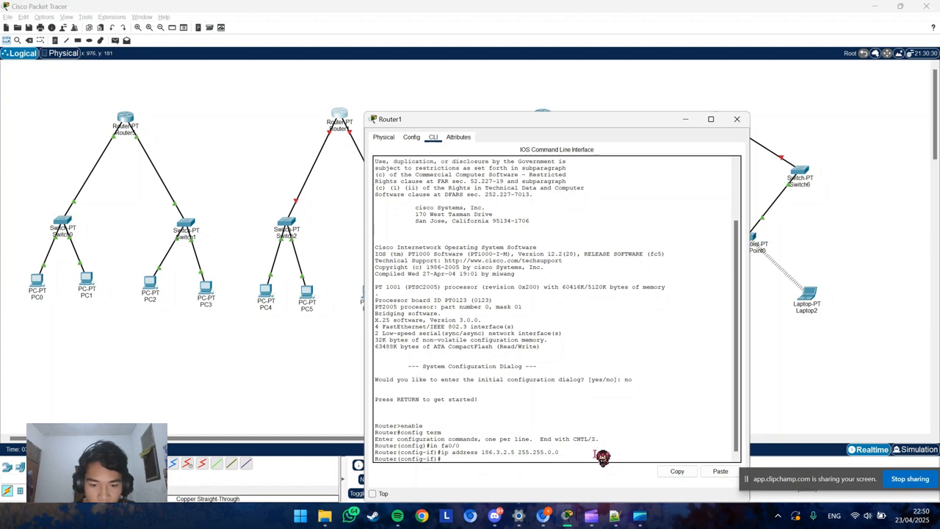
# - Enable Router1's interface fa0/0 with no sh and exit its configuration mode
pyautogui.write('no sh')
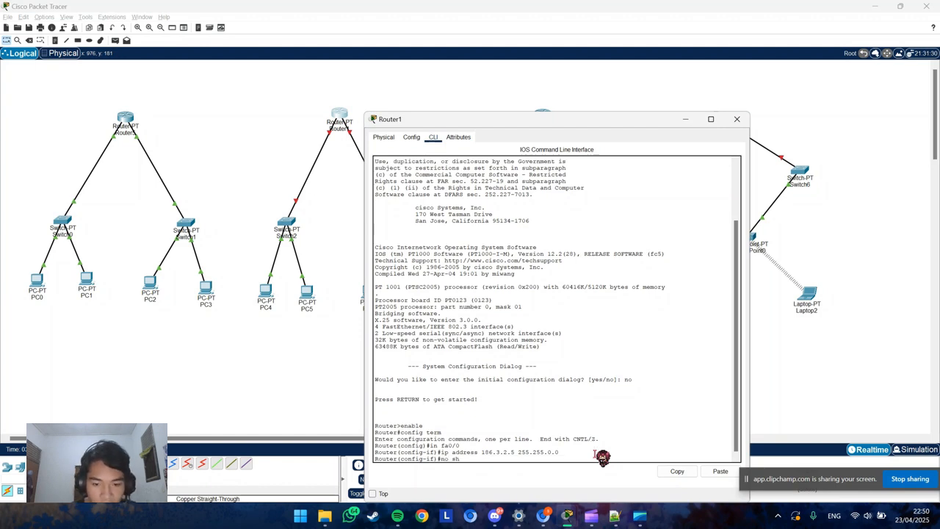
pyautogui.press('Return')
pyautogui.write('ex')
pyautogui.press('Return')
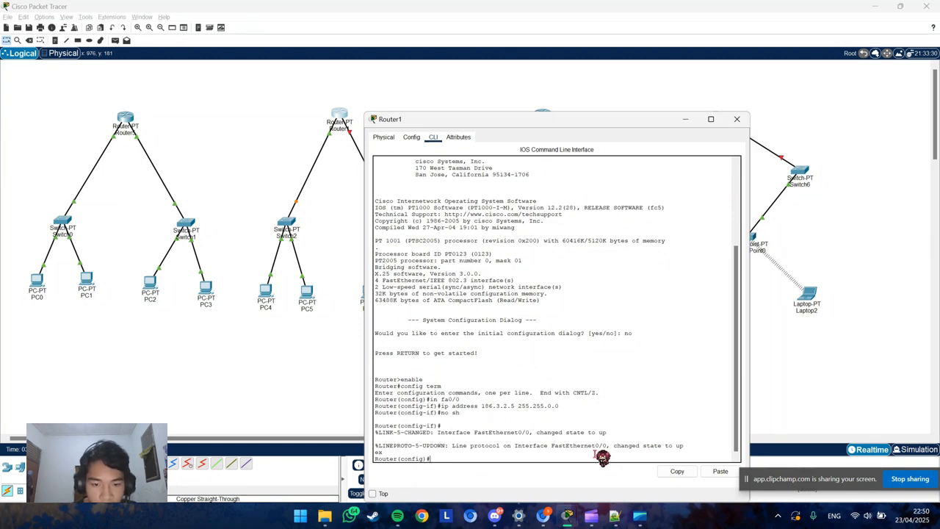
# - Assign Router1's interface fa1/0 the address 186.4.2.7 with subnet mask 255.255.0.0
pyautogui.press('BackSpace')
pyautogui.press('BackSpace')
pyautogui.write('in fa0/0')
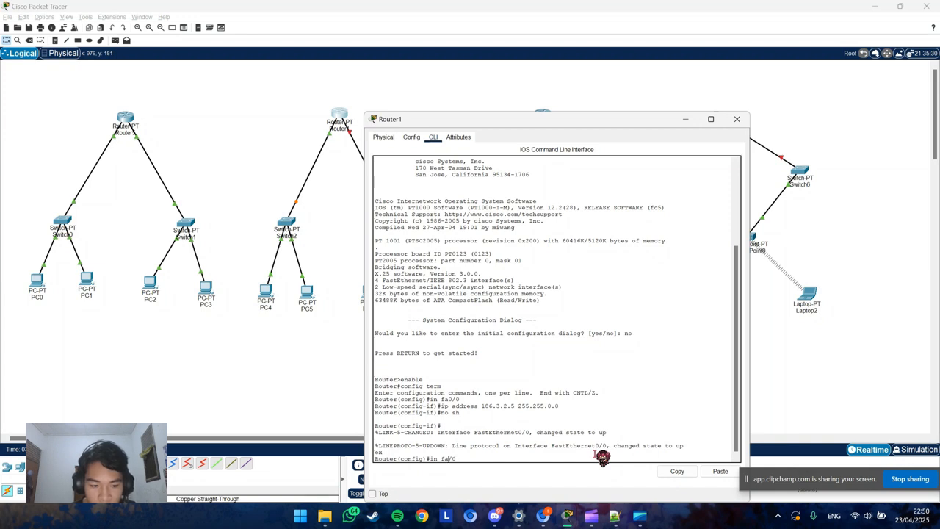
pyautogui.press('Return')
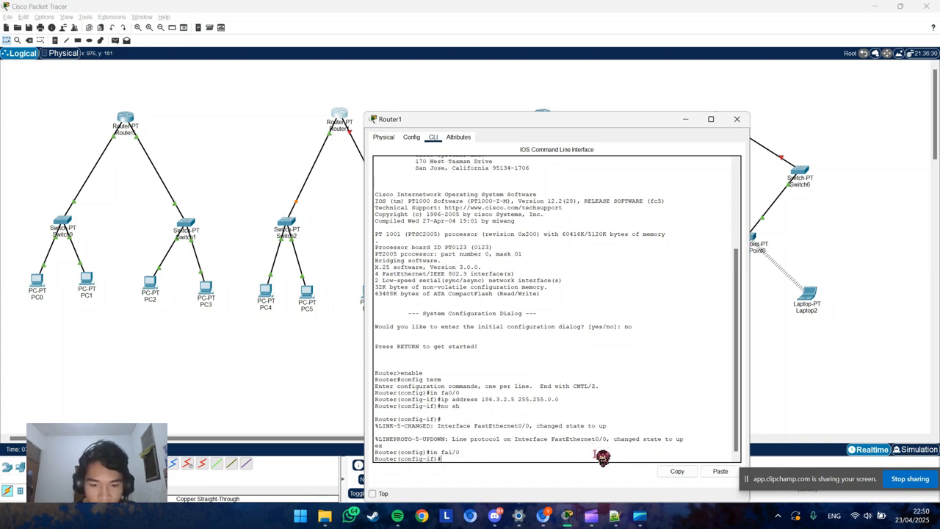
pyautogui.write('ex')
pyautogui.press('Up')
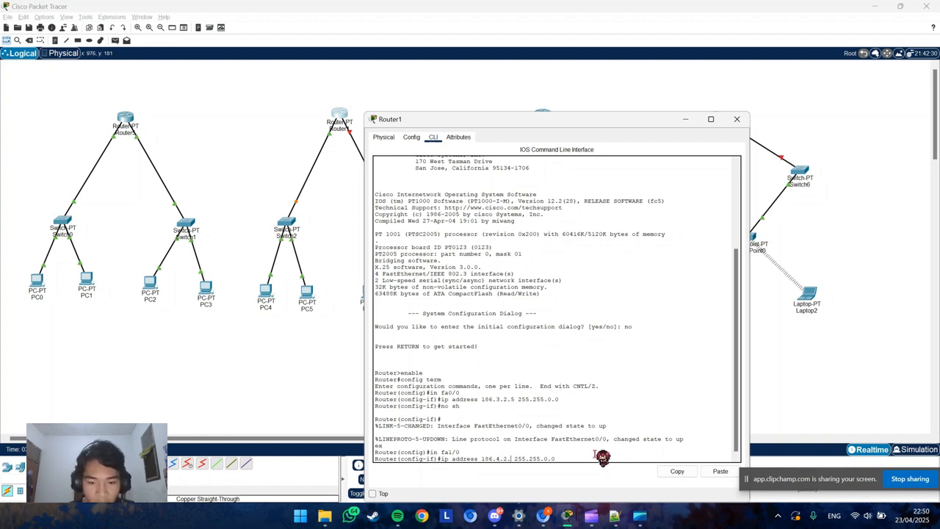
pyautogui.press('Return')
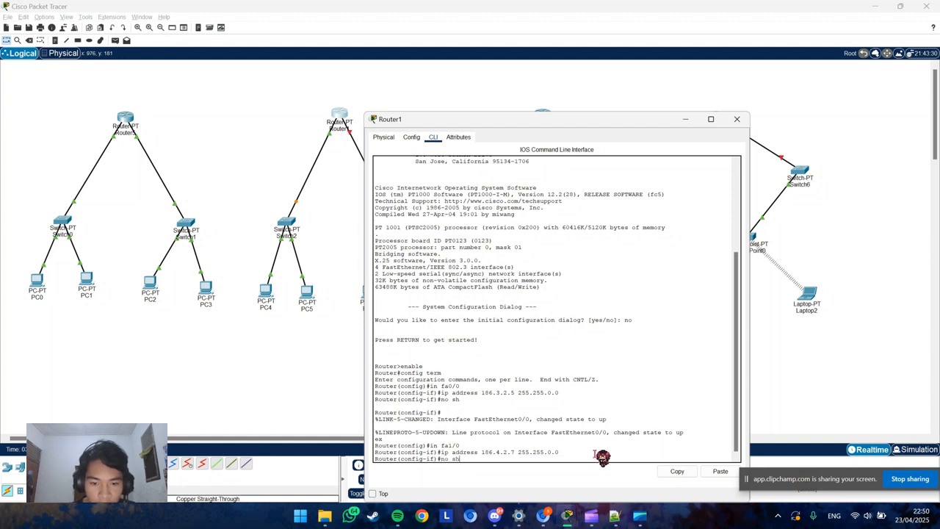
# - Enable Router1's interface fa1/0, exit its configuration mode and move the router window aside to reveal its network links
pyautogui.press('Return')
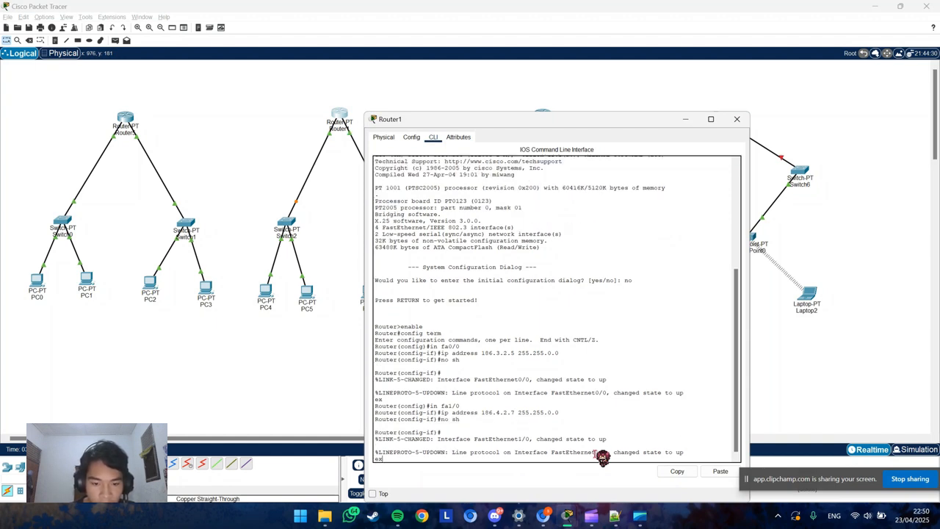
pyautogui.press('Return')
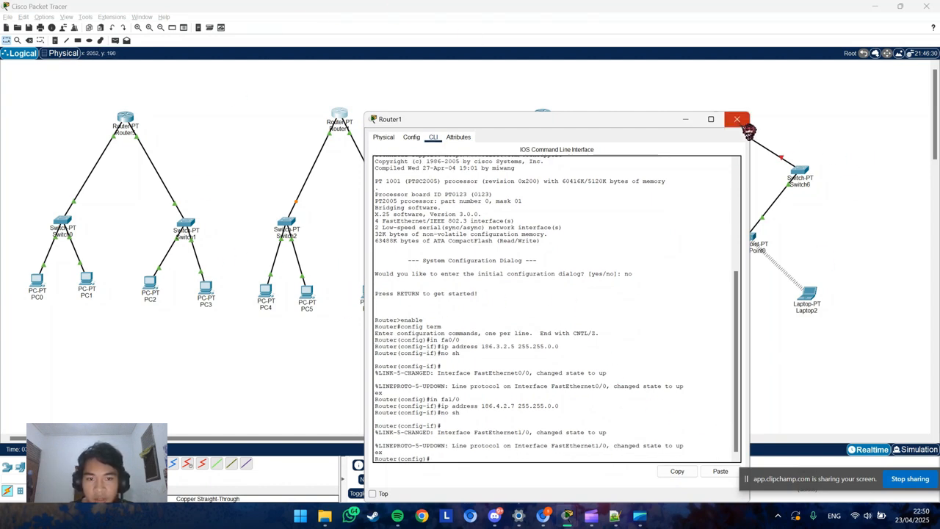
pyautogui.moveTo(539, 129); pyautogui.dragTo(648, 129)
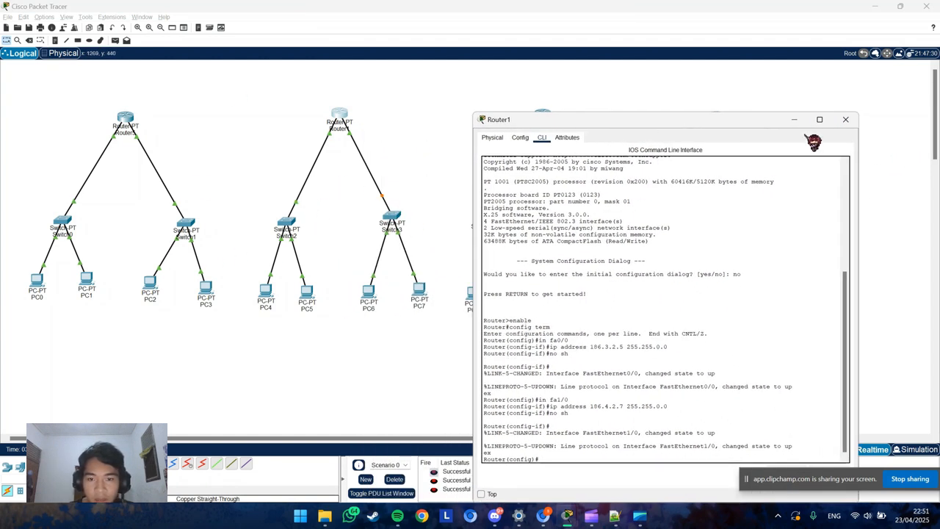
pyautogui.moveTo(779, 122); pyautogui.dragTo(757, 126)
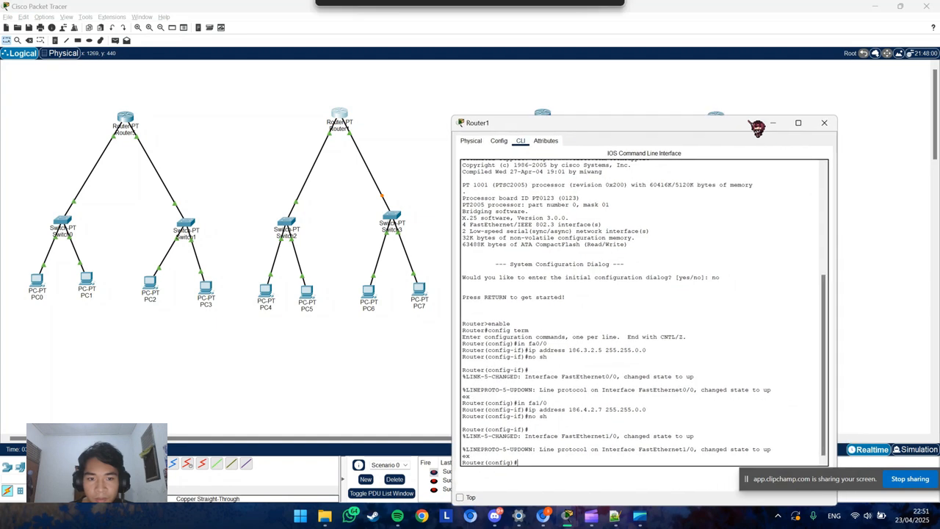
# - Recheck the interface commands in Router1's command line and close its window
pyautogui.click(824, 125)
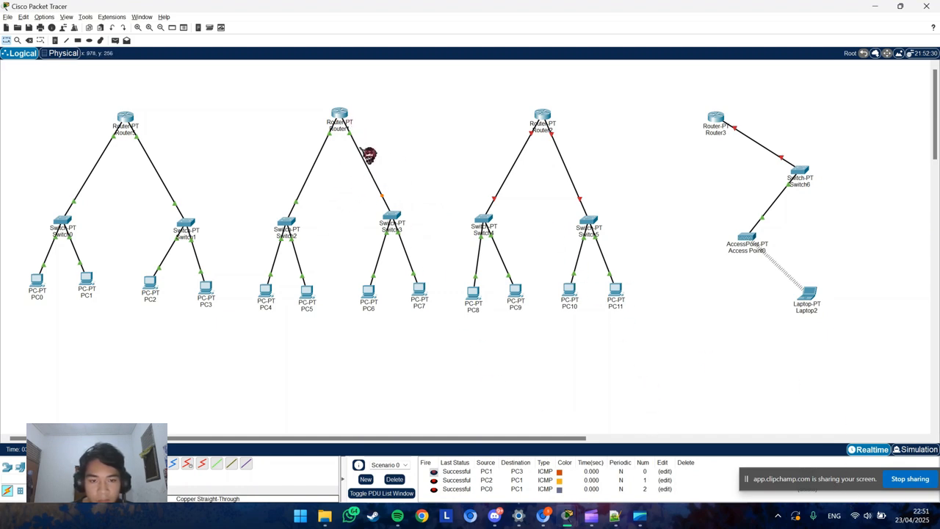
pyautogui.click(340, 113)
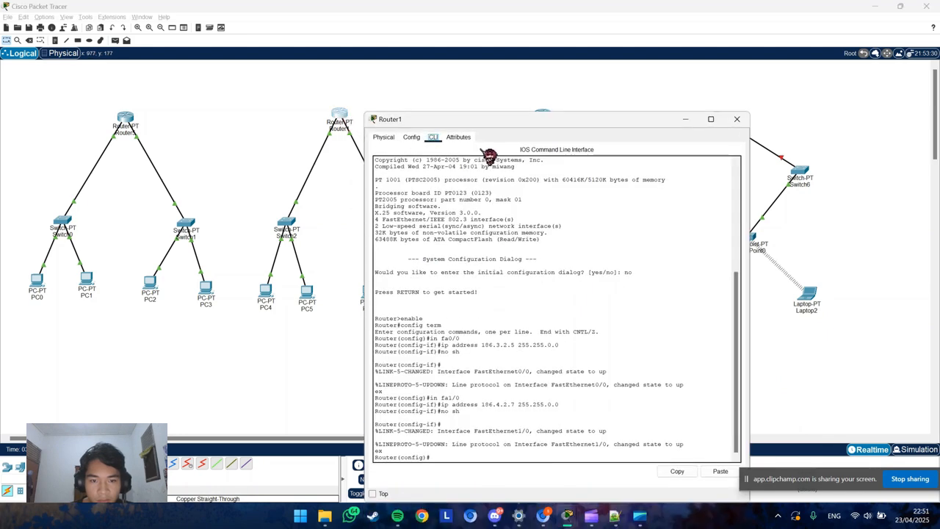
pyautogui.moveTo(580, 121); pyautogui.dragTo(694, 87)
pyautogui.click(847, 78)
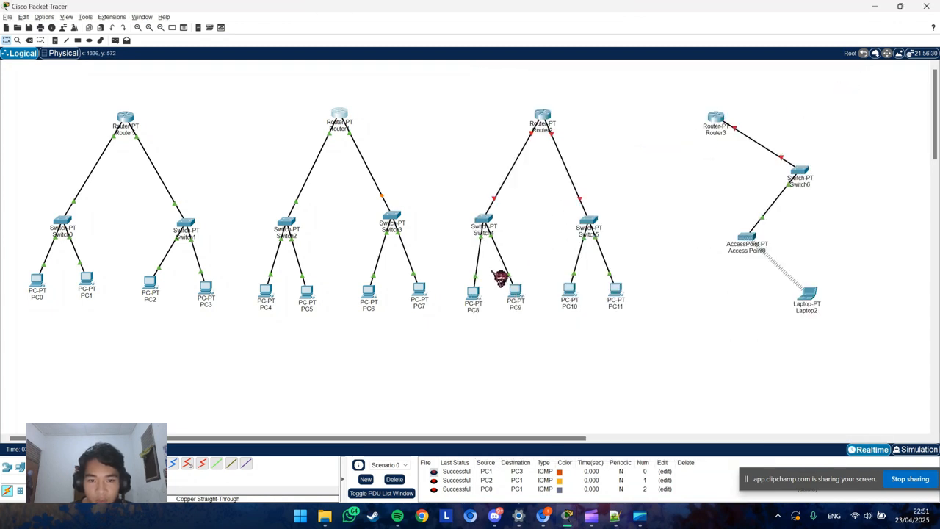
# - Open Router2's command line and answer no to the initial configuration dialog to reach the router prompt
pyautogui.click(548, 125)
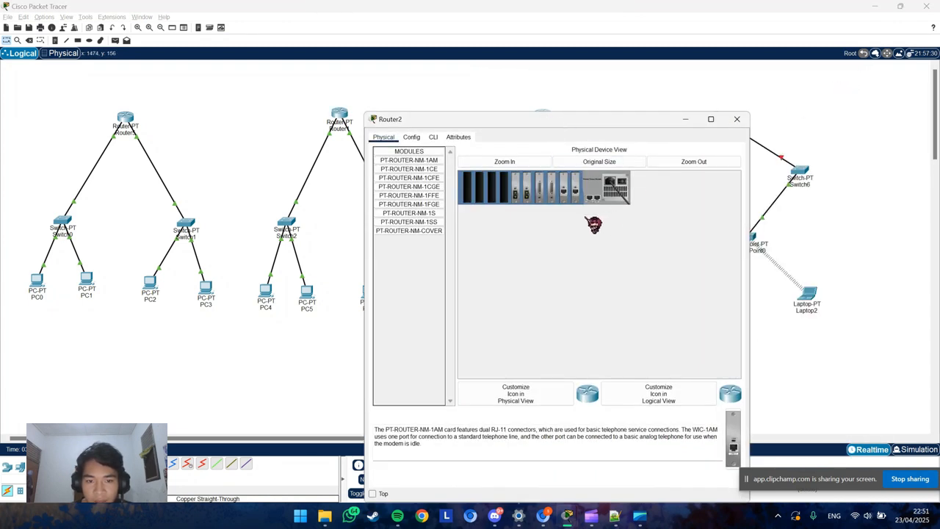
pyautogui.moveTo(562, 139); pyautogui.dragTo(632, 180)
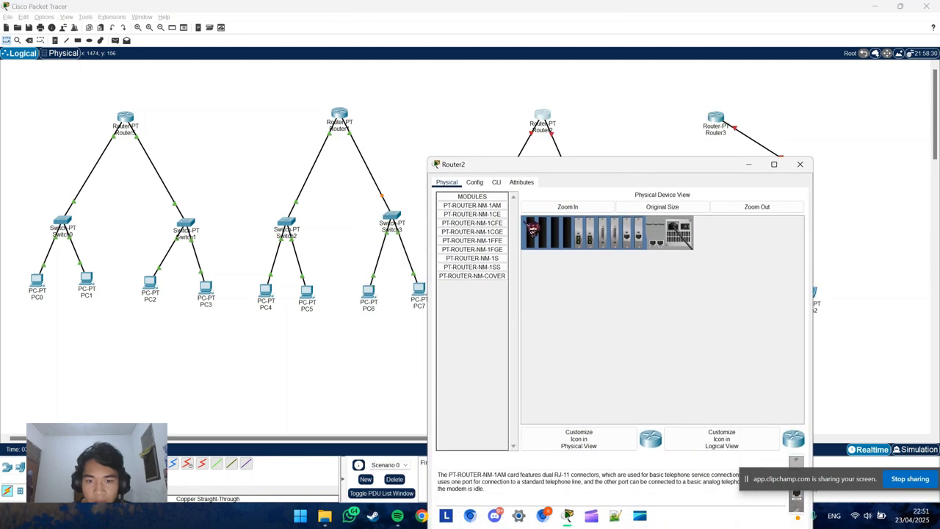
pyautogui.click(497, 182)
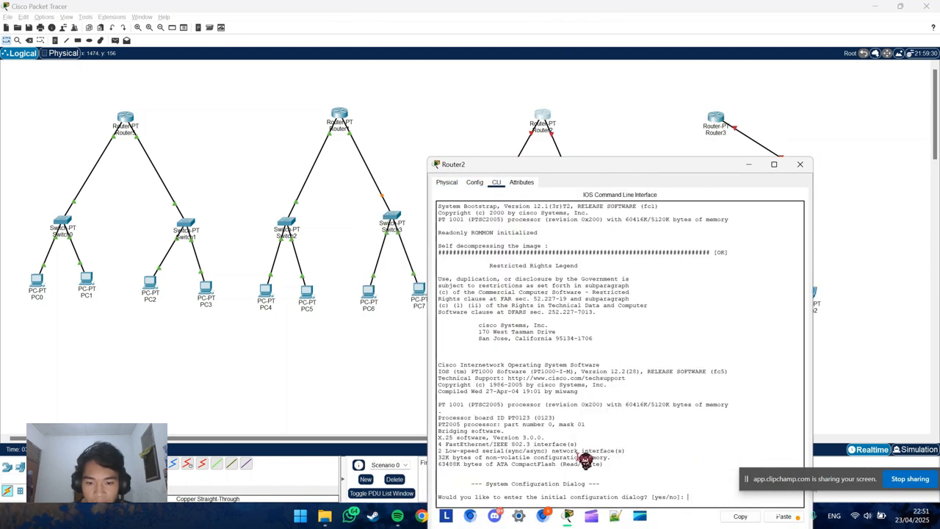
pyautogui.write('no')
pyautogui.press('Return')
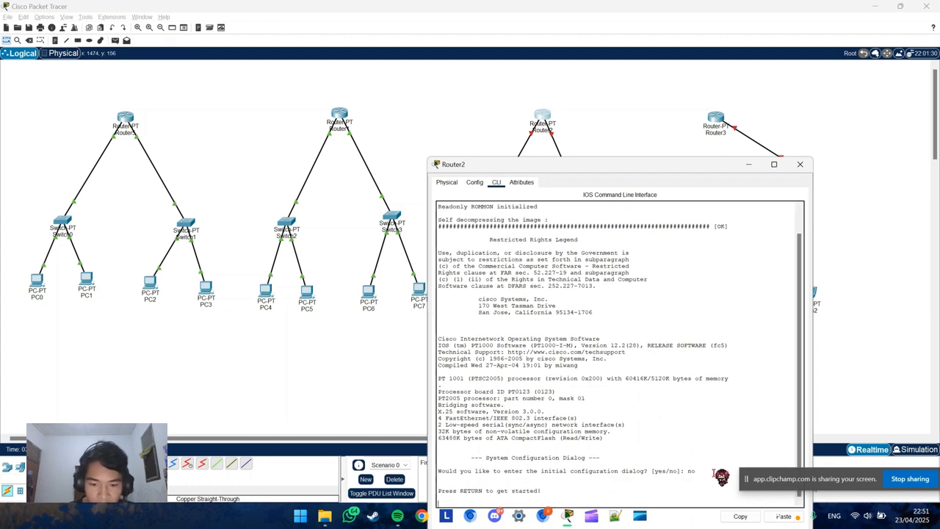
pyautogui.press('Return')
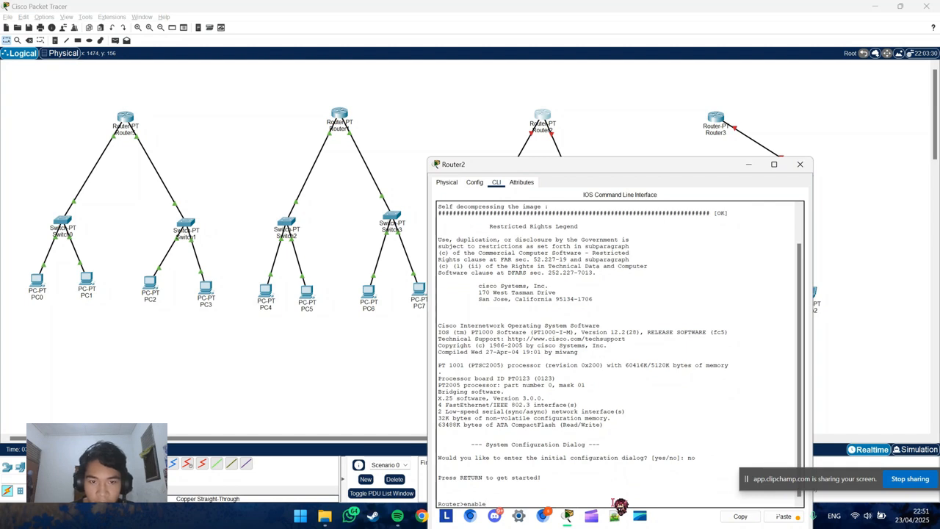
# - Enter Router2's privileged mode with enable and its global configuration mode with config term
pyautogui.write('enable')
pyautogui.press('Return')
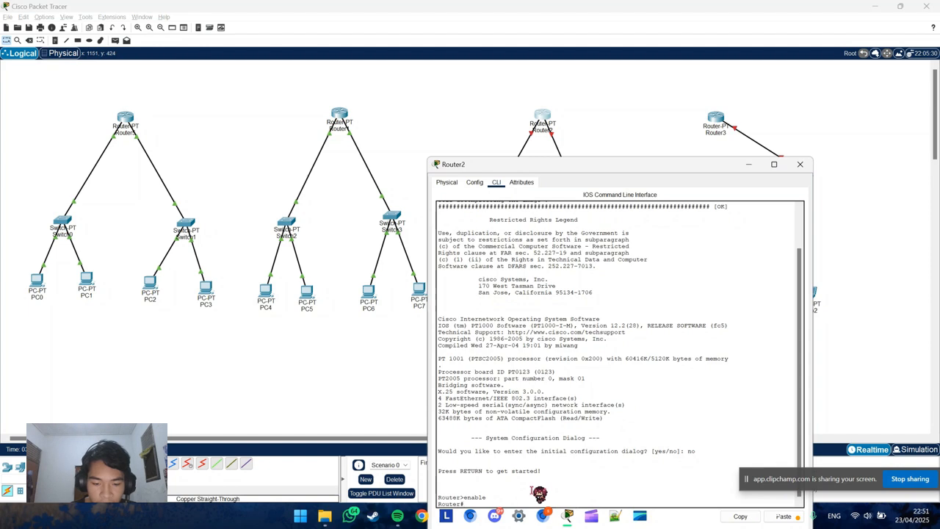
pyautogui.write('config')
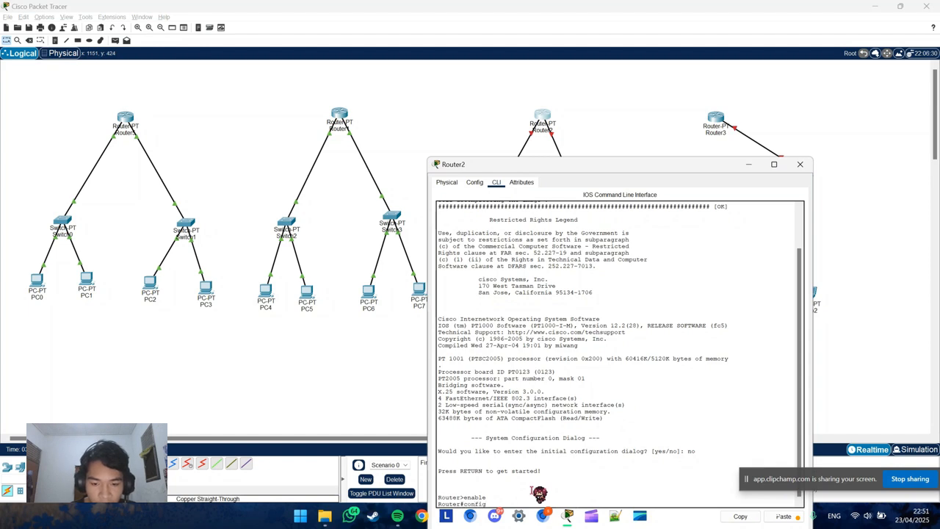
pyautogui.write(' term')
pyautogui.press('Return')
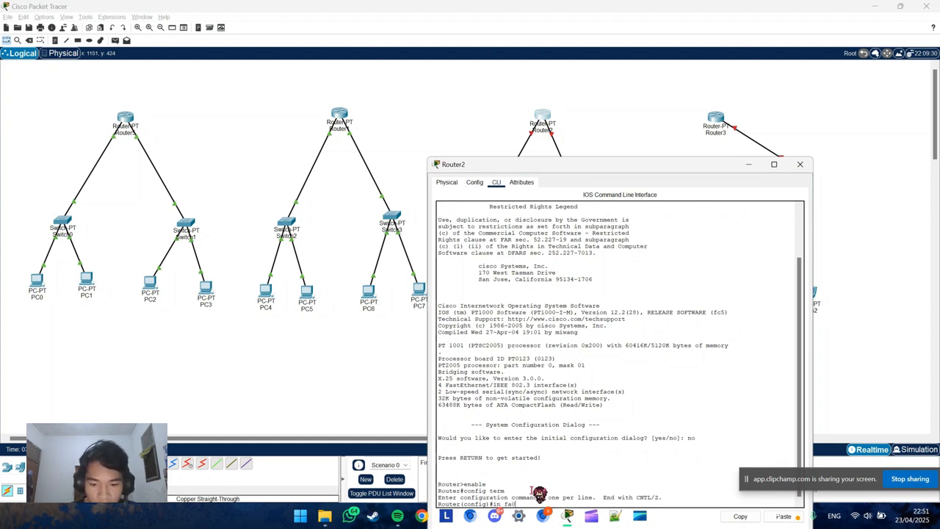
# - Assign Router2's interface fa0/0 the address 11.2.3.5 with subnet mask 255.0.0.0
pyautogui.press('Return')
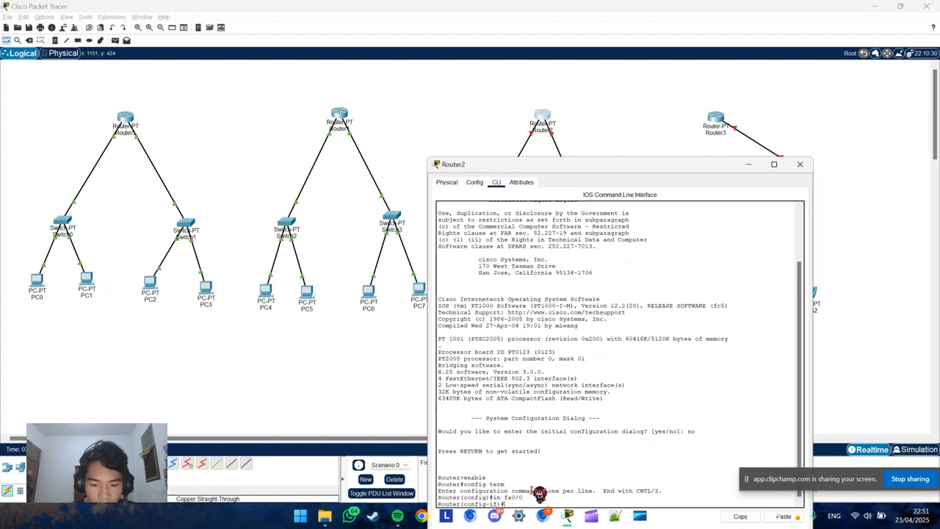
pyautogui.write('ip address 11.2.3.5 255.0.0.0')
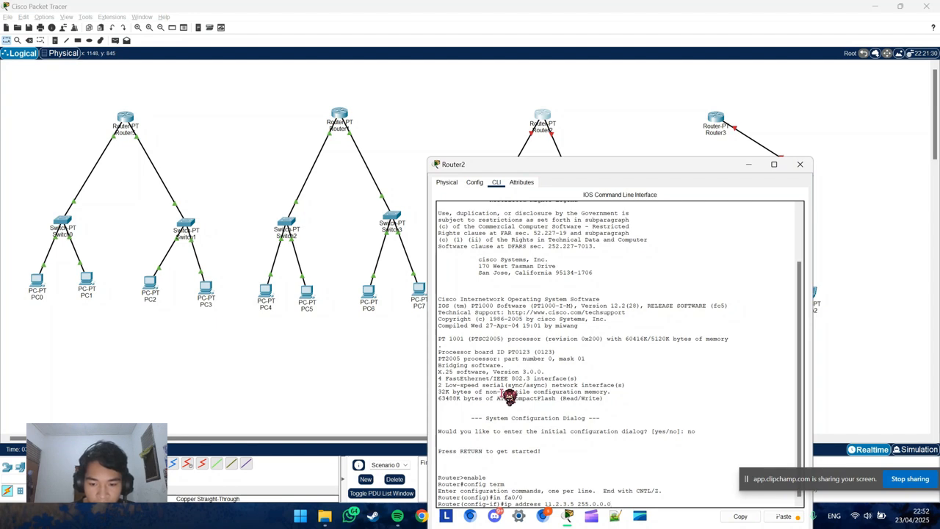
pyautogui.press('Return')
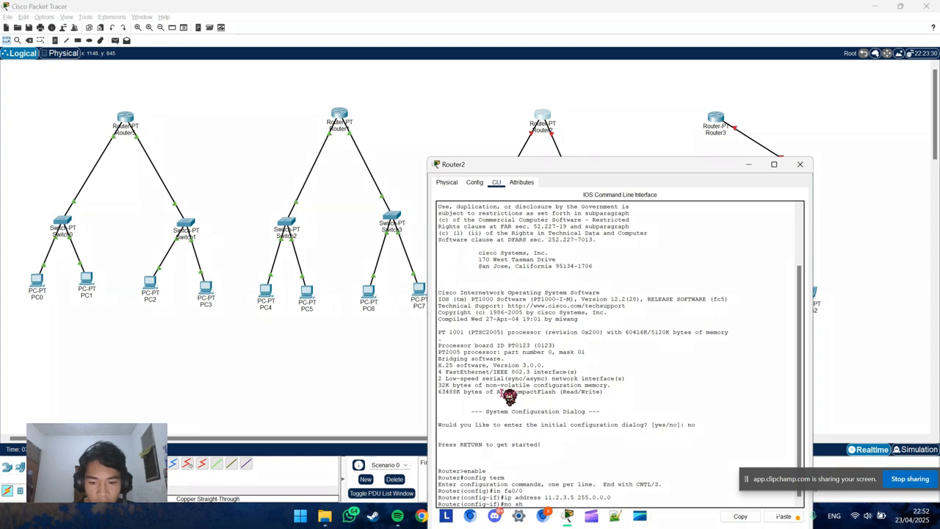
# - Enable Router2's interface fa0/0 with no sh and exit its configuration mode
pyautogui.write('no sh')
pyautogui.press('Return')
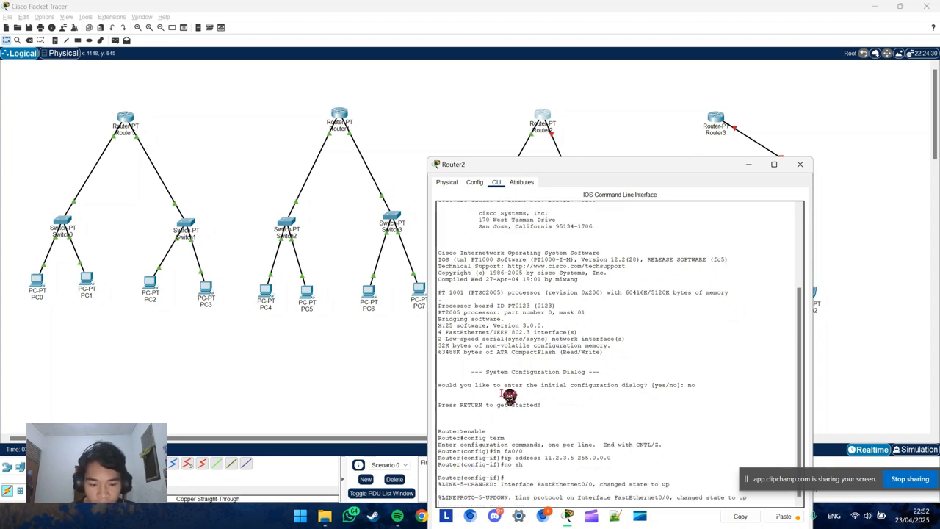
pyautogui.write('ex')
pyautogui.press('Return')
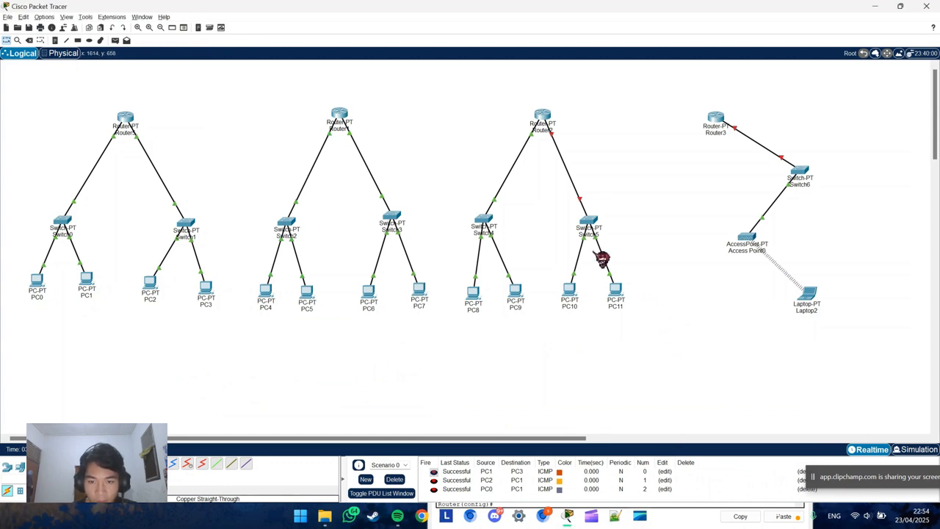
# - Bring Router2's command line back into full view and enter configuration mode for interface fa1/0
pyautogui.click(543, 123)
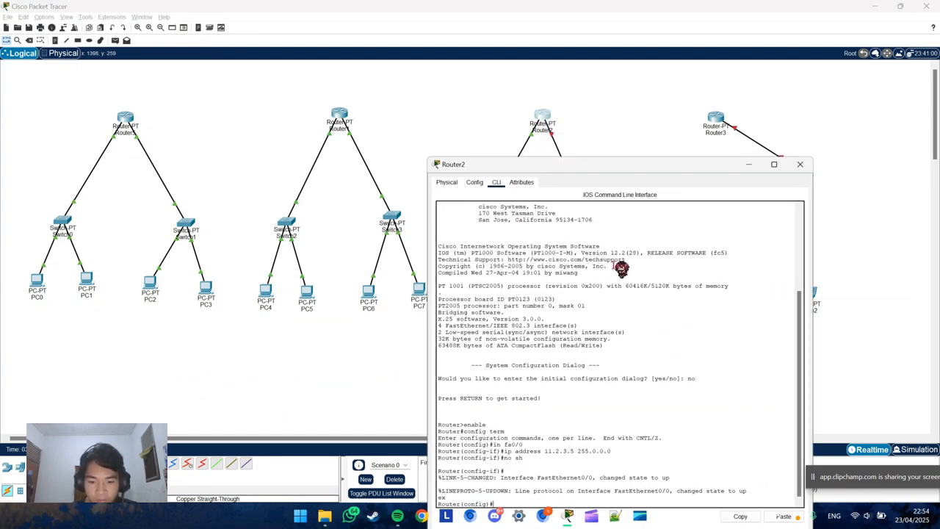
pyautogui.moveTo(680, 166); pyautogui.dragTo(676, 90)
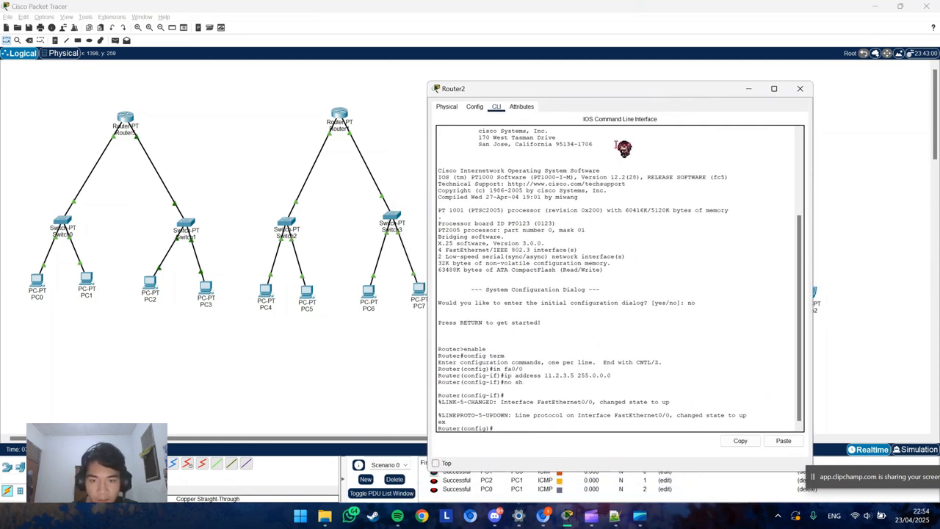
pyautogui.moveTo(611, 98); pyautogui.dragTo(647, 103)
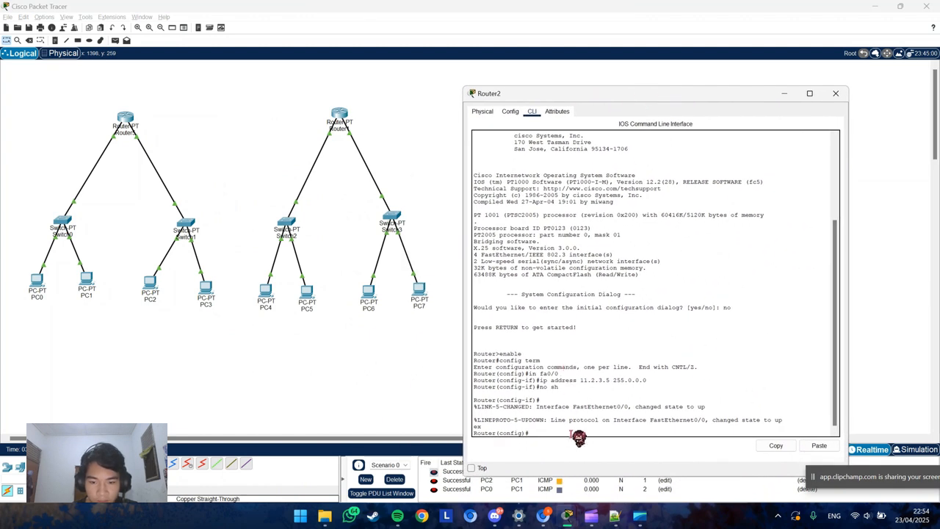
pyautogui.press('Up')
pyautogui.press('Up')
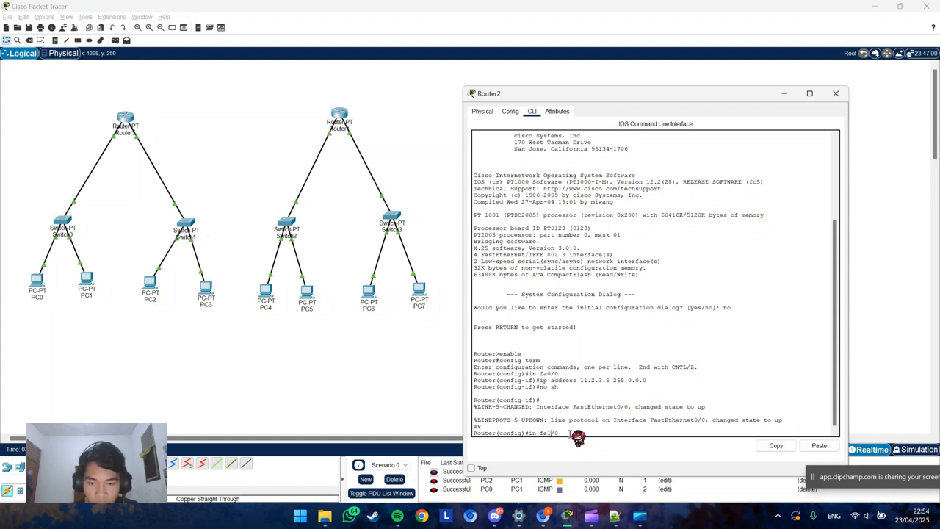
pyautogui.press('Return')
# - Assign Router2's interface fa1/0 the address 12.2.3.7 with subnet mask 255.0.0.0
pyautogui.press('Up')
pyautogui.press('Up')
pyautogui.press('Up')
pyautogui.press('Up')
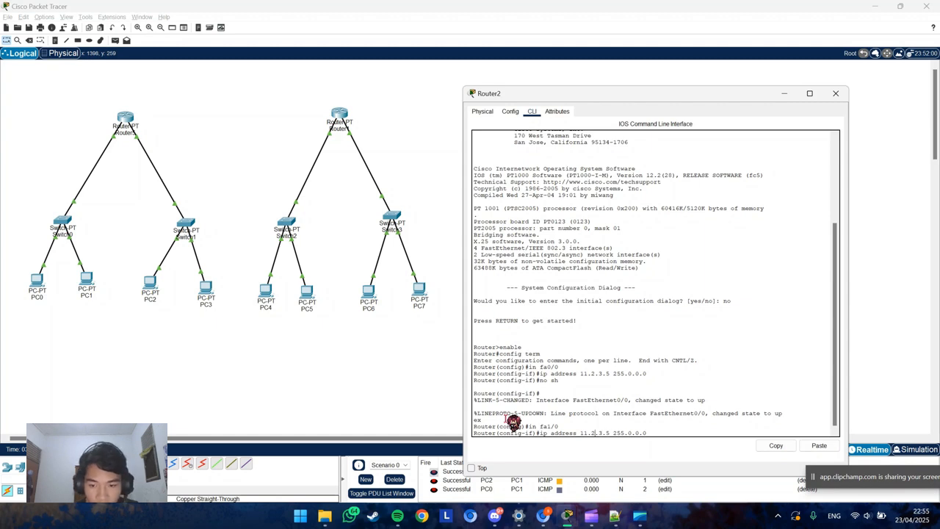
pyautogui.press('BackSpace')
pyautogui.write('2')
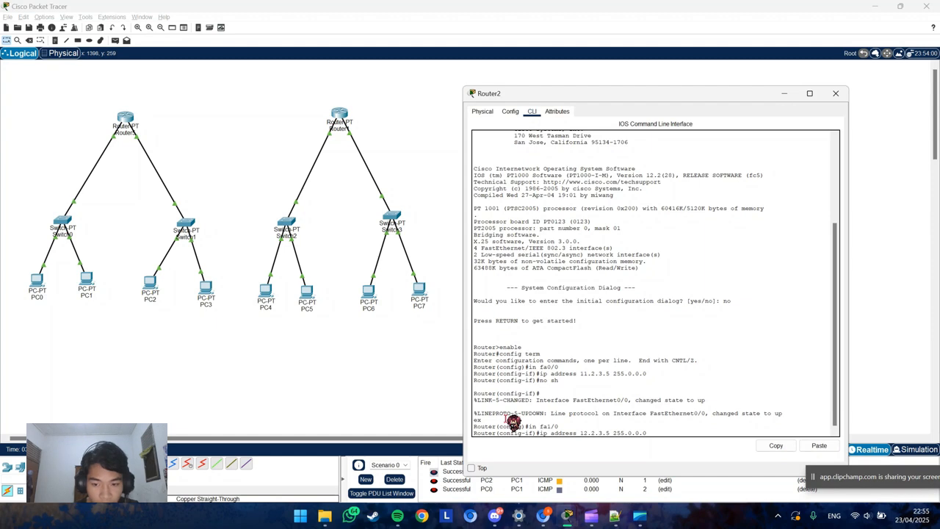
pyautogui.press('Right')
pyautogui.press('Right')
pyautogui.press('Right')
pyautogui.press('Right')
pyautogui.press('Right')
pyautogui.press('Right')
pyautogui.press('BackSpace')
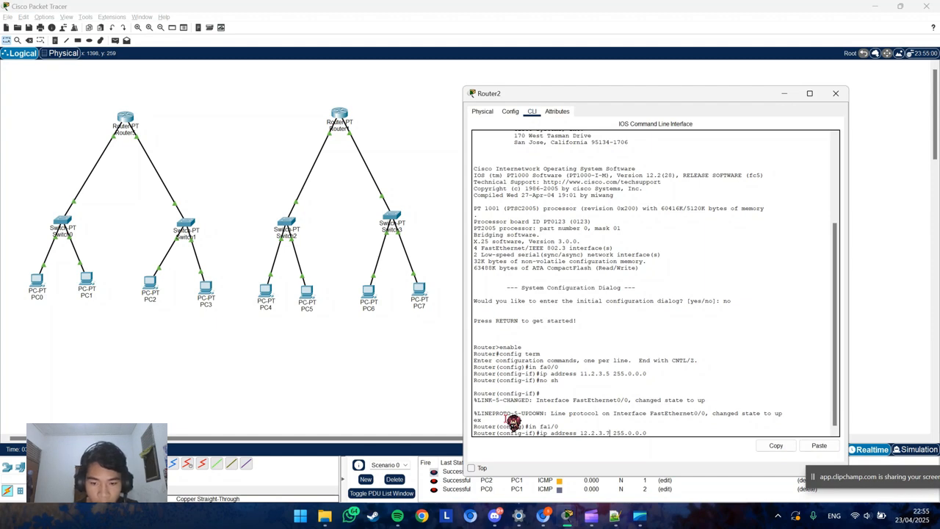
pyautogui.write('7')
pyautogui.press('Return')
# - Enable Router2's interface fa1/0 with no sh, exit its configuration mode and close the router window
pyautogui.write('no sh')
pyautogui.press('Return')
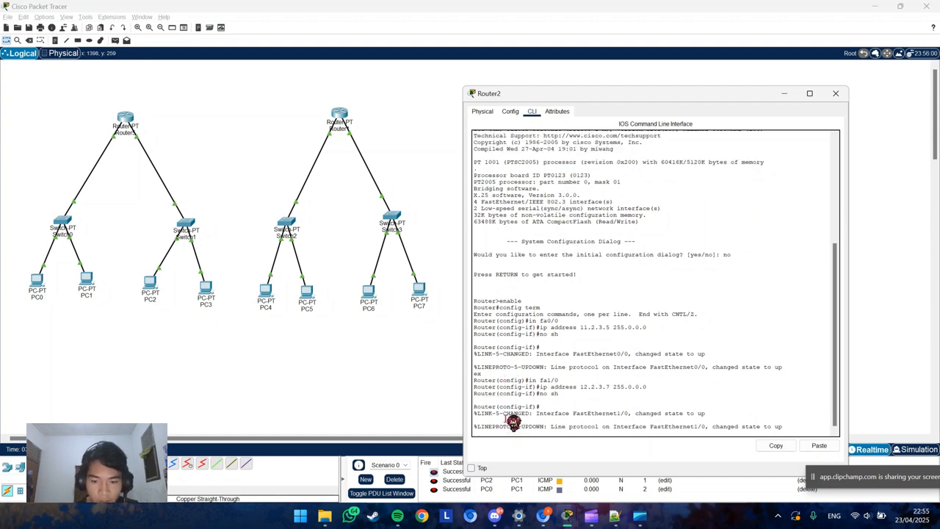
pyautogui.write('ex')
pyautogui.press('Return')
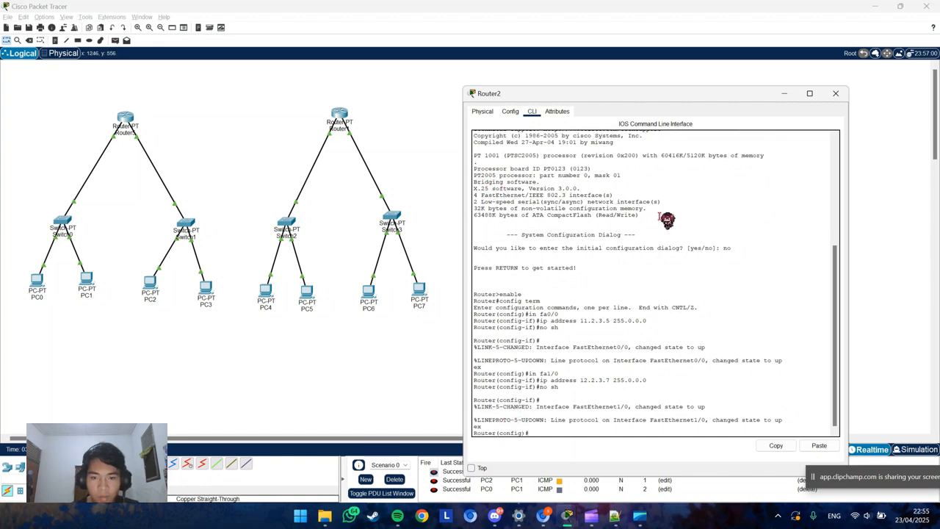
pyautogui.click(845, 100)
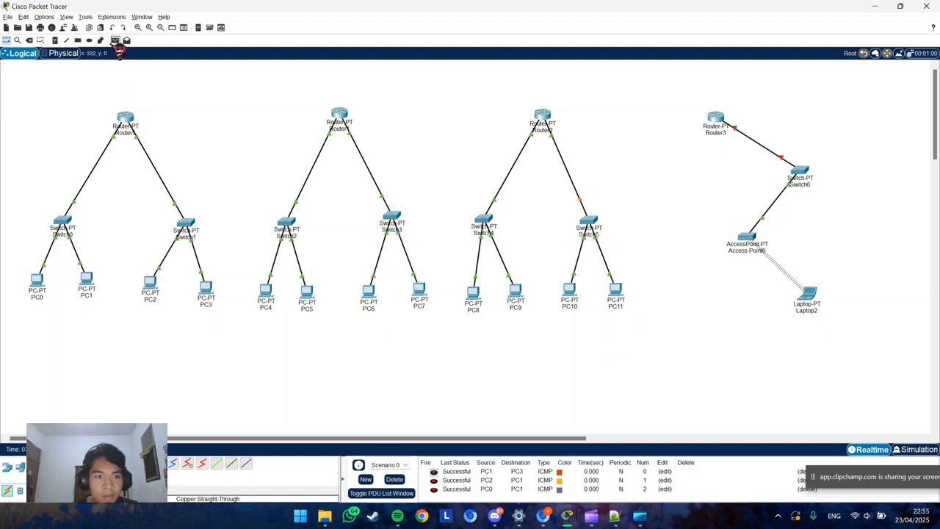
# - Activate the Add Simple PDU tool for a connectivity test between PCs
pyautogui.click(116, 41)
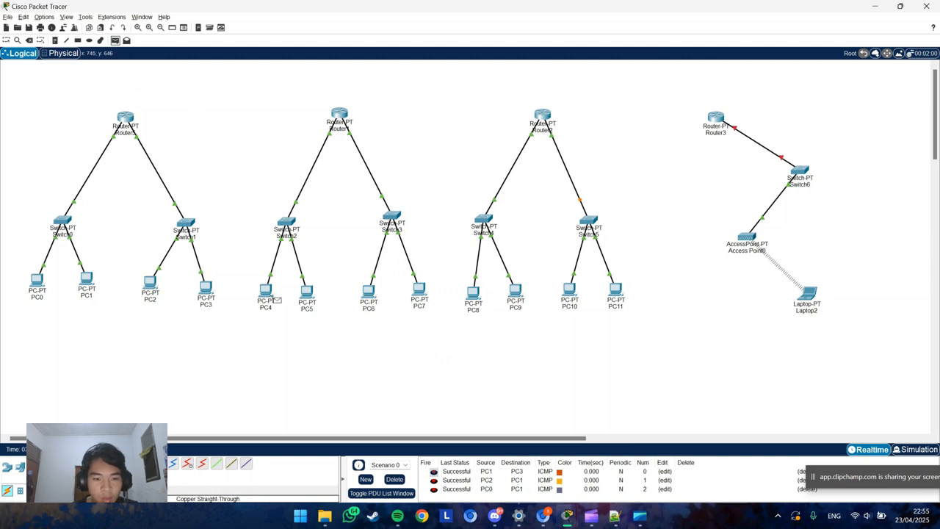
# - Send a simple PDU from PC4 to PC6 and delete Scenario 0's PDU entries
pyautogui.click(270, 297)
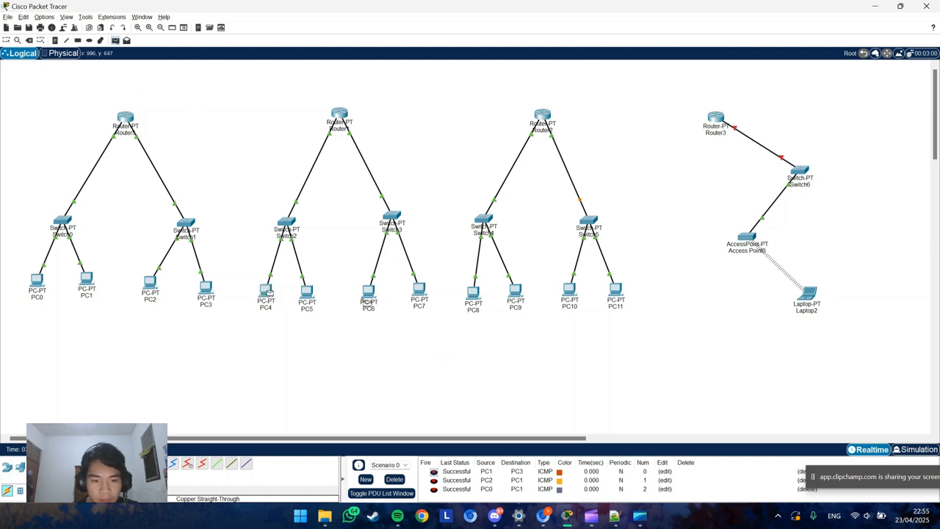
pyautogui.click(375, 294)
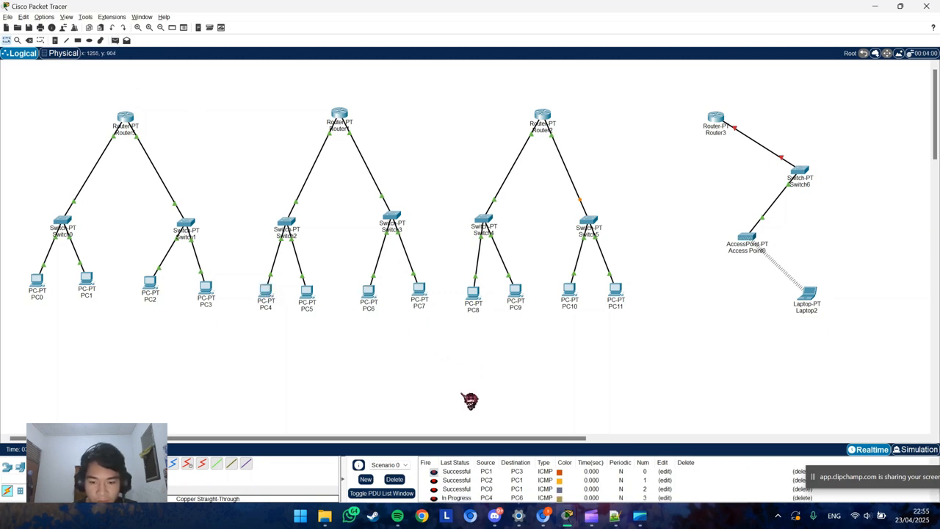
pyautogui.click(397, 479)
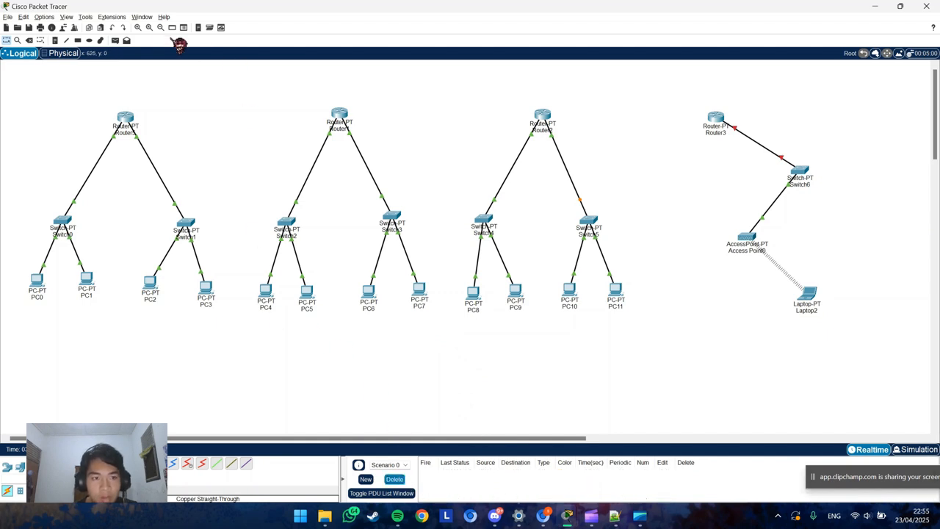
# - Send two simple PDUs from PC4 to PC6 and one from PC5 to PC6
pyautogui.click(115, 41)
pyautogui.click(269, 292)
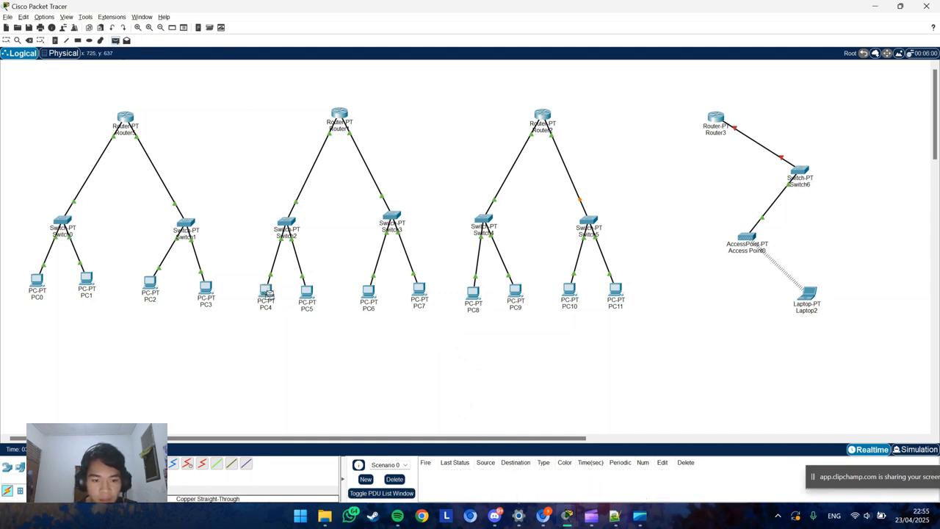
pyautogui.click(370, 295)
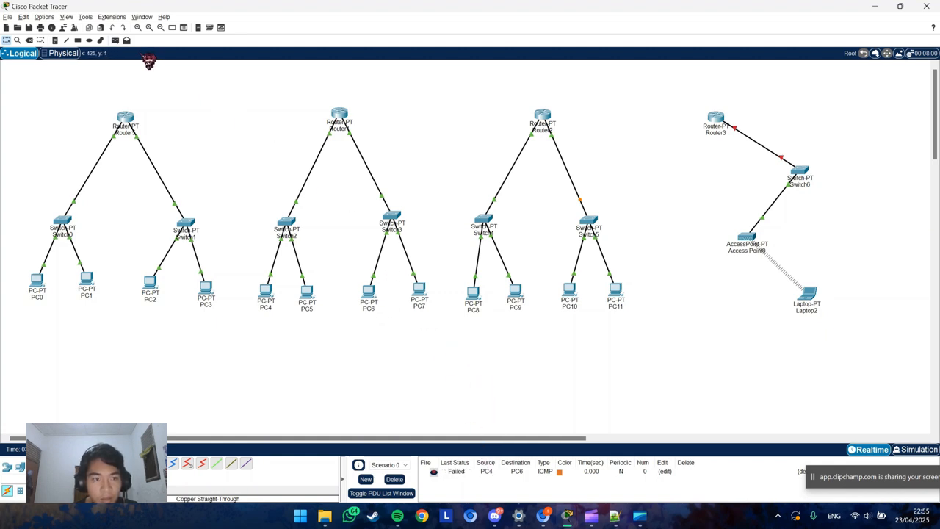
pyautogui.click(116, 40)
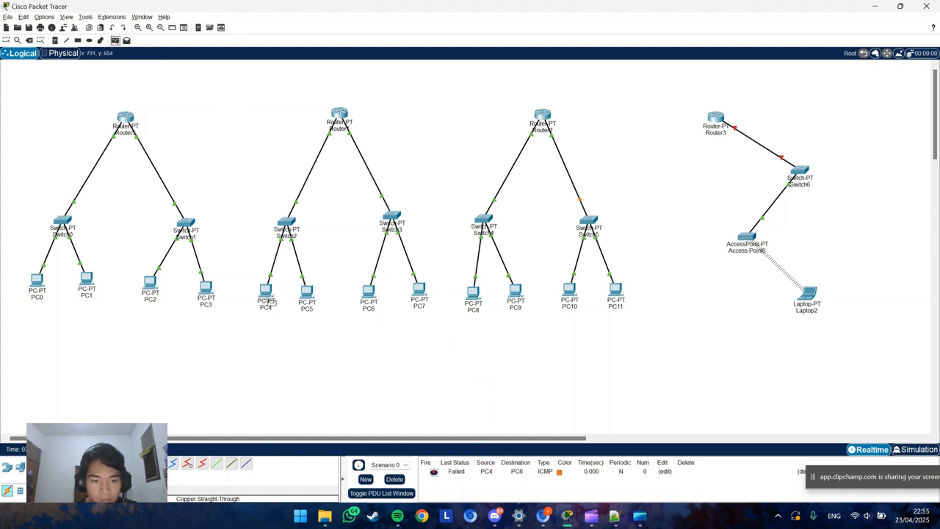
pyautogui.click(269, 294)
pyautogui.click(369, 298)
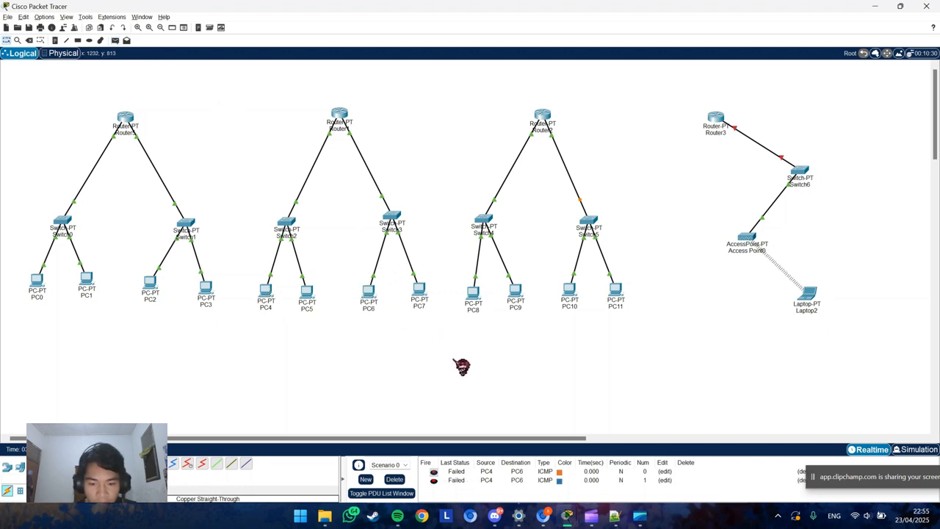
pyautogui.click(115, 41)
pyautogui.click(308, 293)
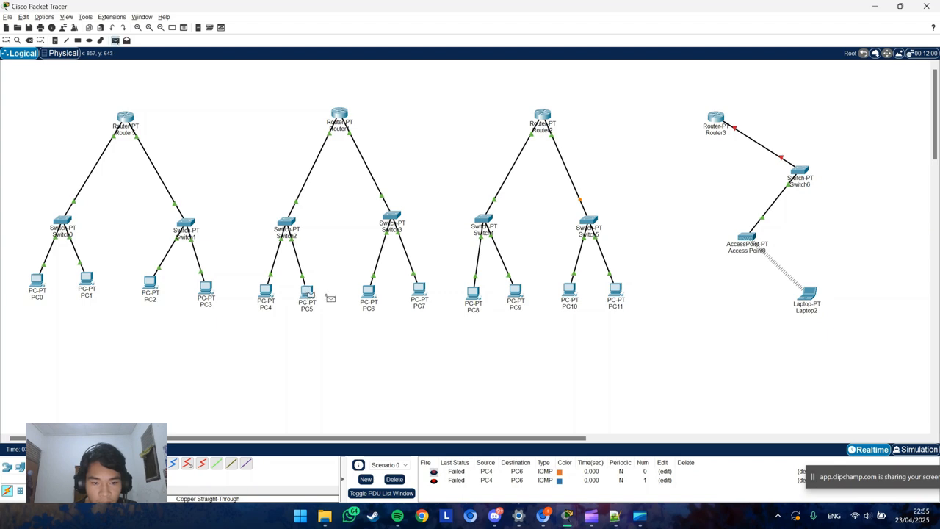
pyautogui.click(371, 298)
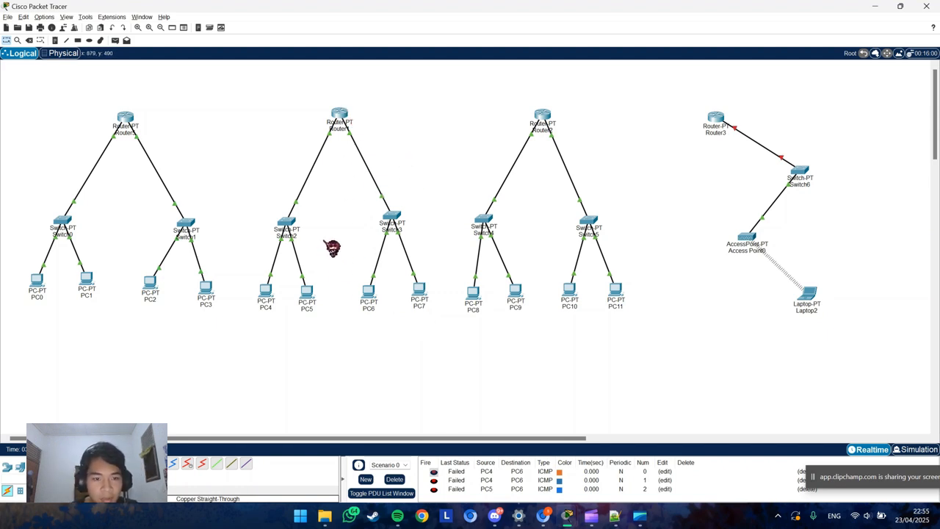
# - Check the IP configuration of PC5 and PC4, including the subnet mask and default gateway
pyautogui.click(311, 301)
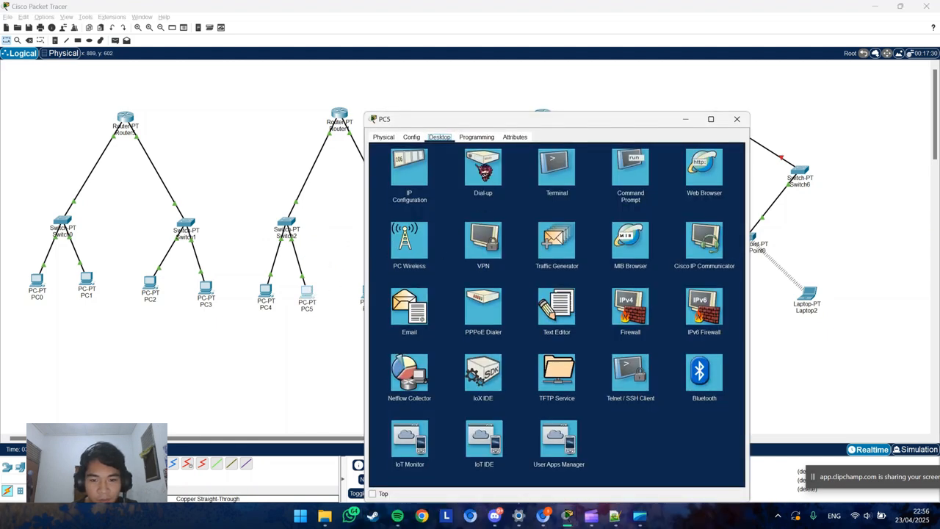
pyautogui.click(423, 169)
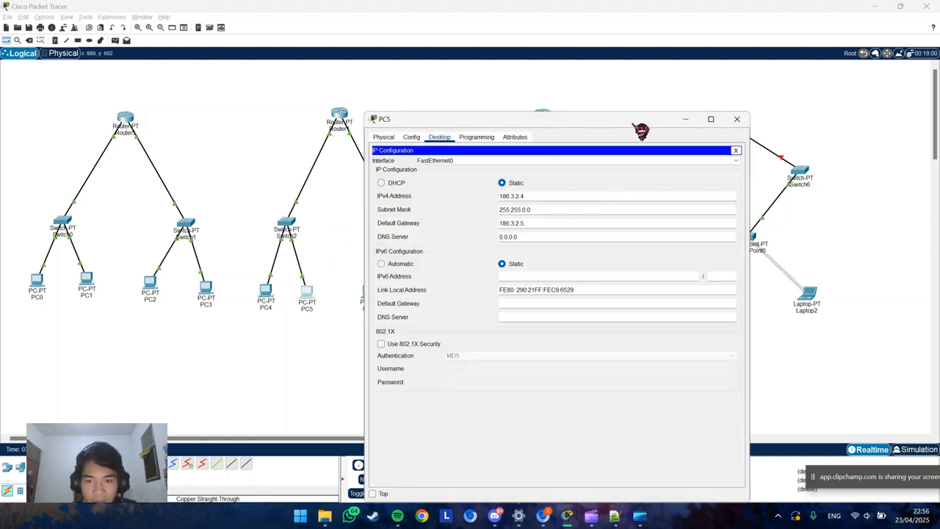
pyautogui.moveTo(642, 130); pyautogui.dragTo(695, 155)
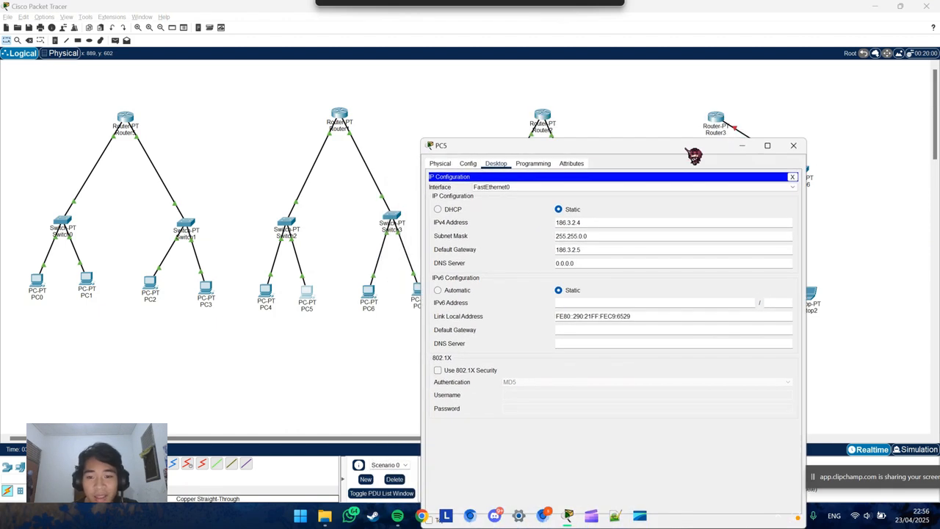
pyautogui.click(268, 299)
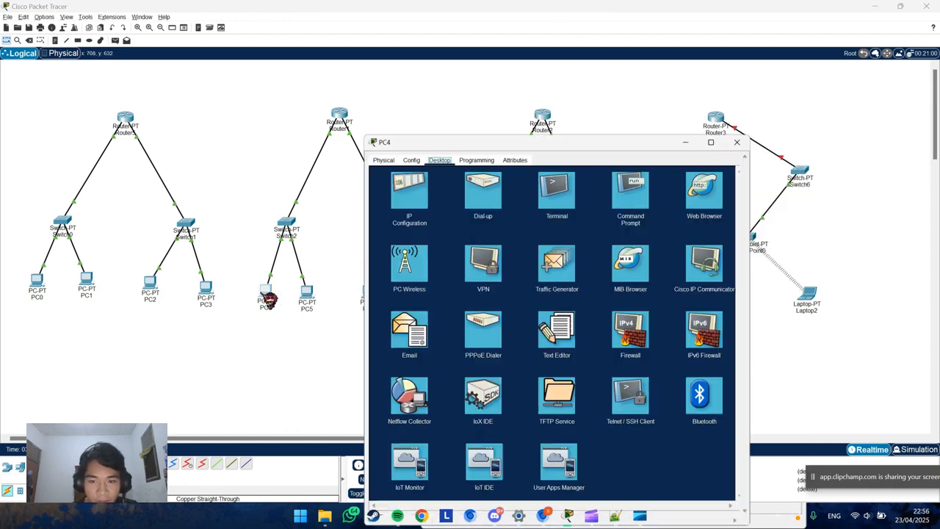
pyautogui.click(414, 176)
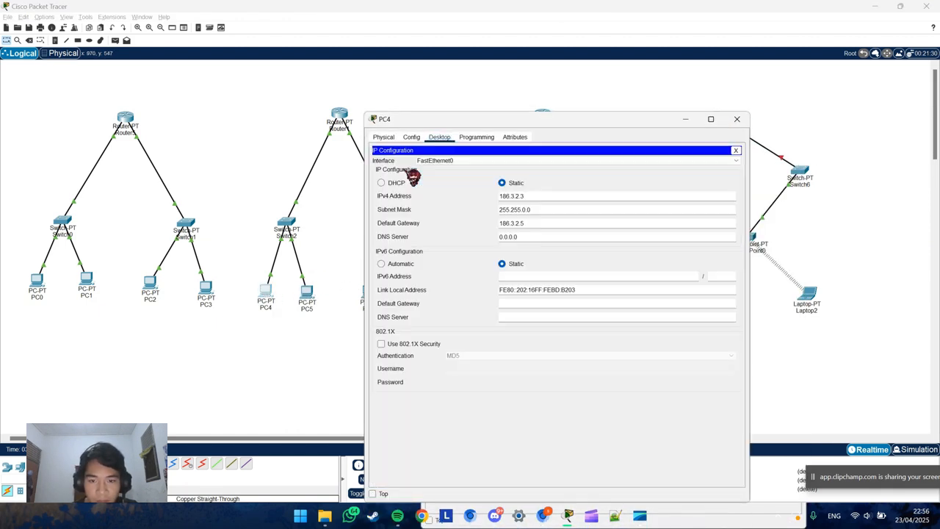
# - Set PC6's default gateway to 186.4.2.7 in its IP configuration and close the device window
pyautogui.click(363, 295)
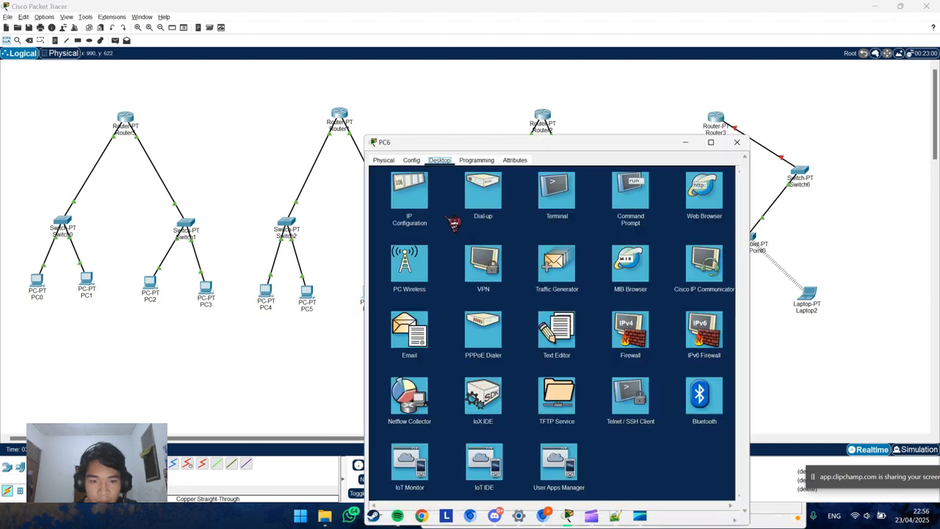
pyautogui.click(411, 171)
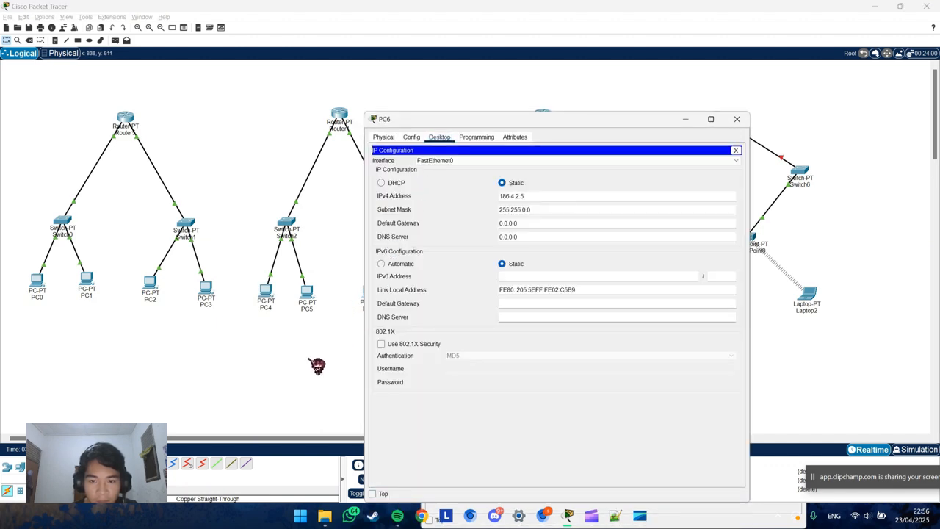
pyautogui.moveTo(571, 113); pyautogui.dragTo(697, 139)
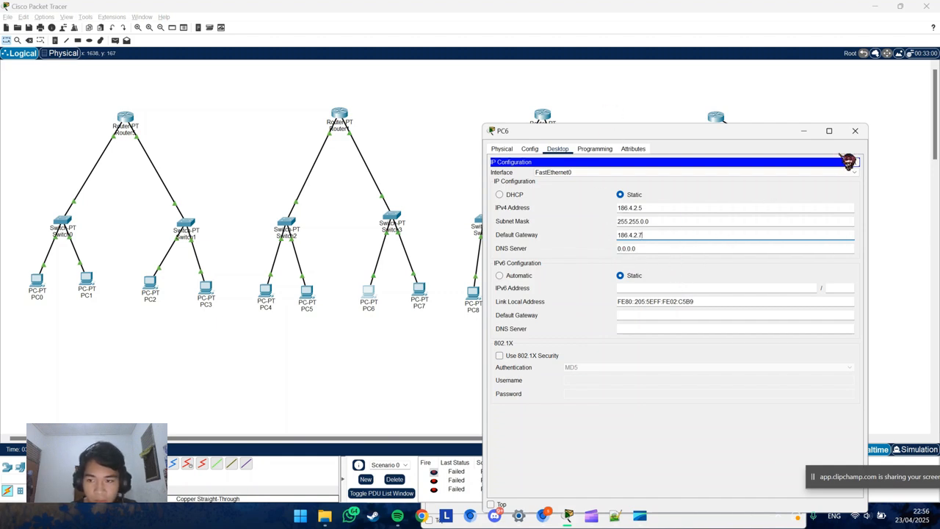
pyautogui.click(855, 131)
# - Check PC7's IP address and default gateway in its IP configuration
pyautogui.click(423, 295)
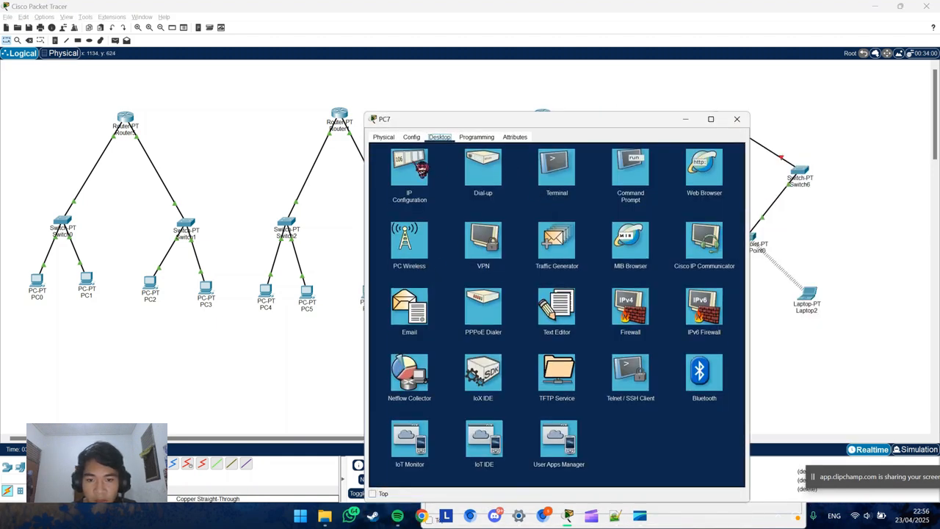
pyautogui.click(420, 167)
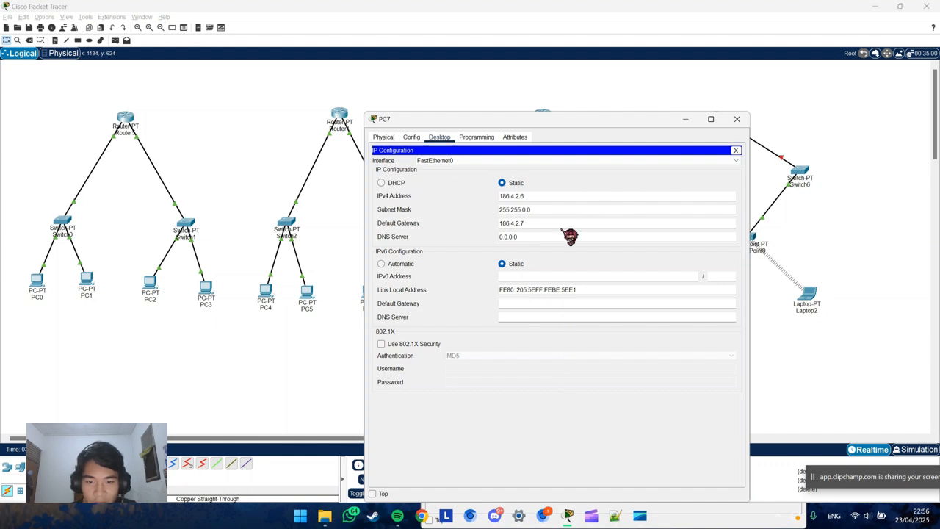
pyautogui.click(737, 118)
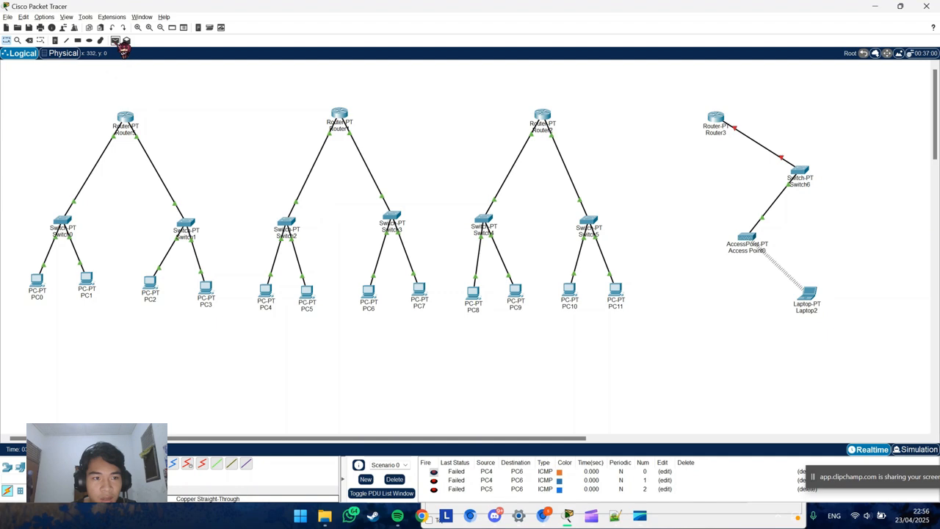
# - Delete the scenario's old PDU entries and resend a simple PDU from PC4 to PC6
pyautogui.click(115, 41)
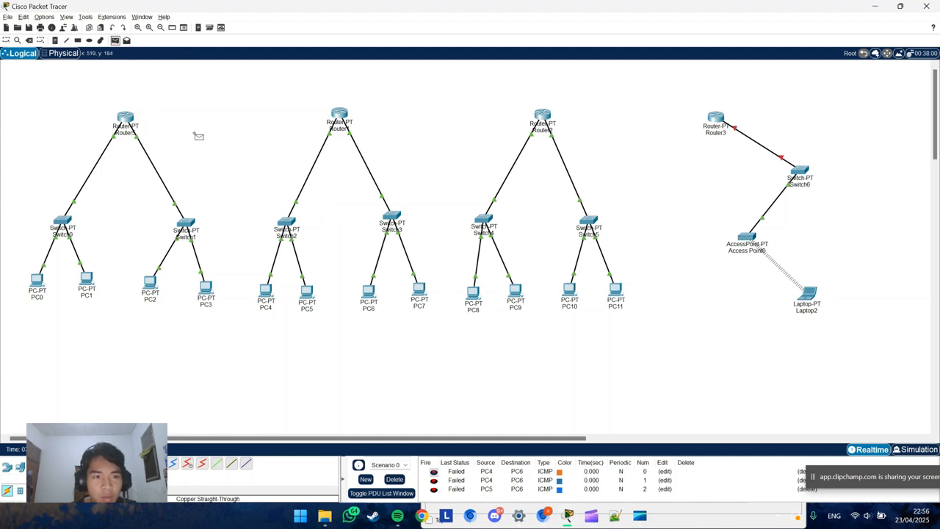
pyautogui.click(395, 478)
pyautogui.click(268, 289)
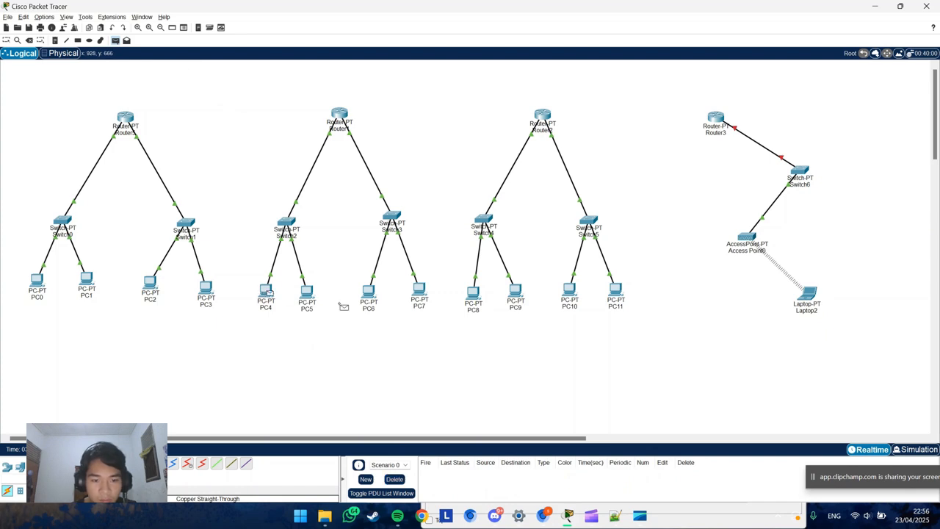
pyautogui.click(370, 292)
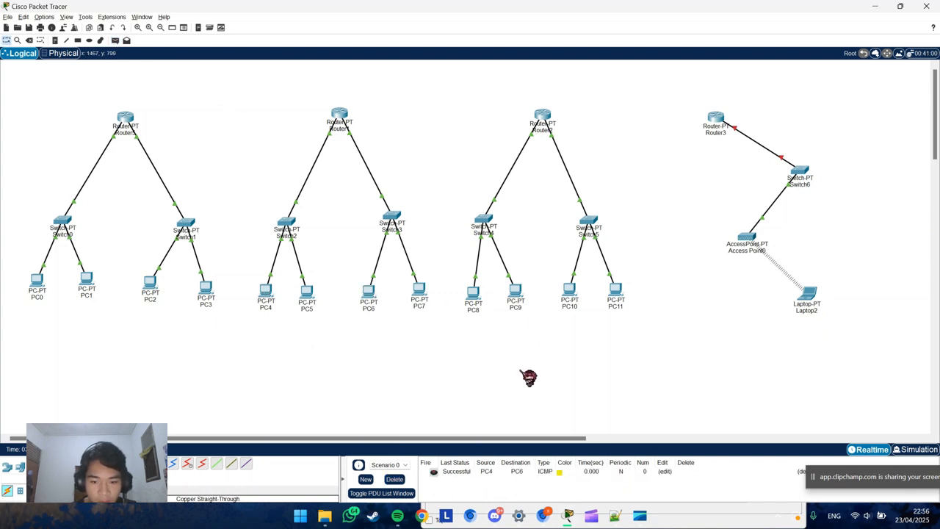
# - Send a simple PDU from PC5 to PC6 and two from PC5 to PC7
pyautogui.click(114, 39)
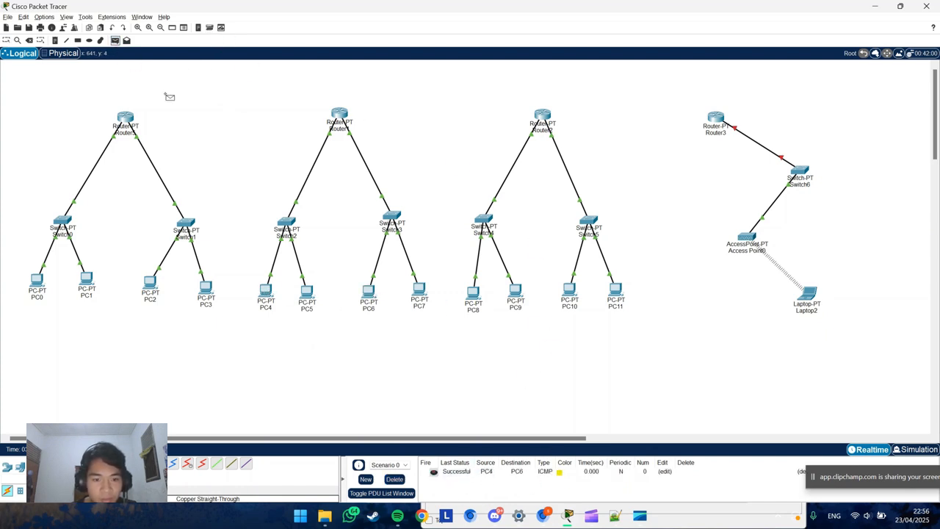
pyautogui.click(373, 305)
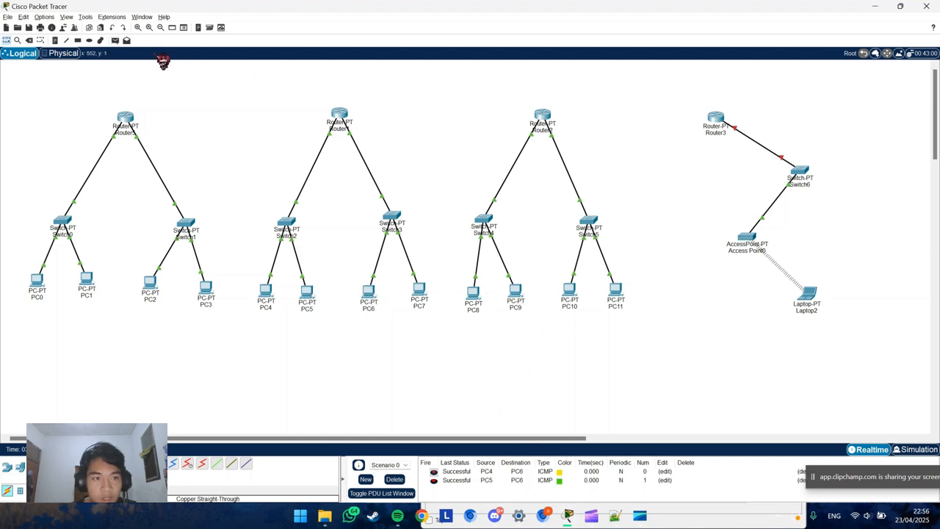
pyautogui.click(424, 294)
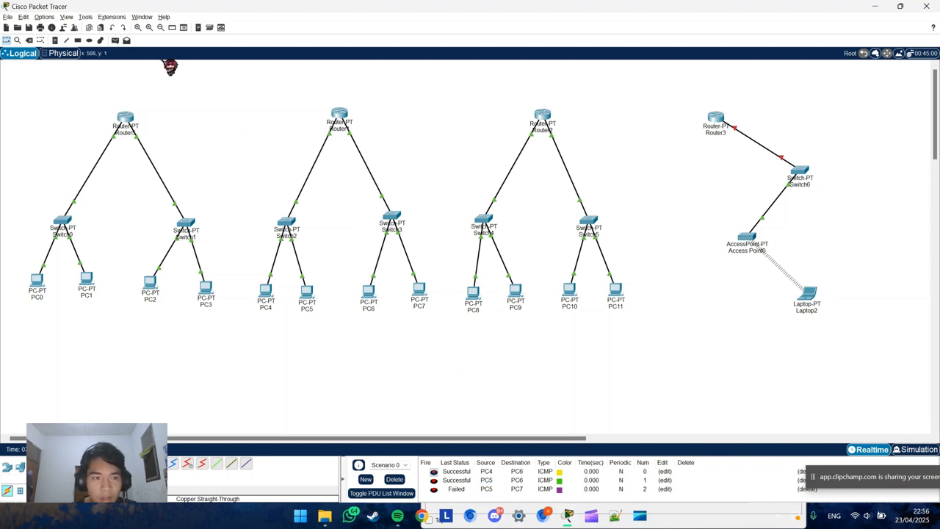
pyautogui.click(115, 40)
pyautogui.click(419, 291)
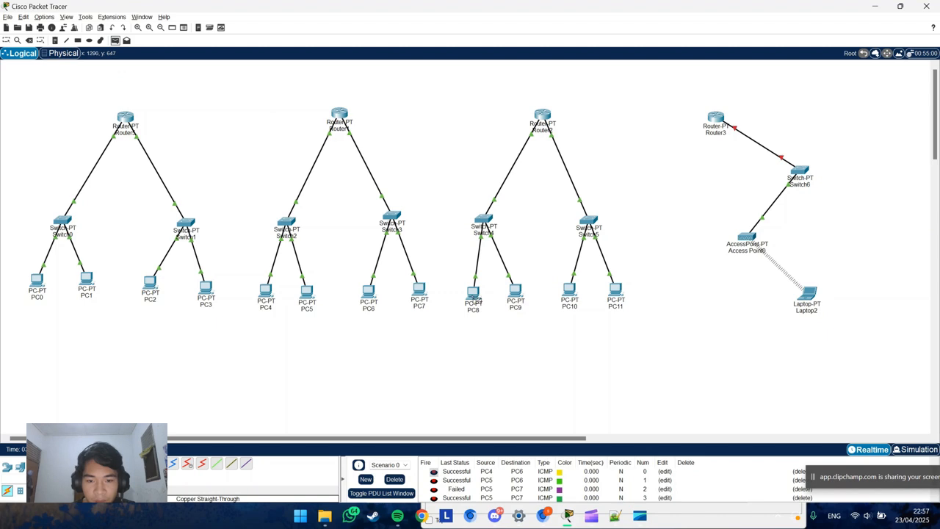
pyautogui.moveTo(474, 299)
pyautogui.press('Escape')
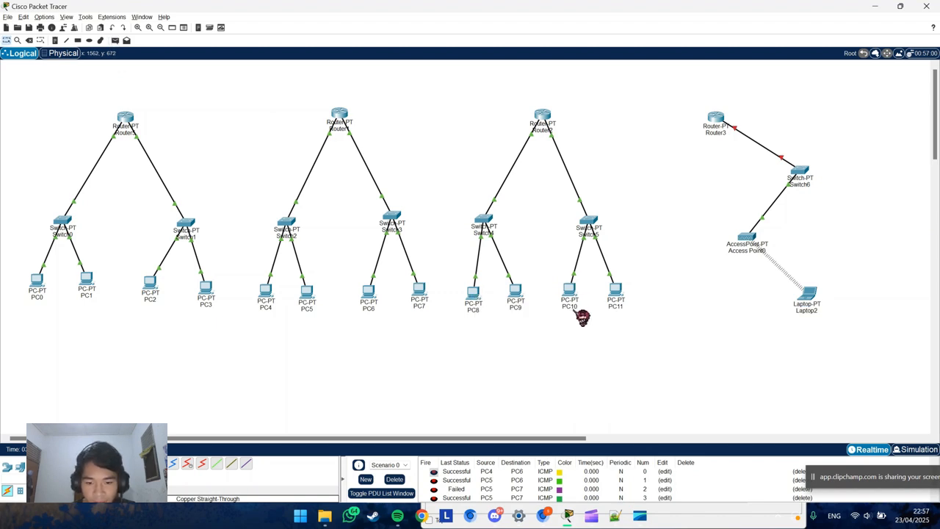
# - Clear the scenario's PDU list and send simple PDUs from PC8 and PC9 to PC10
pyautogui.click(394, 479)
pyautogui.click(114, 40)
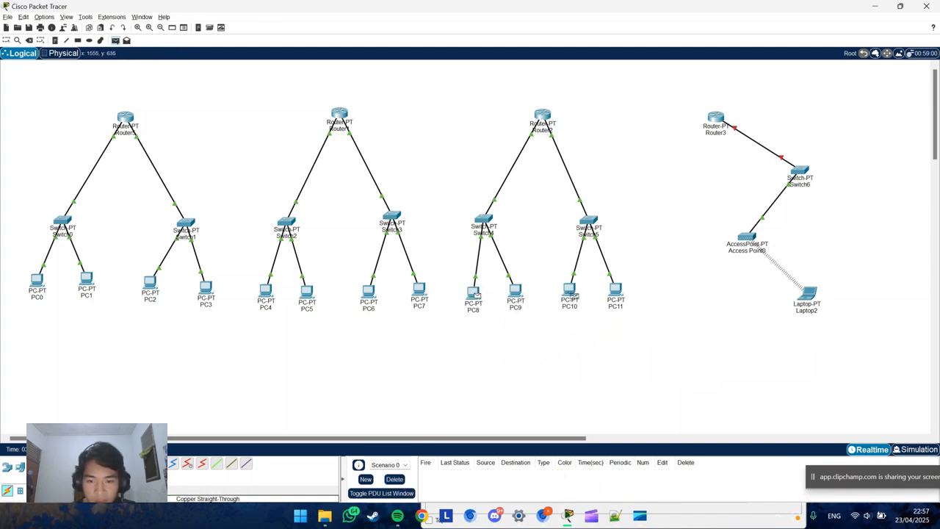
pyautogui.click(572, 293)
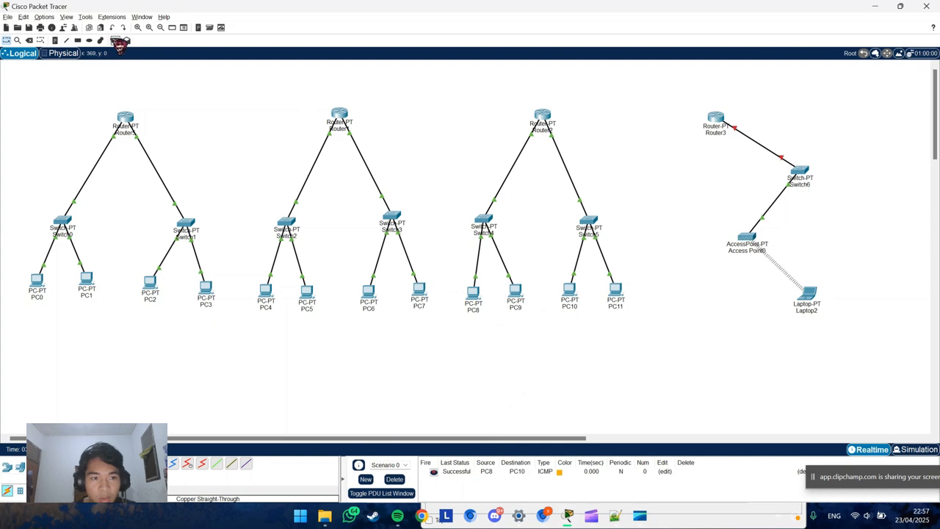
pyautogui.click(579, 295)
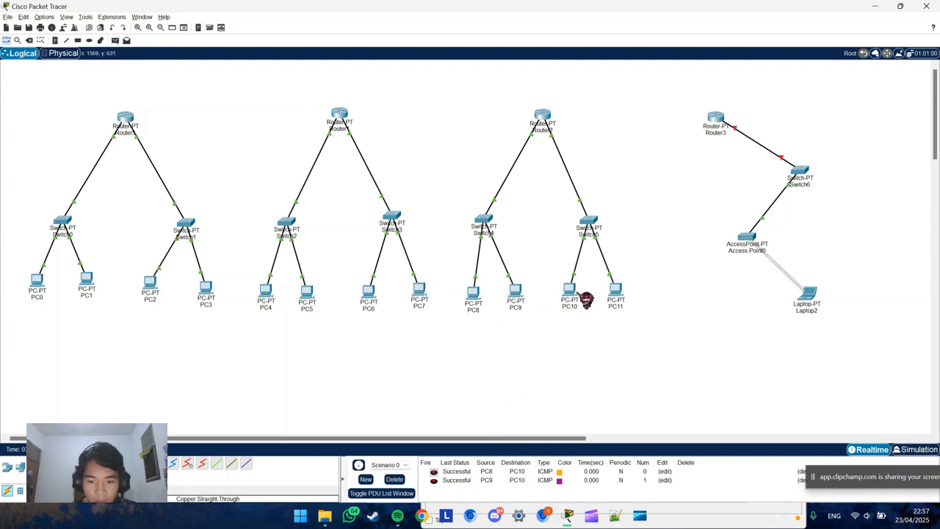
# - Send a simple PDU from PC9 to PC11 and repeat the same test
pyautogui.click(114, 41)
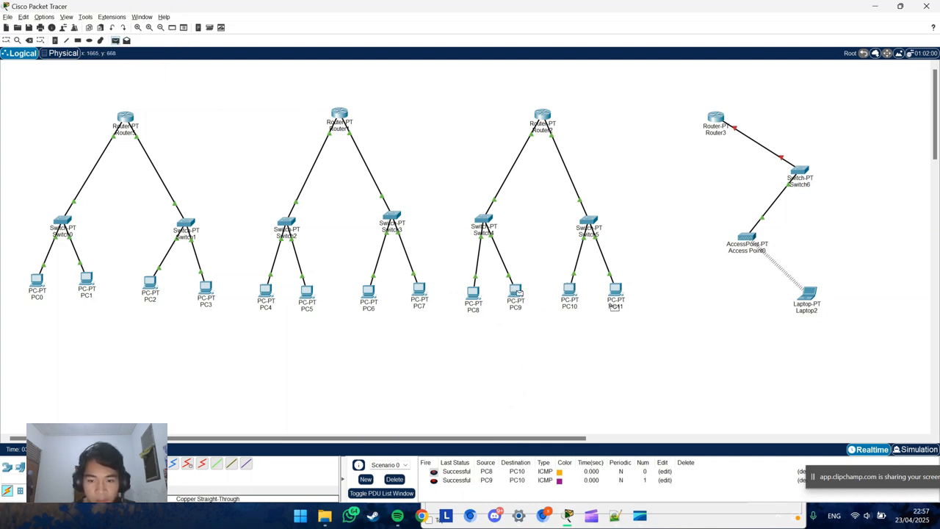
pyautogui.click(615, 301)
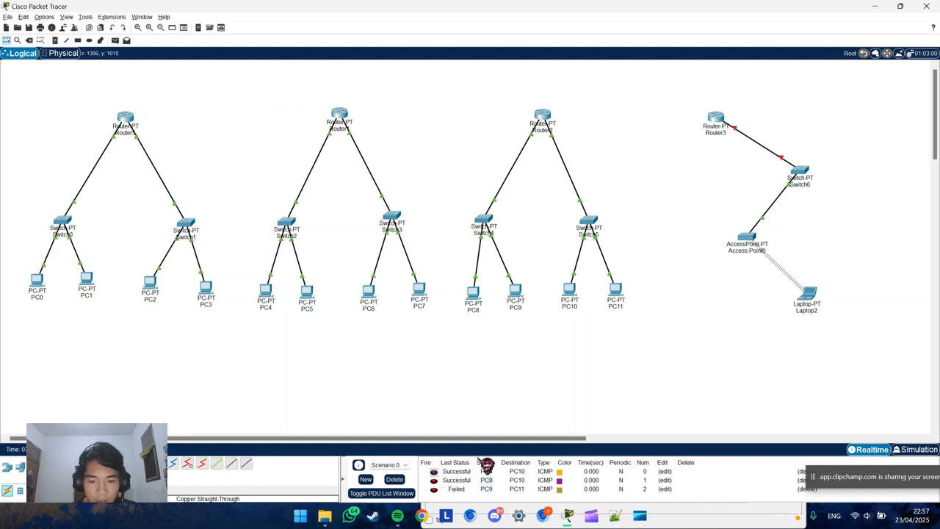
pyautogui.click(114, 41)
pyautogui.click(621, 295)
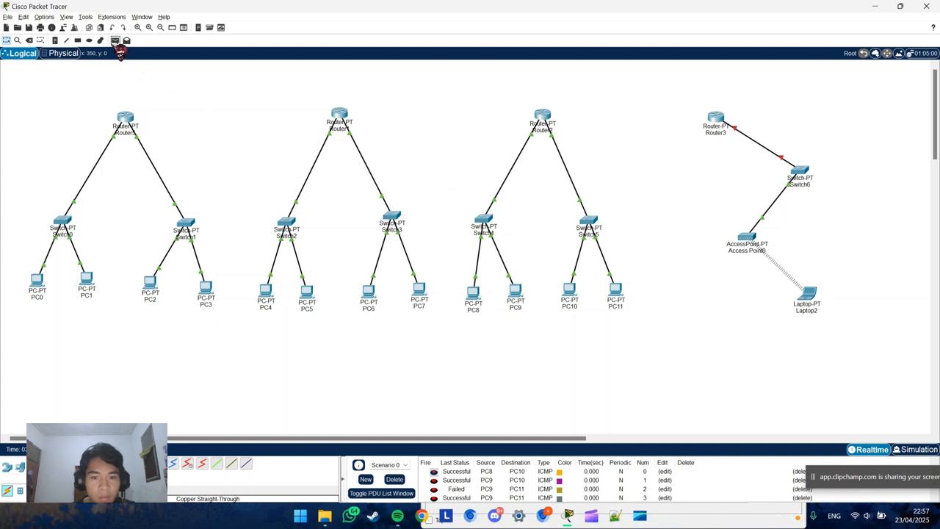
pyautogui.click(607, 299)
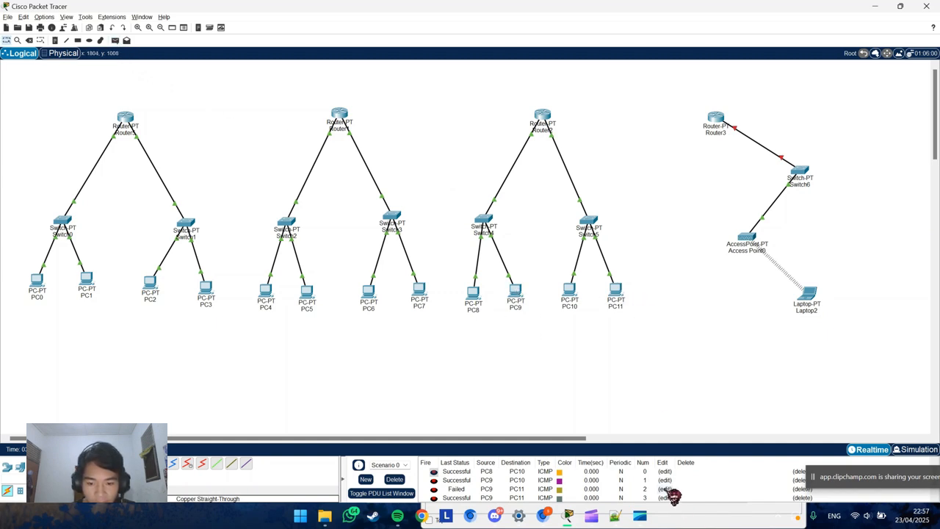
pyautogui.scroll(-2, 564, 485)
pyautogui.scroll(2, 564, 485)
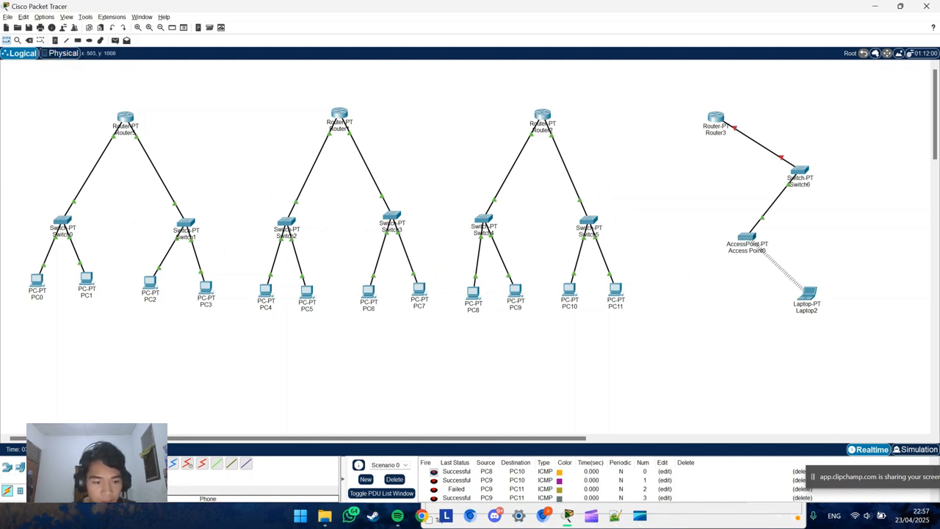
# - Connect Router5's Serial2/0 port to a serial port on Router1 with a Serial DCE cable
pyautogui.click(127, 117)
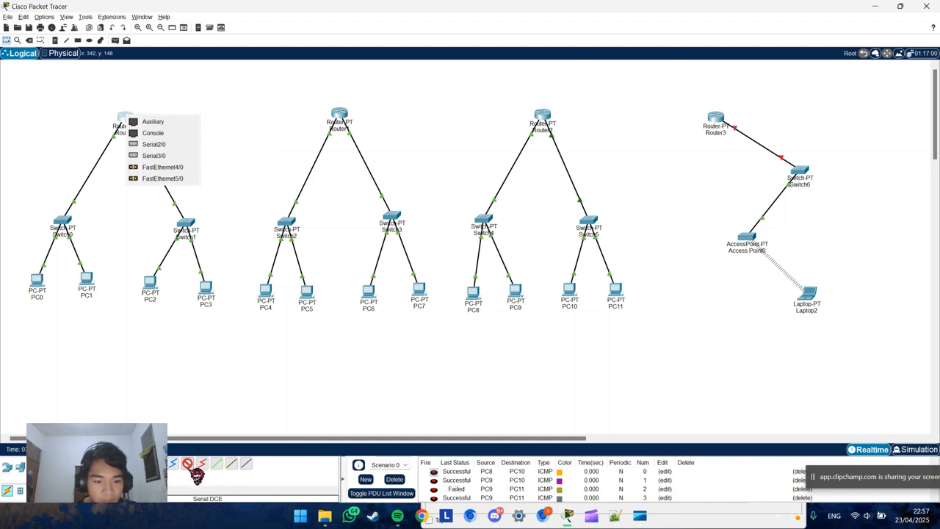
pyautogui.click(163, 150)
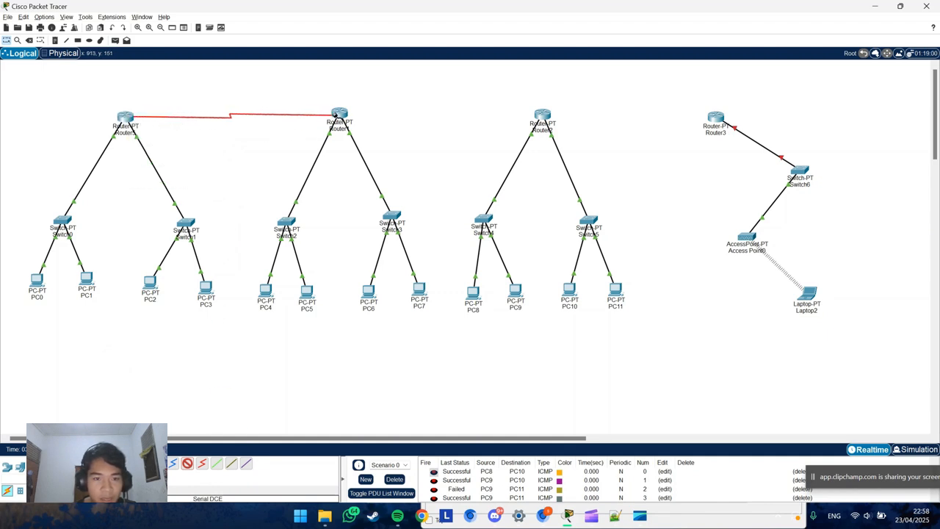
pyautogui.click(339, 115)
pyautogui.click(408, 147)
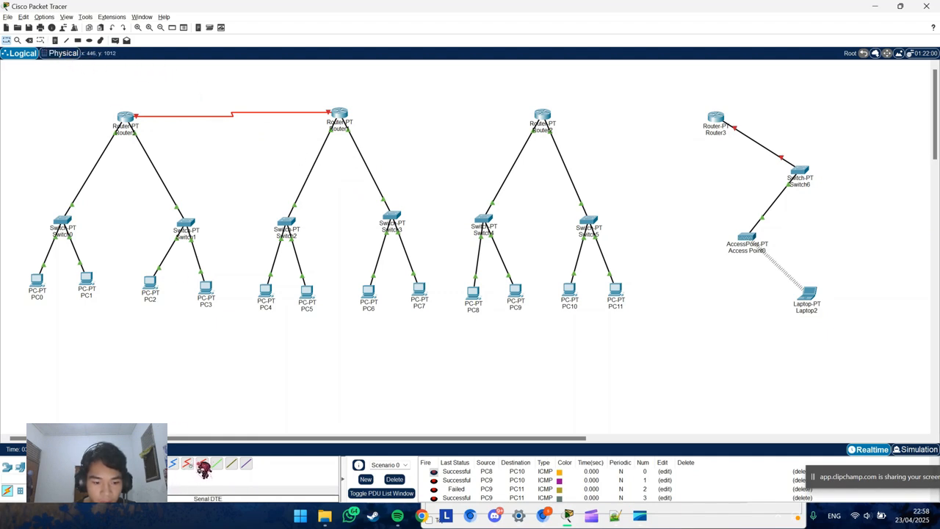
# - Link Router1 to Router2 with a Serial DCE cable between free serial ports, using Serial2/0 on Router2
pyautogui.click(188, 463)
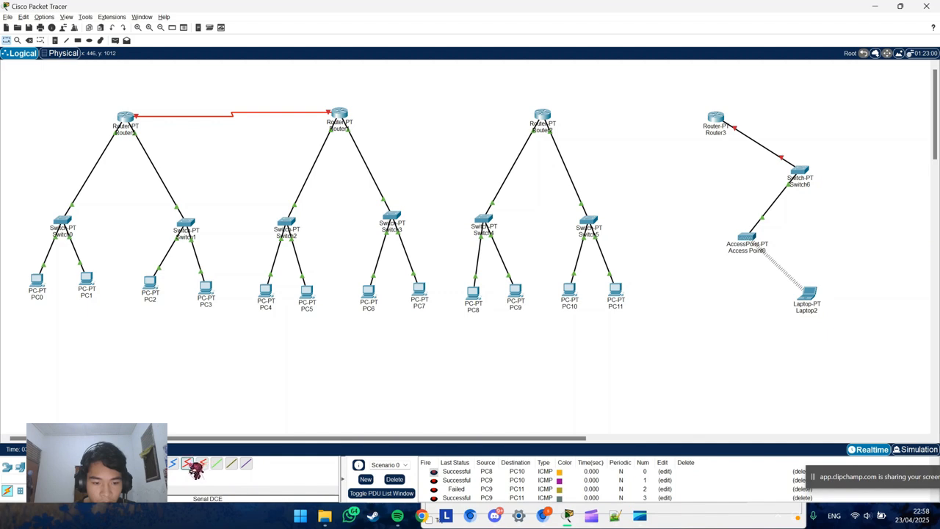
pyautogui.click(340, 115)
pyautogui.click(374, 142)
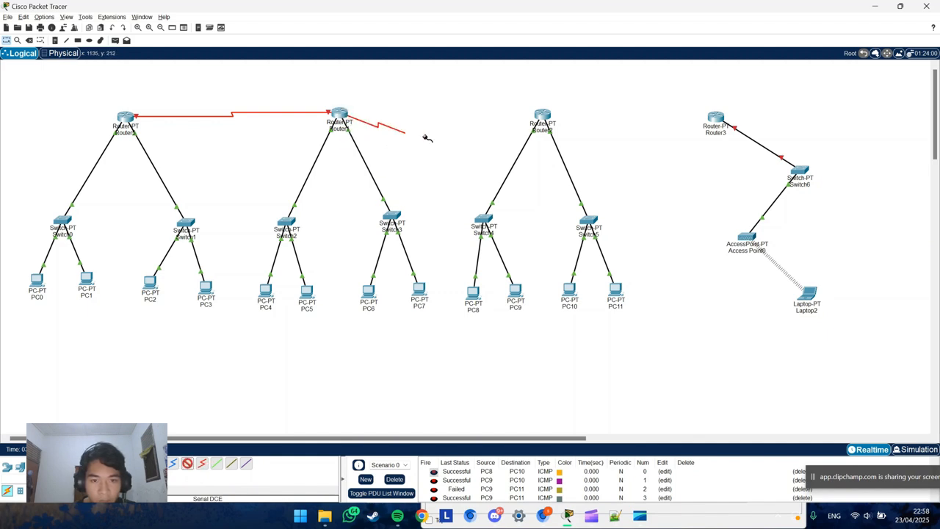
pyautogui.click(544, 117)
pyautogui.click(546, 120)
pyautogui.click(611, 155)
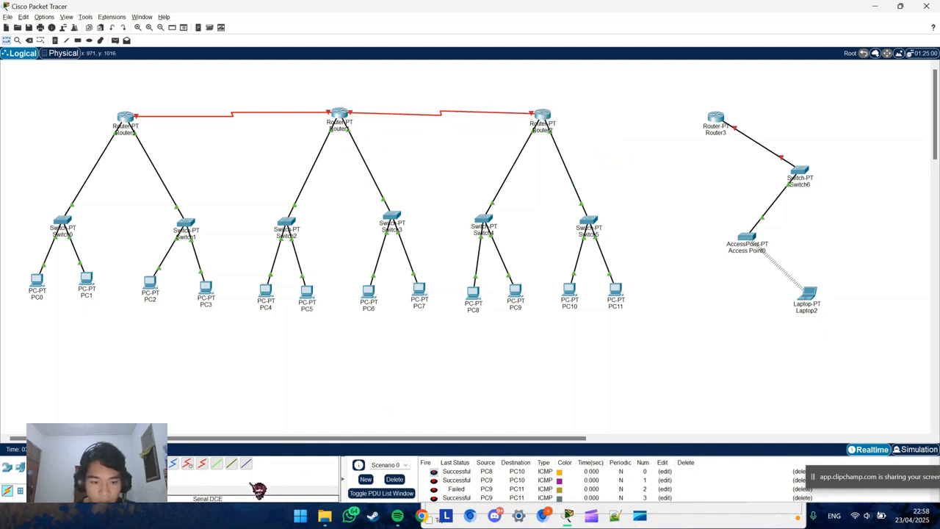
# - Link Router2's Serial3/0 port to Router3's Serial2/0 port with a Serial DCE cable
pyautogui.click(187, 464)
pyautogui.click(551, 116)
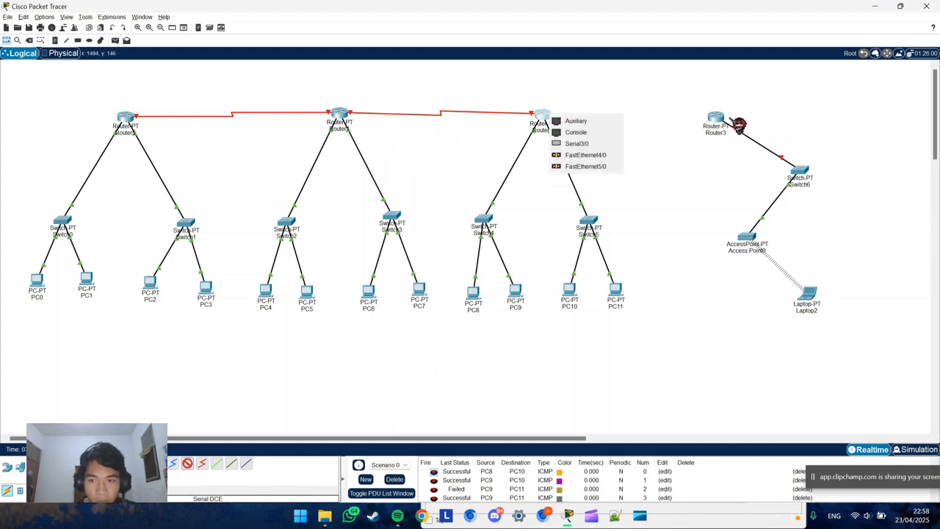
pyautogui.click(592, 144)
pyautogui.click(725, 122)
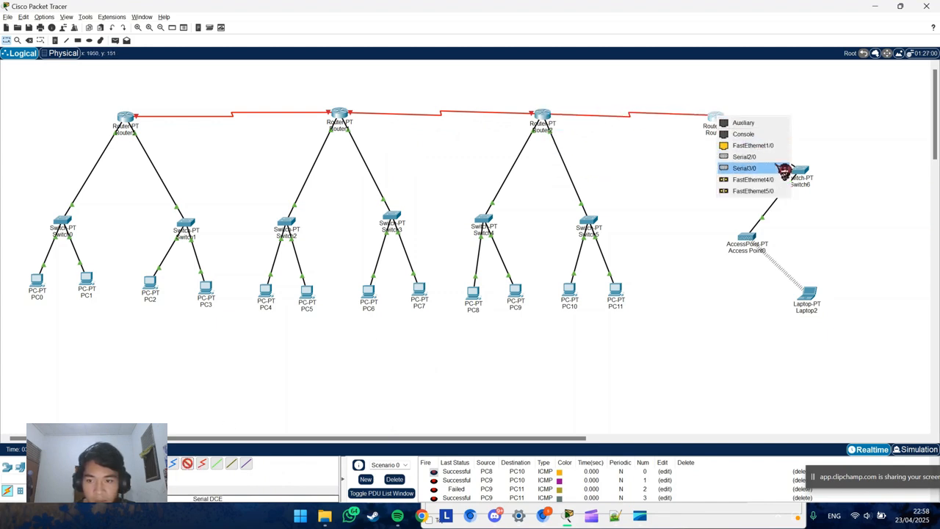
pyautogui.click(778, 159)
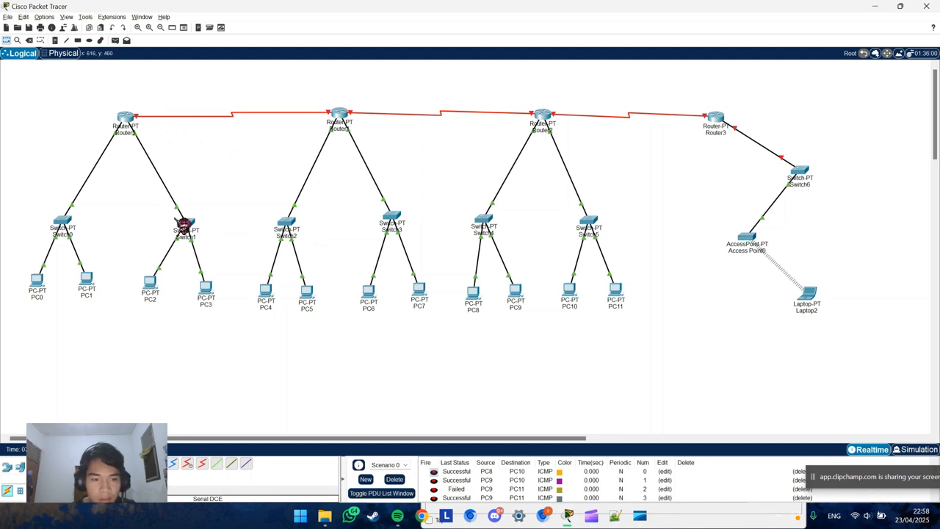
# - Open Router5's command line and try to enter its serial interface from privileged mode with "in serial2/0"
pyautogui.moveTo(874, 484); pyautogui.dragTo(816, 476)
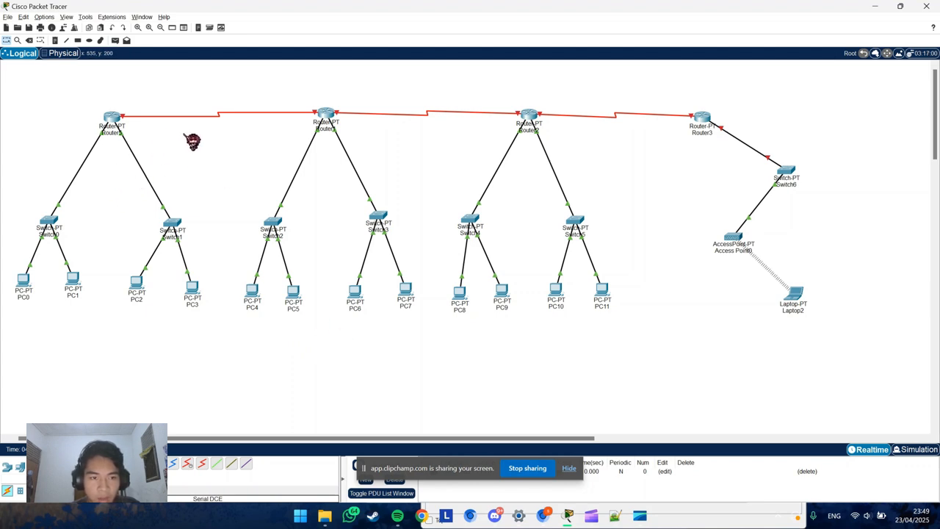
pyautogui.click(119, 126)
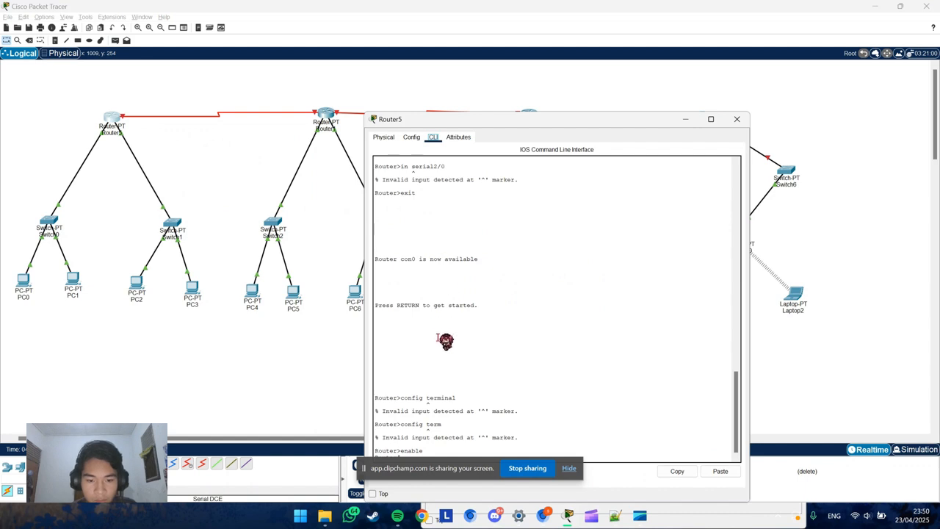
pyautogui.moveTo(477, 478); pyautogui.dragTo(936, 494)
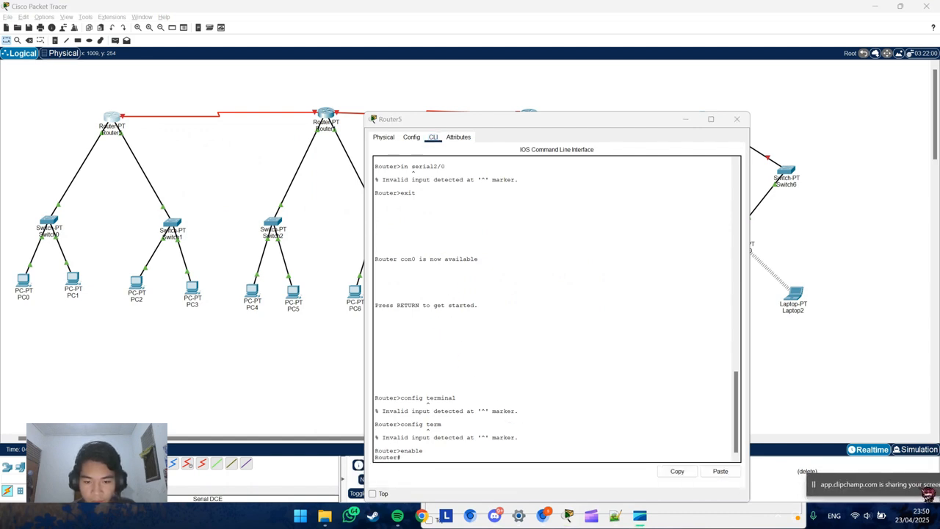
pyautogui.click(461, 462)
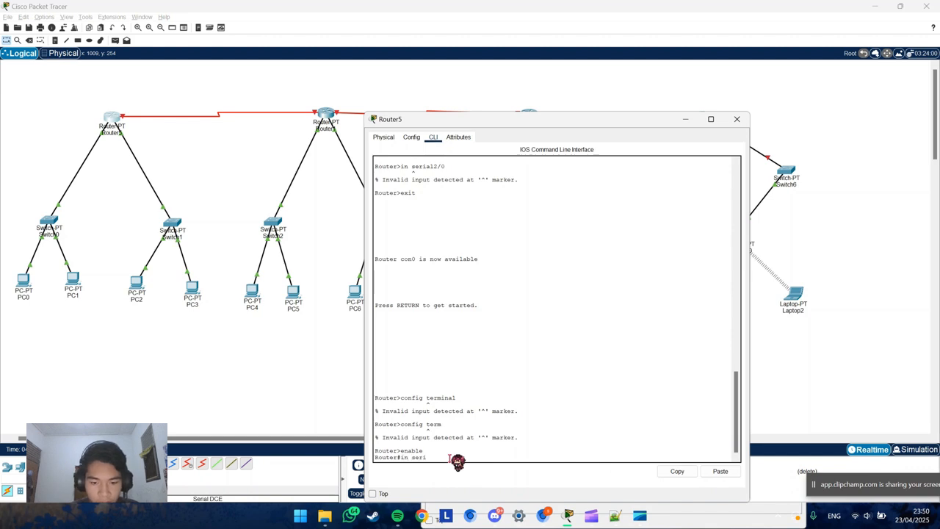
pyautogui.write('in serial2/0')
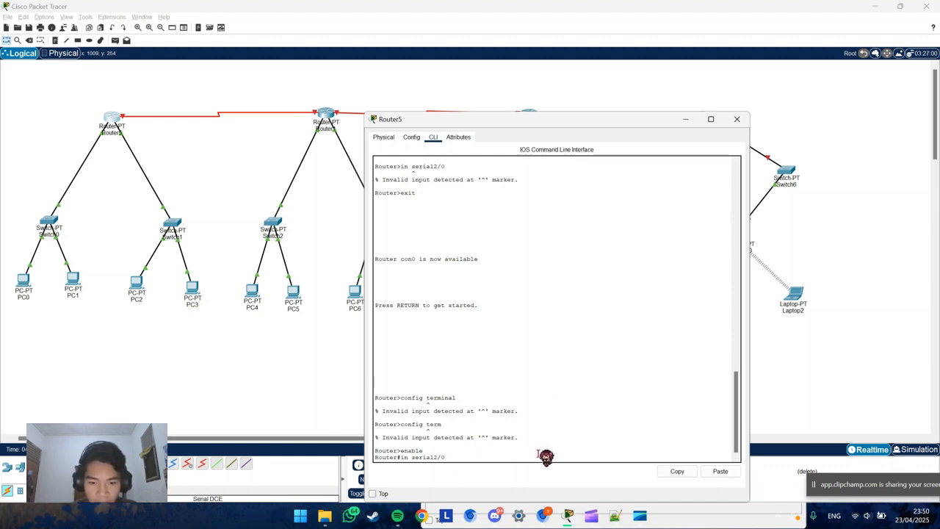
pyautogui.press('Return')
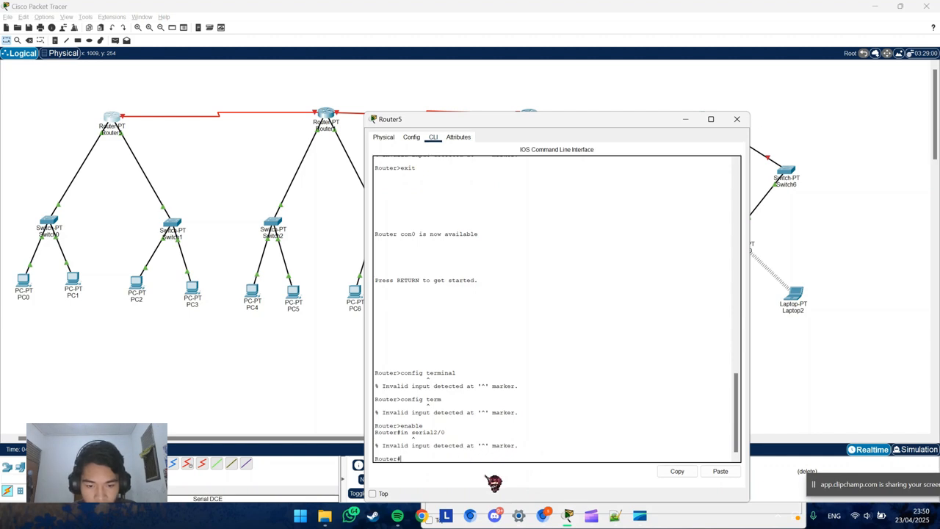
# - Enter Router5's global configuration mode with "config term" and select the interface with "in serial2/0"
pyautogui.write('config ter')
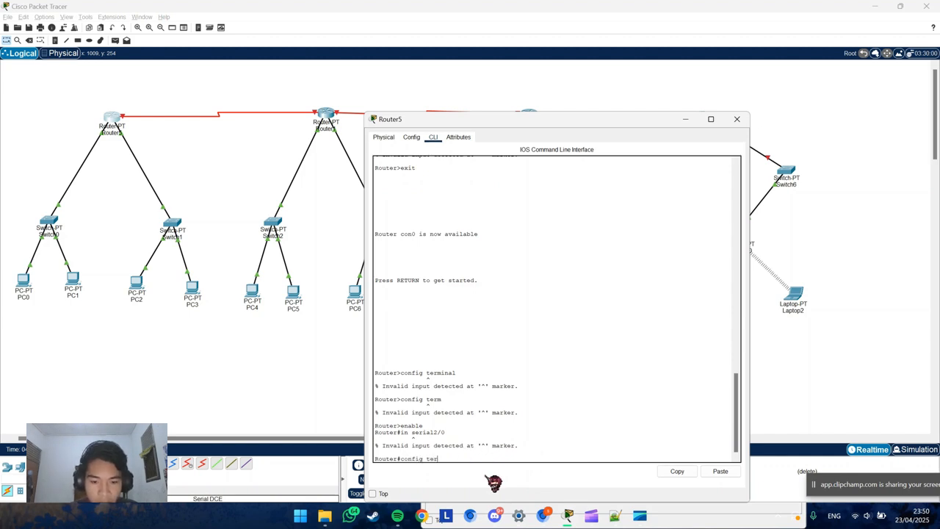
pyautogui.write('m')
pyautogui.press('Return')
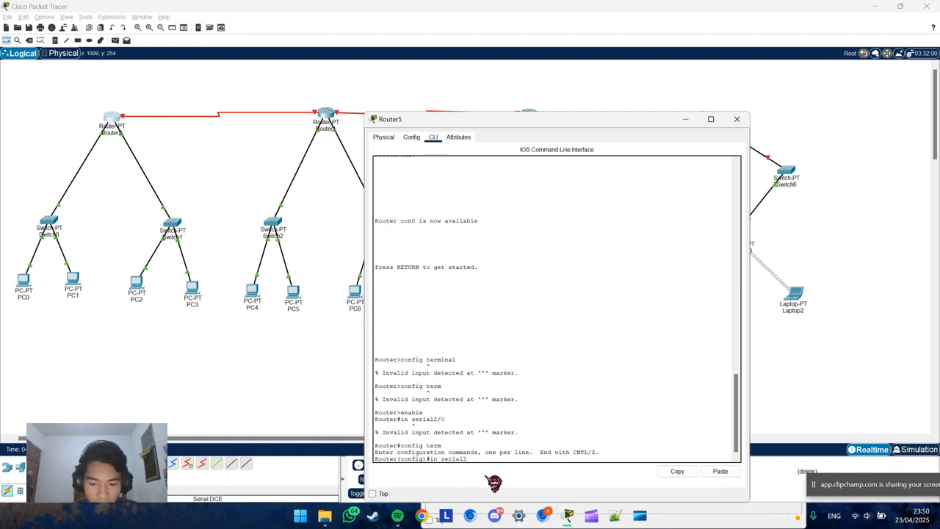
pyautogui.press('Return')
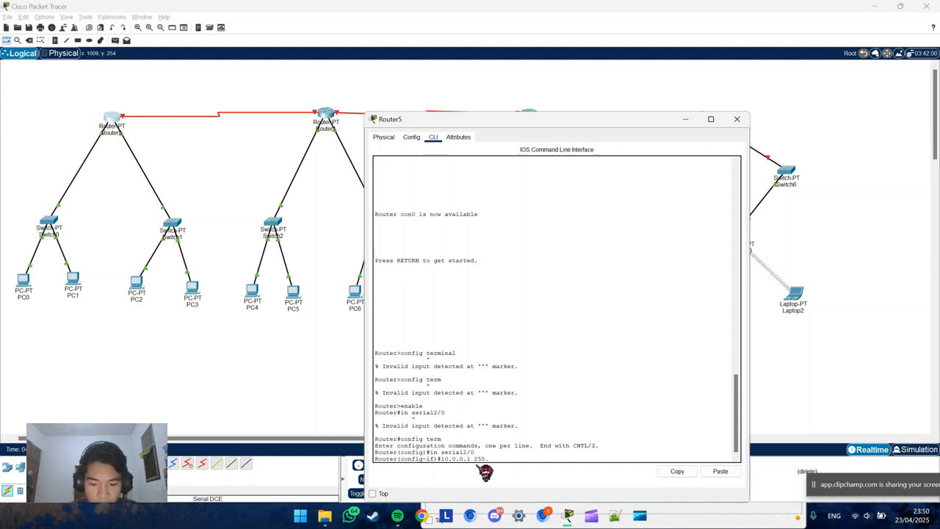
# - Try to address the serial interface with "10.0.0.1 255.0.0.0" and then "ip address 10.0.0.0 255.0.0.0"
pyautogui.write('0.0.0')
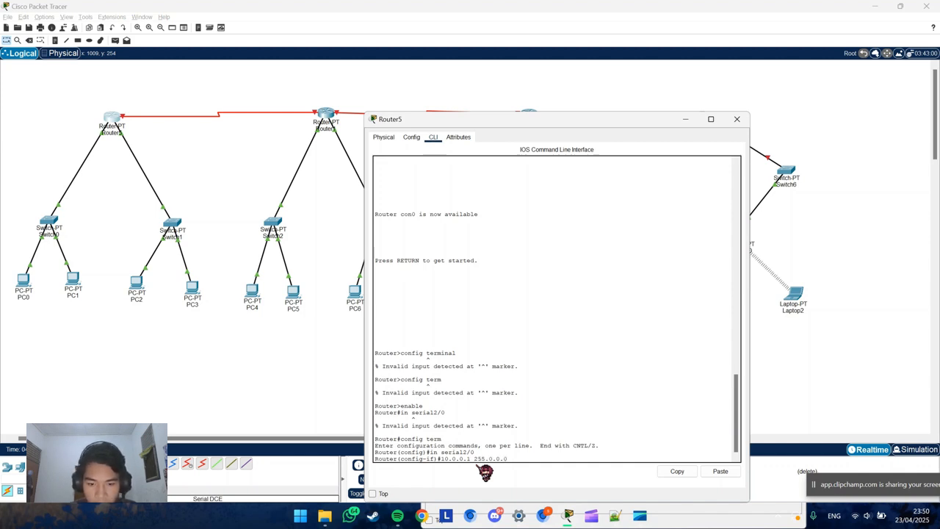
pyautogui.press('Return')
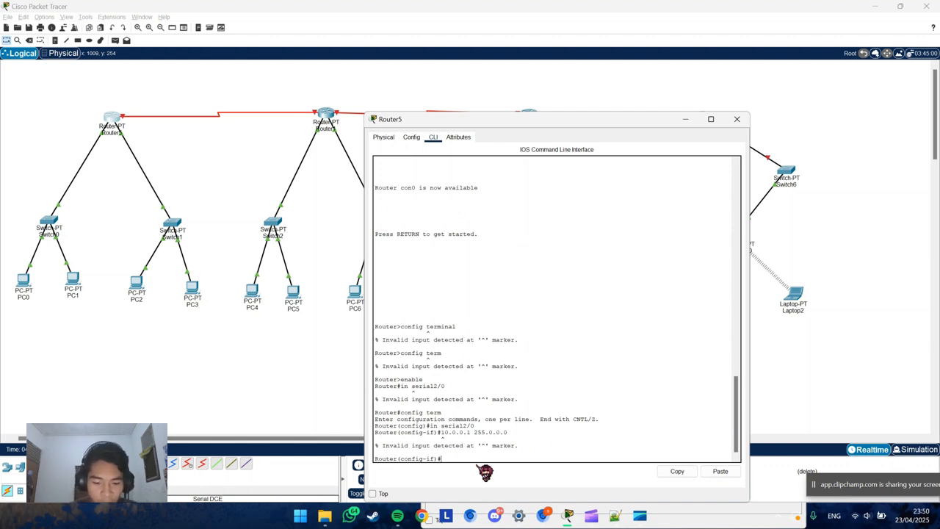
pyautogui.write('ip addre')
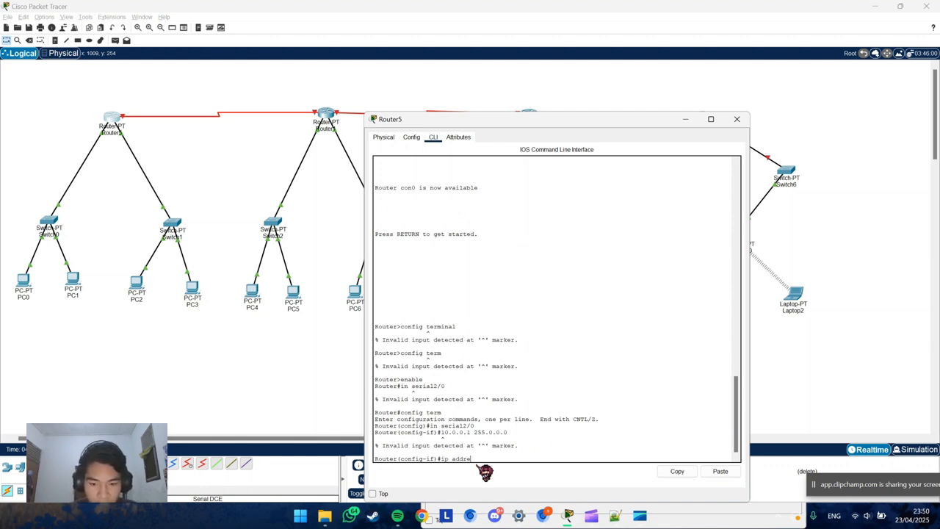
pyautogui.write('ss 10.')
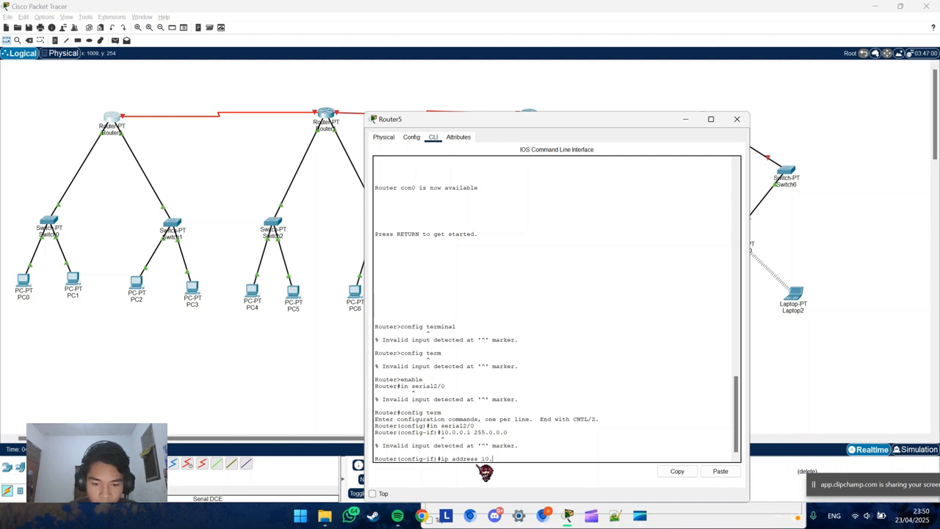
pyautogui.write('0.0.0 25')
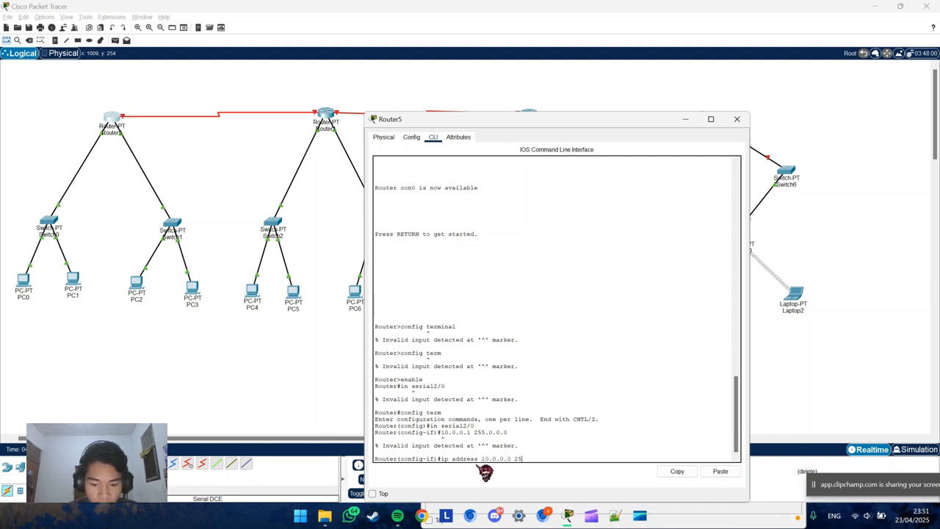
pyautogui.write('5.0.0.0')
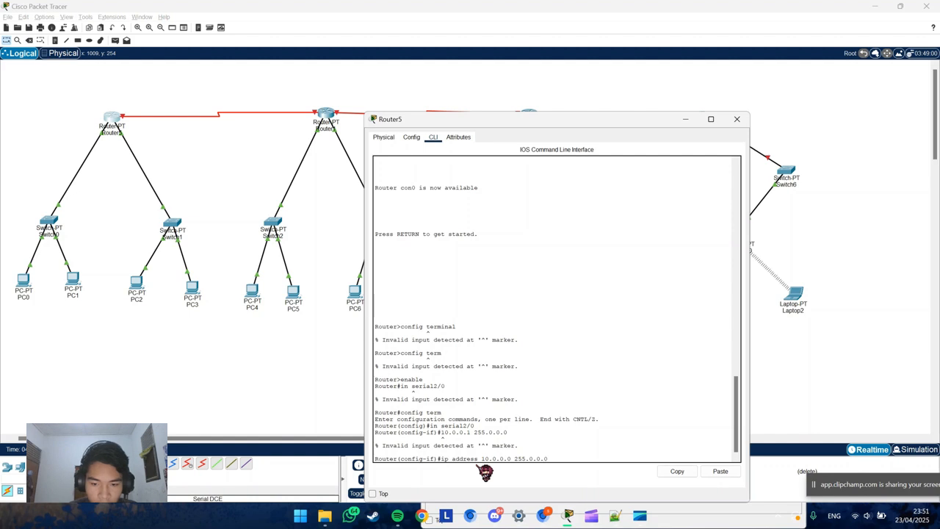
pyautogui.press('Return')
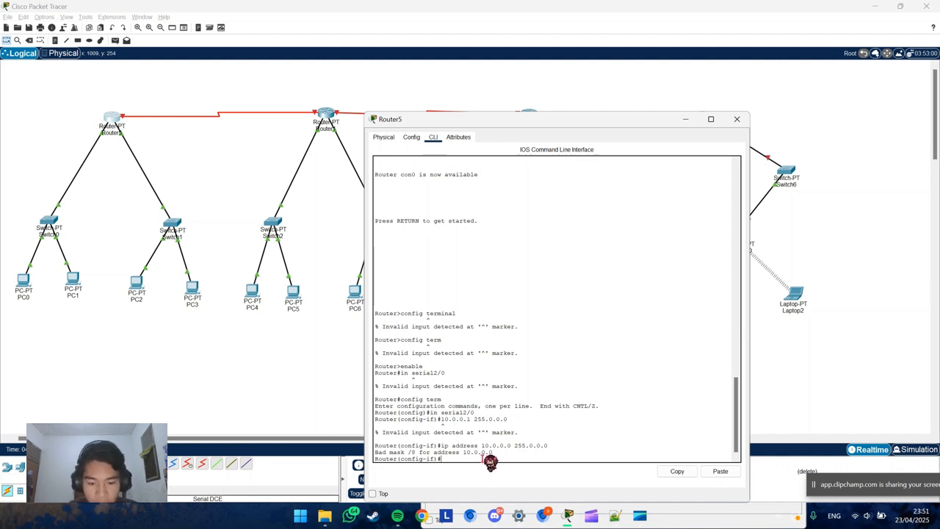
# - Assign IP address 10.0.0.1 with subnet mask 255.0.0.0 to Router5's serial2/0 interface
pyautogui.write('ip address ')
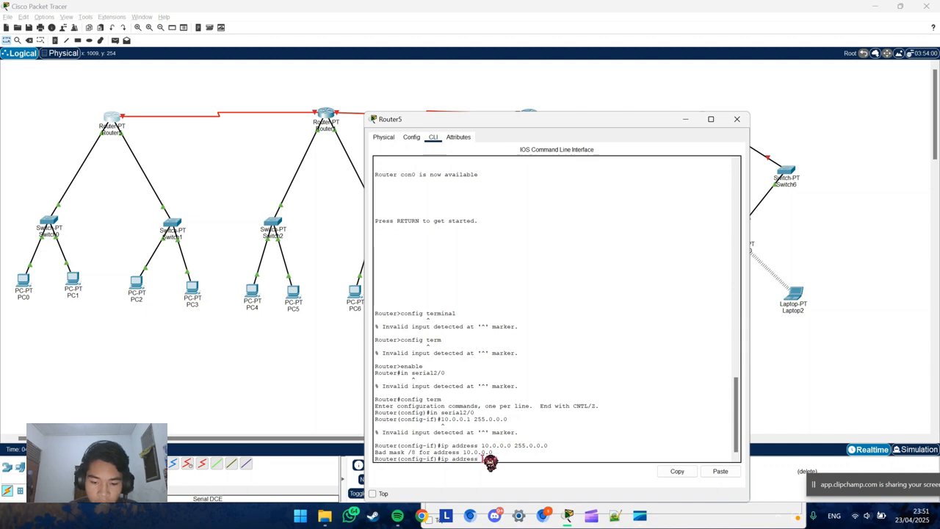
pyautogui.write('10.0.0')
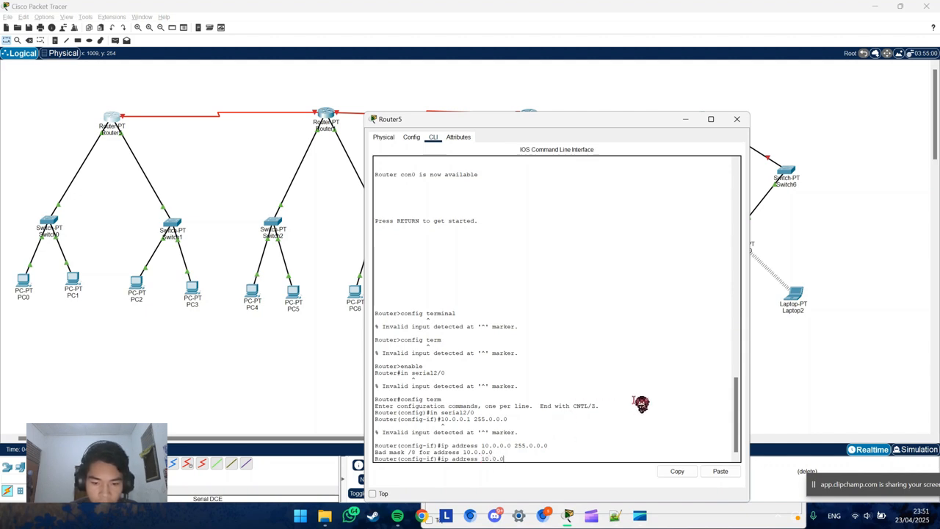
pyautogui.write('.0')
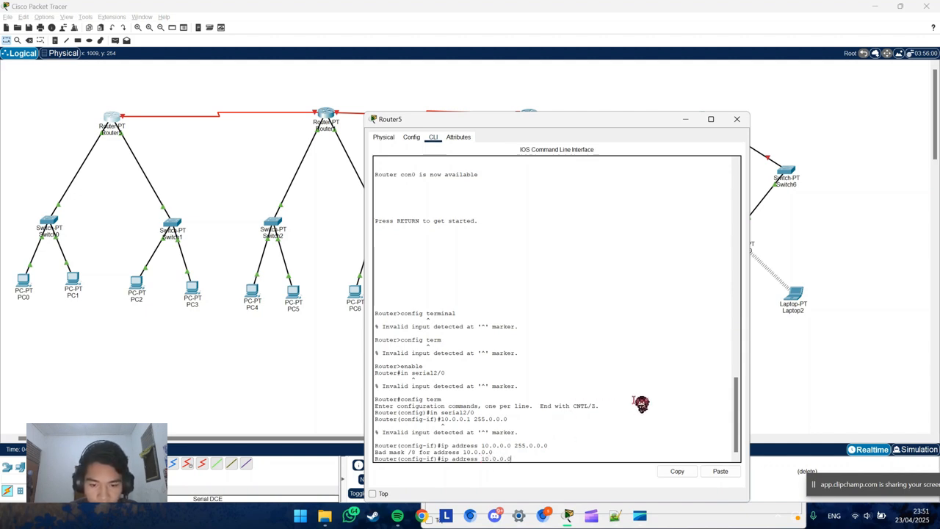
pyautogui.press('BackSpace')
pyautogui.write('1')
pyautogui.write(' 2')
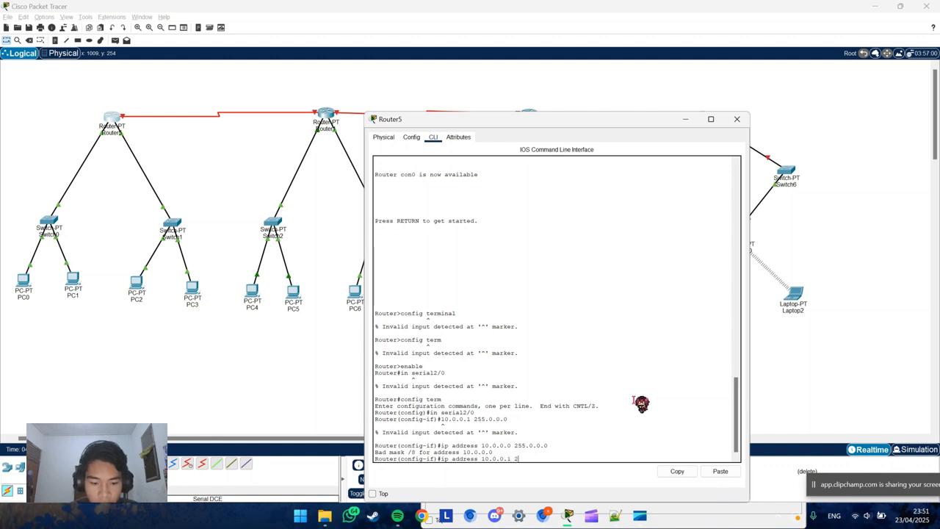
pyautogui.write('55.0.0.0')
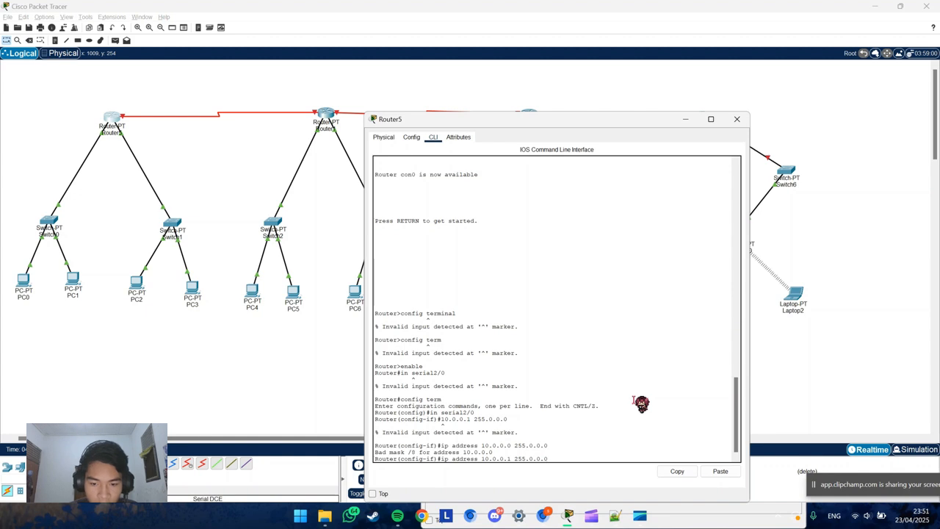
pyautogui.press('Return')
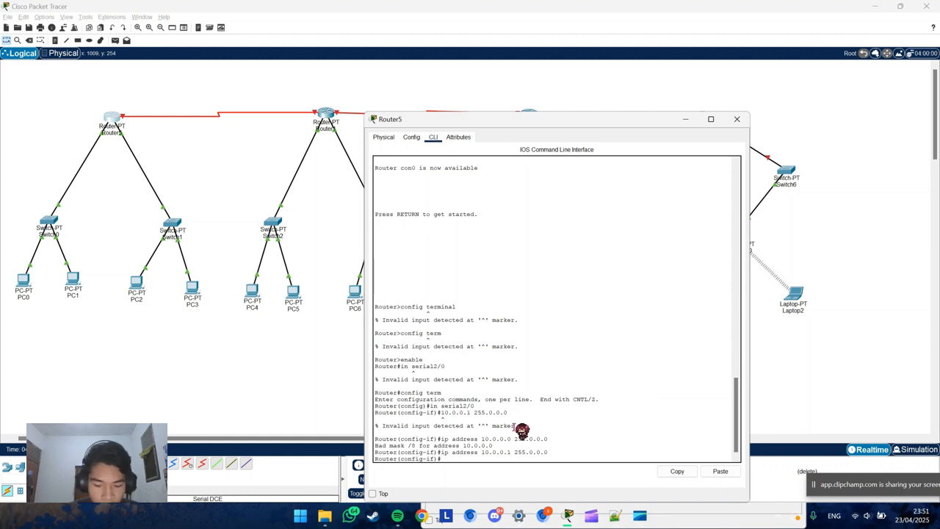
# - Enable Router5's serial2/0 interface with "no sh" and exit interface configuration mode
pyautogui.write('no sh')
pyautogui.press('Return')
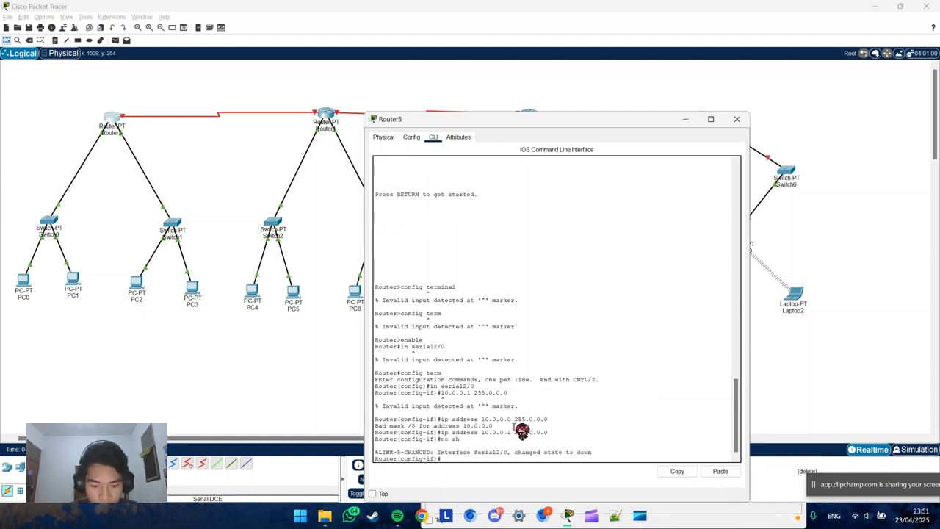
pyautogui.write('exit')
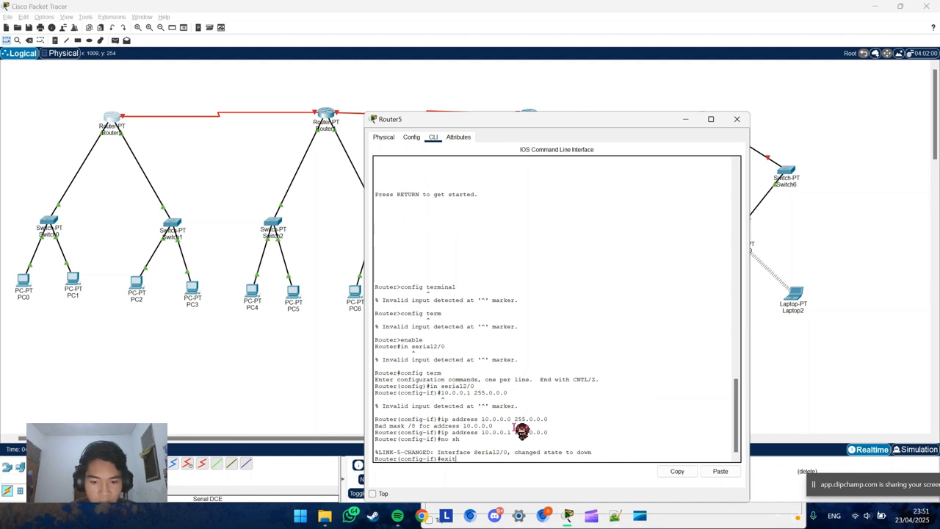
pyautogui.press('Return')
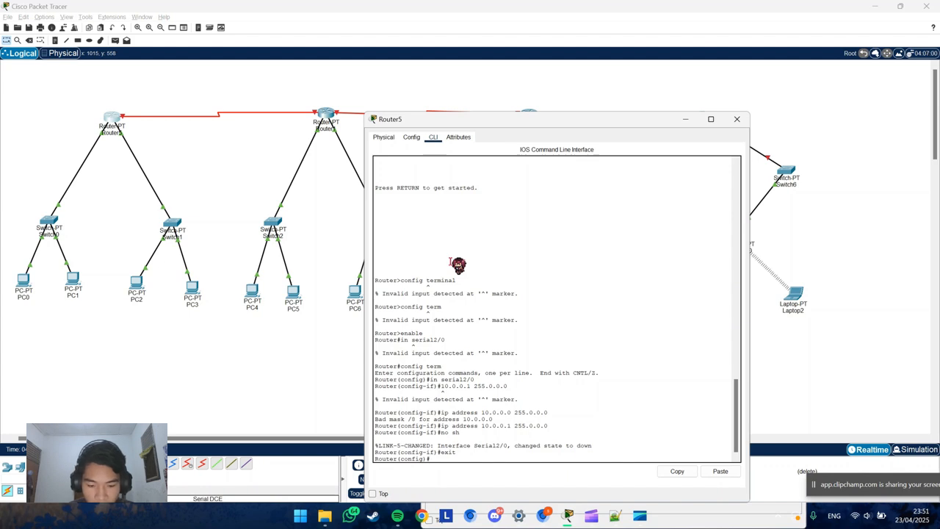
pyautogui.write('in ')
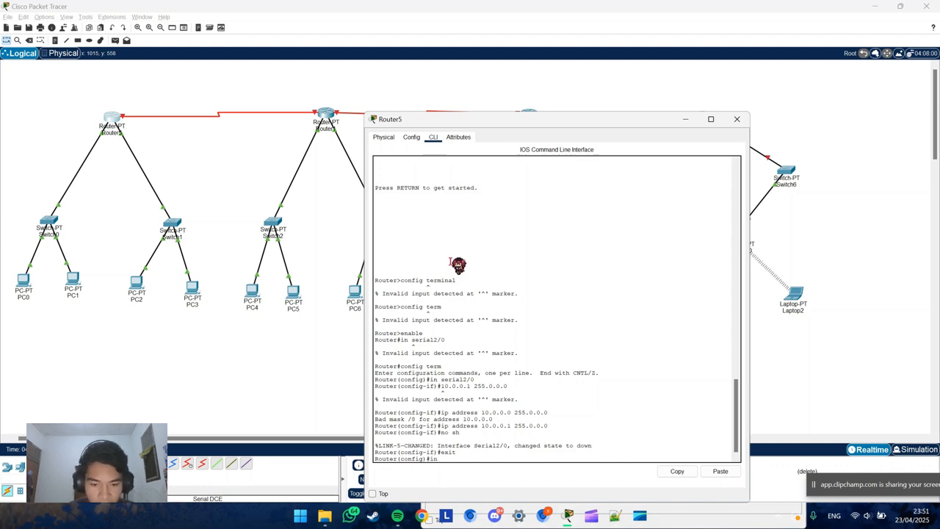
pyautogui.write('serial')
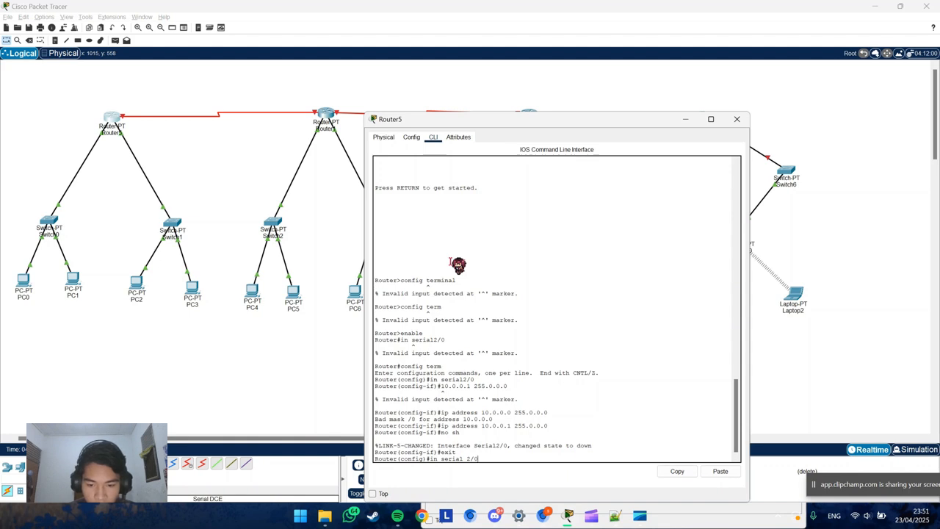
pyautogui.write(' 2/0')
pyautogui.press('BackSpace')
pyautogui.press('BackSpace')
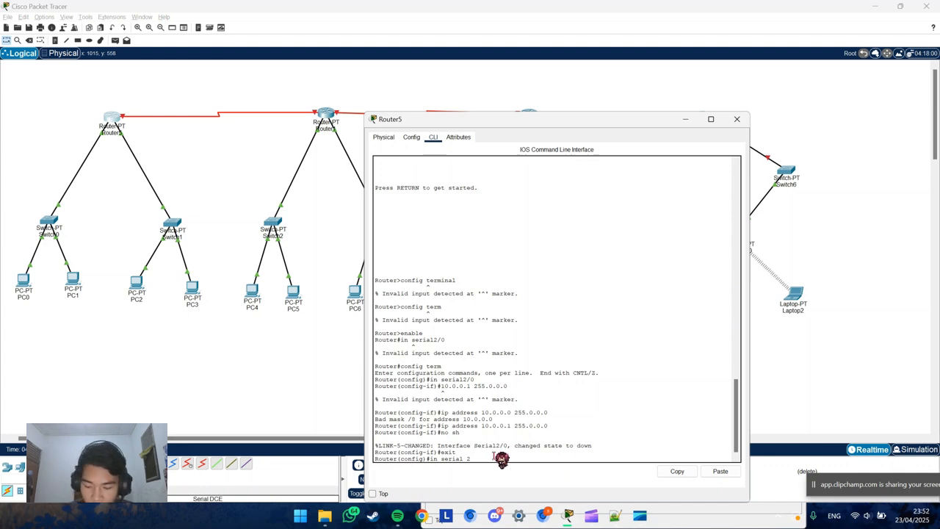
pyautogui.moveTo(924, 495); pyautogui.dragTo(838, 495)
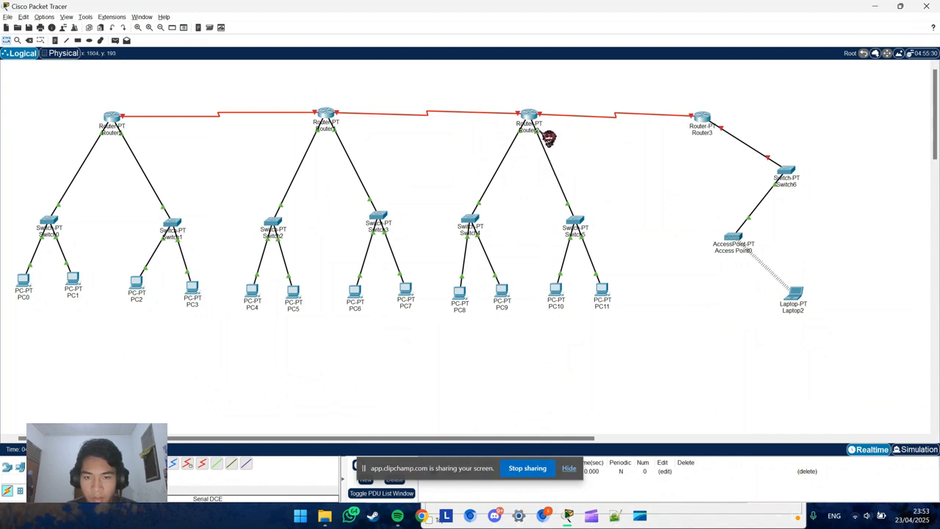
# - Open Router1's command line, enter privileged mode with "enable", and enter global configuration mode with "config term"
pyautogui.click(328, 121)
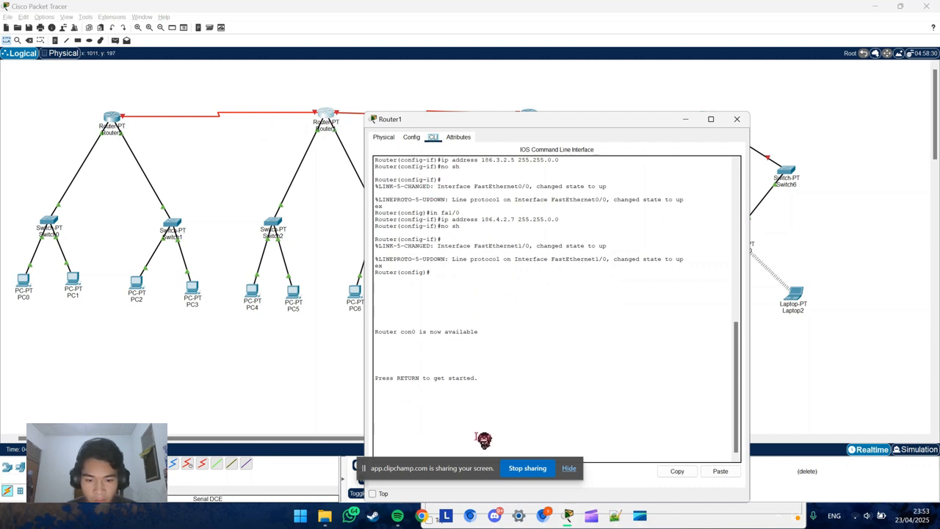
pyautogui.click(568, 468)
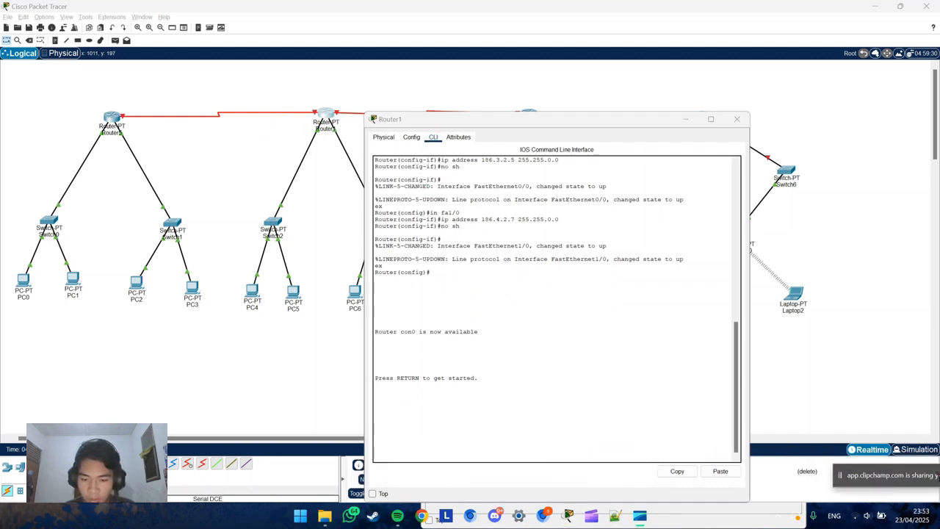
pyautogui.click(490, 455)
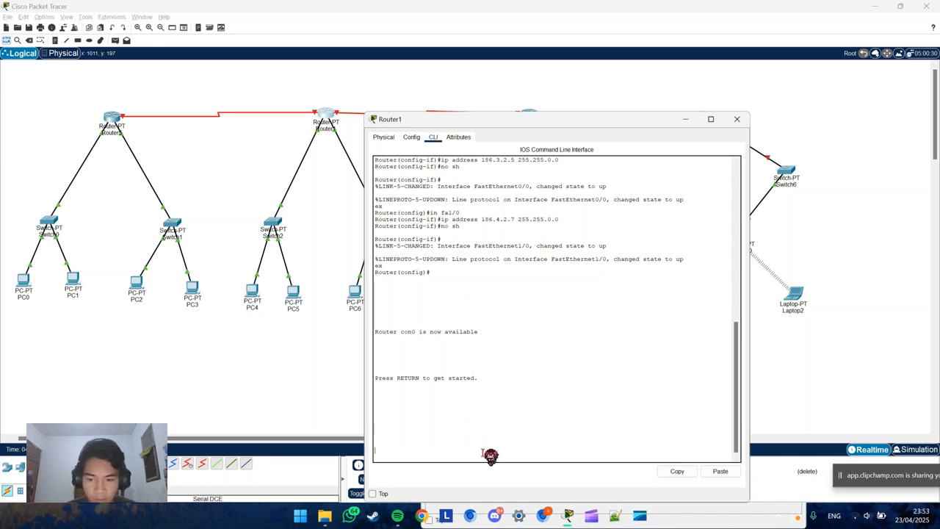
pyautogui.press('Return')
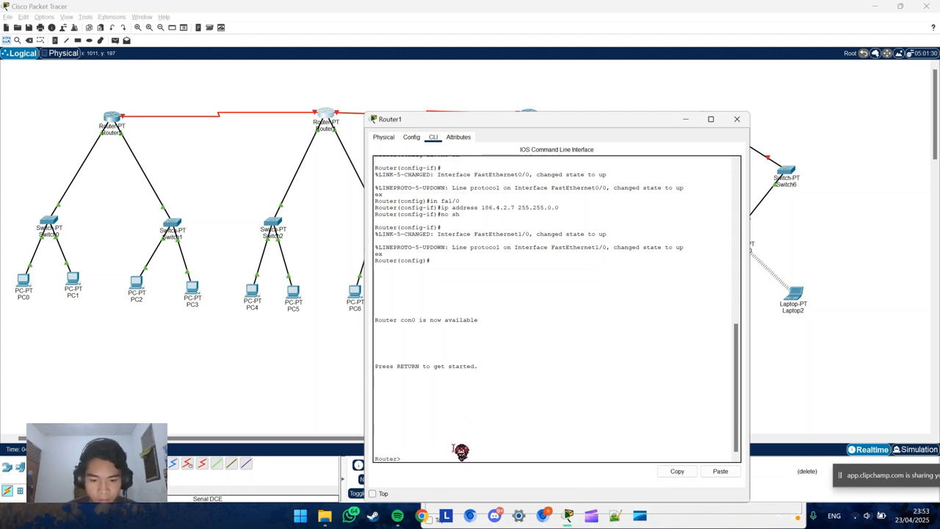
pyautogui.write('enable')
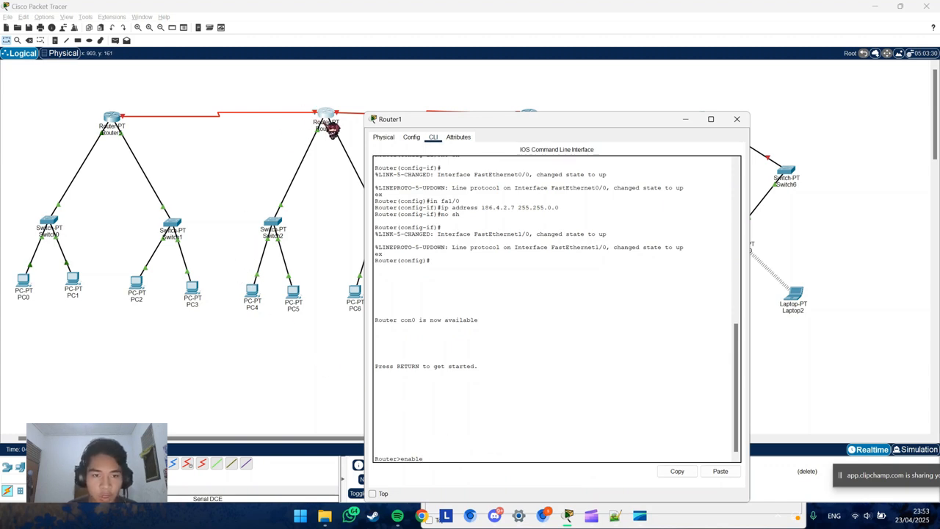
pyautogui.press('Return')
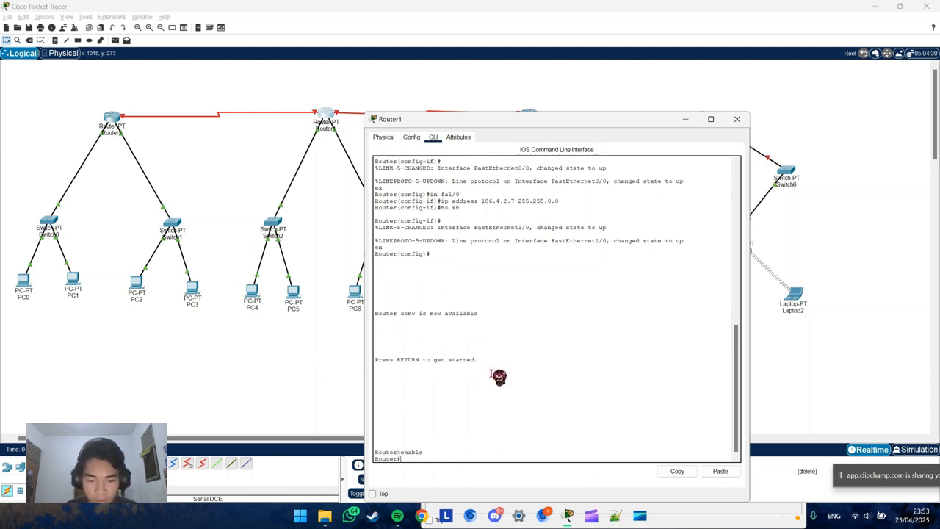
pyautogui.write('config term')
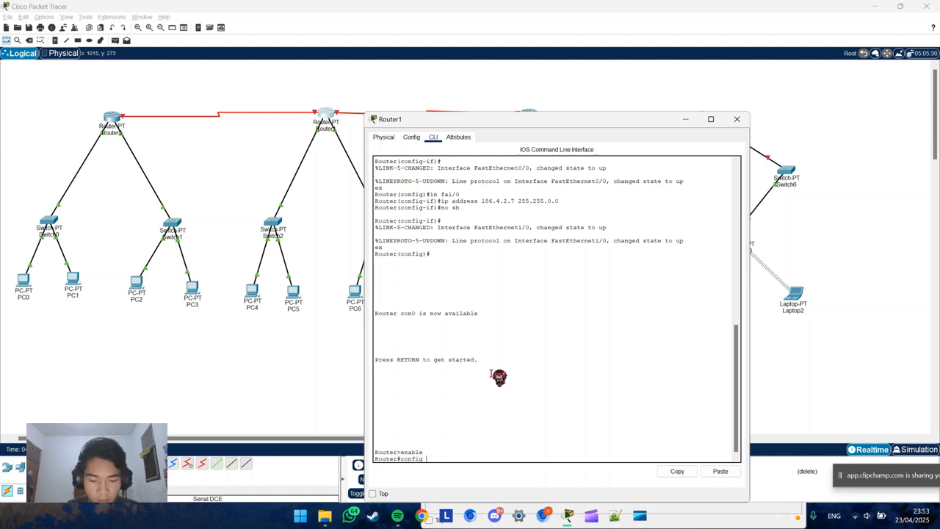
pyautogui.press('Return')
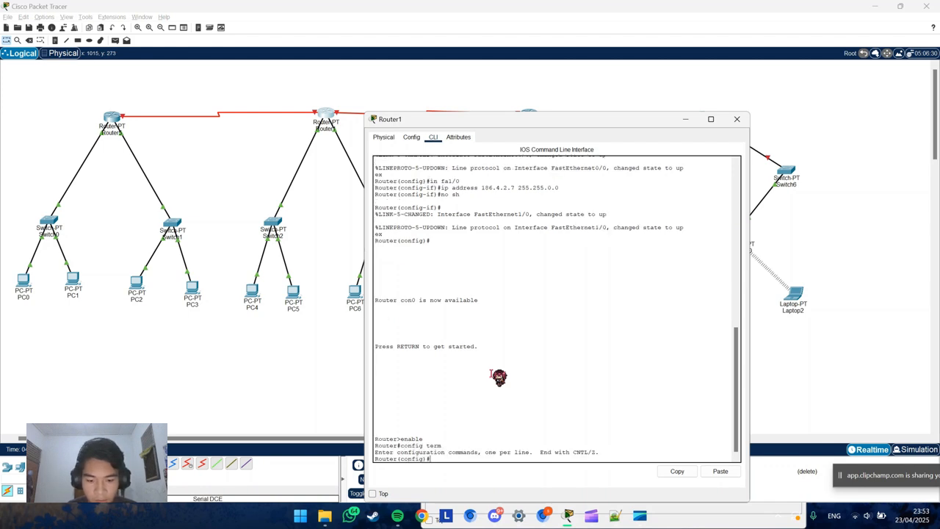
# - Select Router1's serial 2/0 interface and assign it IP address 10.0.0.2 with subnet mask 255.0.0.0
pyautogui.write('in serial 2/0')
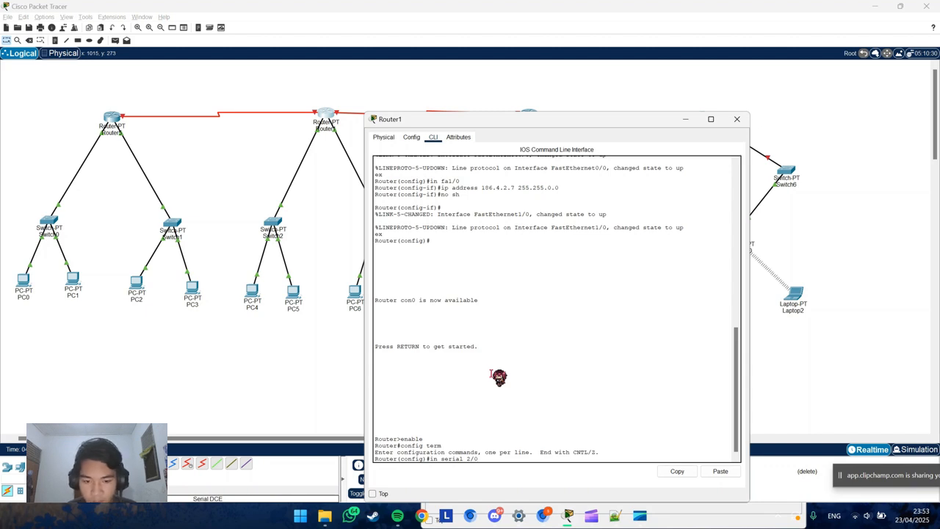
pyautogui.press('Return')
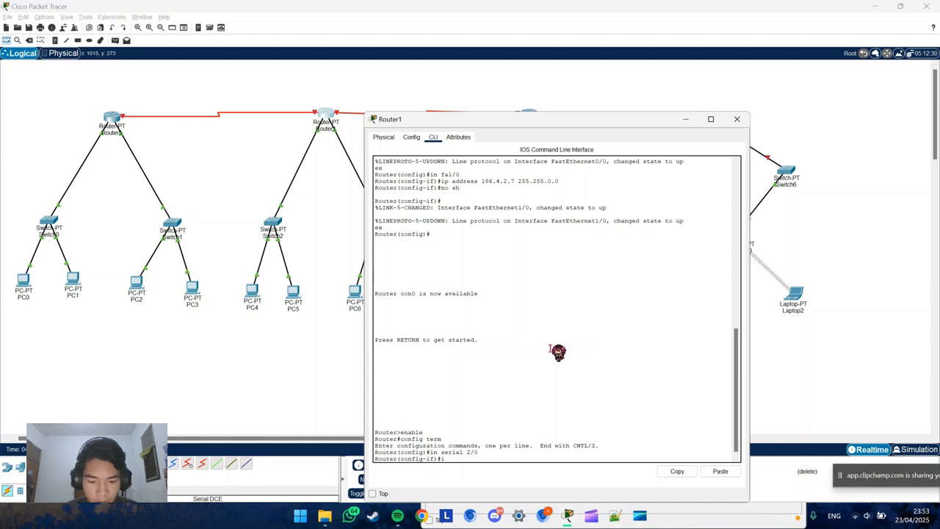
pyautogui.write('ip address')
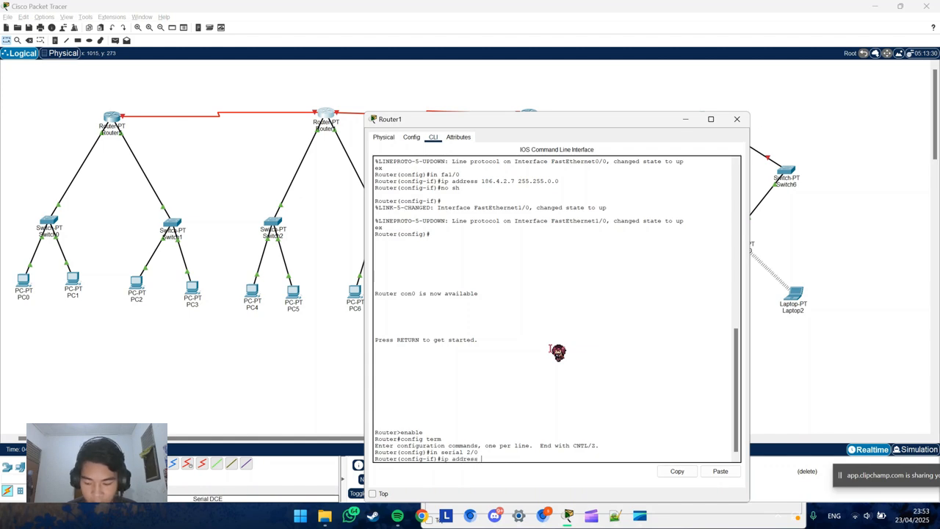
pyautogui.write(' 10')
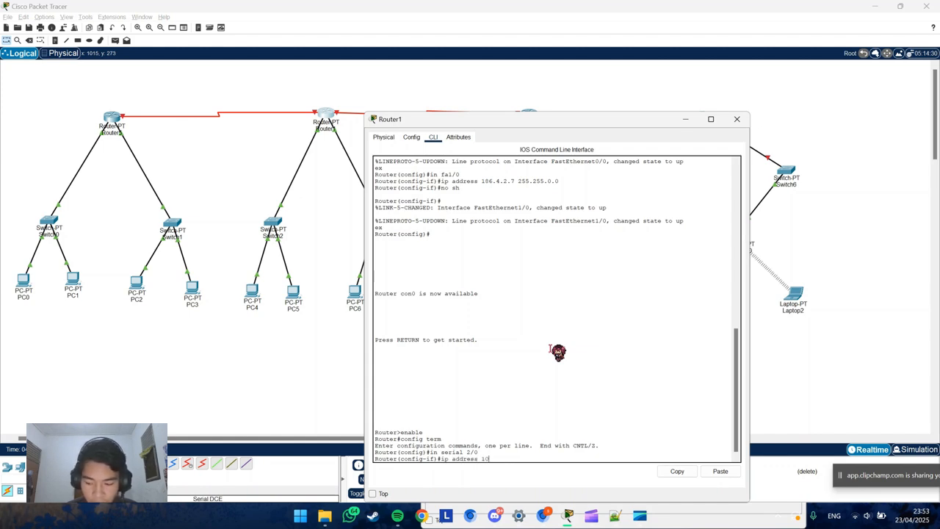
pyautogui.write('.0.0')
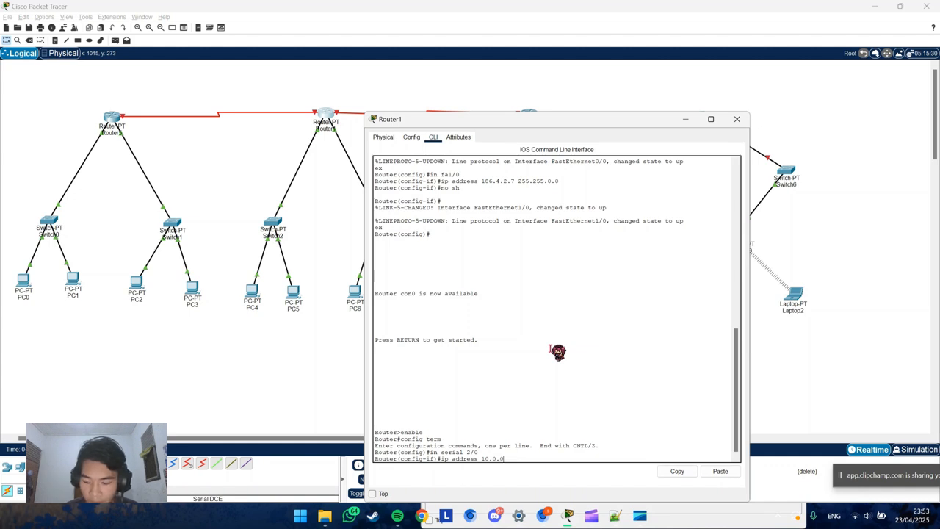
pyautogui.write('.2')
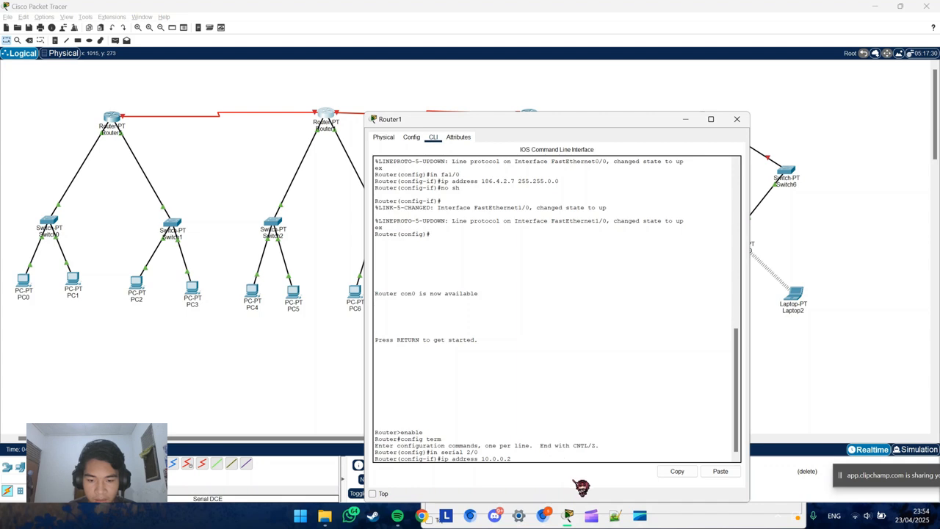
pyautogui.write(' 255.0.0.0')
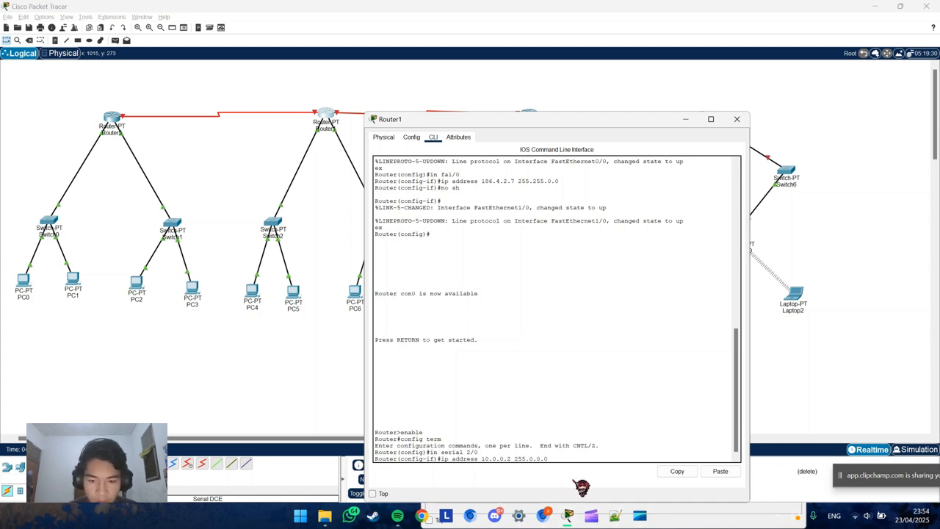
pyautogui.press('Return')
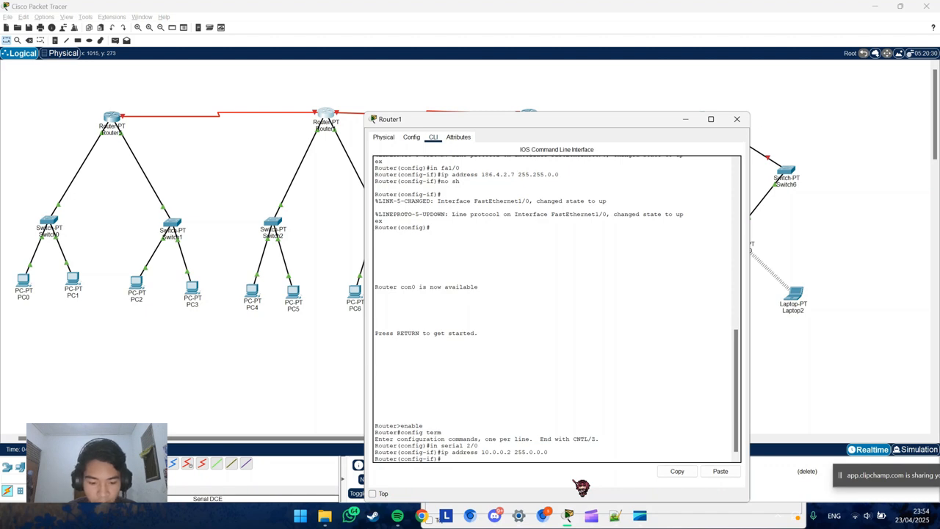
# - Enable Router1's serial 2/0 interface with "no sh" and exit interface configuration mode
pyautogui.write('no sh')
pyautogui.press('Return')
pyautogui.write('ex')
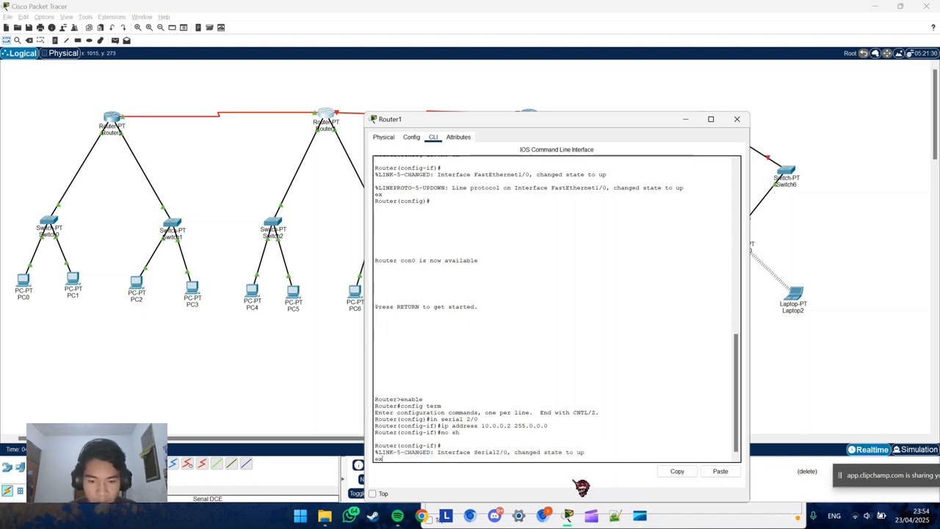
pyautogui.write('it')
pyautogui.press('Return')
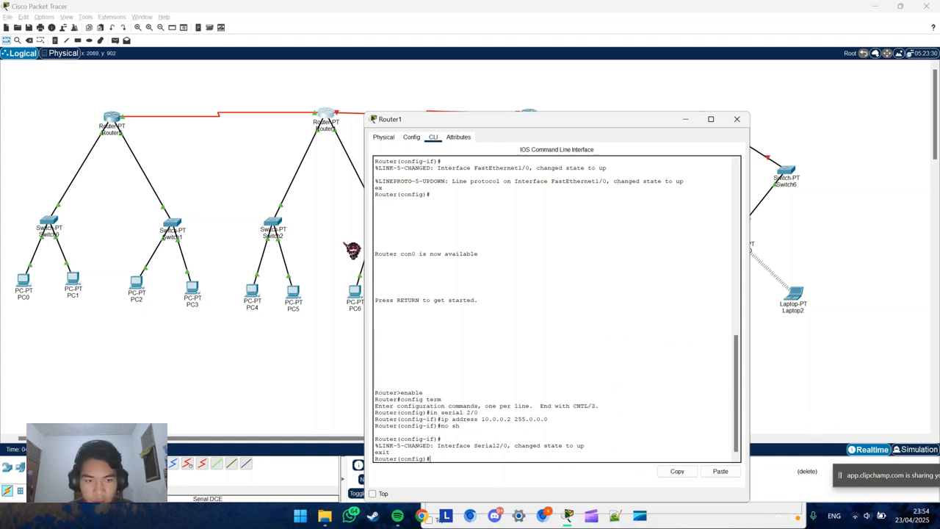
# - Move the Router1 window clear of the router links and select its second serial interface with "in serial3/0"
pyautogui.moveTo(458, 132); pyautogui.dragTo(522, 151)
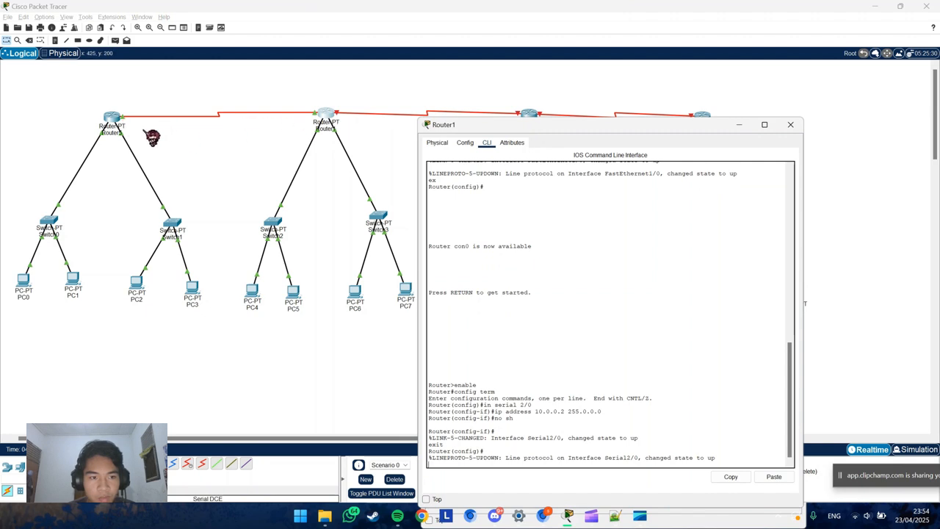
pyautogui.moveTo(573, 126); pyautogui.dragTo(651, 135)
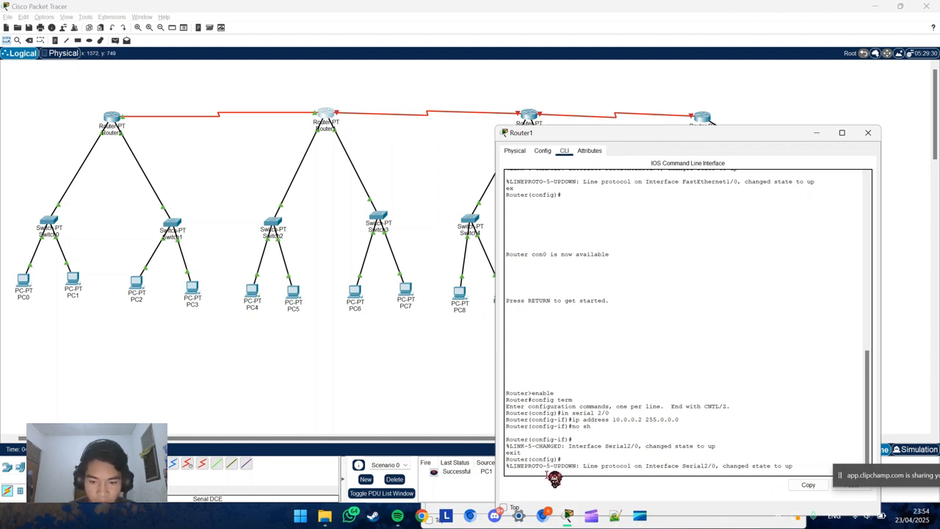
pyautogui.press('Return')
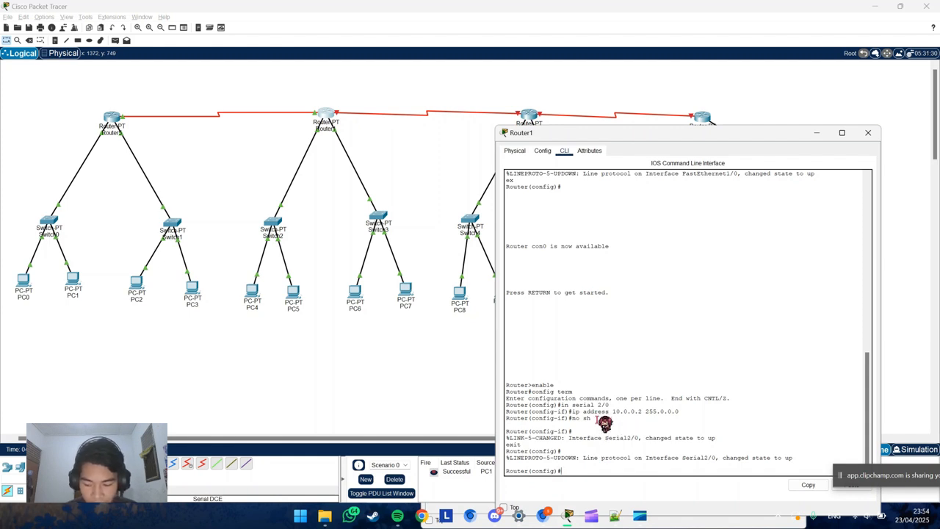
pyautogui.write('in sr')
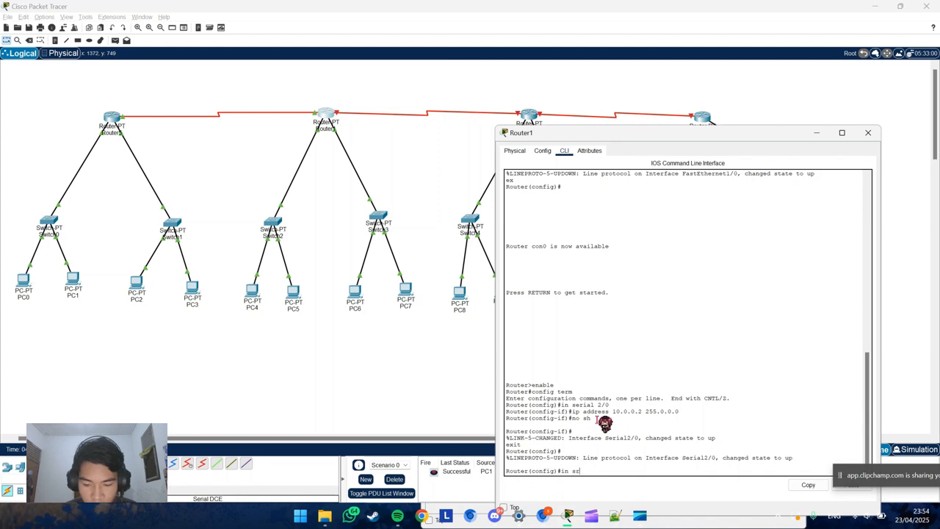
pyautogui.press('BackSpace')
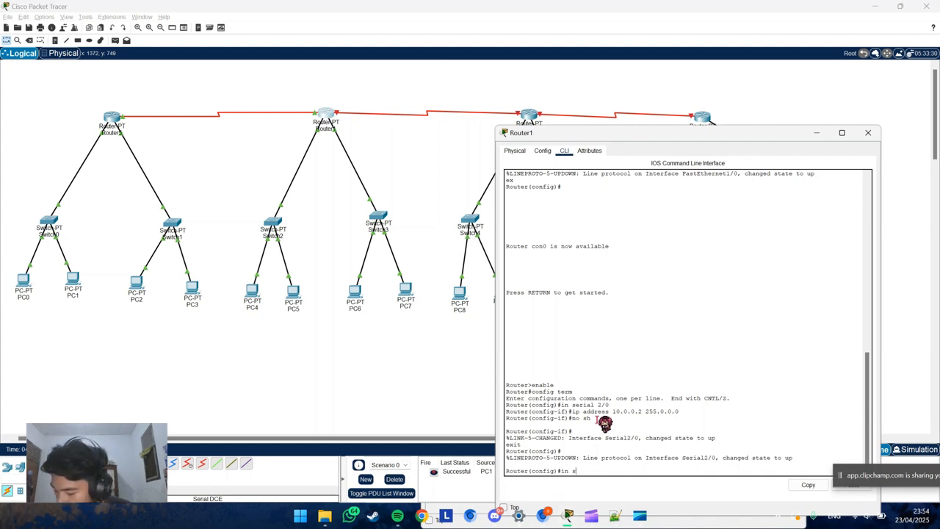
pyautogui.write('erial')
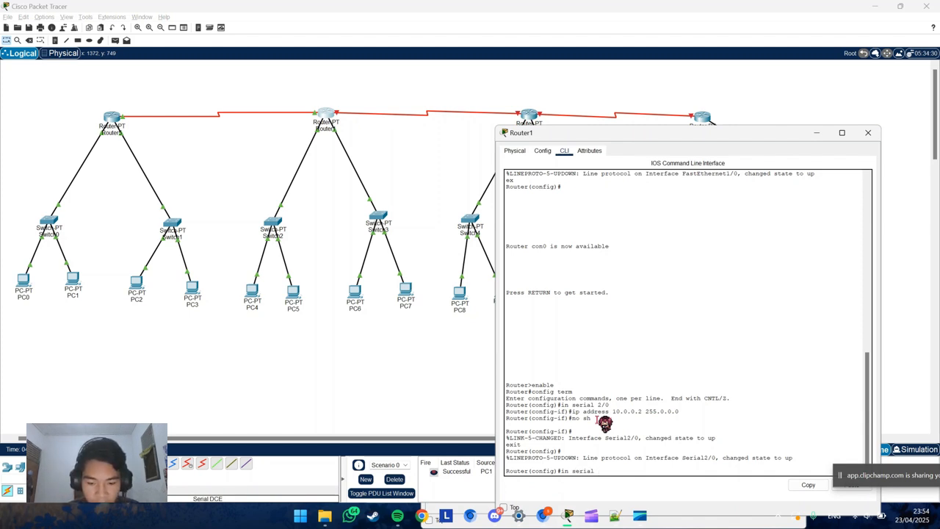
pyautogui.write('3/')
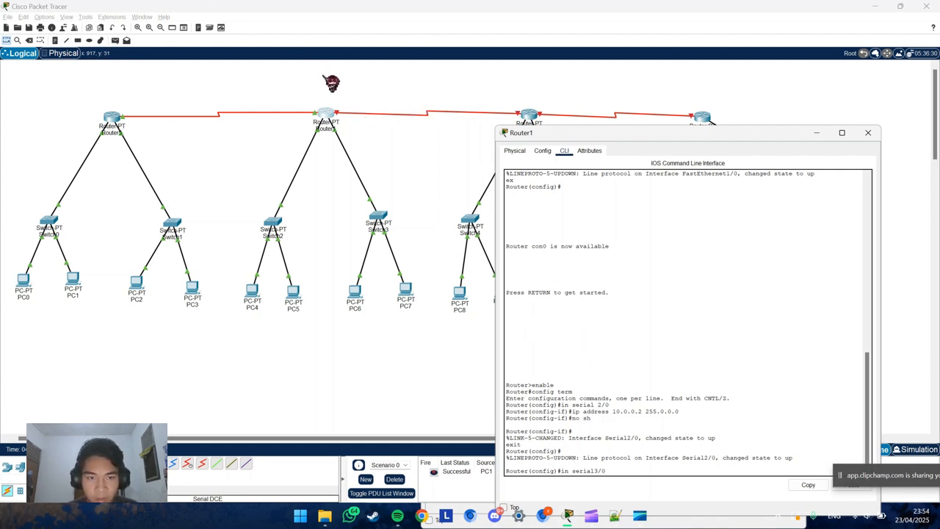
pyautogui.write('0')
pyautogui.press('Return')
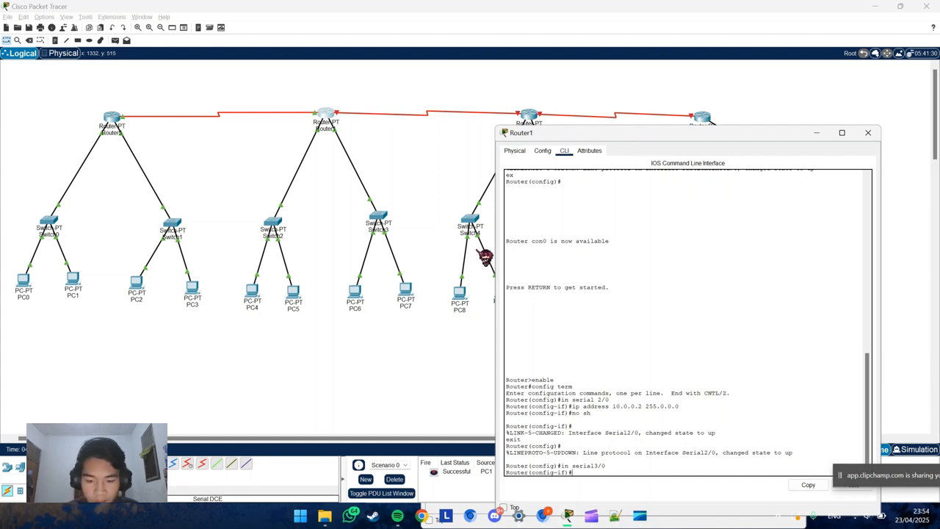
# - Try to assign Router1's serial 3/0 interface IP address 20.0.0.1 with subnet mask 255.0.0.0
pyautogui.write('ip addre')
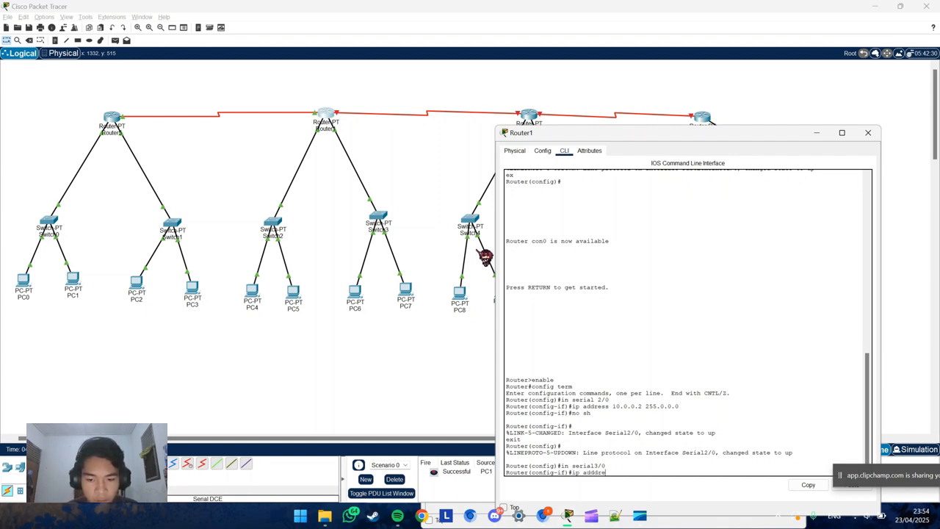
pyautogui.write('sss')
pyautogui.write(' 20')
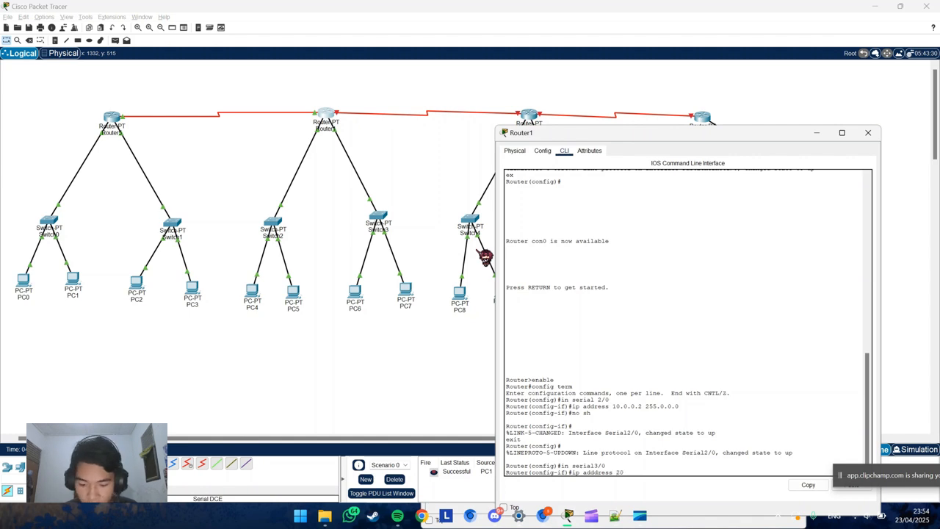
pyautogui.write('.0.0.1')
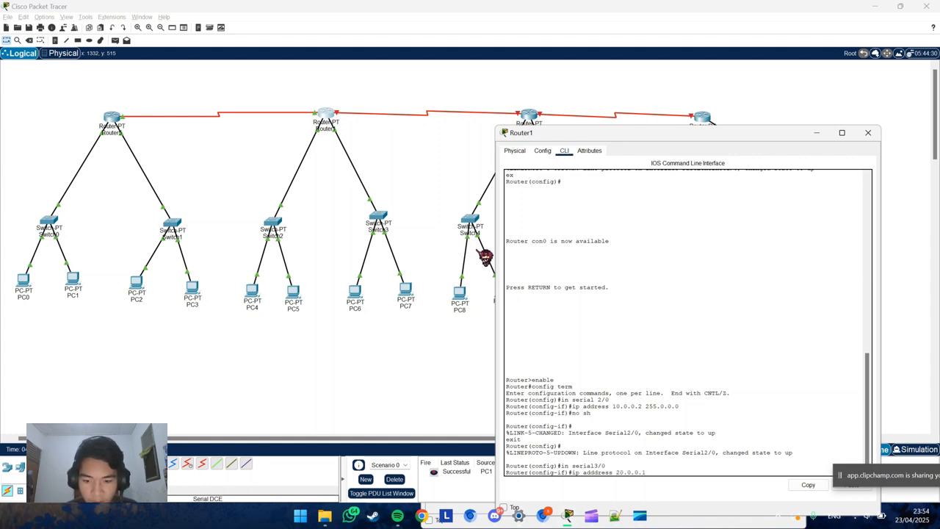
pyautogui.write(' 255')
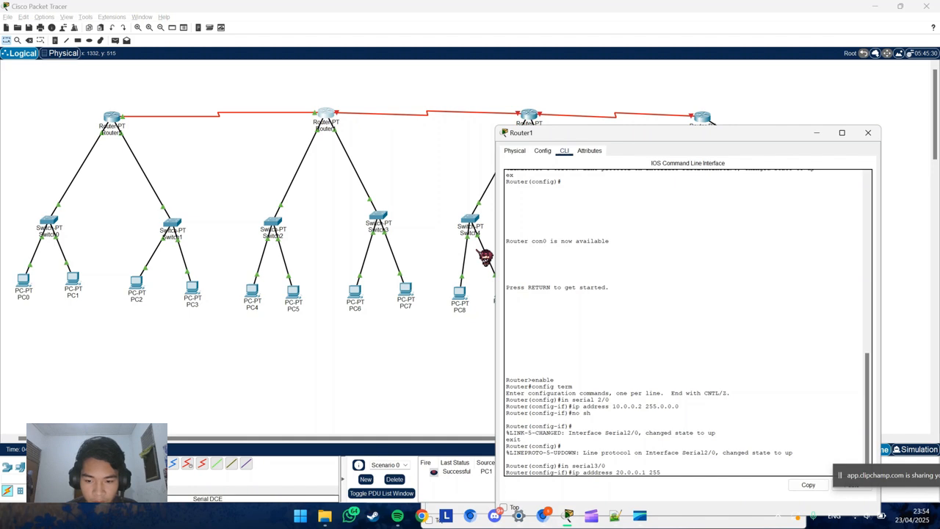
pyautogui.write('.0.0.0')
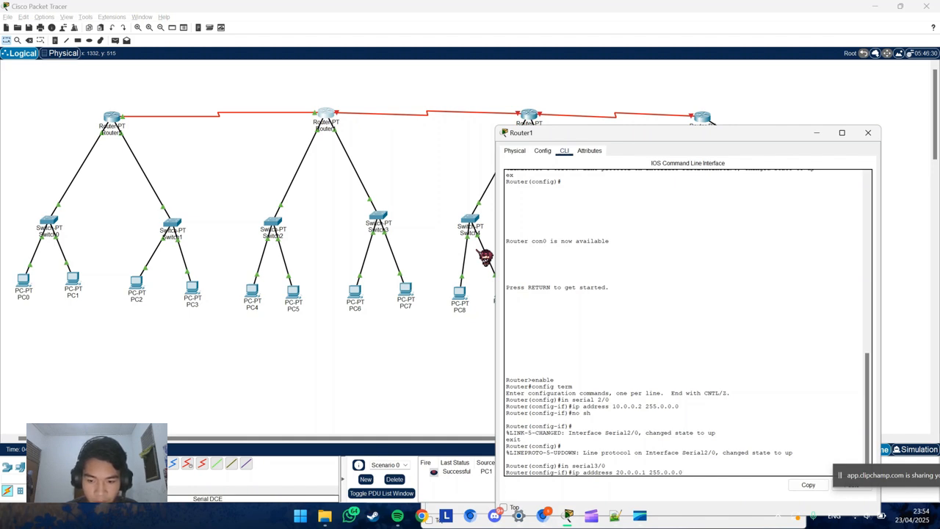
pyautogui.press('Return')
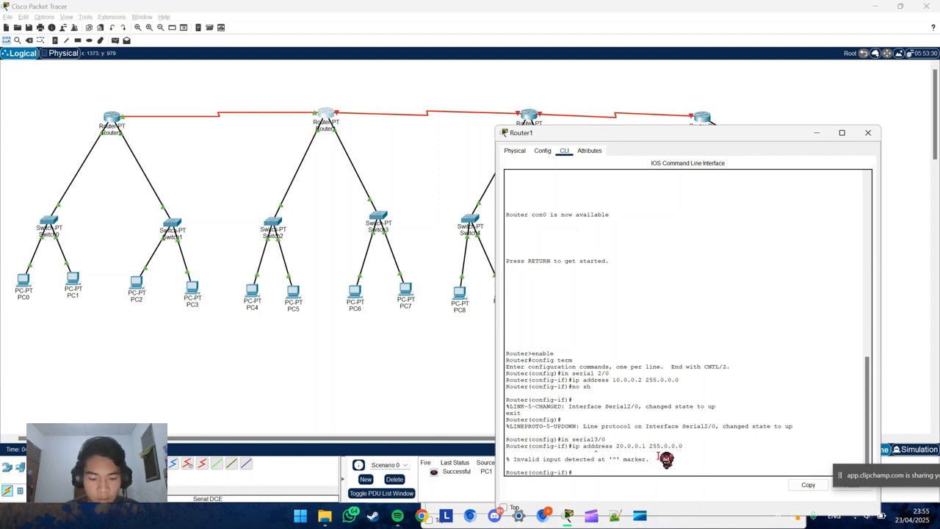
# - Return Router1 to global configuration mode with "config term" and move the screen-sharing bar out of the way
pyautogui.write('config term')
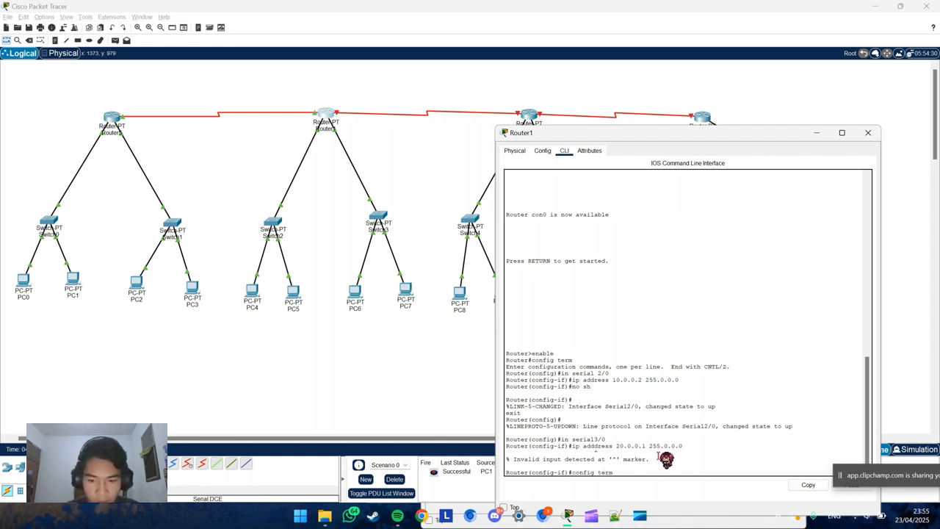
pyautogui.press('Return')
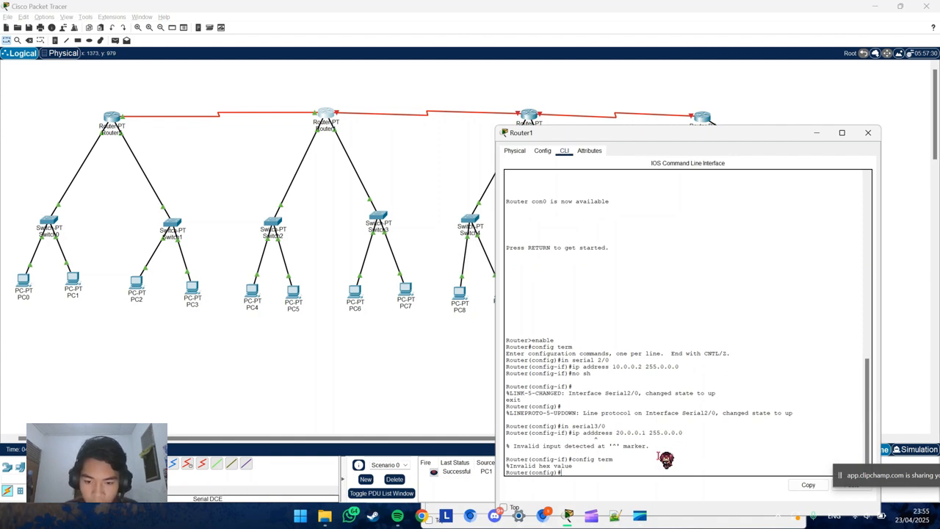
pyautogui.moveTo(895, 479); pyautogui.dragTo(788, 486)
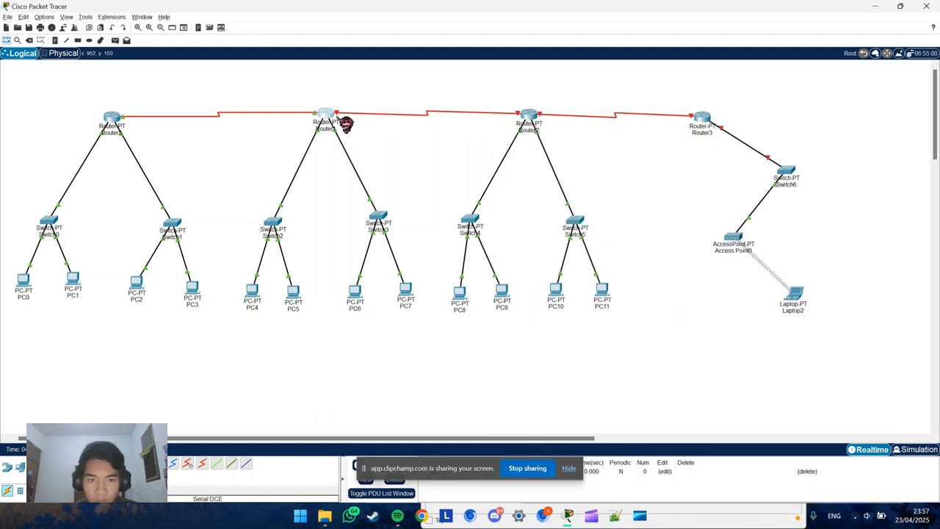
# - Reopen Router1, enable its serial 3/0 interface with "no sh", and enter "exit" before closing its window
pyautogui.click(345, 125)
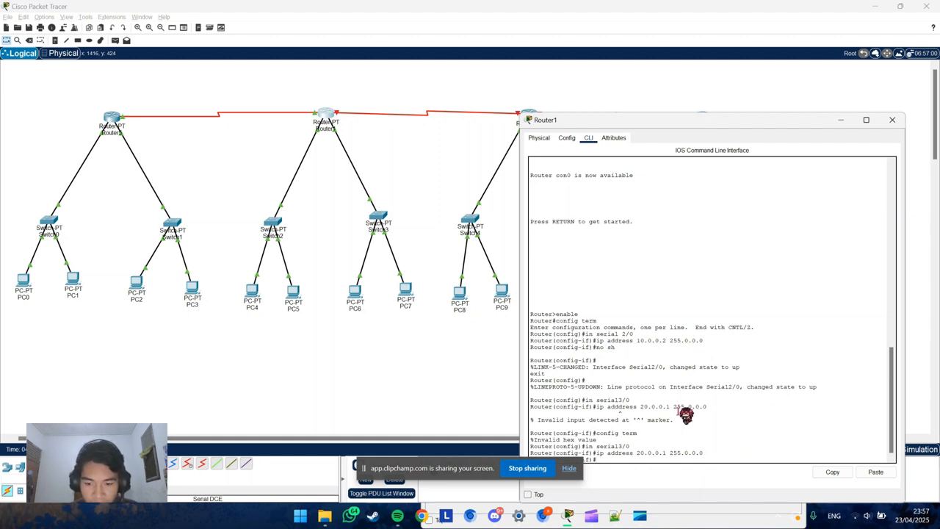
pyautogui.write('no s')
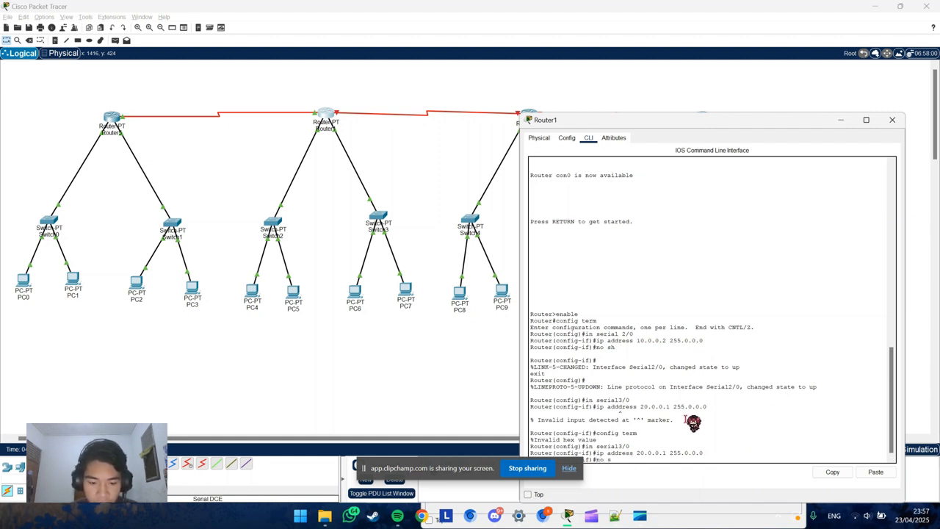
pyautogui.write('h')
pyautogui.press('Return')
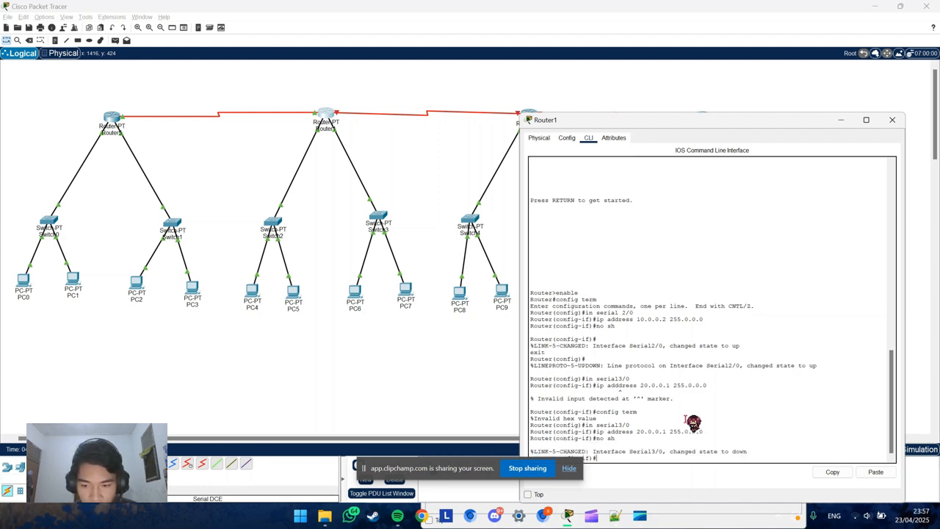
pyautogui.write('exit')
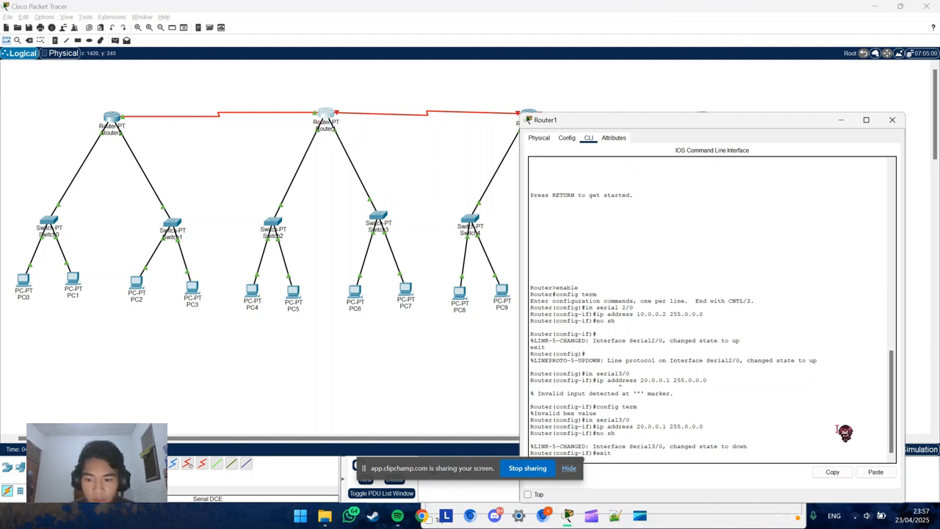
pyautogui.click(893, 120)
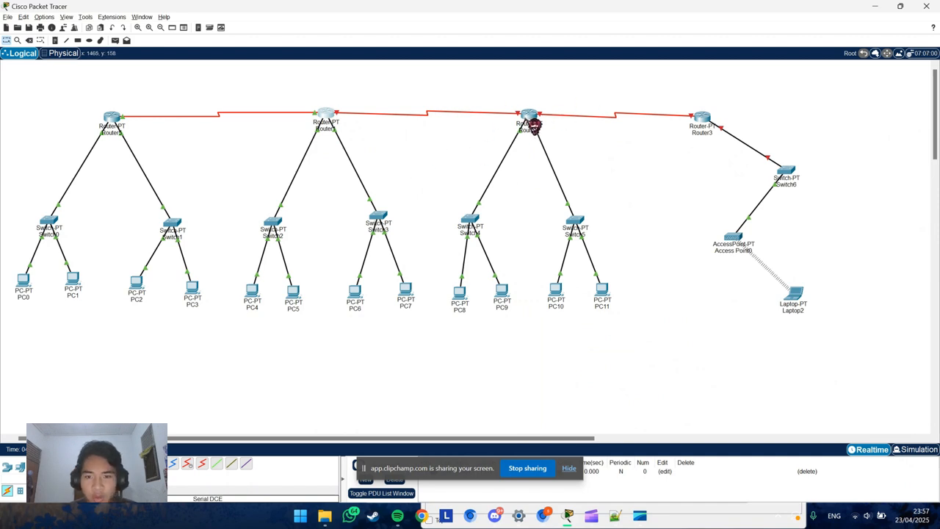
# - Open Router2's command line, enter privileged mode with "enable", and enter global configuration mode with "config term"
pyautogui.click(531, 123)
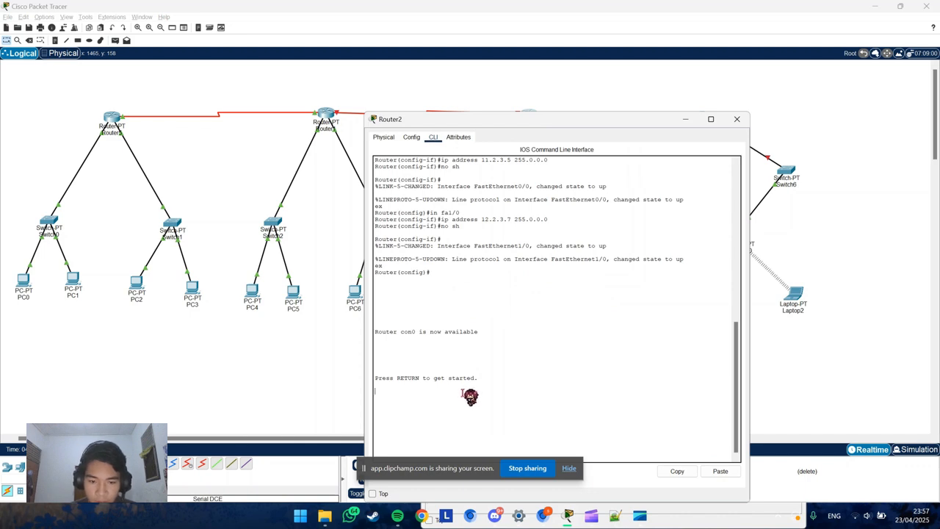
pyautogui.moveTo(552, 468); pyautogui.dragTo(936, 482)
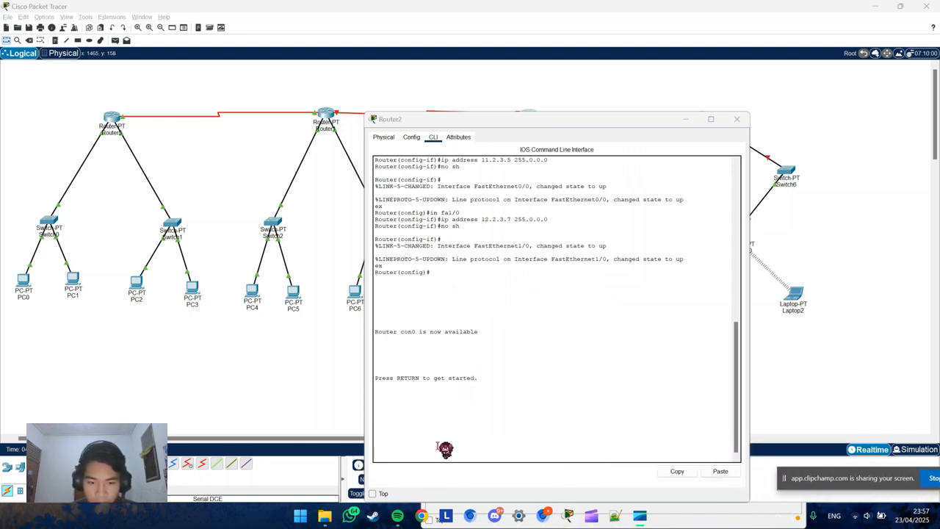
pyautogui.click(440, 449)
pyautogui.press('Return')
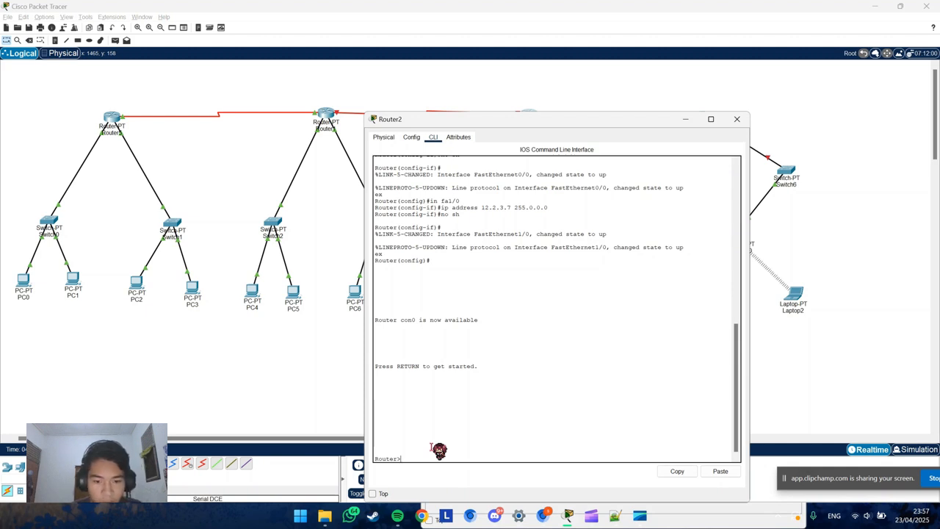
pyautogui.write('enable')
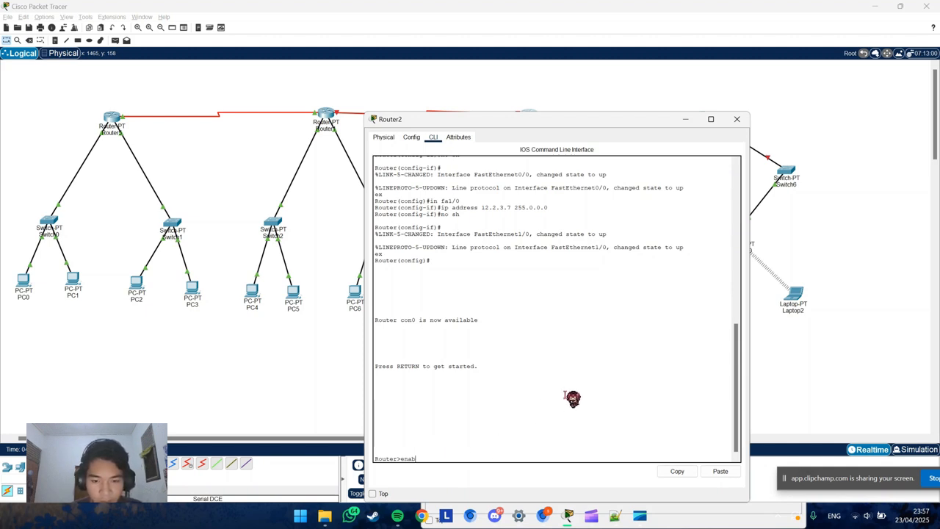
pyautogui.press('Return')
pyautogui.write('config term')
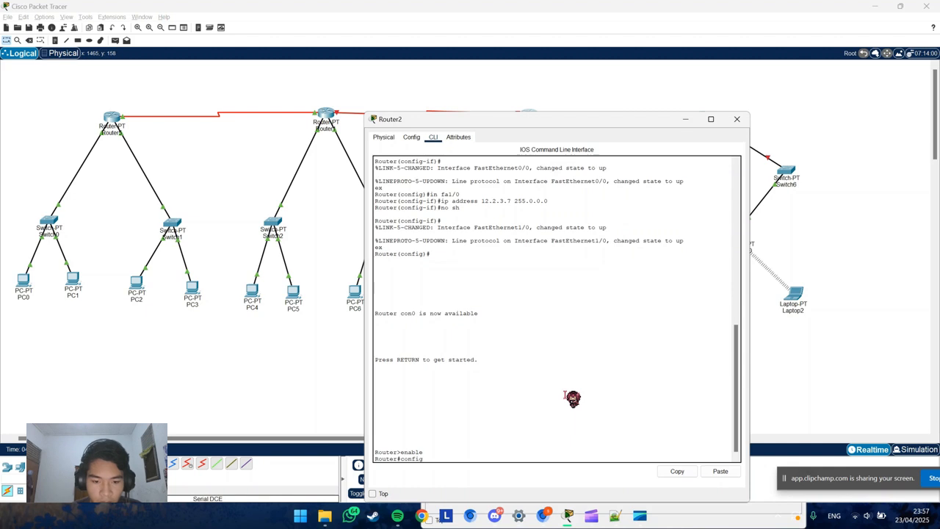
pyautogui.press('Return')
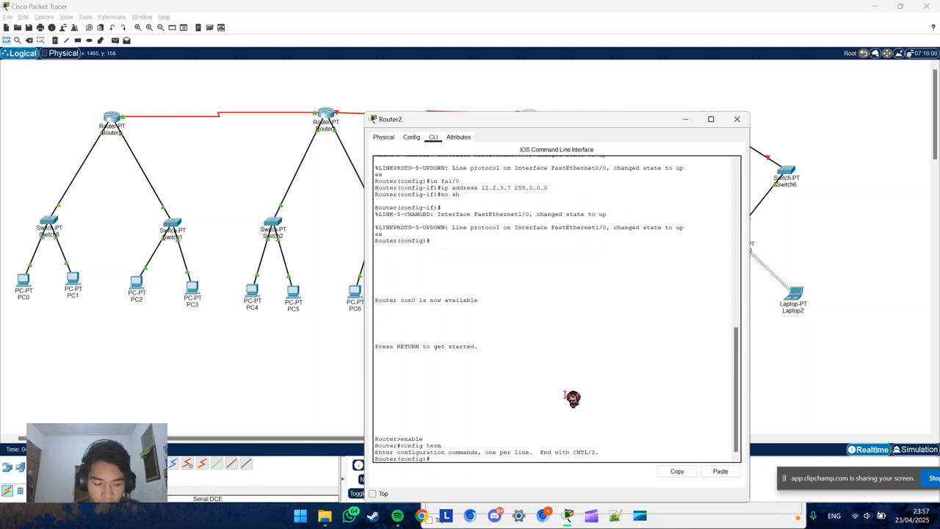
# - Select Router2's serial 2/0 interface and assign it IP address 20.0.0.2 with subnet mask 255.0.0.0
pyautogui.write('in serial')
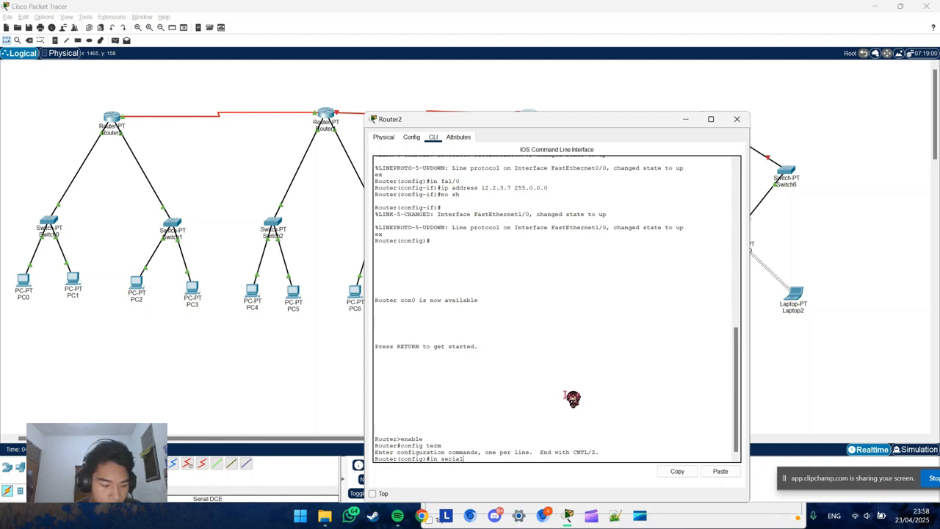
pyautogui.write('2/0')
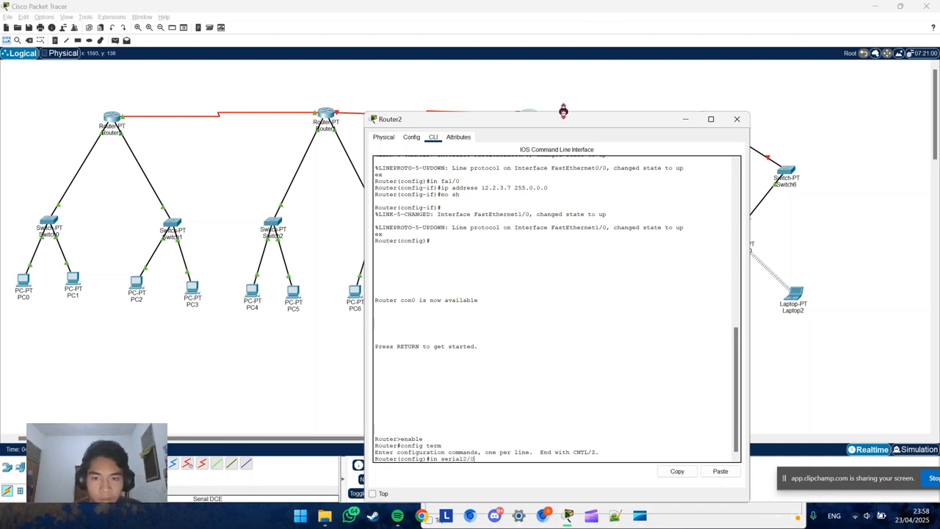
pyautogui.moveTo(564, 120); pyautogui.dragTo(531, 114)
pyautogui.press('Return')
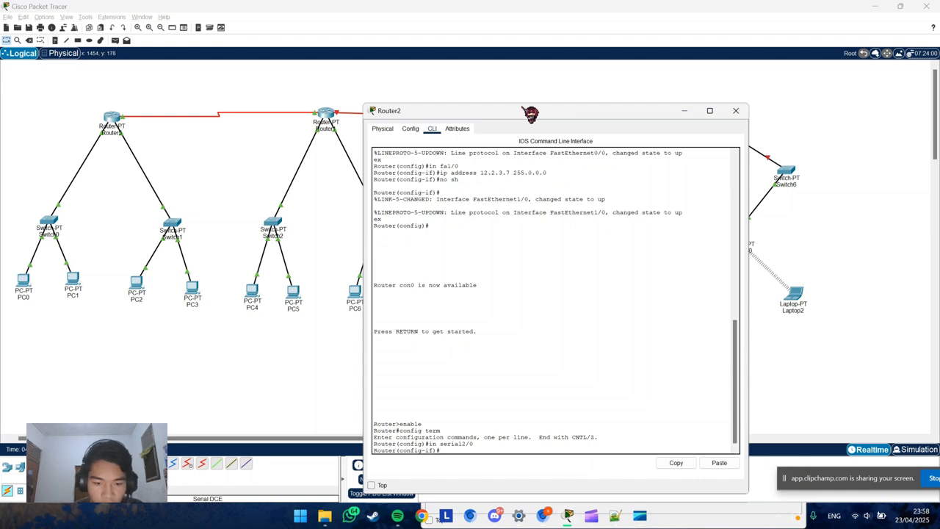
pyautogui.write('ip address')
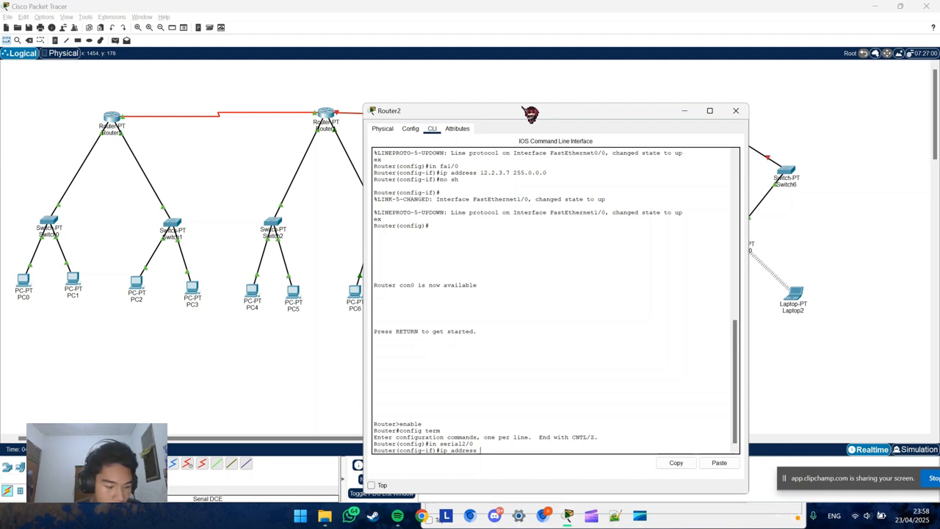
pyautogui.write('ny20.')
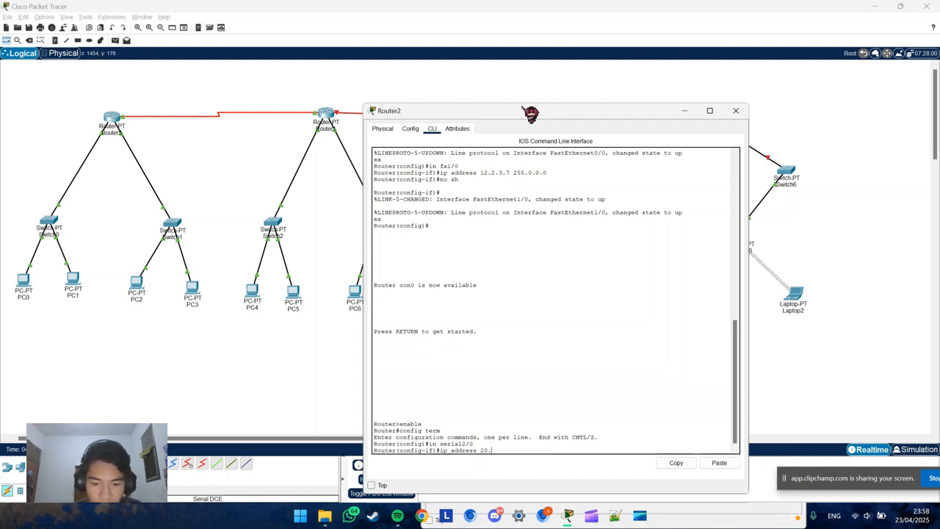
pyautogui.write('0.0.2')
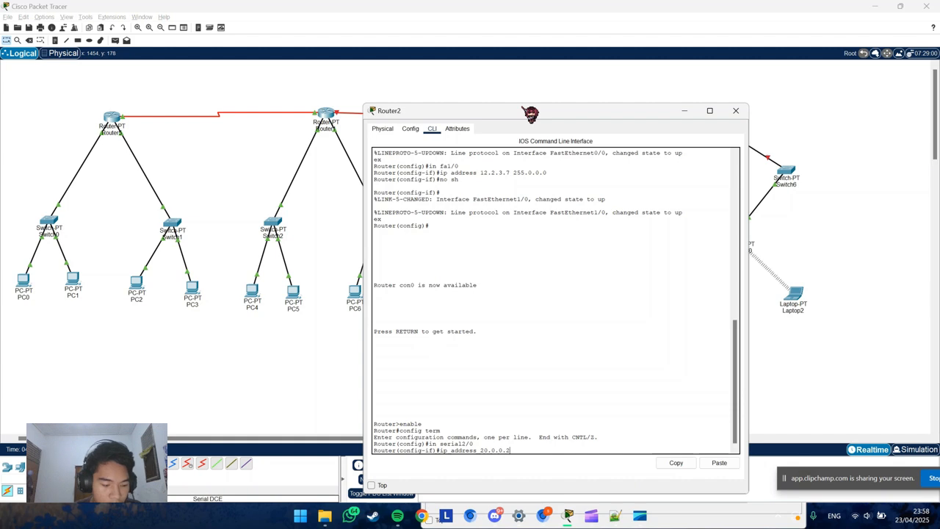
pyautogui.write(' 255.0.0.0')
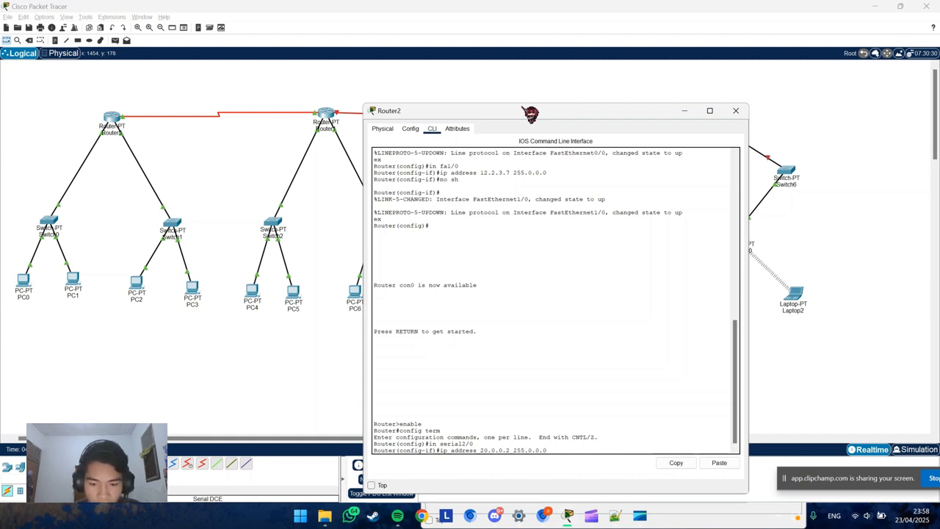
pyautogui.press('Return')
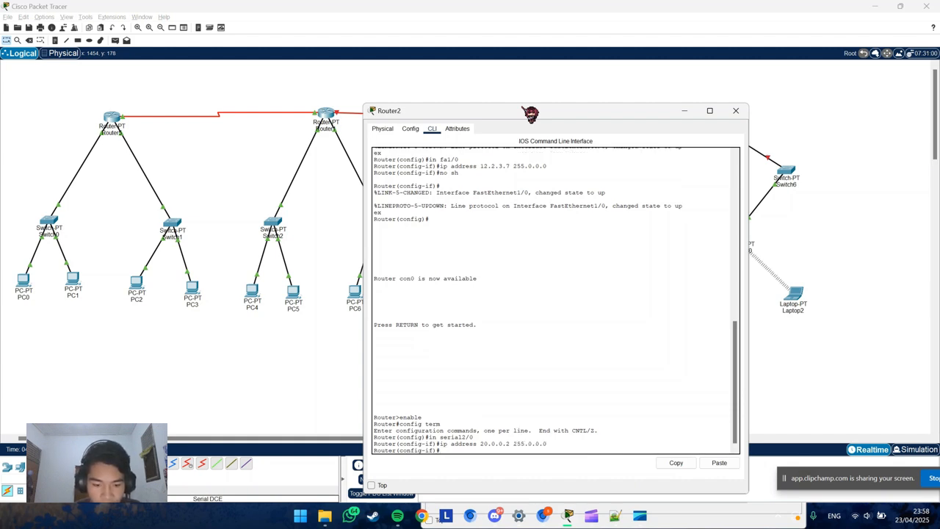
# - Enable Router2's serial 2/0 interface with "no sh" and exit interface configuration mode
pyautogui.write('no sh')
pyautogui.press('Return')
pyautogui.write('exit')
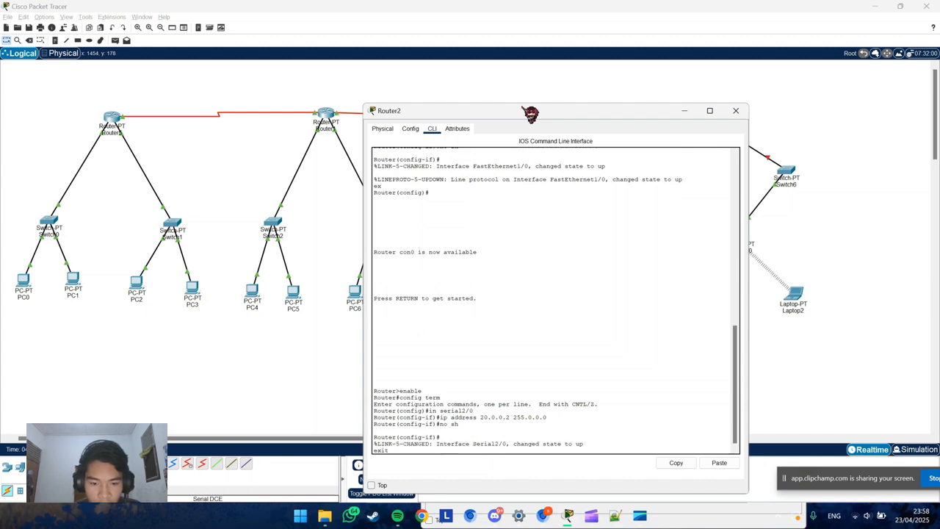
pyautogui.press('Return')
pyautogui.moveTo(530, 112); pyautogui.dragTo(583, 150)
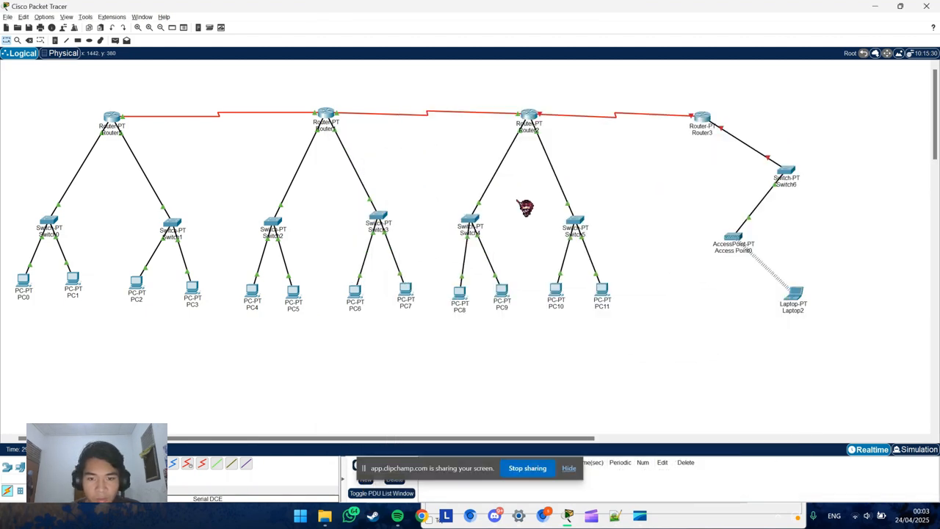
# - Reopen Router2's command line, try "enable", and leave global configuration mode with "exit"
pyautogui.click(535, 122)
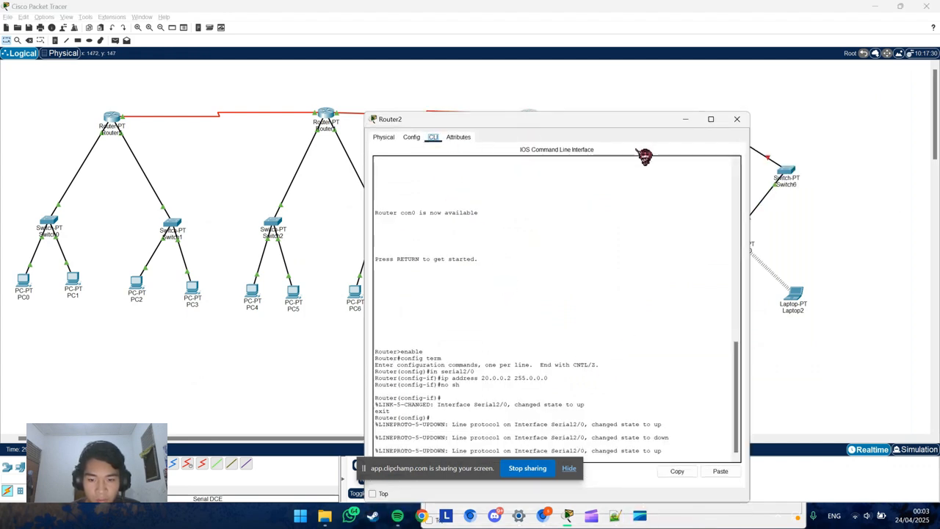
pyautogui.moveTo(632, 124); pyautogui.dragTo(670, 84)
pyautogui.click(679, 417)
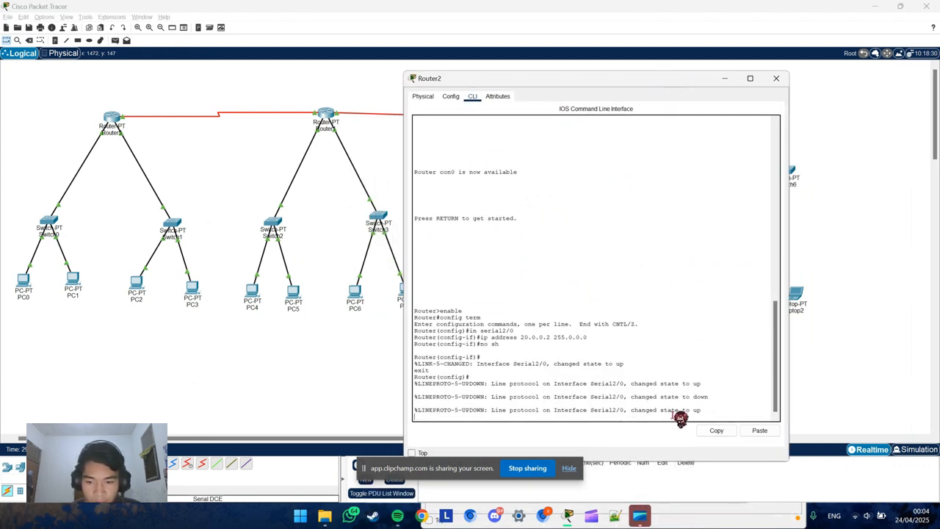
pyautogui.press('Return')
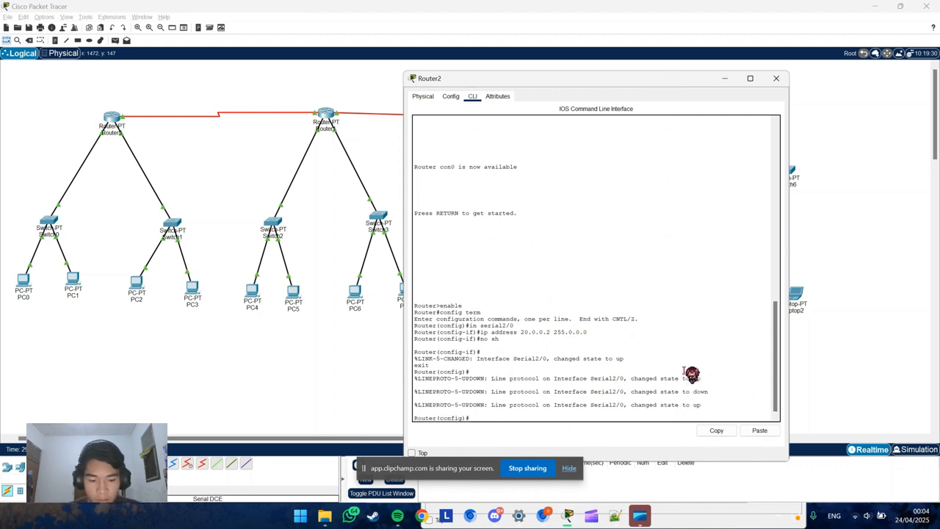
pyautogui.write('enable')
pyautogui.press('Return')
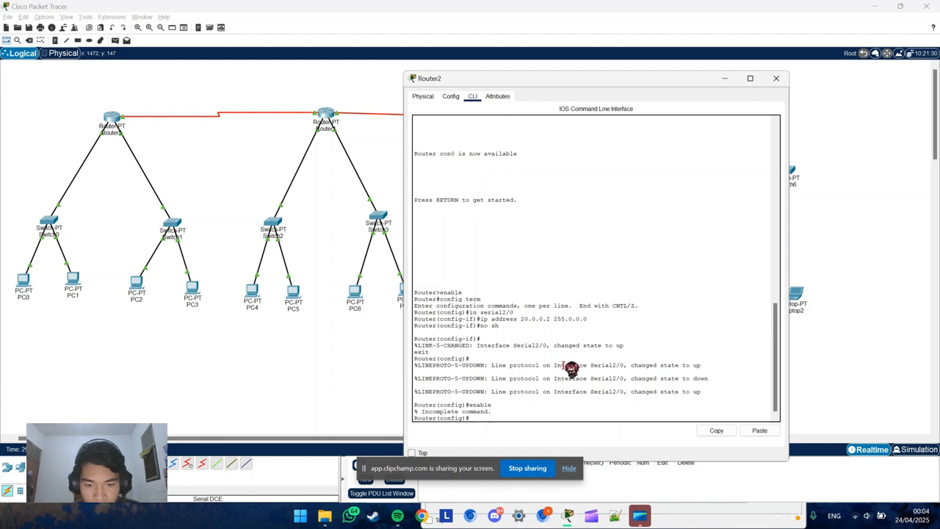
pyautogui.write('exit')
pyautogui.press('Return')
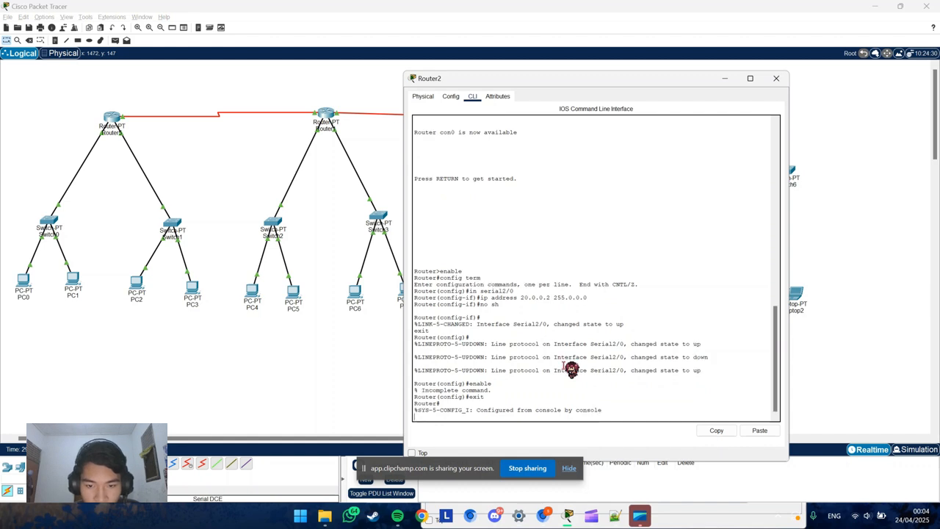
pyautogui.press('Return')
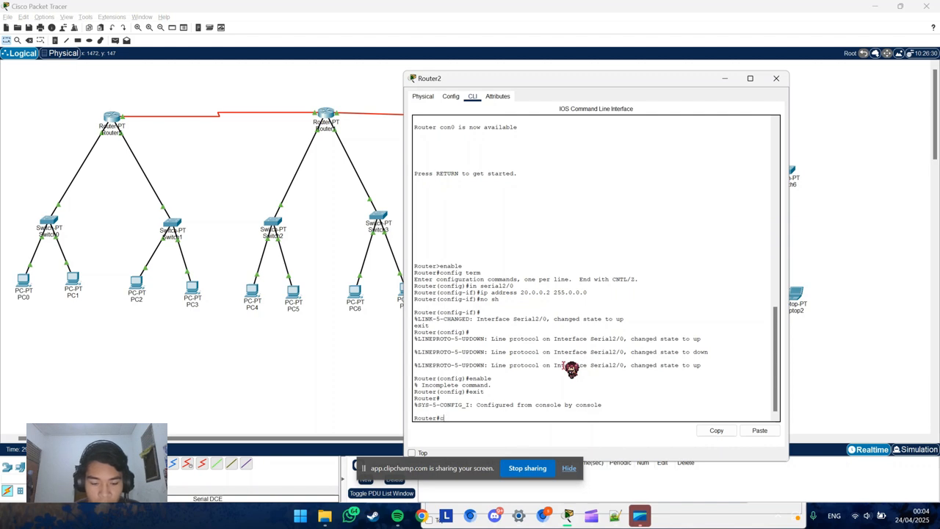
pyautogui.write('config term')
pyautogui.press('Return')
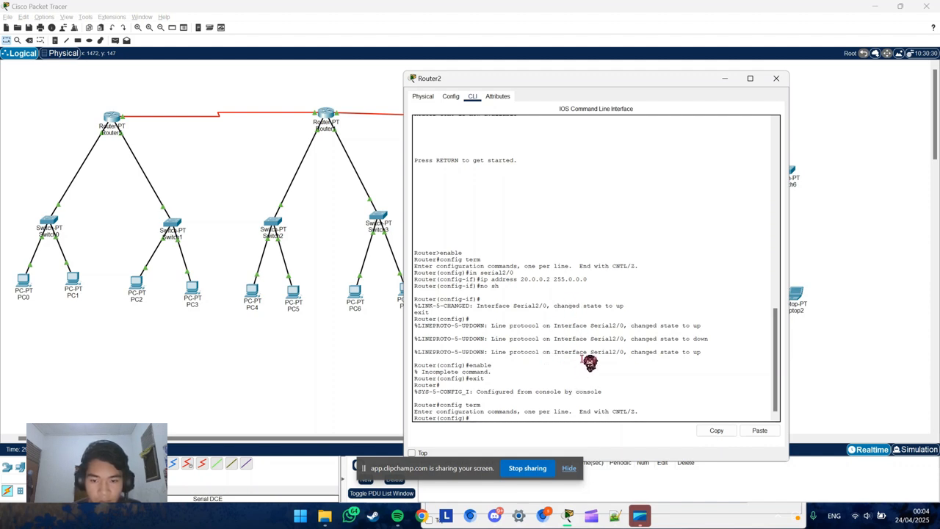
pyautogui.write('exit')
pyautogui.press('Return')
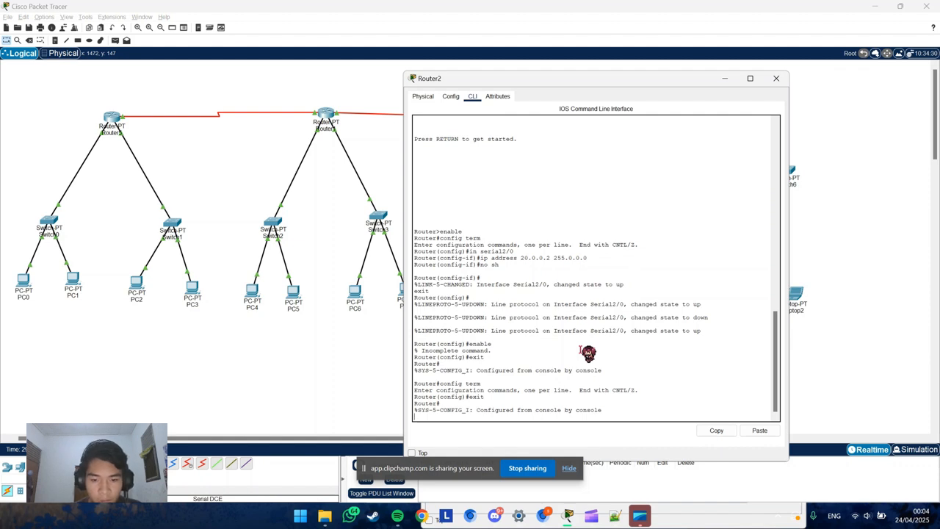
# - Enter Router2's global configuration mode with "config term" and select its serial 3/0 interface
pyautogui.write('config term')
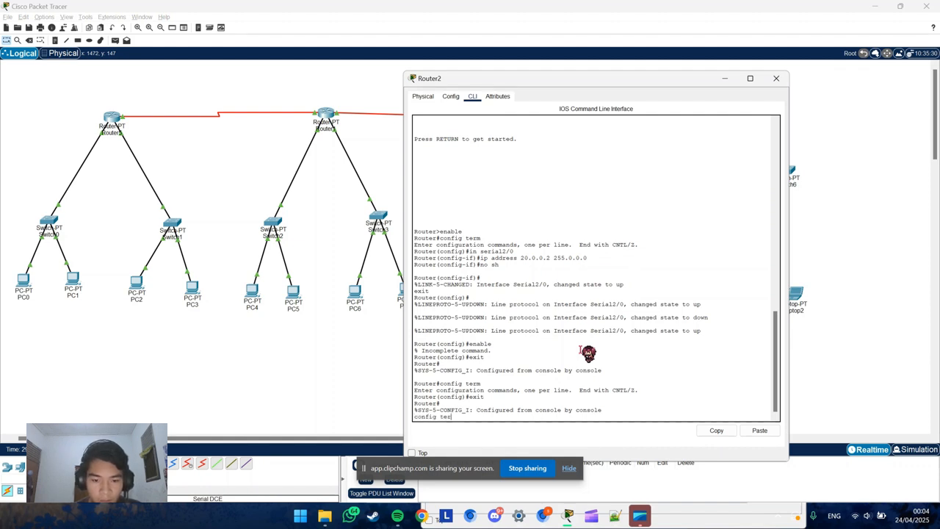
pyautogui.press('Return')
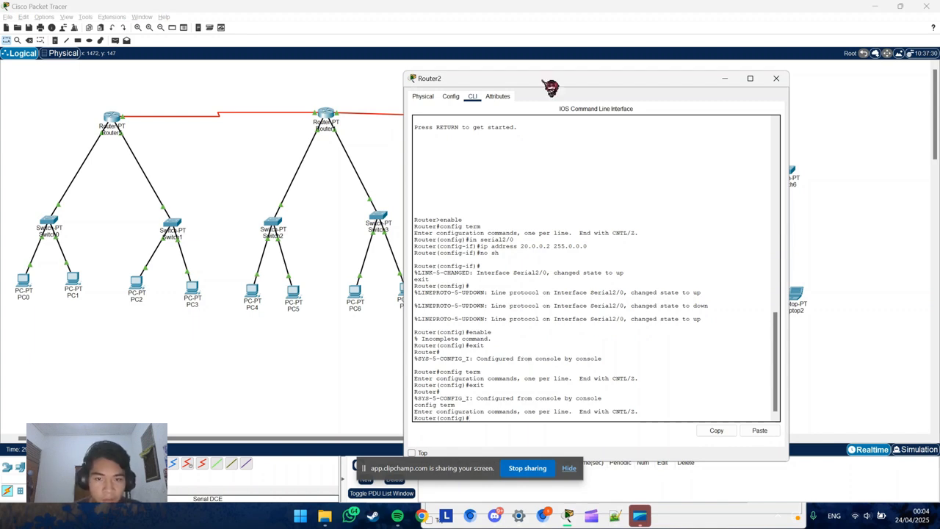
pyautogui.moveTo(551, 87); pyautogui.dragTo(562, 150)
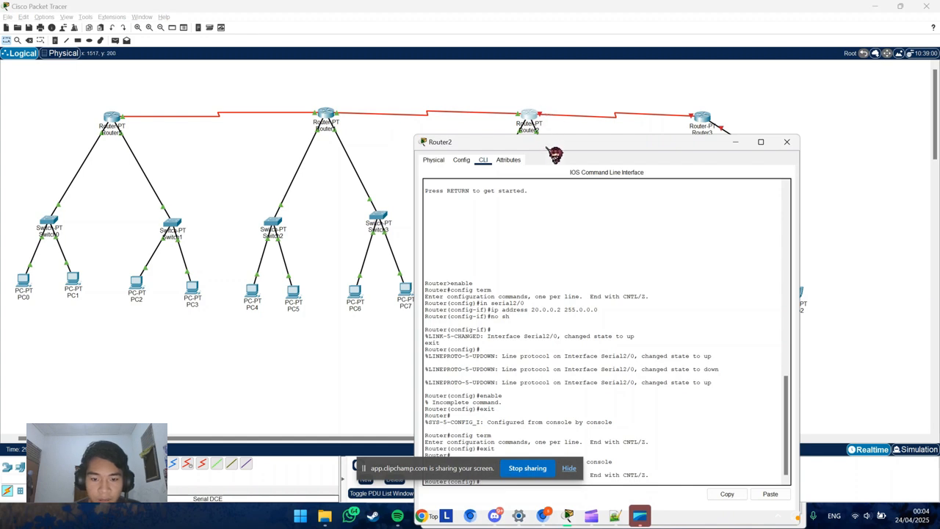
pyautogui.moveTo(554, 153); pyautogui.dragTo(537, 88)
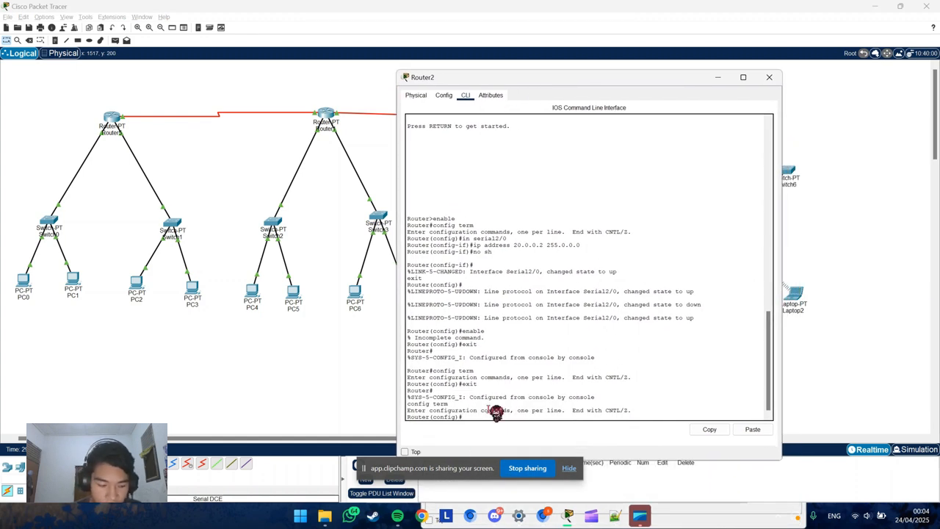
pyautogui.write('in serial')
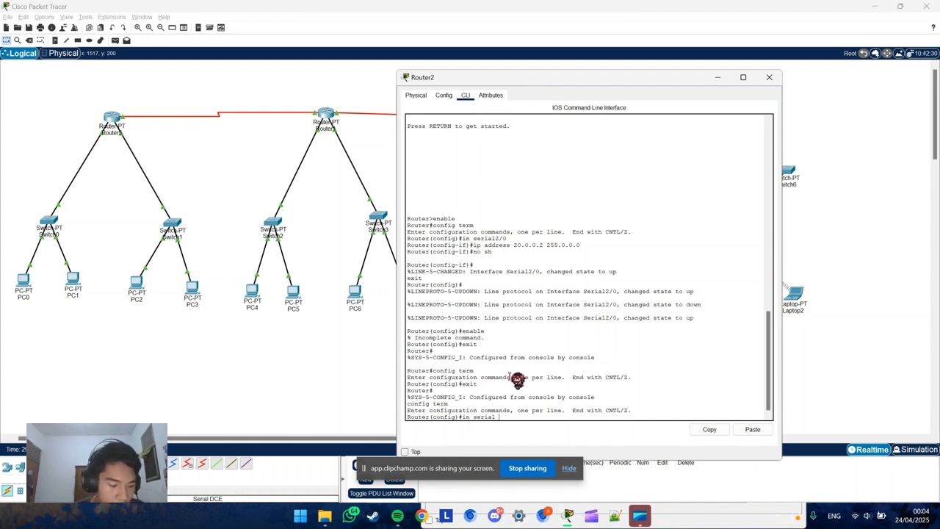
pyautogui.write(' 3/0')
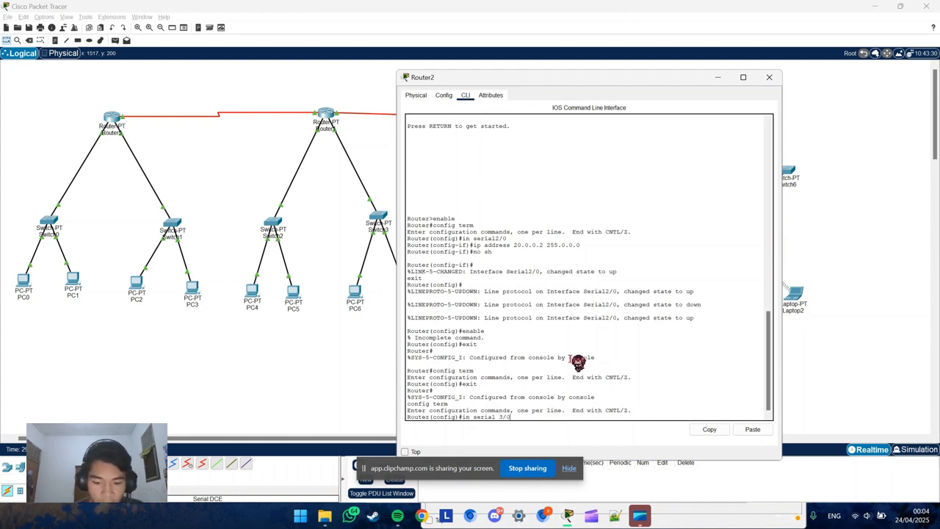
pyautogui.press('Return')
# - Assign IP address 30.0.0.1 with subnet mask 255.0.0.0 to Router2's serial 3/0 interface
pyautogui.write('ip address')
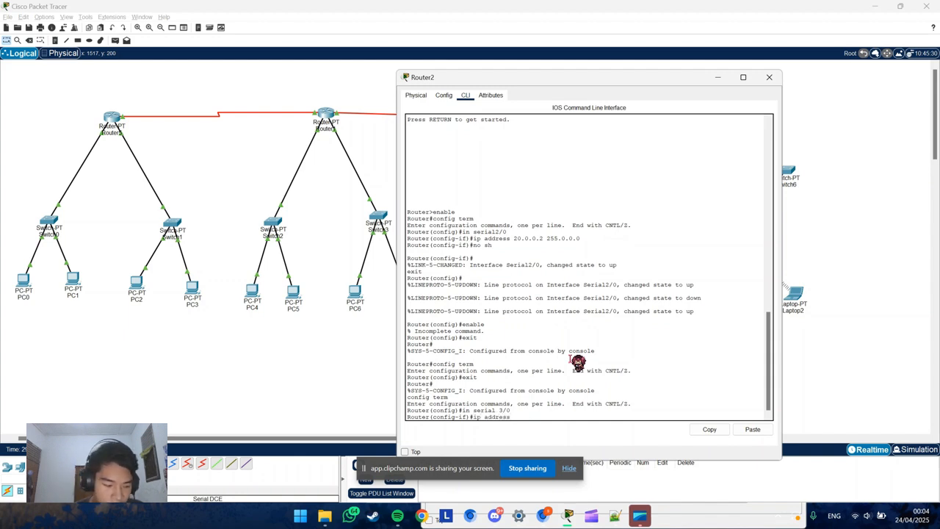
pyautogui.write(' 30.0.0')
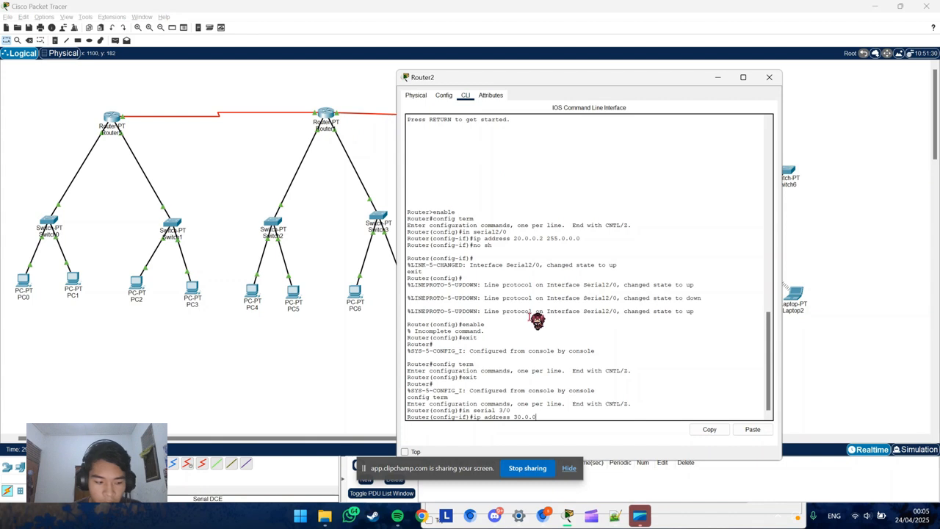
pyautogui.write('.1 ')
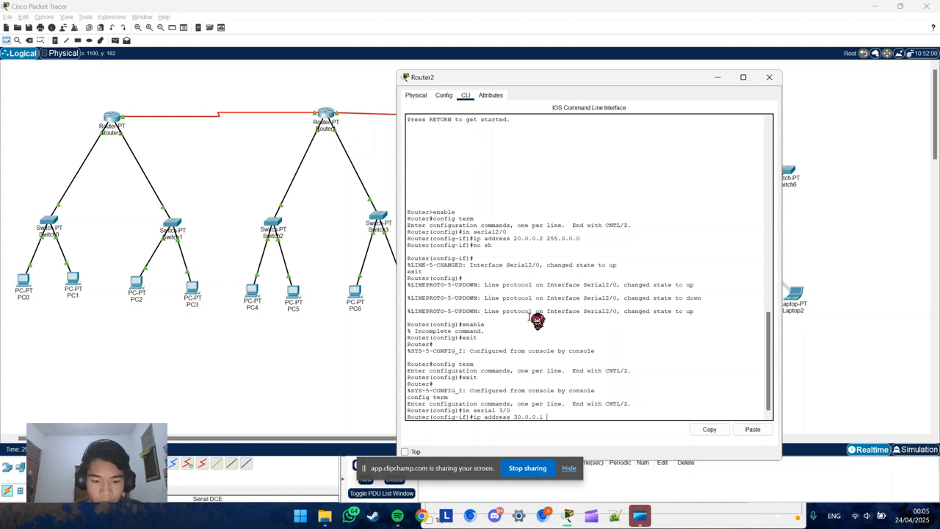
pyautogui.write('255.0.')
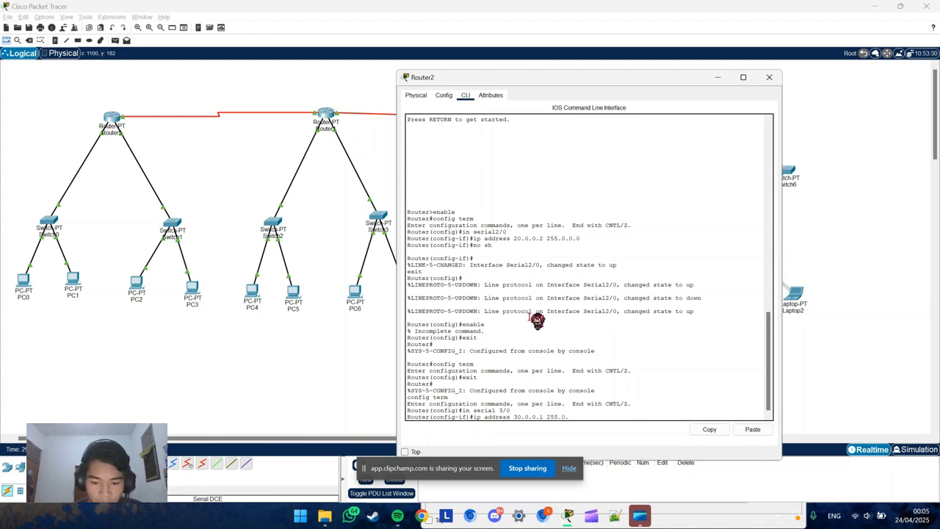
pyautogui.write('0.')
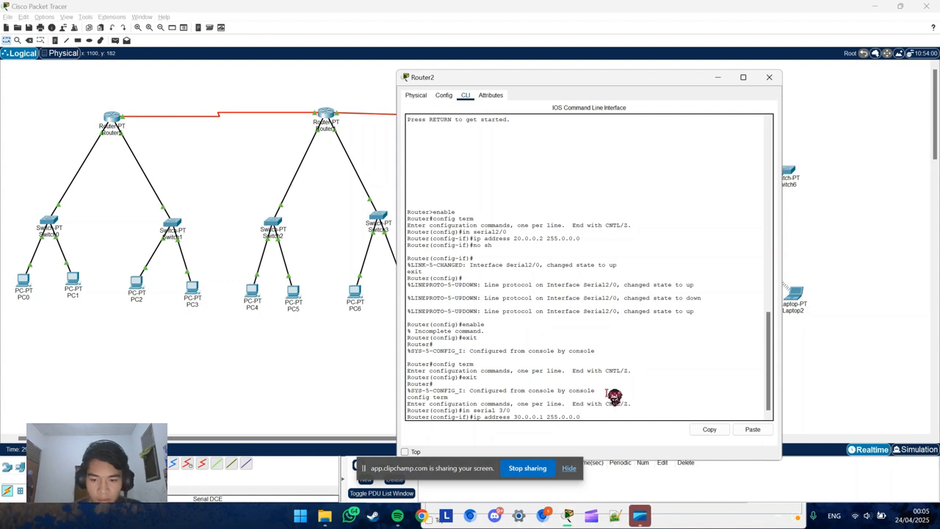
pyautogui.write('0')
pyautogui.press('Return')
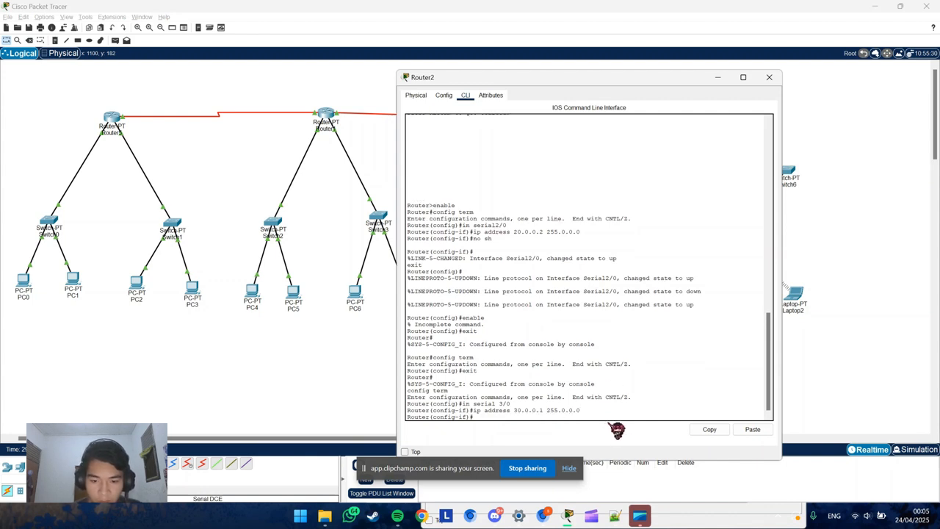
# - Enable Router2's serial 3/0 interface with "no sh", exit interface configuration mode, and close the router's window
pyautogui.write('no sh')
pyautogui.press('Return')
pyautogui.write('e')
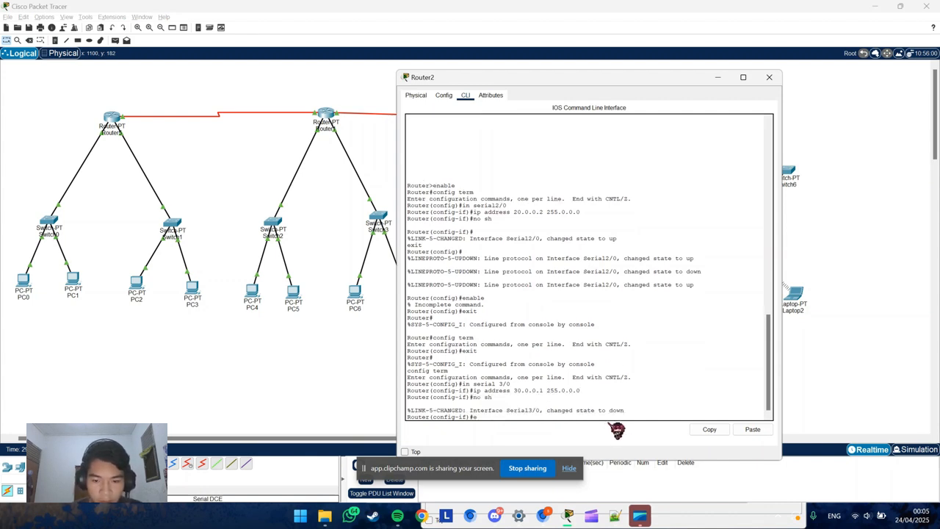
pyautogui.write('xit')
pyautogui.press('Return')
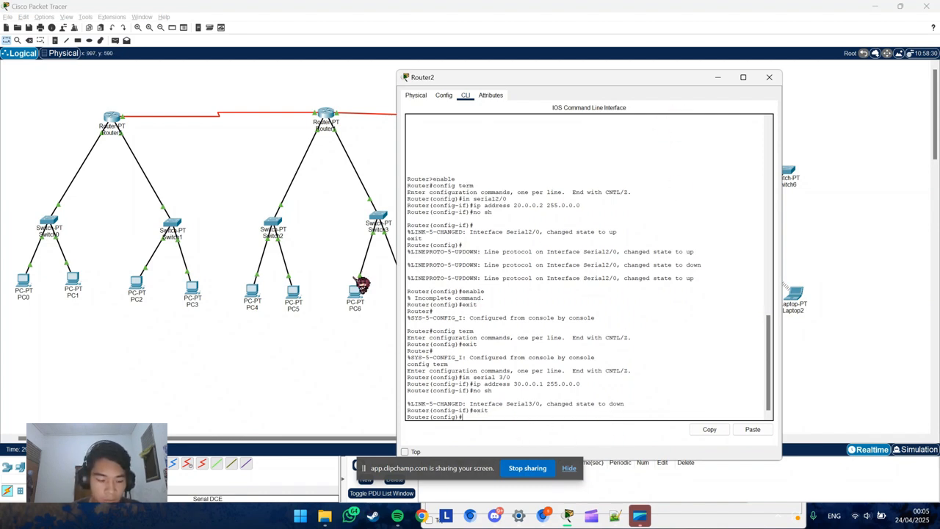
pyautogui.moveTo(632, 80); pyautogui.dragTo(386, 71)
pyautogui.click(538, 70)
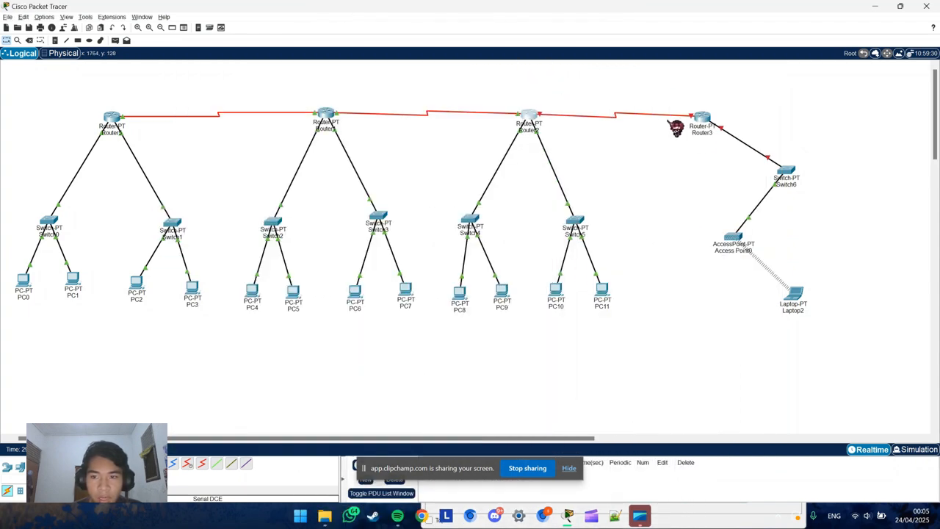
# - Open Router3's command line and answer "no" to the initial configuration dialog
pyautogui.click(717, 125)
pyautogui.click(434, 138)
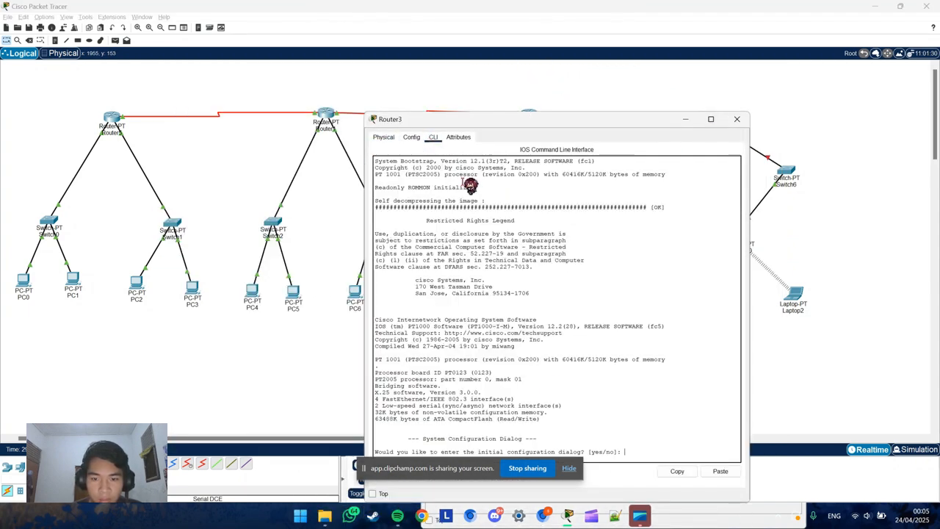
pyautogui.write('no')
pyautogui.press('Return')
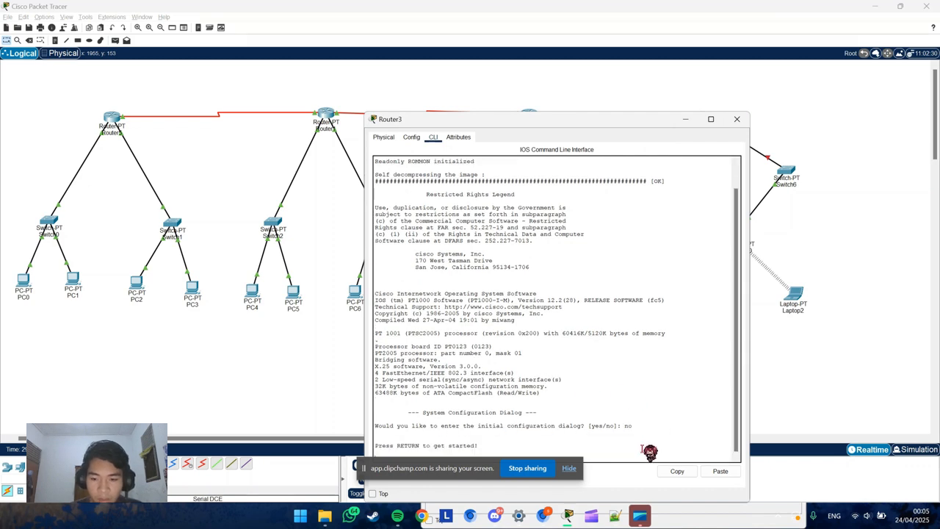
pyautogui.moveTo(617, 125); pyautogui.dragTo(646, 65)
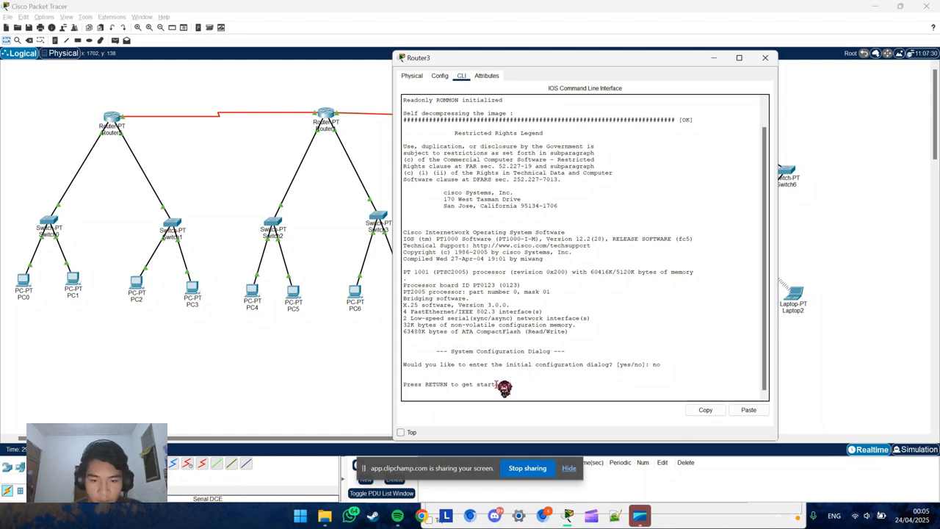
# - Enter privileged mode on Router3 with "enable" and global configuration mode with "config term"
pyautogui.press('Return')
pyautogui.write('enable')
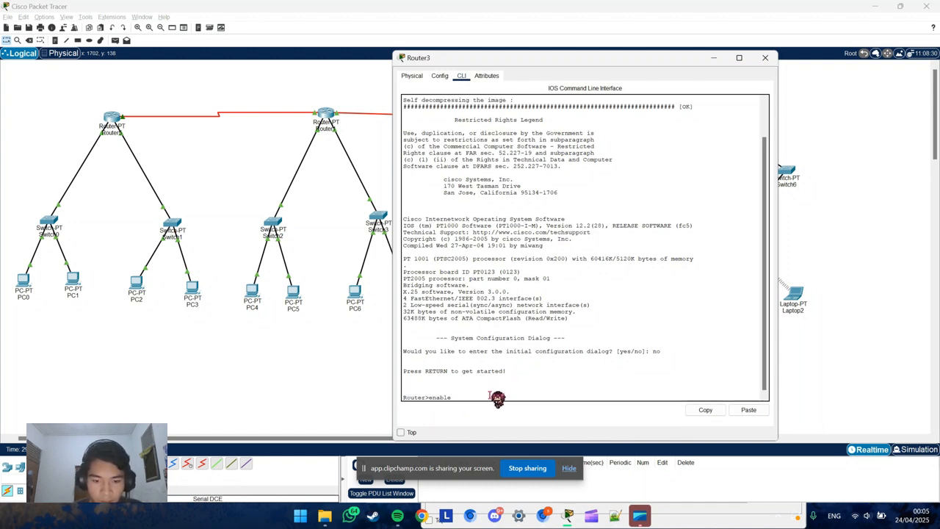
pyautogui.press('Return')
pyautogui.write('conf')
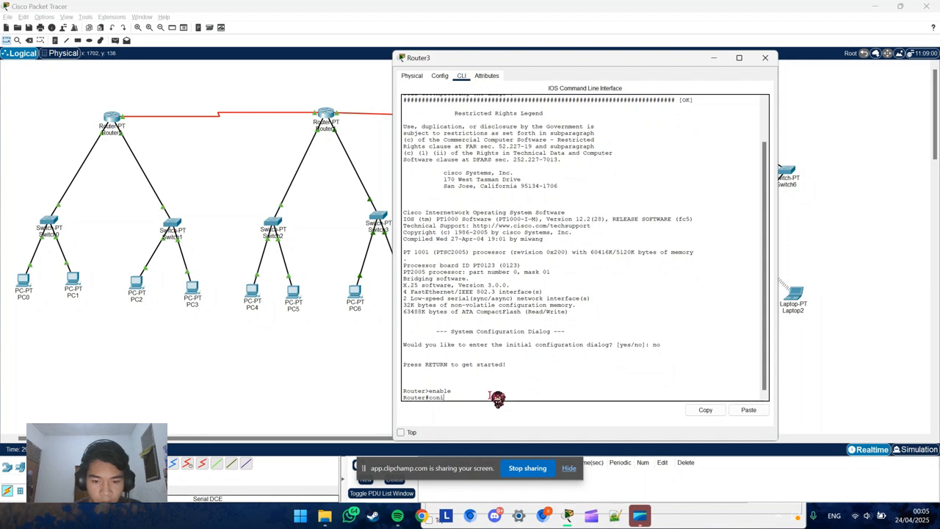
pyautogui.write('ig term')
pyautogui.press('Return')
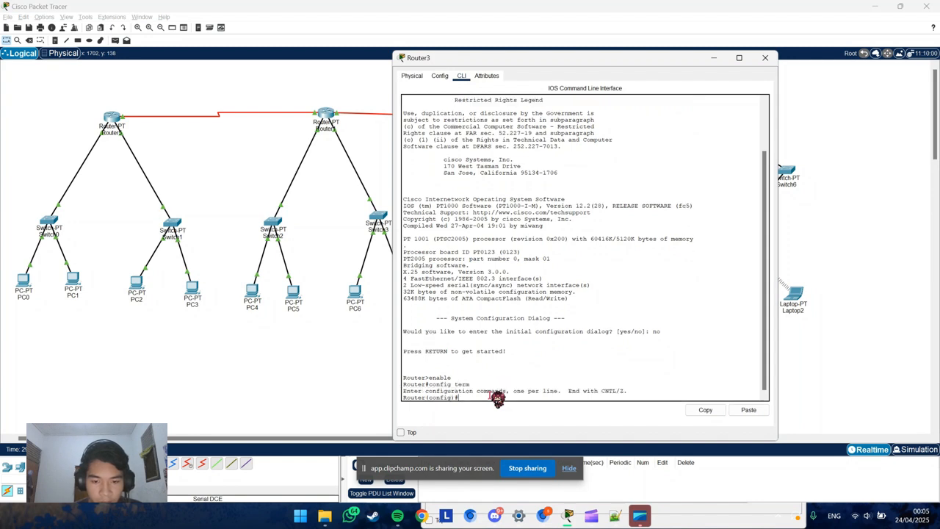
# - Select Router3's serial 2/0 interface and assign it IP address 30.0.0.2 with subnet mask 255.0.0.0
pyautogui.write('in se')
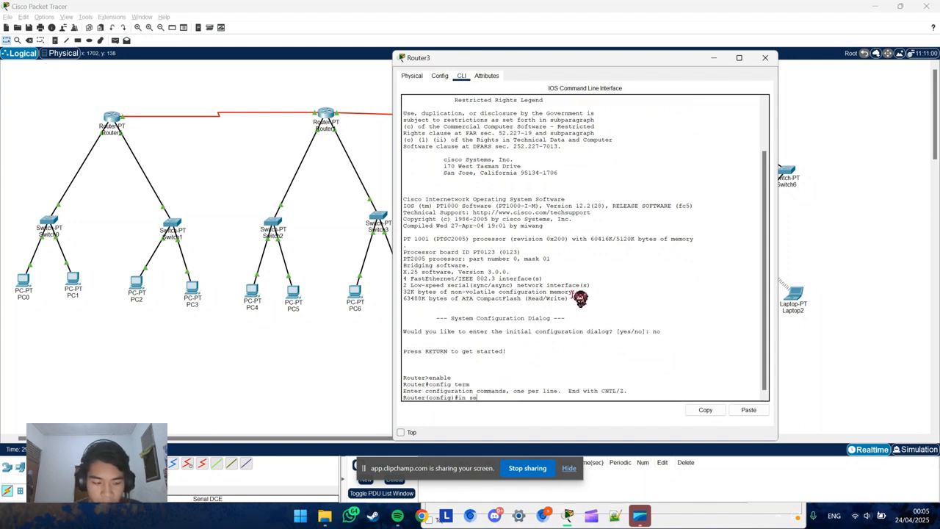
pyautogui.write('rial 2/0')
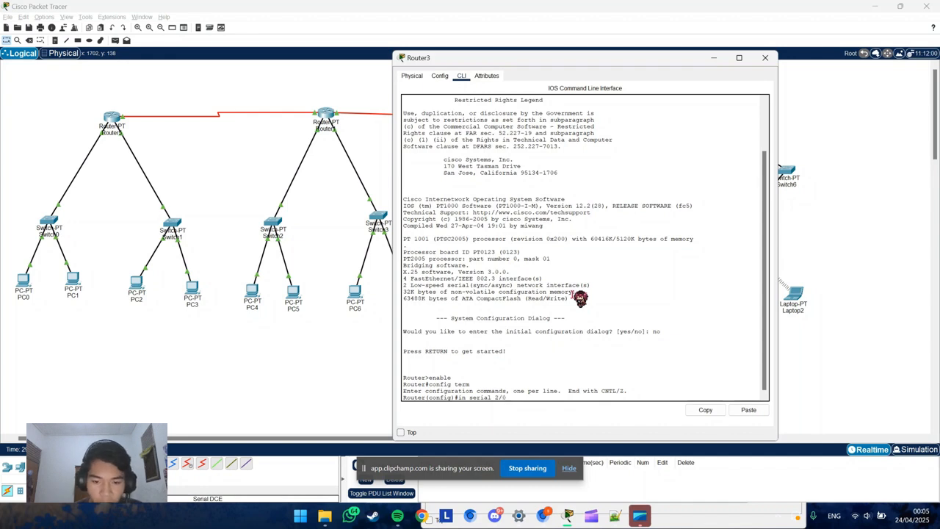
pyautogui.press('Return')
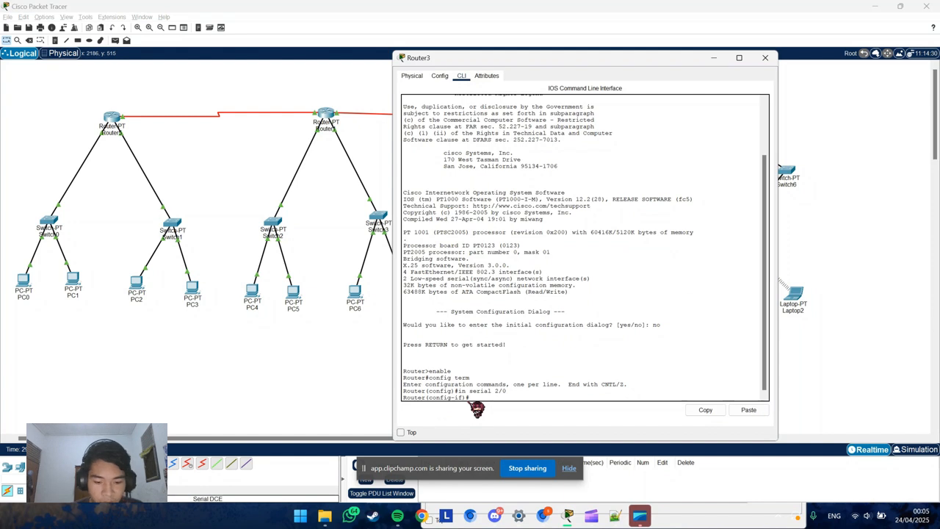
pyautogui.write('ip add')
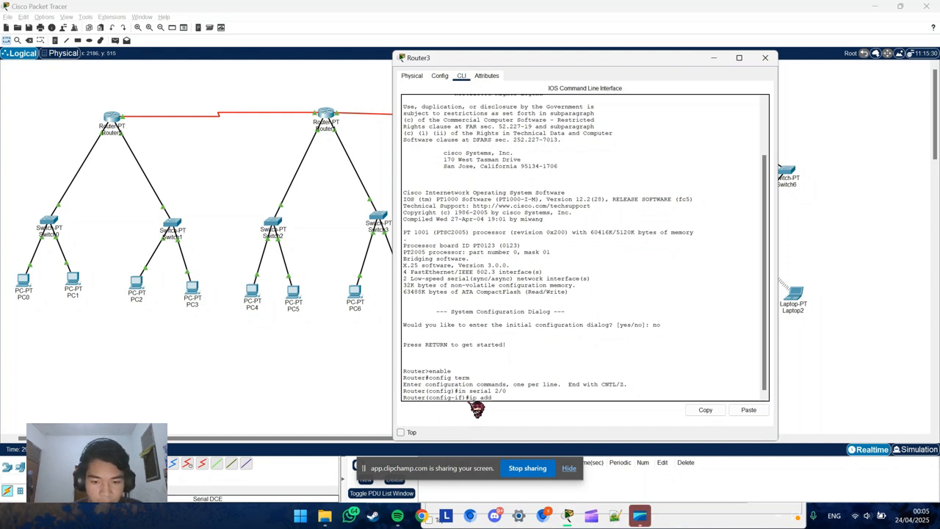
pyautogui.write('ress 3')
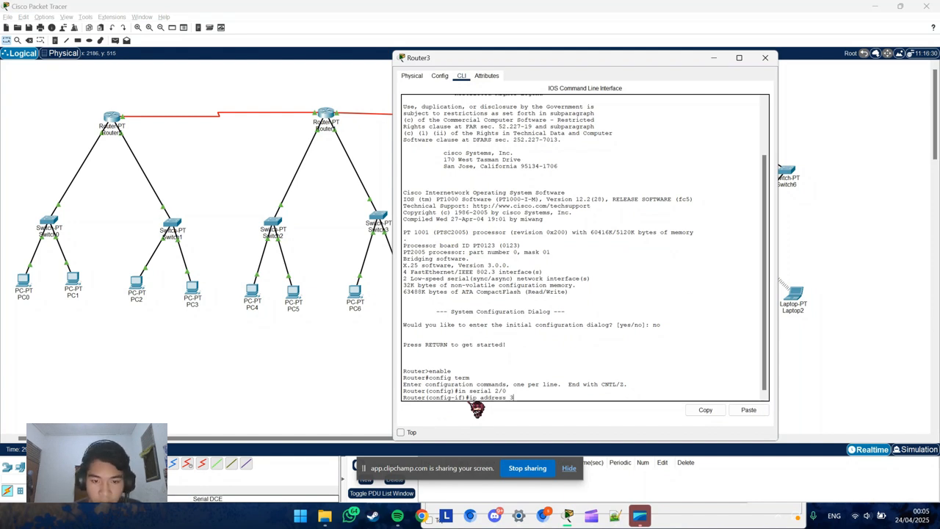
pyautogui.write('0.0.0.')
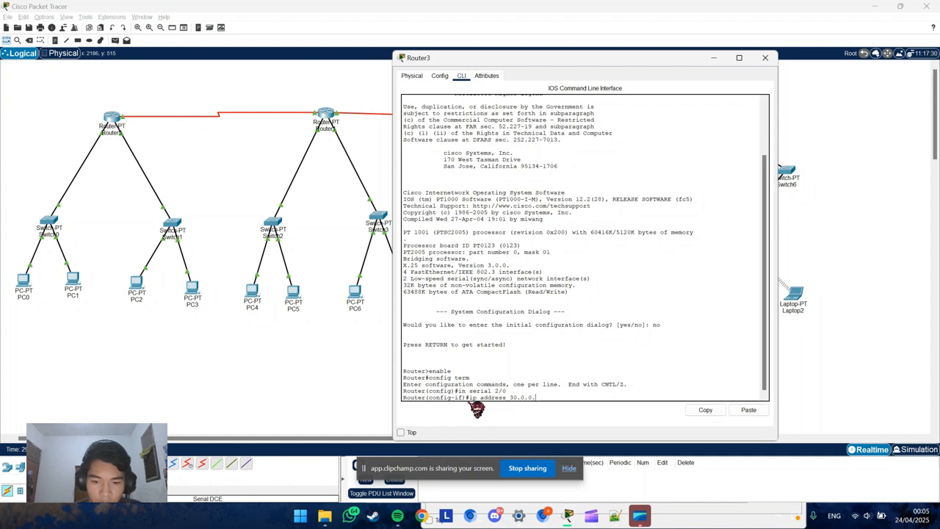
pyautogui.write('2 255.0.0.0')
pyautogui.press('Return')
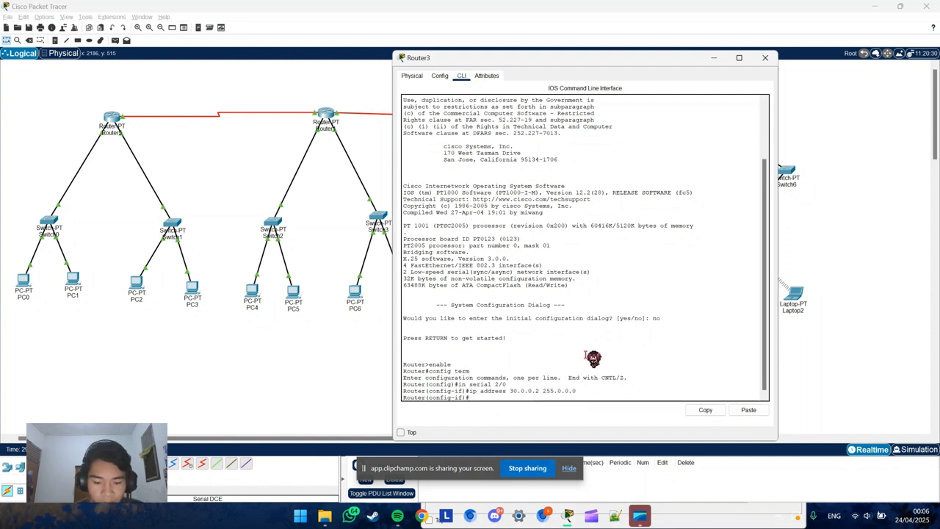
# - Enable Router3's serial 2/0 interface with "no sh", exit interface configuration mode, and uncover the Router3 link in the topology
pyautogui.write('no sh')
pyautogui.press('Return')
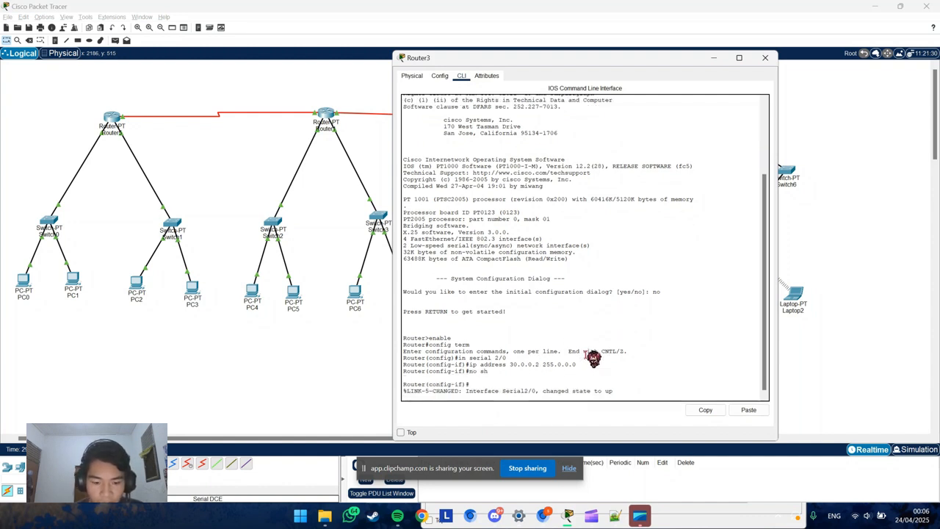
pyautogui.write('exit')
pyautogui.press('Return')
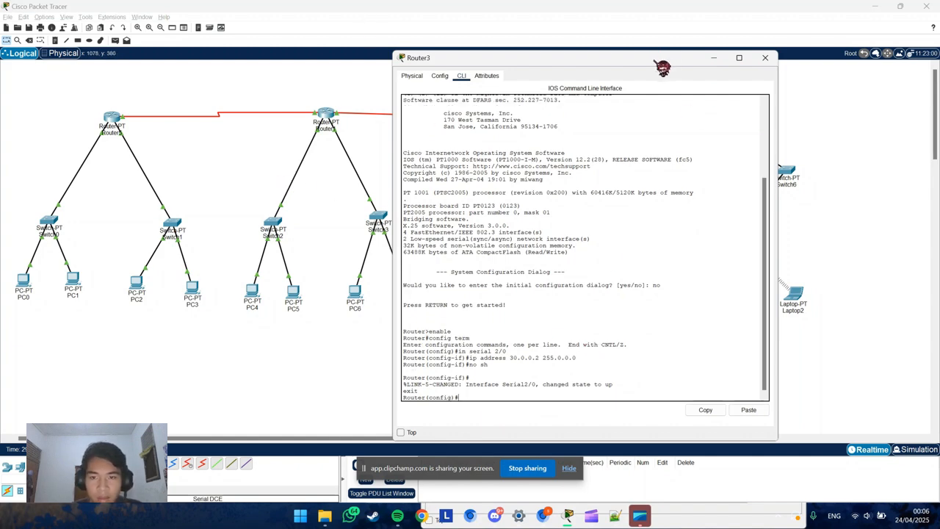
pyautogui.moveTo(665, 66); pyautogui.dragTo(590, 94)
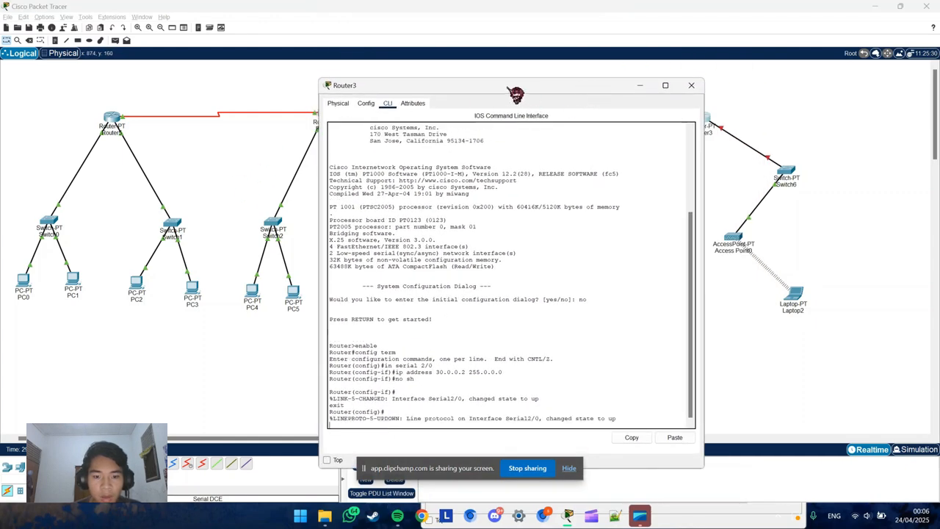
pyautogui.moveTo(519, 96); pyautogui.dragTo(405, 88)
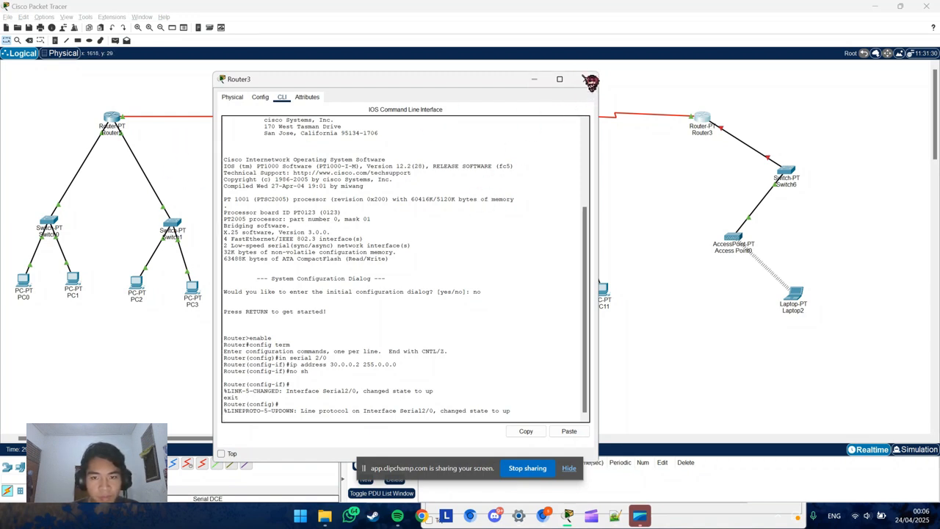
# - Close Router3's window and open Router5's command line, uncovering it and waking its console prompt
pyautogui.click(586, 79)
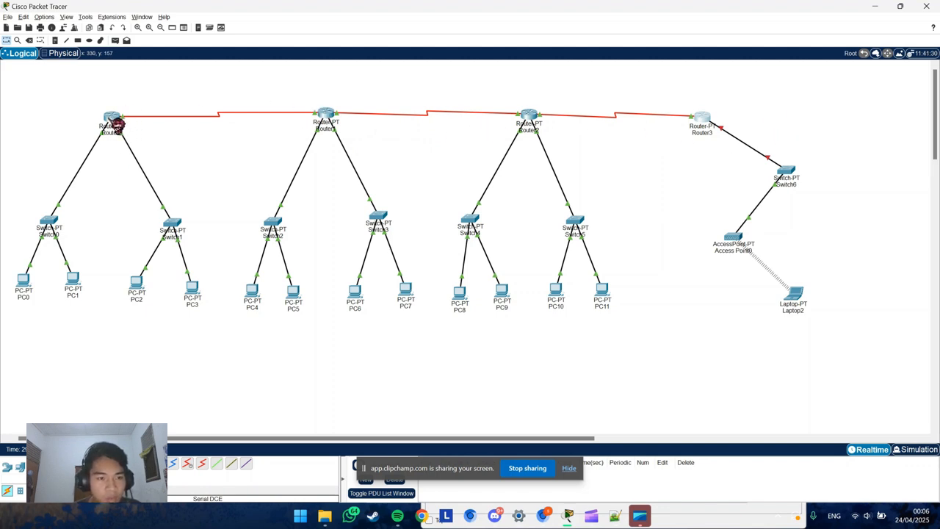
pyautogui.click(111, 117)
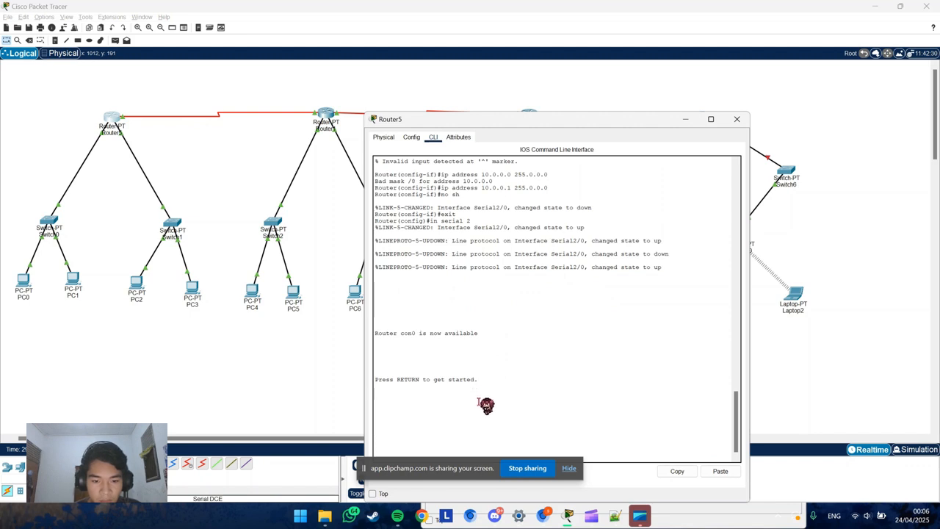
pyautogui.moveTo(485, 473); pyautogui.dragTo(937, 497)
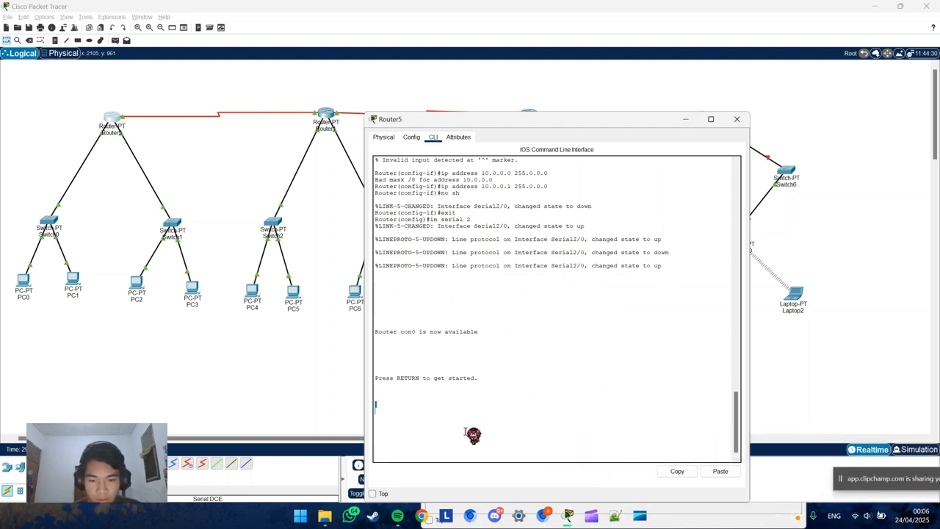
pyautogui.click(472, 436)
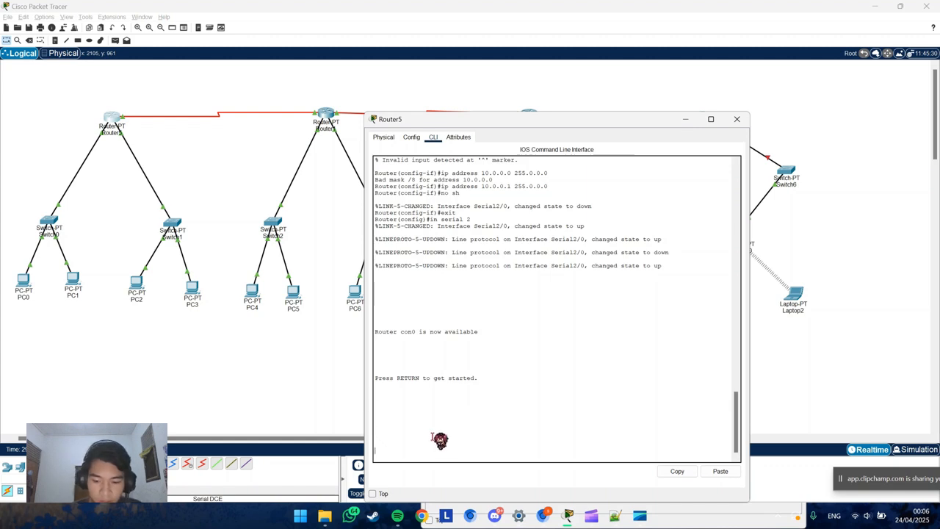
pyautogui.press('Return')
# - Try to start RIP configuration with "router rip" from Router5's user mode
pyautogui.write('ro')
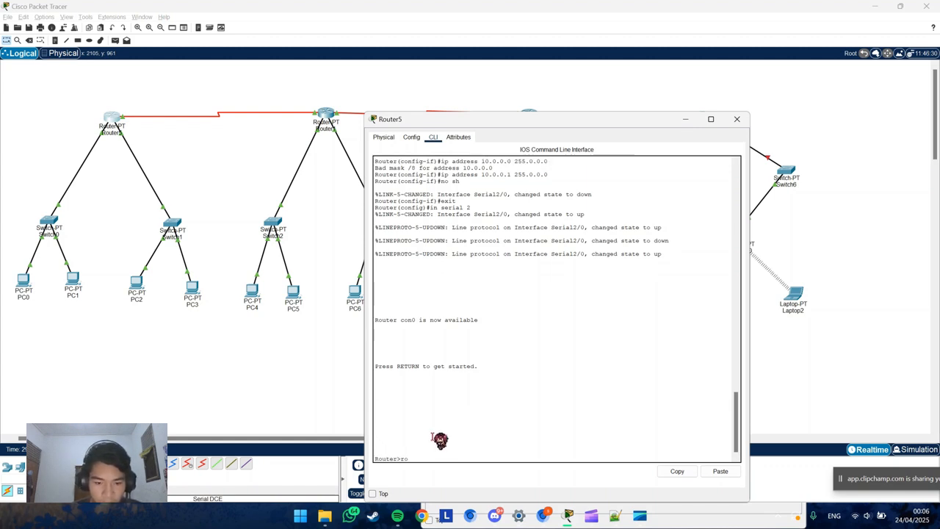
pyautogui.write('uter rip')
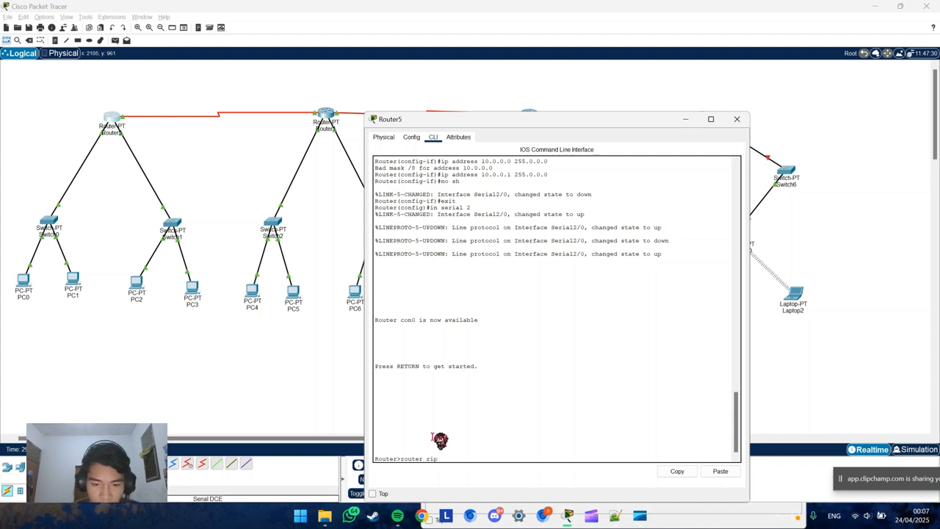
pyautogui.press('Return')
# - Enter privileged mode on Router5 with "enable" and try "router rip" there
pyautogui.write('er>e')
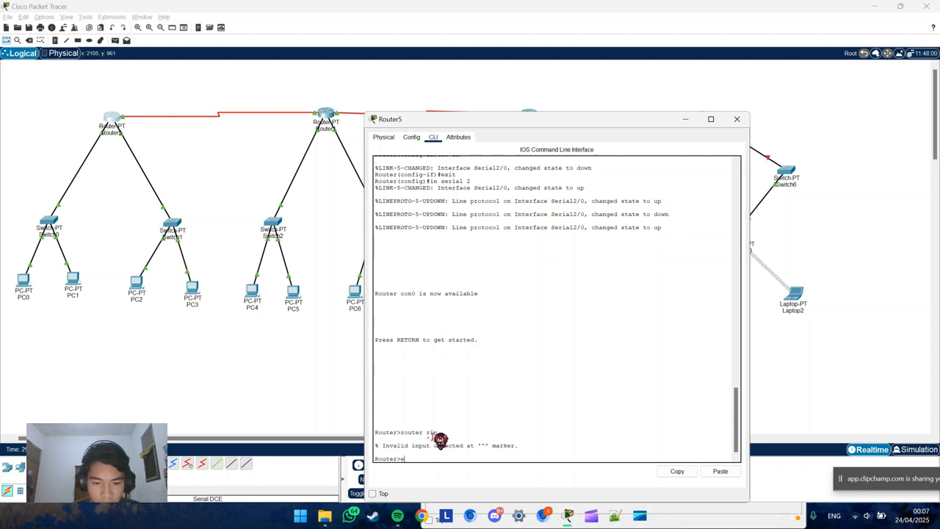
pyautogui.write('nable')
pyautogui.press('Return')
pyautogui.write('r')
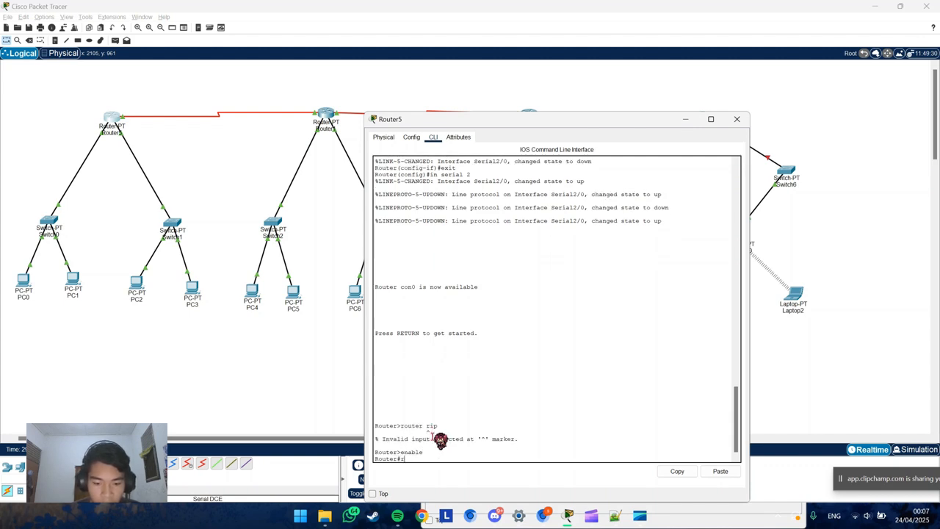
pyautogui.write('outer rip')
pyautogui.press('Return')
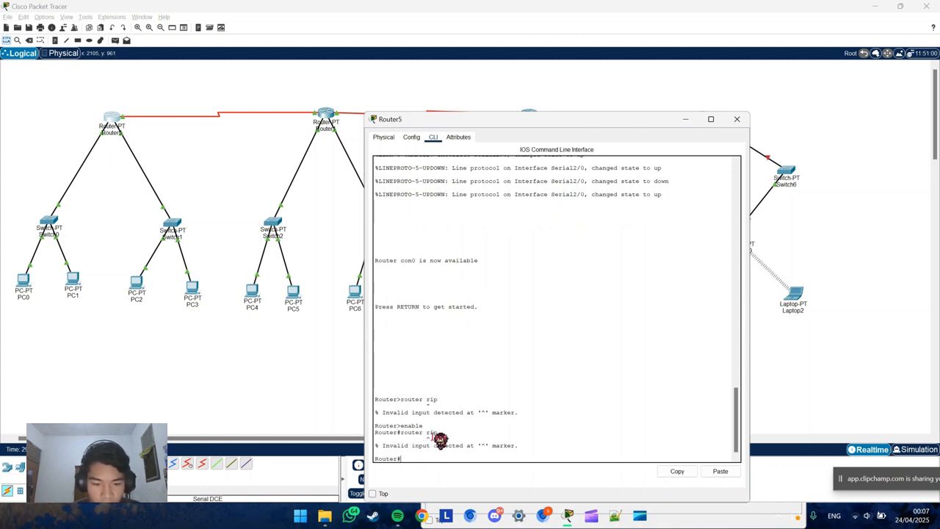
# - Enter Router5's global configuration mode with "config term" and start RIP configuration with "router rip"
pyautogui.write('config ter')
pyautogui.press('Return')
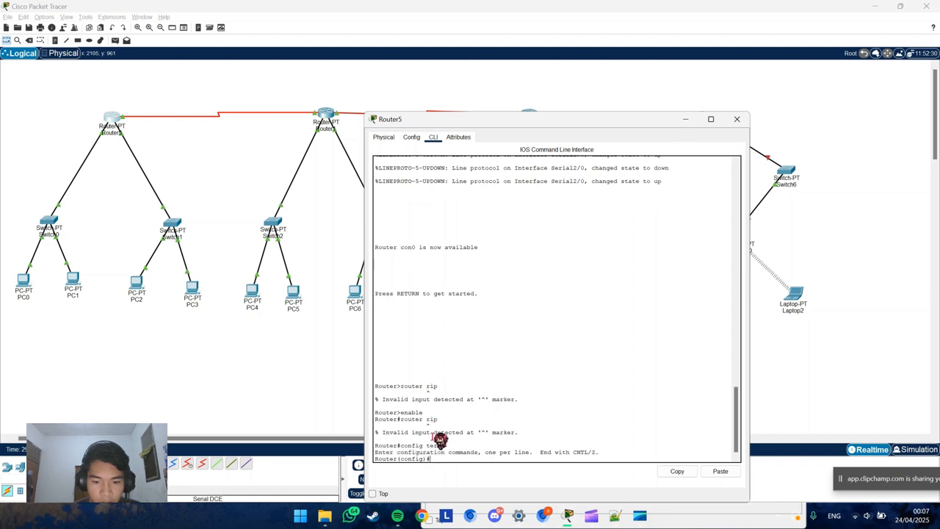
pyautogui.write('rout')
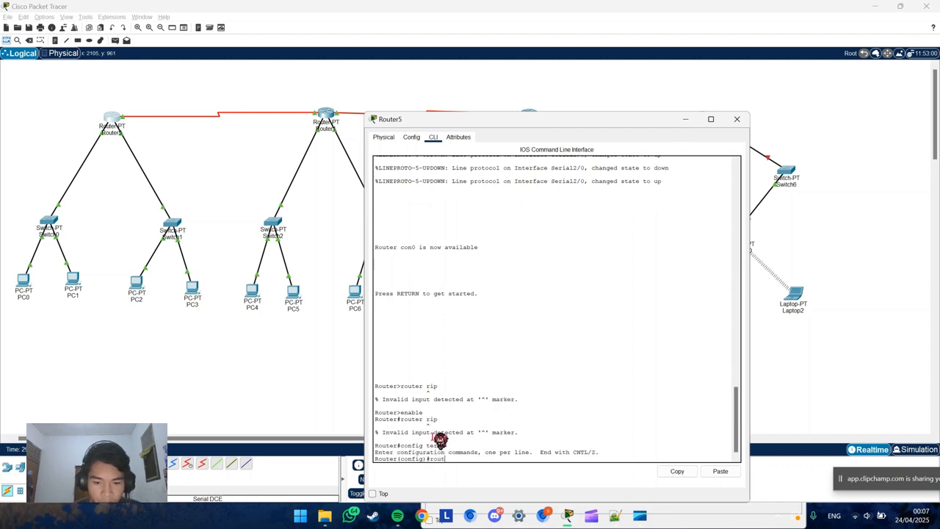
pyautogui.write('er rip')
pyautogui.press('Return')
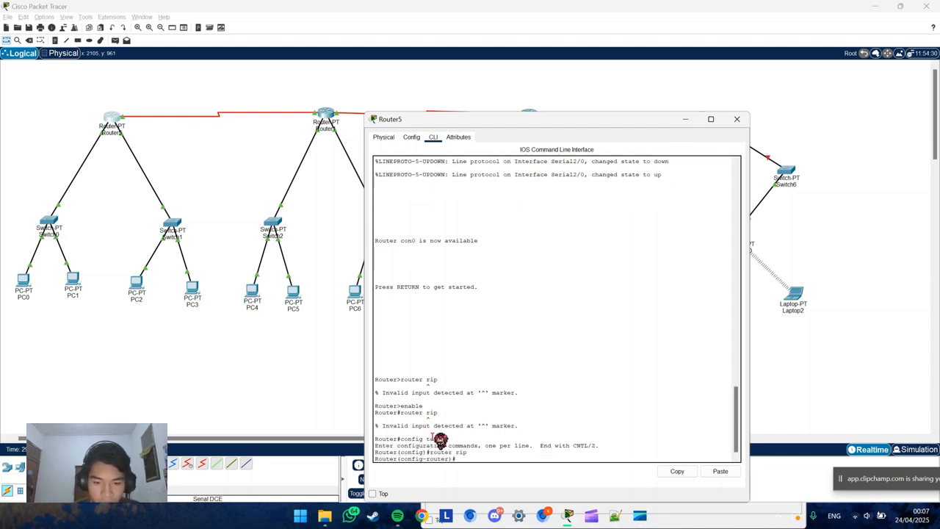
# - Set Router5's RIP to version 2 and write the statement "network 192.11.10.4"
pyautogui.write('ve')
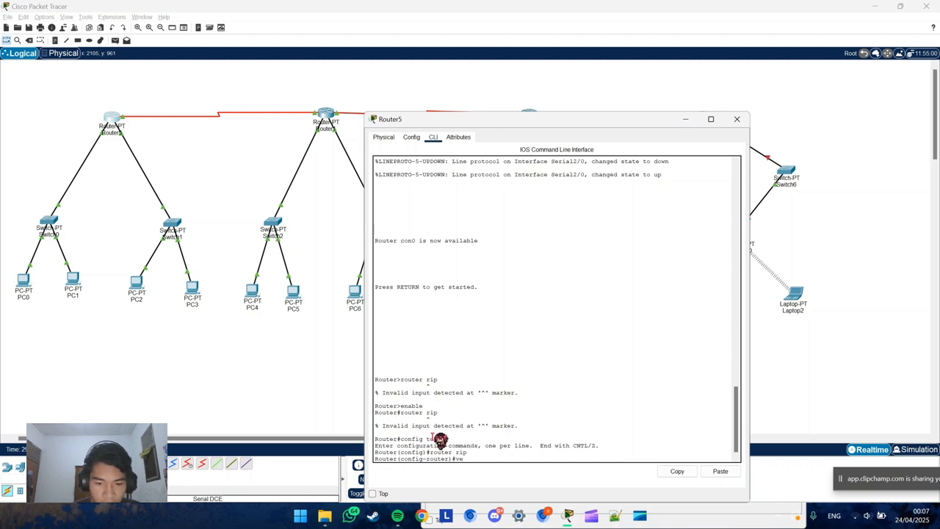
pyautogui.write('rsion 2')
pyautogui.press('Return')
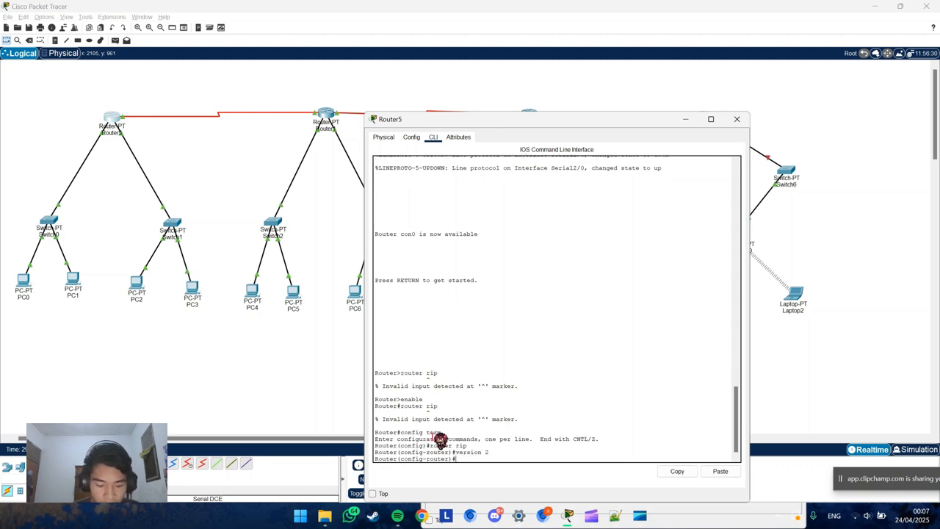
pyautogui.write('netw')
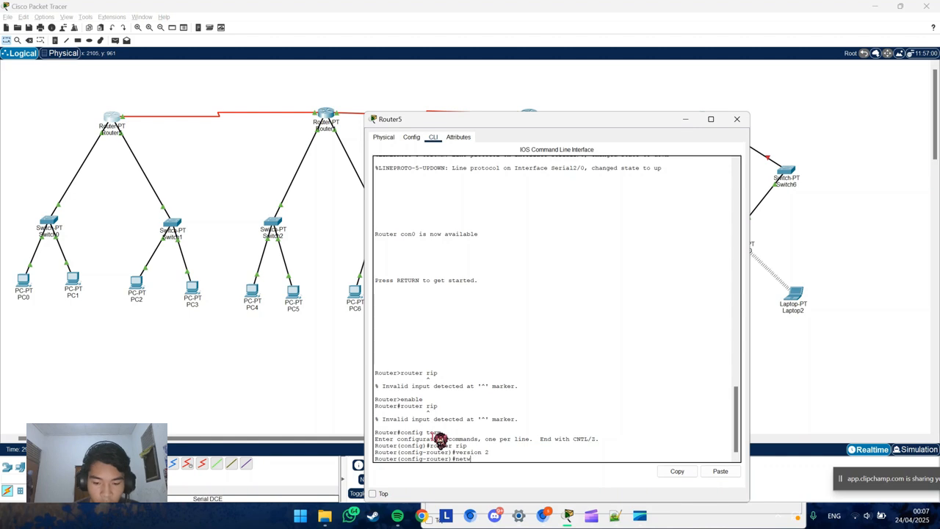
pyautogui.write('ork')
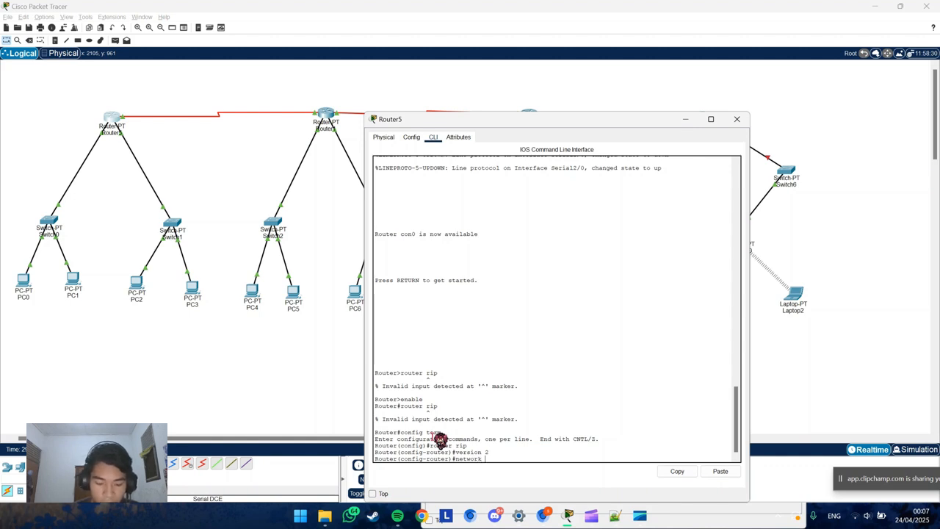
pyautogui.write(' 192.11.10.4')
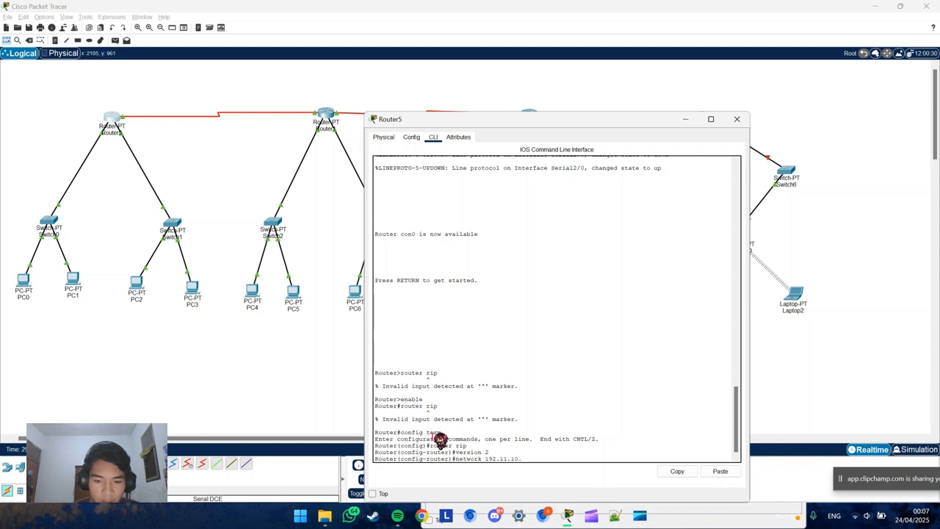
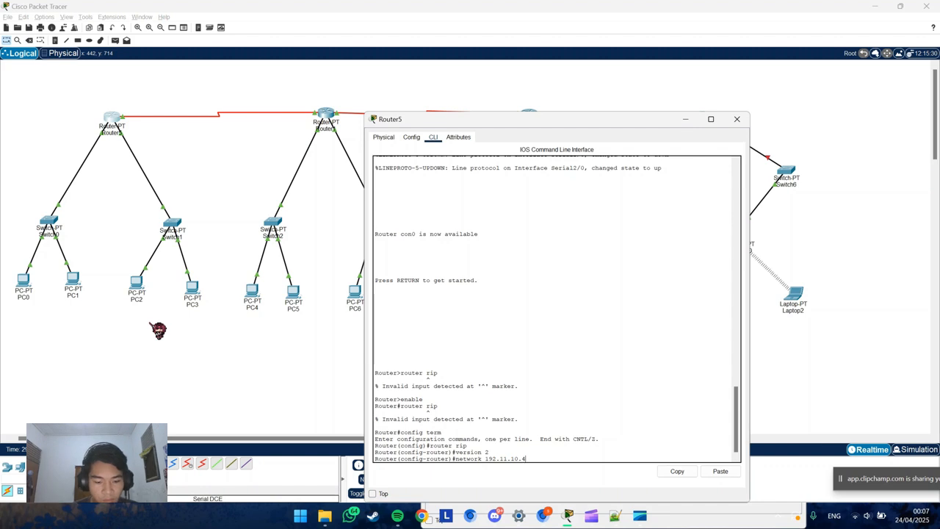
pyautogui.click(158, 329)
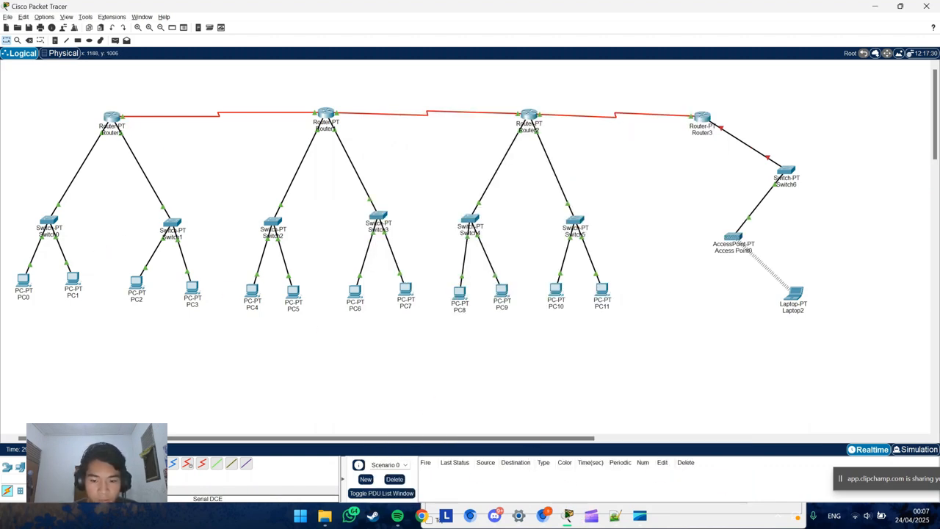
pyautogui.moveTo(574, 516)
pyautogui.click(802, 477)
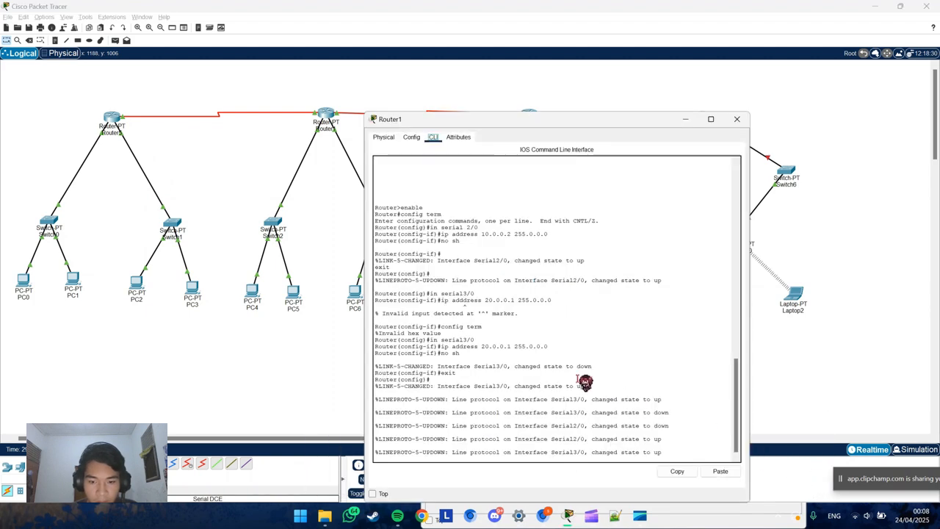
pyautogui.click(737, 119)
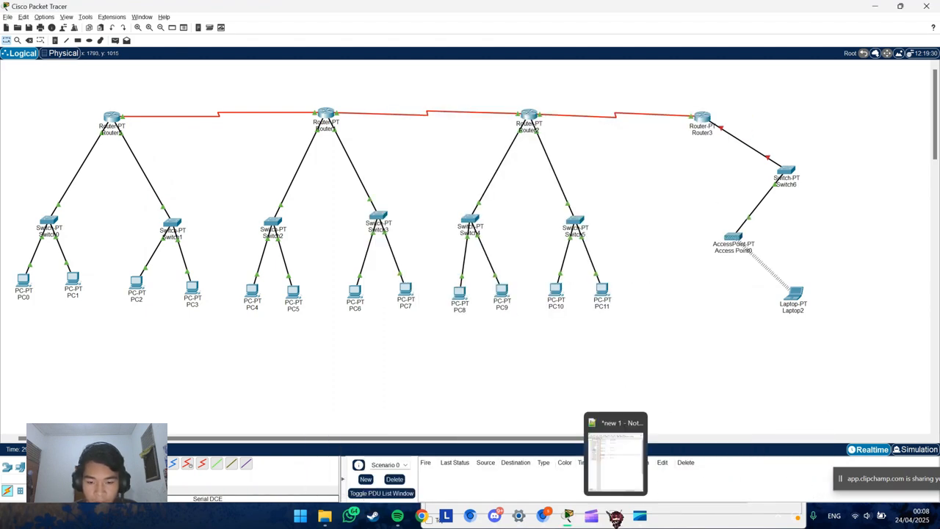
pyautogui.moveTo(574, 516)
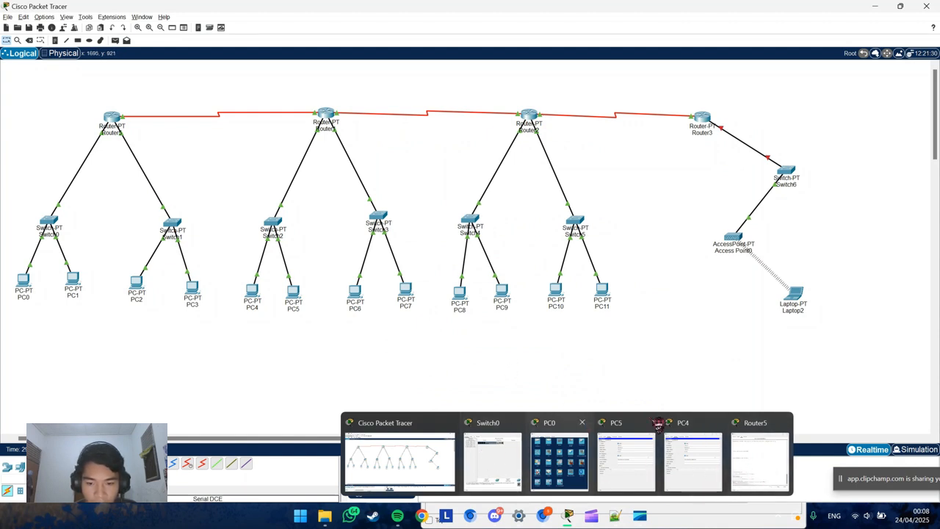
pyautogui.click(115, 116)
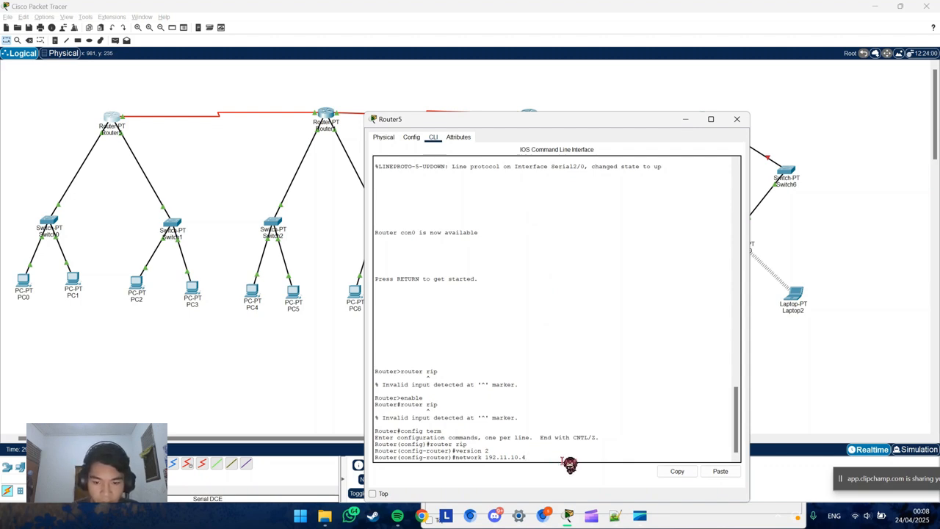
# - Submit the pending 192.11.10.4 statement and add network 192.11.11.6 to Router5's RIP configuration
pyautogui.press('Return')
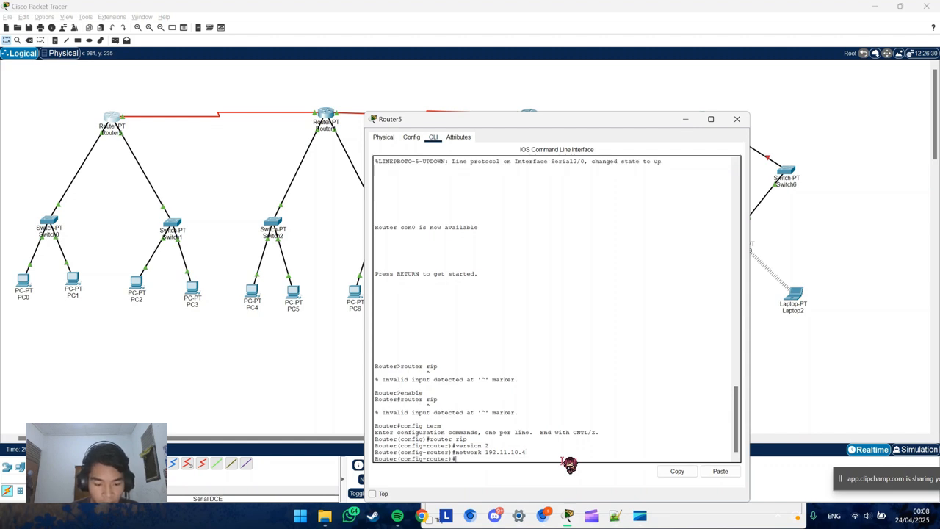
pyautogui.write('network 192.11.11.6')
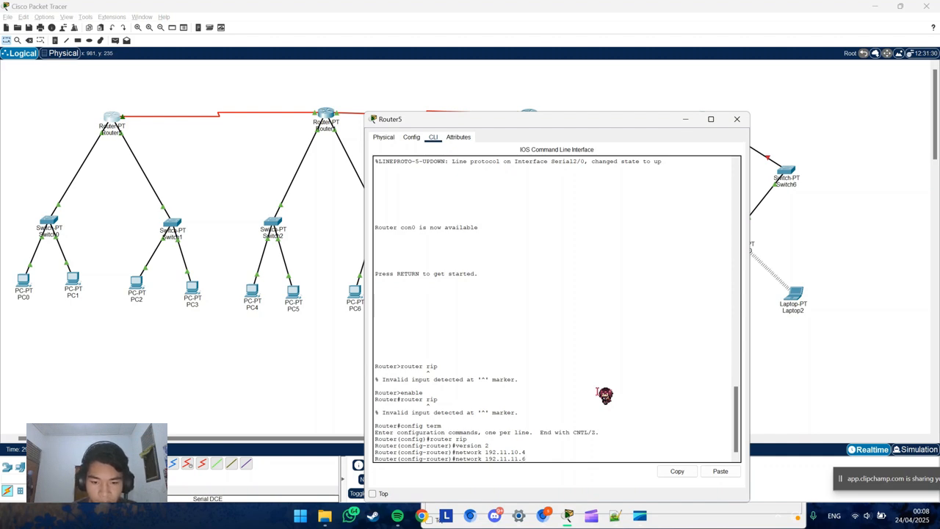
pyautogui.press('Return')
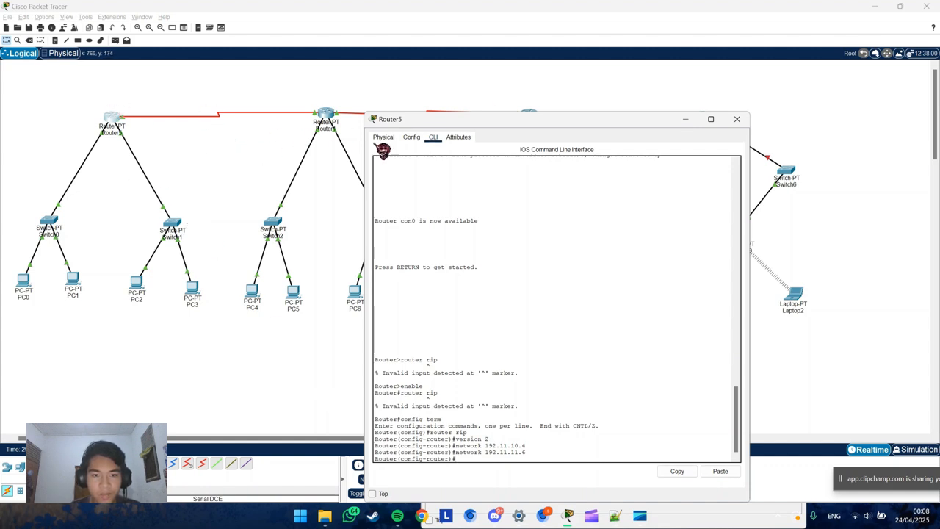
# - Move Router5's window off the router links and add network 10.0.0.0 to its RIP configuration
pyautogui.moveTo(515, 123); pyautogui.dragTo(522, 144)
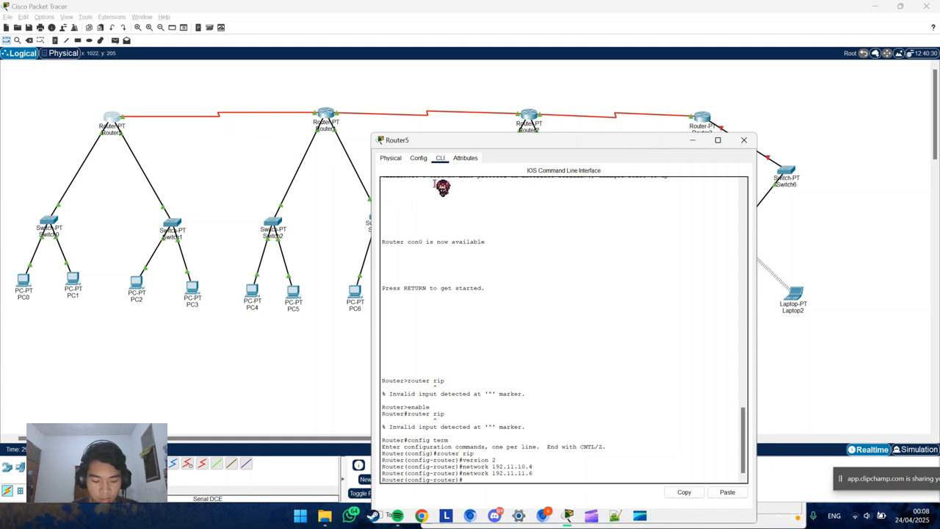
pyautogui.write('netwo')
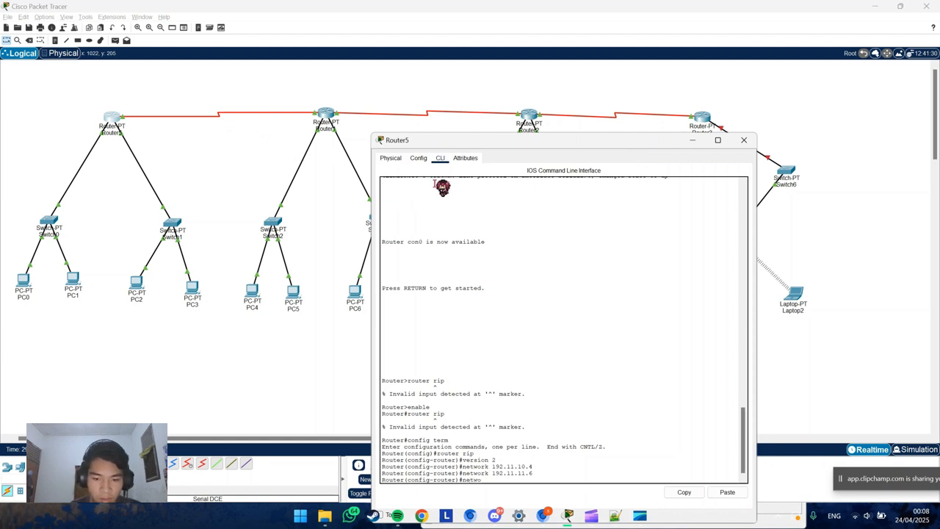
pyautogui.write('rk 10')
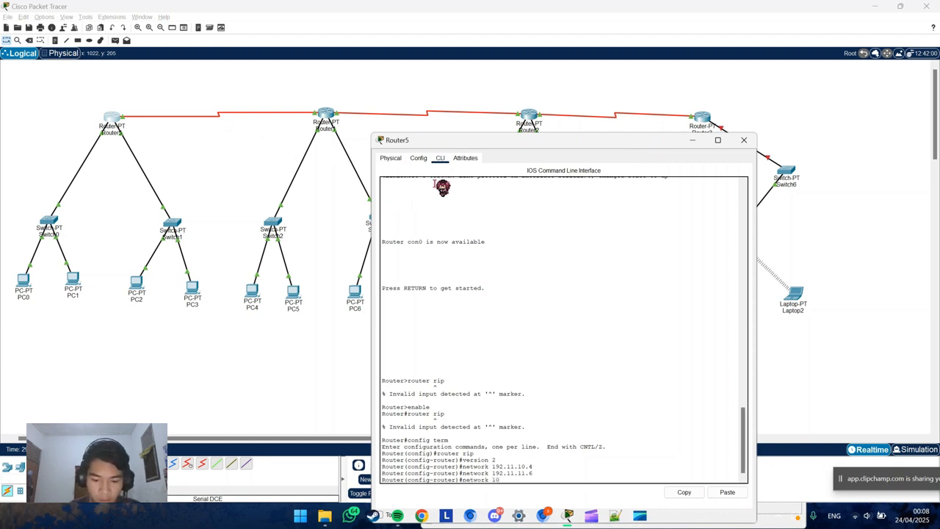
pyautogui.write('.0.')
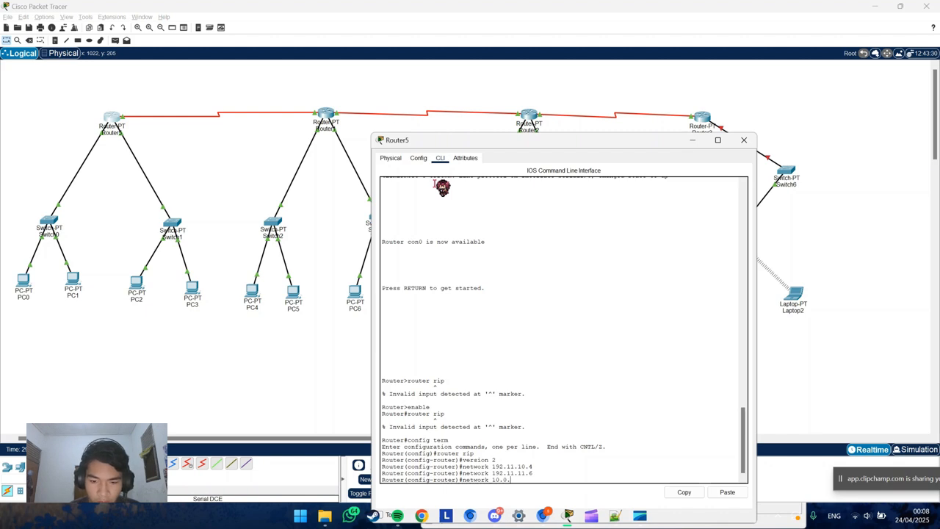
pyautogui.write('0.0')
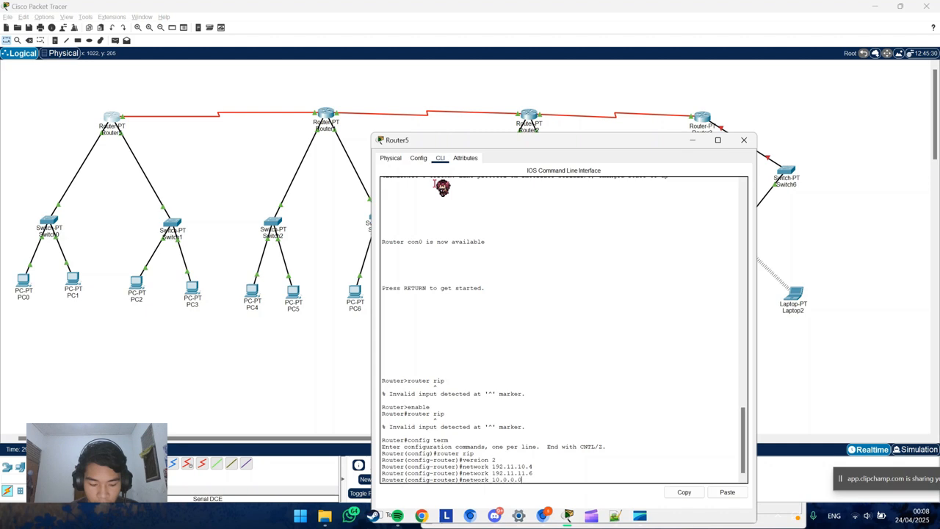
pyautogui.press('Return')
# - Add networks 20.0.0.0 and 30.0.0.0 to Router5's RIP configuration with "network" statements
pyautogui.write('ne')
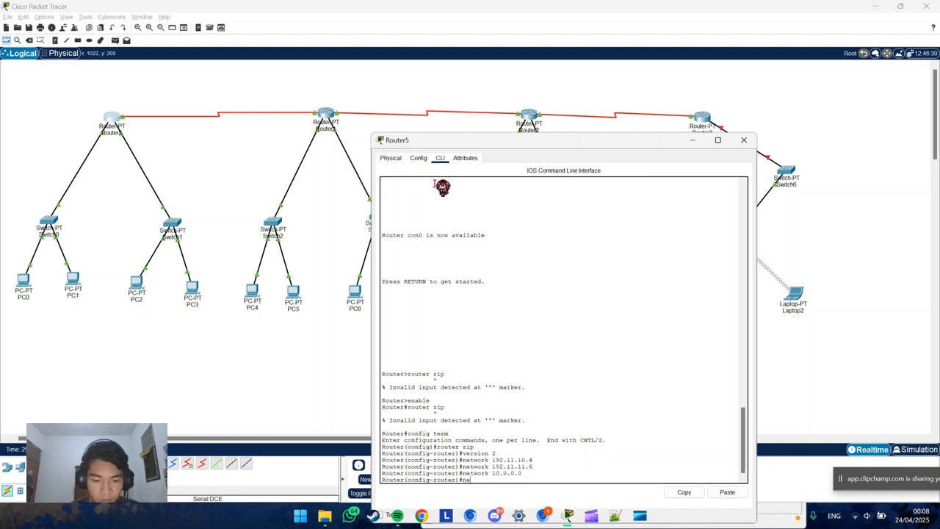
pyautogui.write('twork 20.')
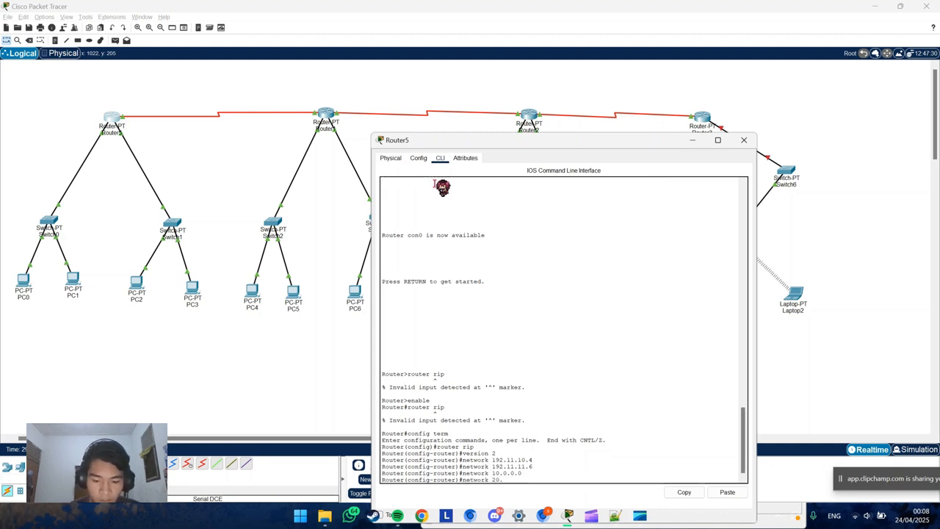
pyautogui.write('0.0.0')
pyautogui.press('Return')
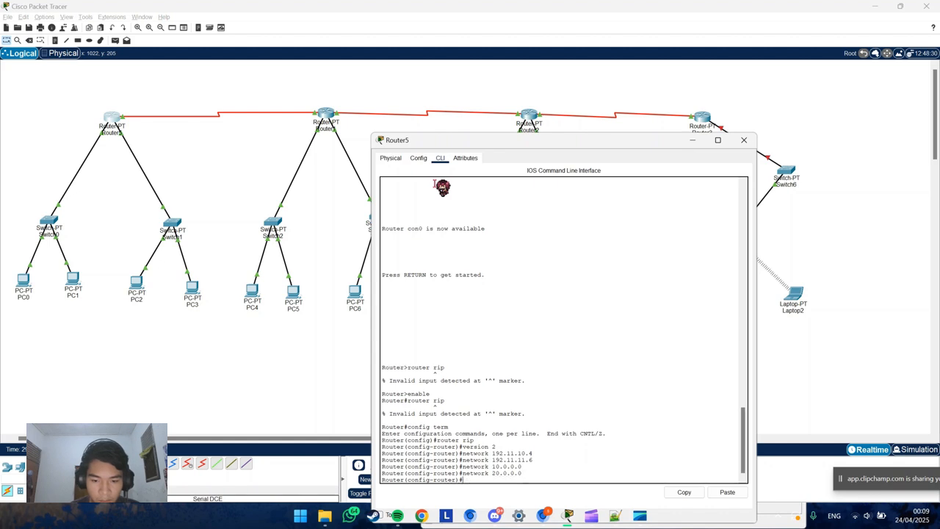
pyautogui.write('network 30.0.0')
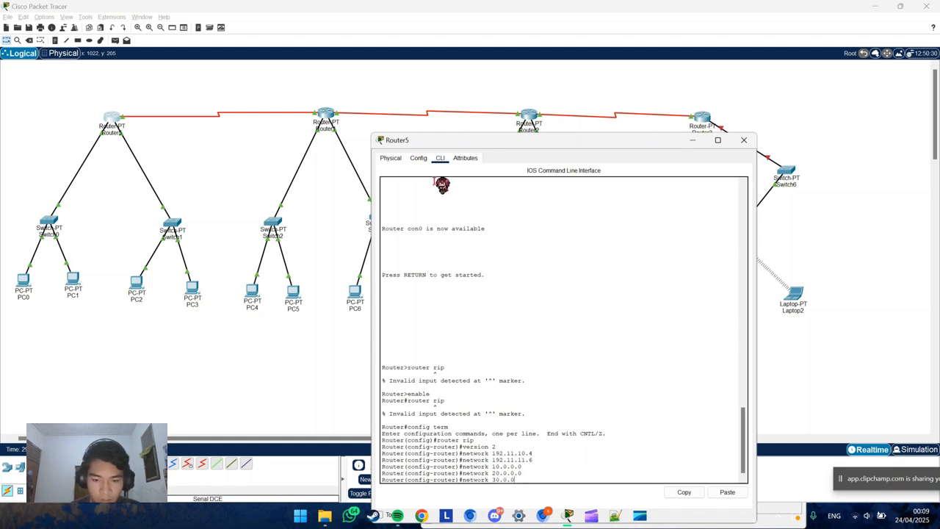
pyautogui.write('.0')
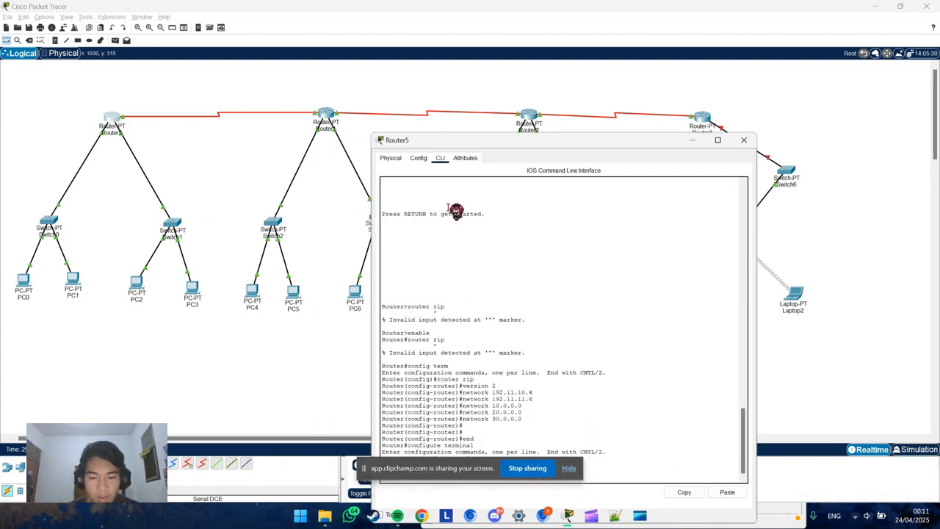
# - Move the sharing bar and Router5's window aside, and review the network addresses in Router5's RIP settings
pyautogui.moveTo(453, 473); pyautogui.dragTo(865, 478)
pyautogui.moveTo(592, 136); pyautogui.dragTo(540, 80)
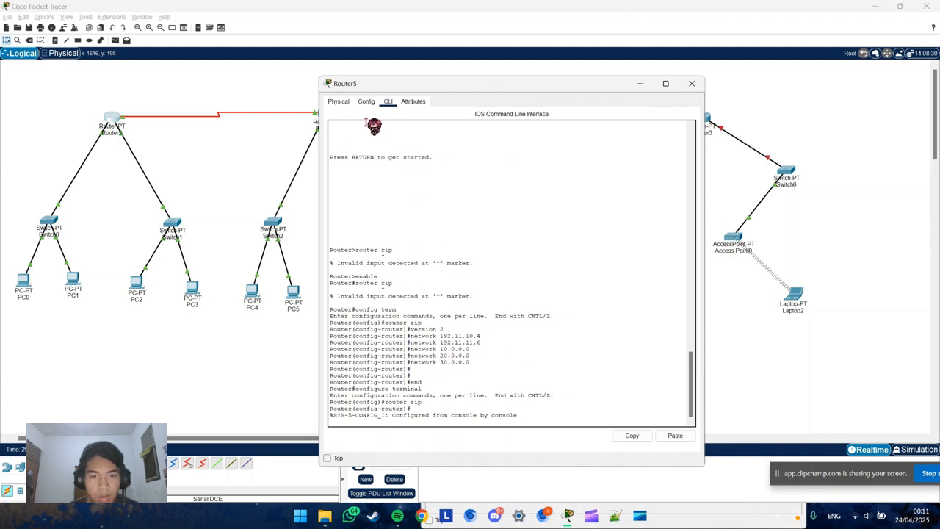
pyautogui.click(339, 102)
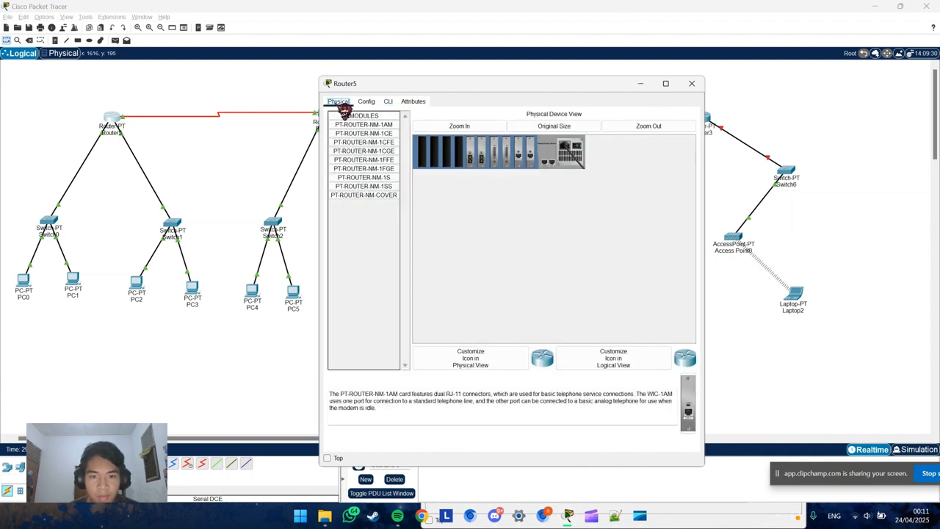
pyautogui.click(365, 102)
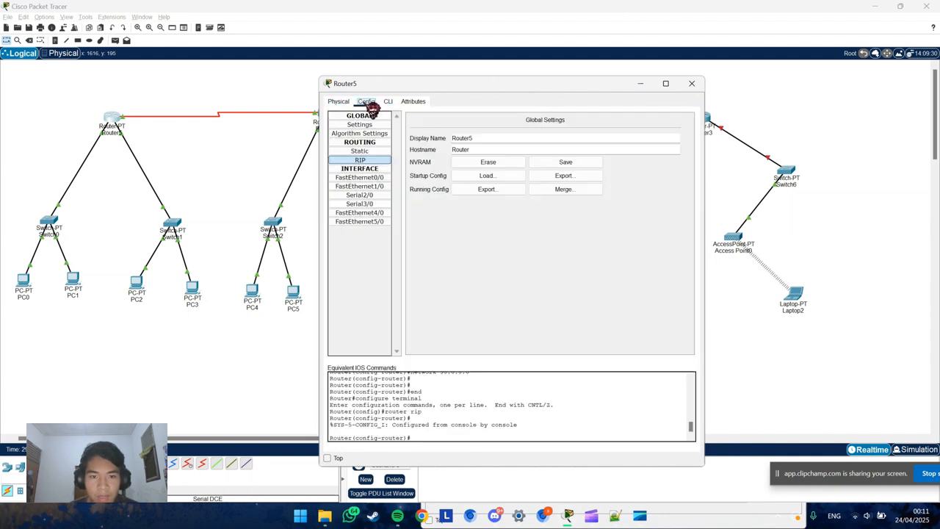
pyautogui.click(381, 161)
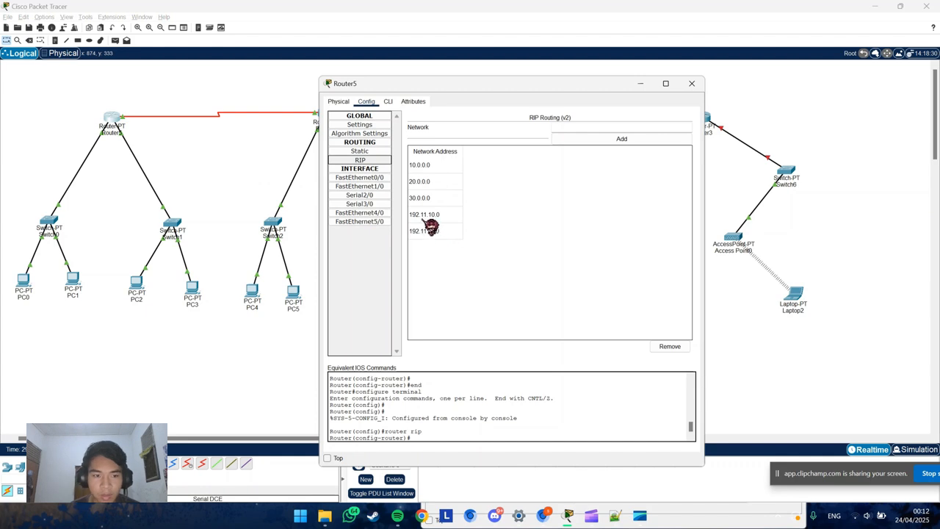
pyautogui.click(255, 174)
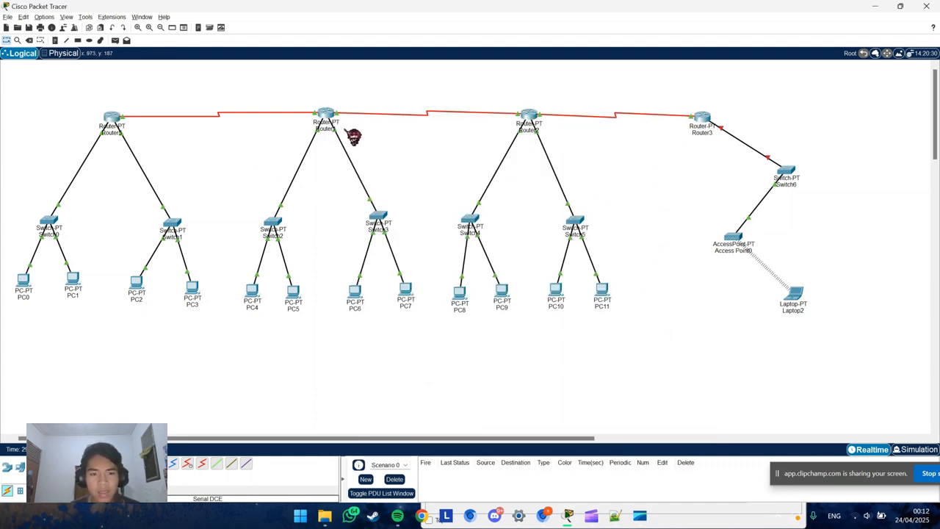
# - Enter Router1's global configuration mode with "enable" and "config term", and start RIP configuration with "router rip"
pyautogui.click(330, 121)
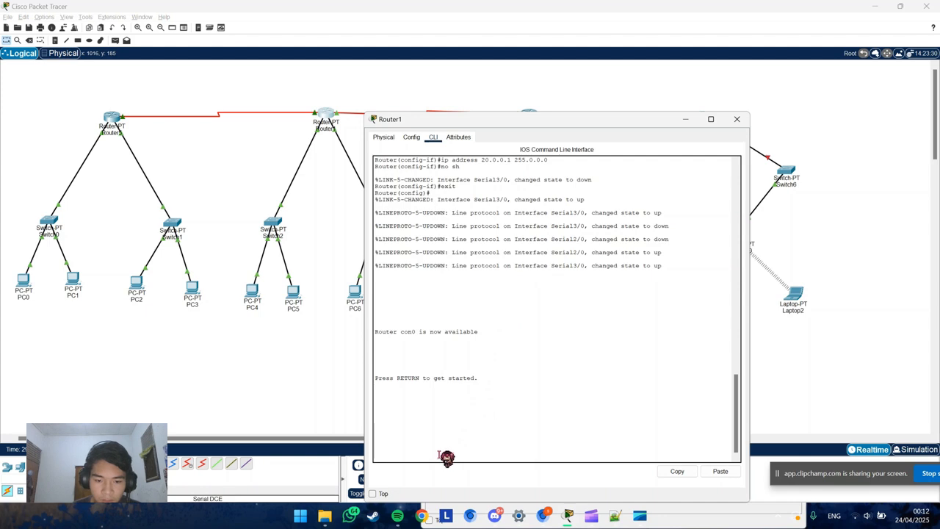
pyautogui.press('Return')
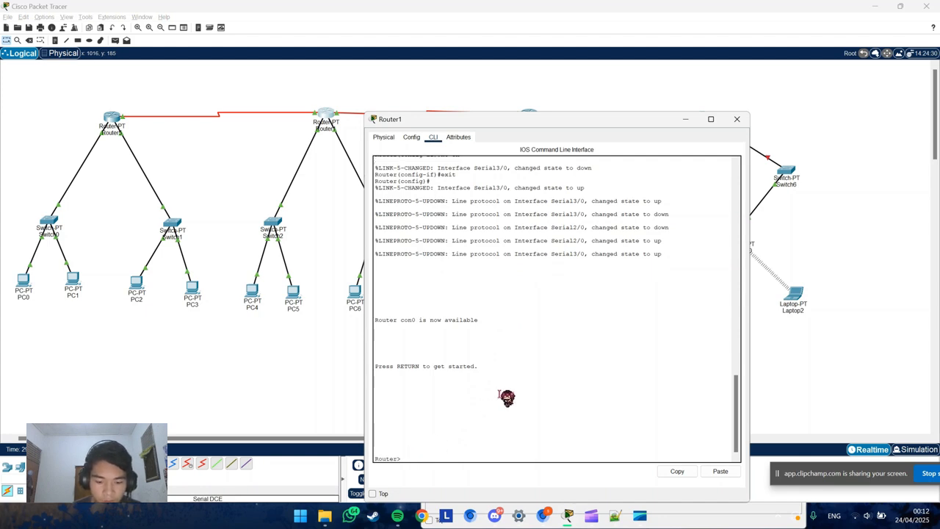
pyautogui.write('enable')
pyautogui.press('Return')
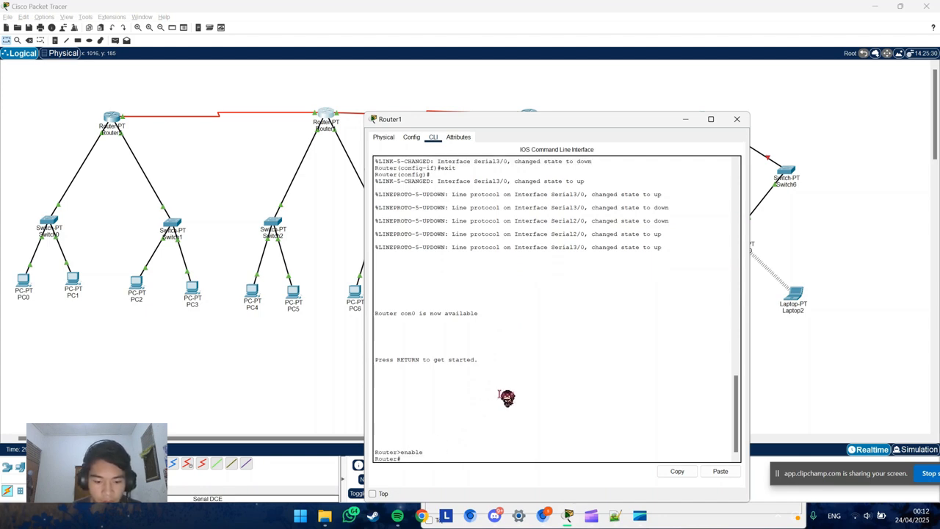
pyautogui.write('config term')
pyautogui.press('Return')
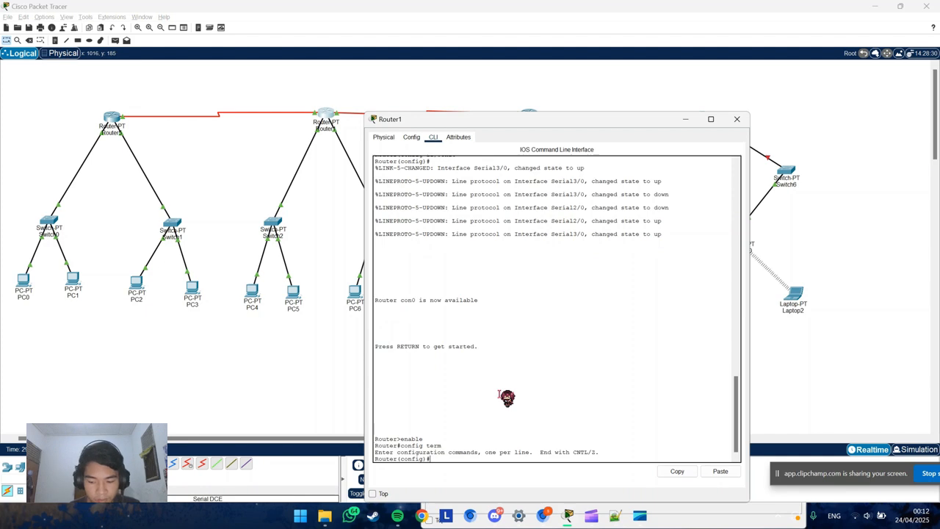
pyautogui.write('ro')
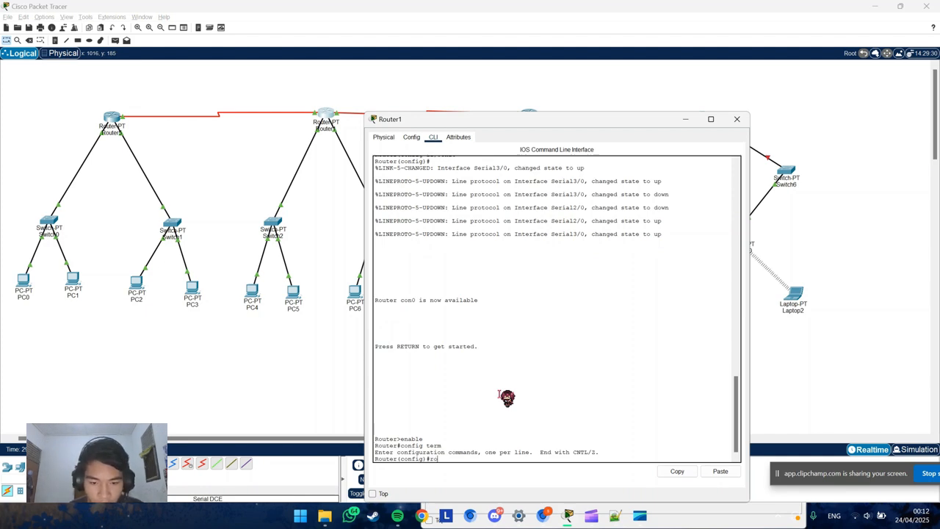
pyautogui.write('uter rip')
pyautogui.press('Return')
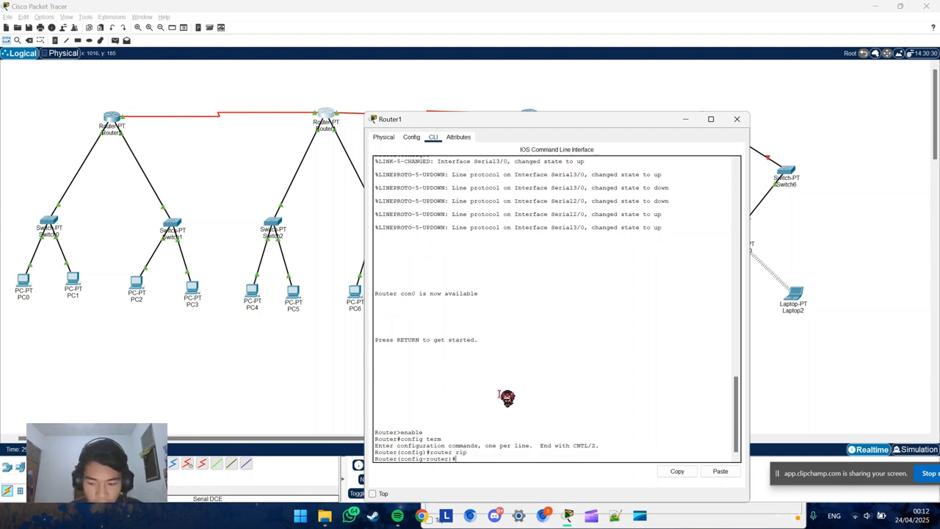
# - Set Router1's RIP to version 2 and add network 186.3.2.3 to its RIP configuration
pyautogui.write('version 2')
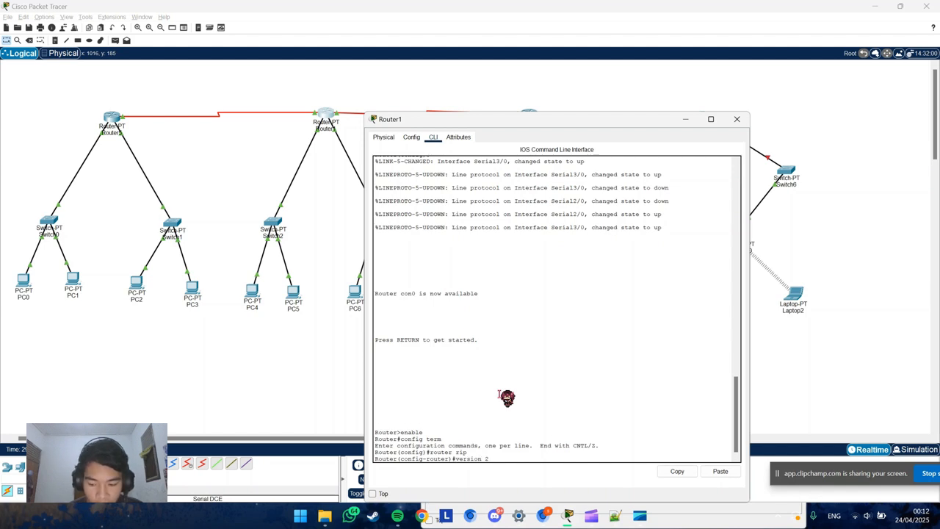
pyautogui.press('Return')
pyautogui.write('networ')
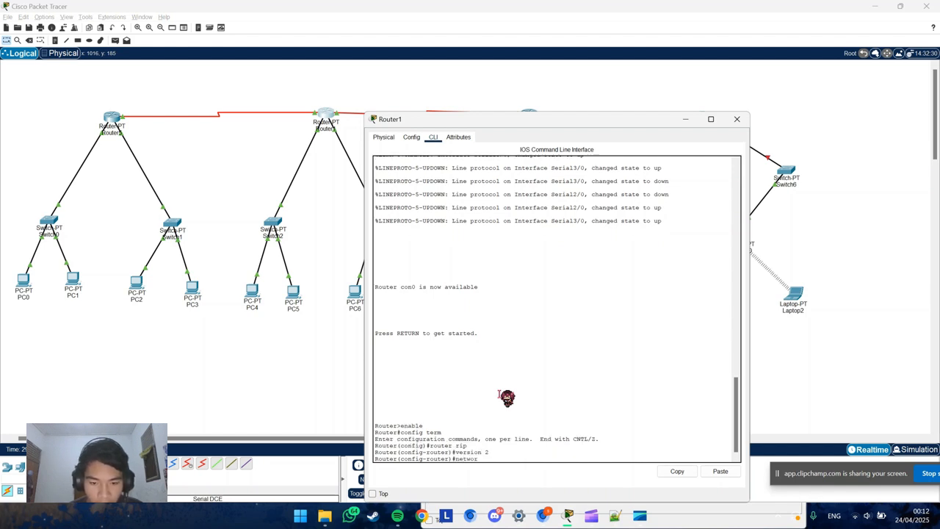
pyautogui.write('k 186.3.2.3')
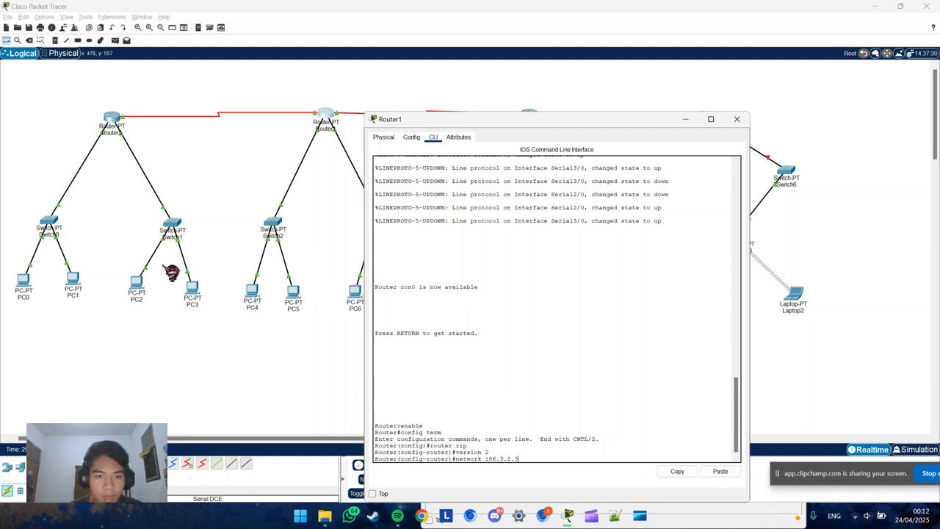
pyautogui.click(347, 316)
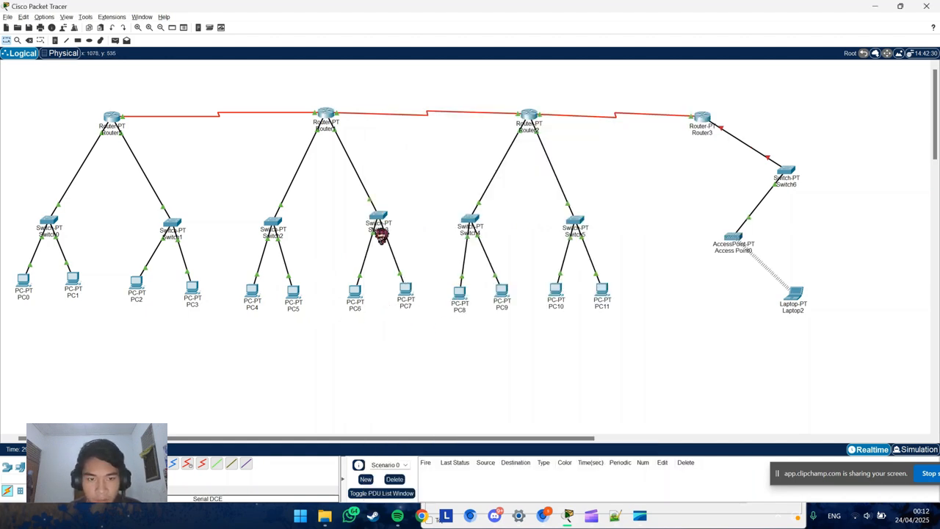
pyautogui.click(327, 115)
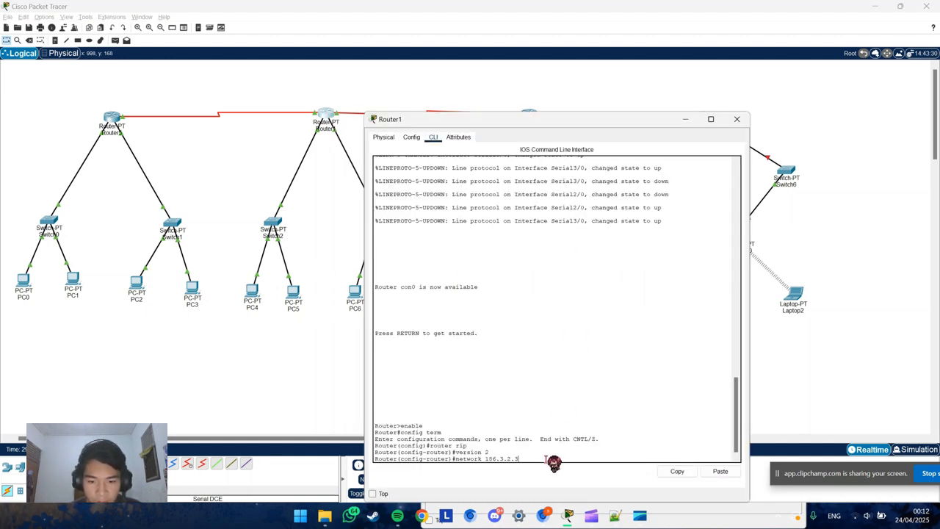
pyautogui.press('Return')
# - Add networks 186.4.2.3 and 10.0.0.0 to Router1's RIP configuration
pyautogui.write('nfig-router)#n')
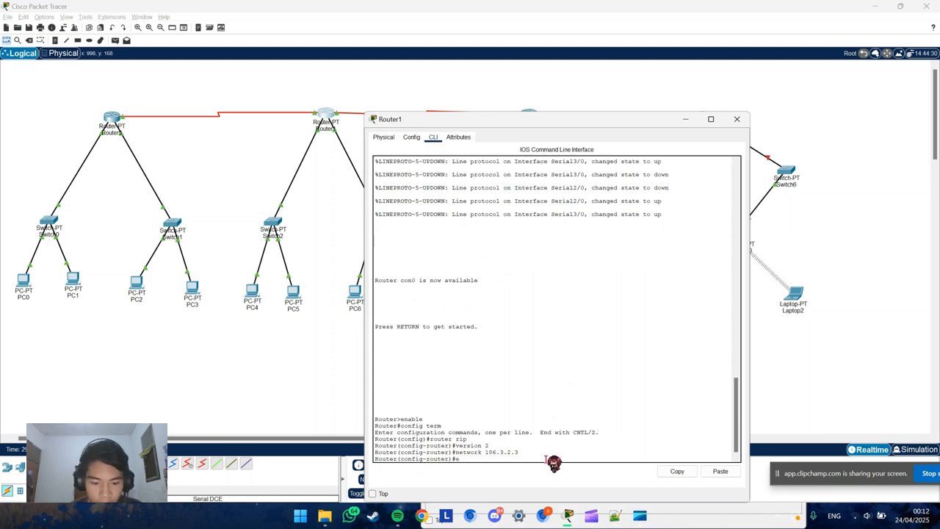
pyautogui.write('etwork')
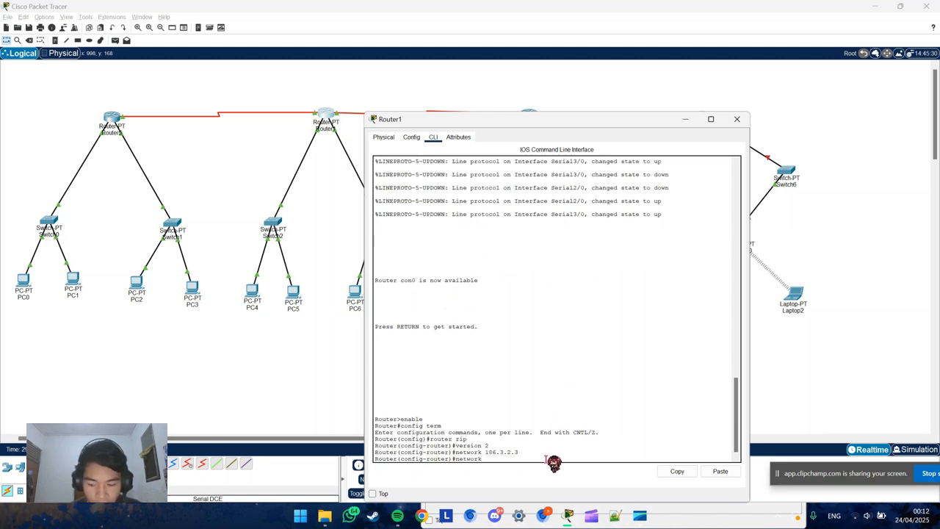
pyautogui.write(' 186.')
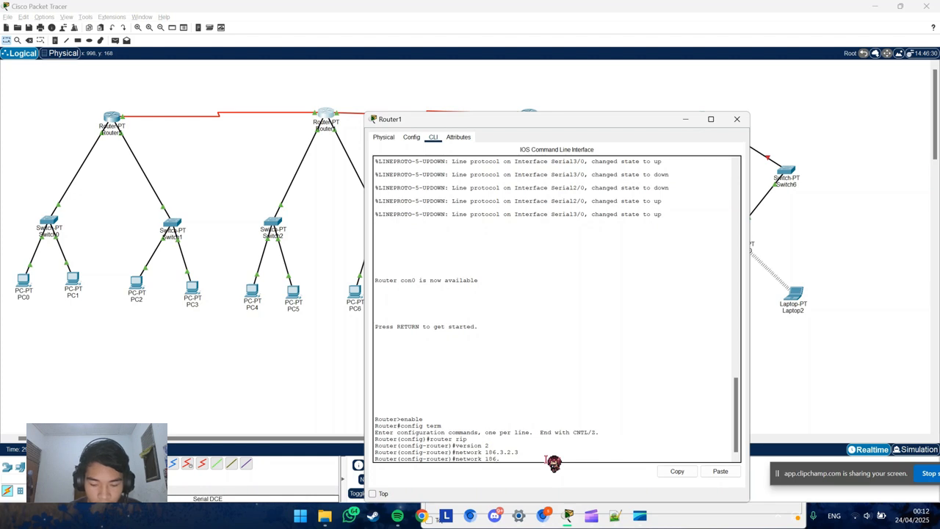
pyautogui.write('4.2.3')
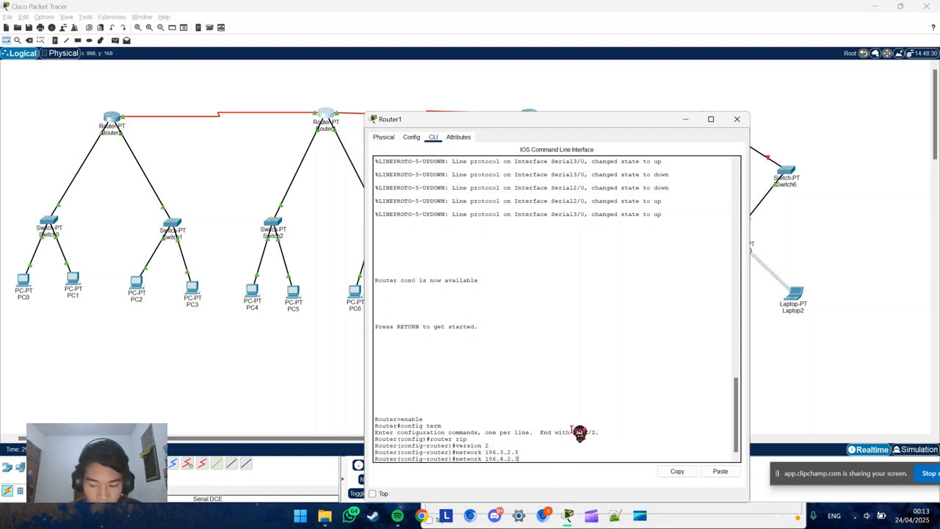
pyautogui.press('Return')
pyautogui.write('netw')
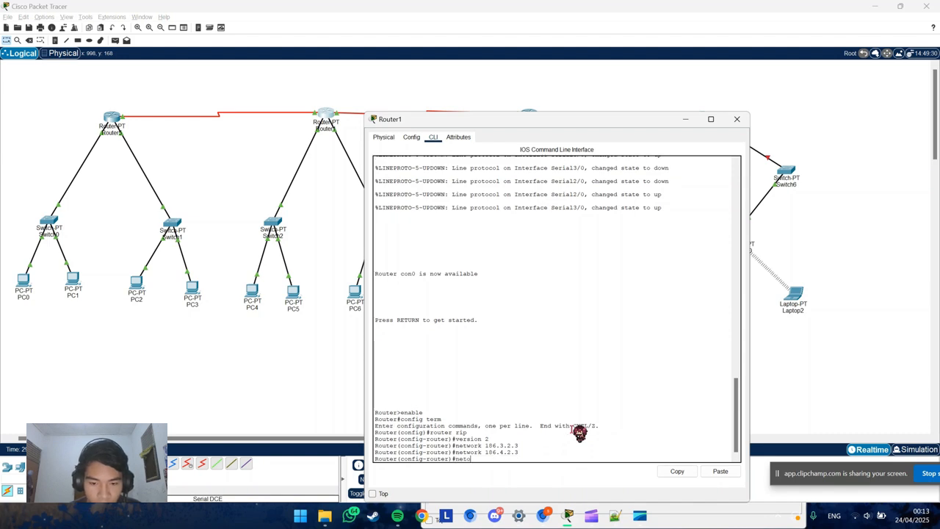
pyautogui.write('ork 10.0')
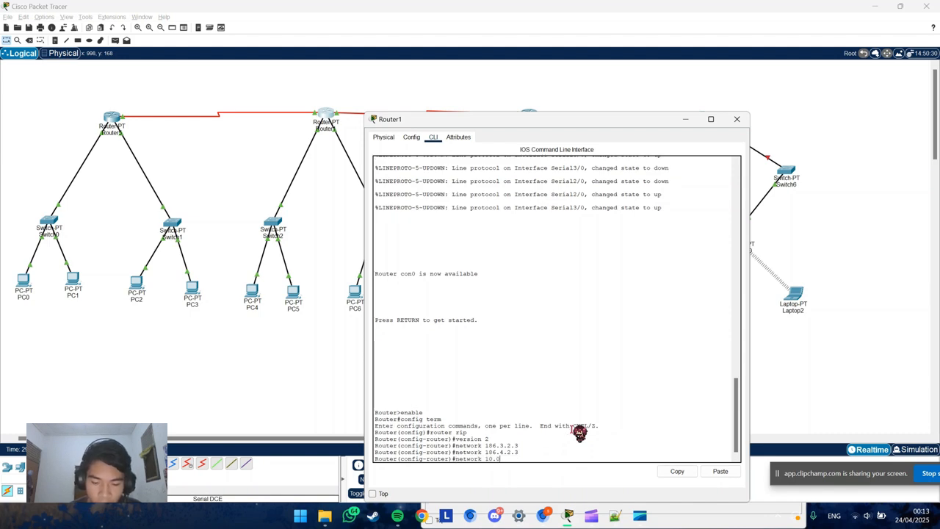
pyautogui.write('.0.0')
pyautogui.press('Return')
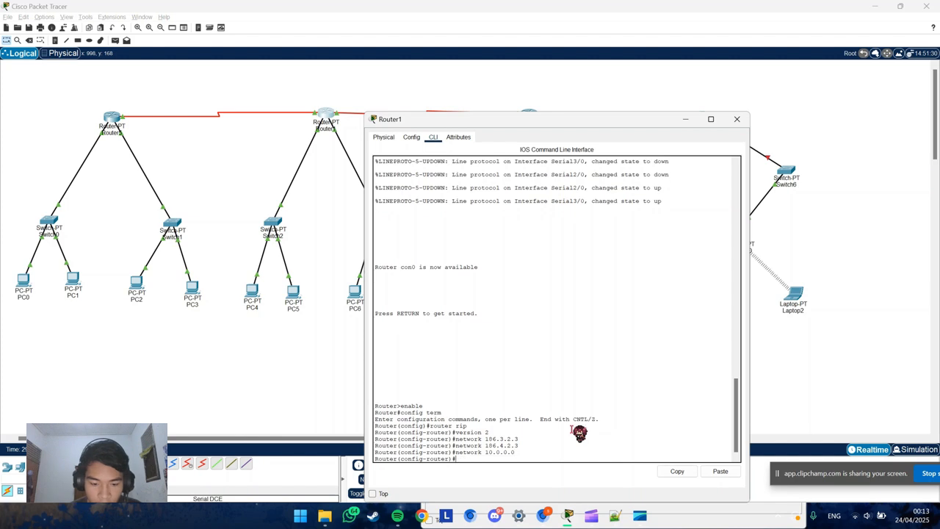
# - Add networks 20.0.0.0 and 30.0.0.0 to Router1's RIP configuration
pyautogui.write('network 20')
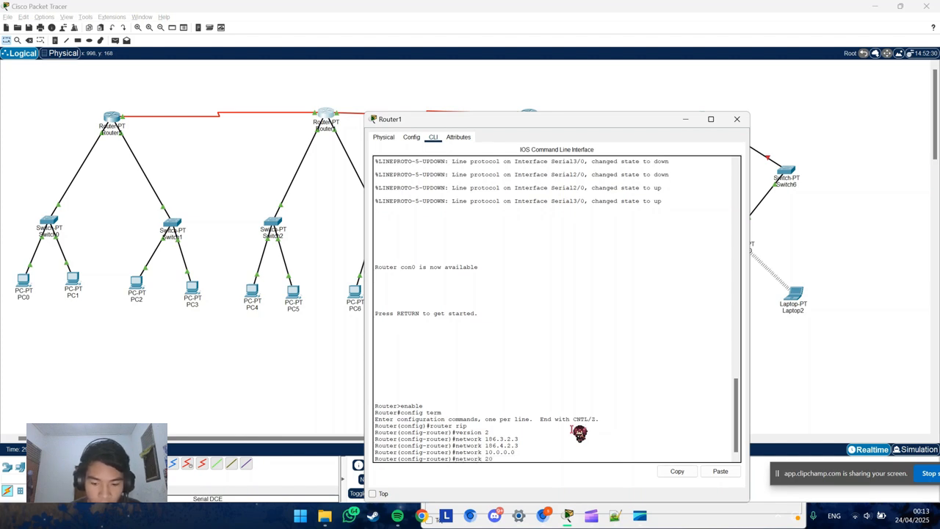
pyautogui.write('.0.0.0')
pyautogui.press('Return')
pyautogui.write('n')
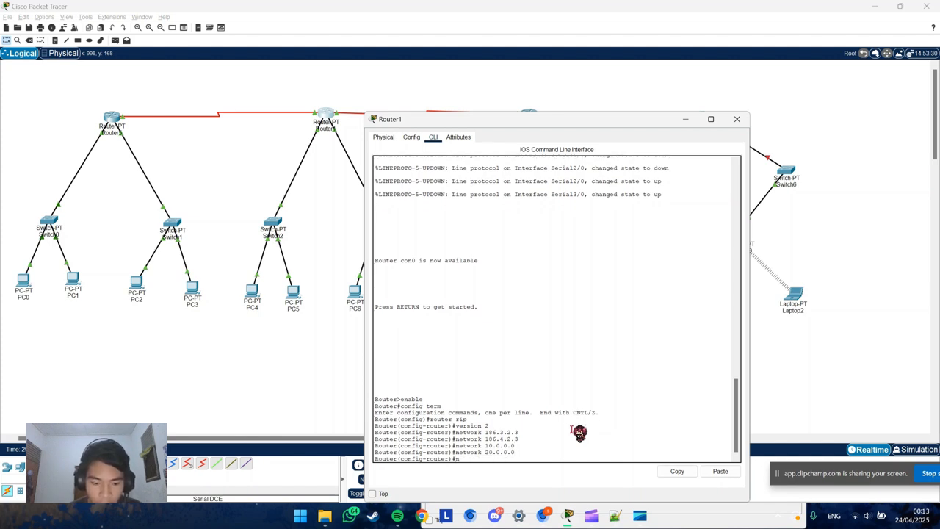
pyautogui.write('etwork 30.0.0.0')
pyautogui.press('Return')
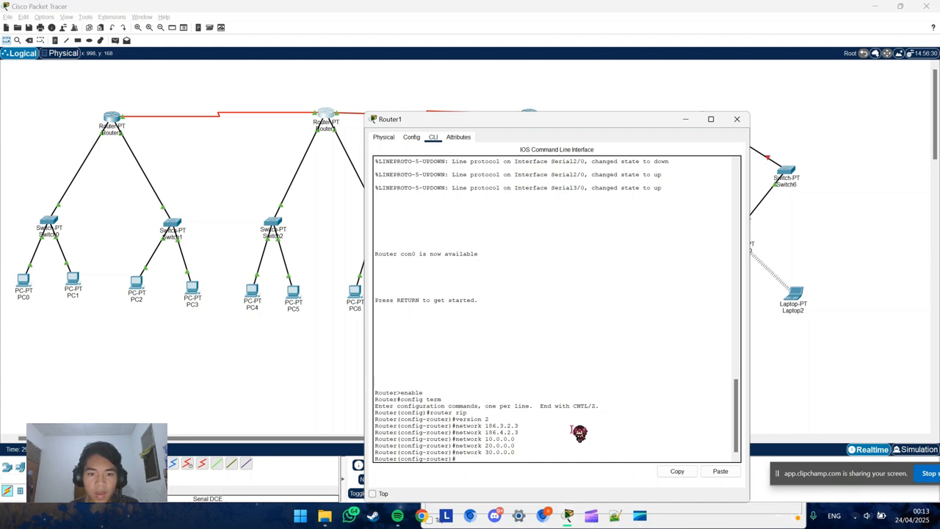
# - Review the network addresses in Router1's RIP settings and close its window
pyautogui.click(411, 138)
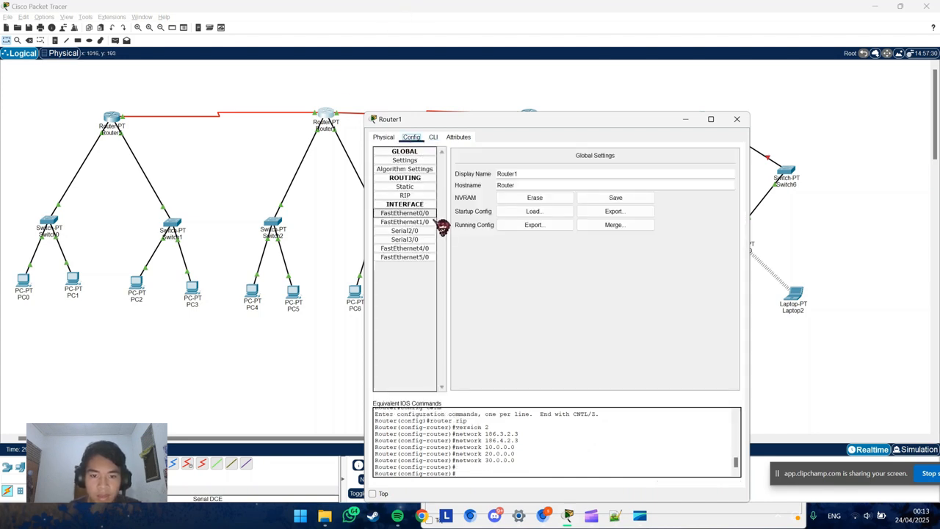
pyautogui.click(410, 187)
pyautogui.click(408, 196)
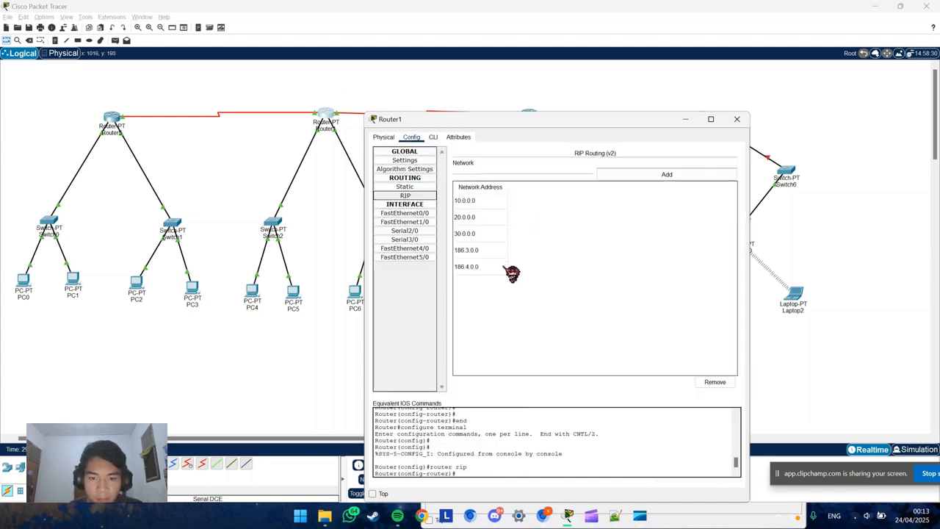
pyautogui.click(435, 138)
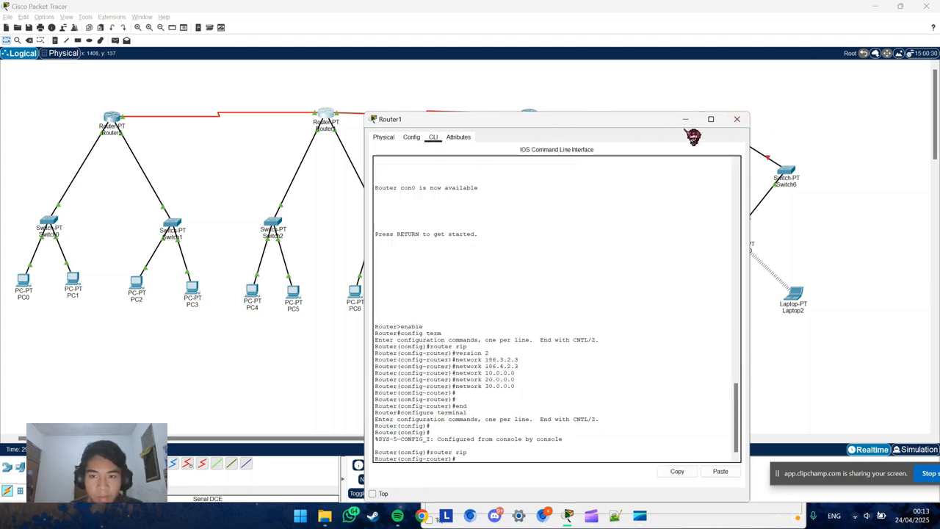
pyautogui.click(737, 119)
# - Enter RIP configuration on Router2 through its command line and set RIP to version 2
pyautogui.click(535, 125)
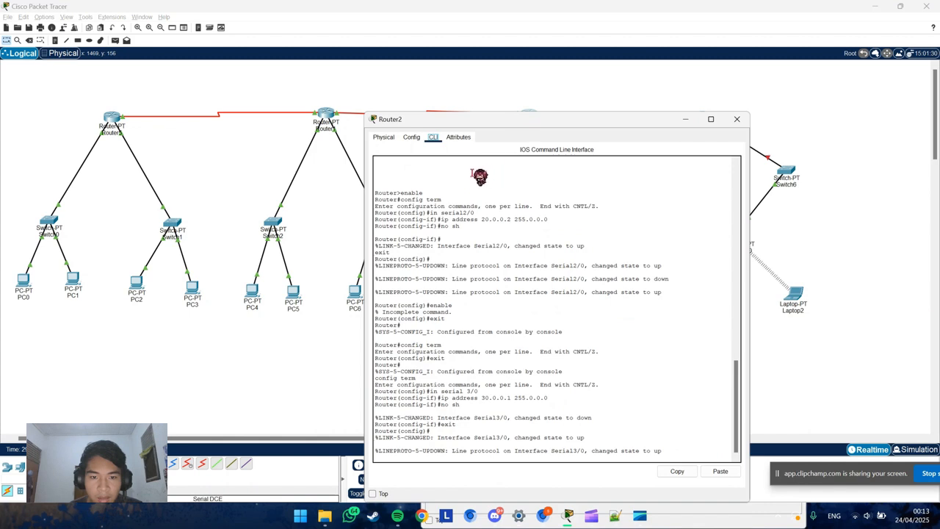
pyautogui.click(506, 459)
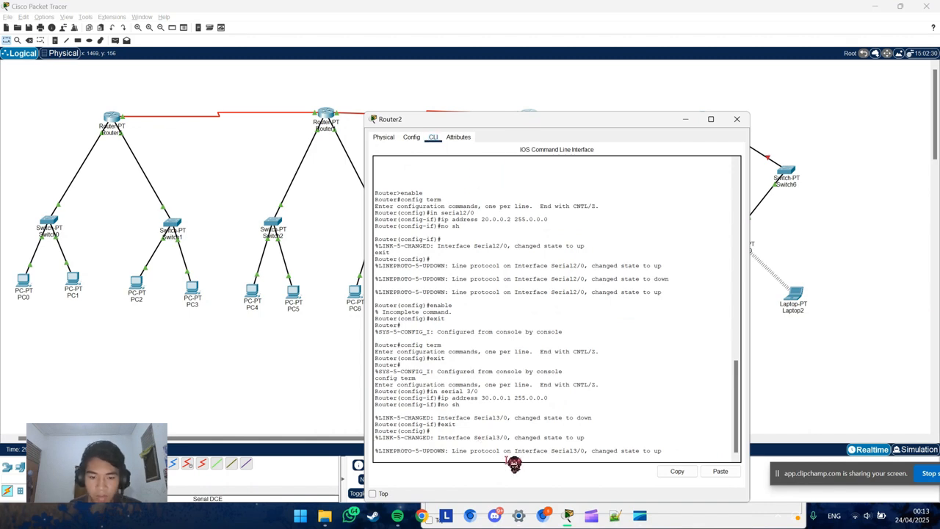
pyautogui.press('Return')
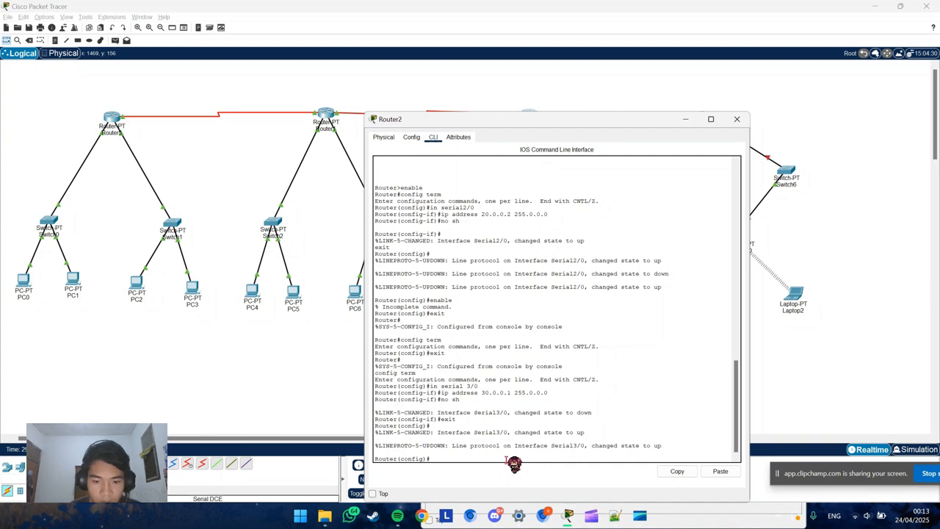
pyautogui.write('config term')
pyautogui.press('Return')
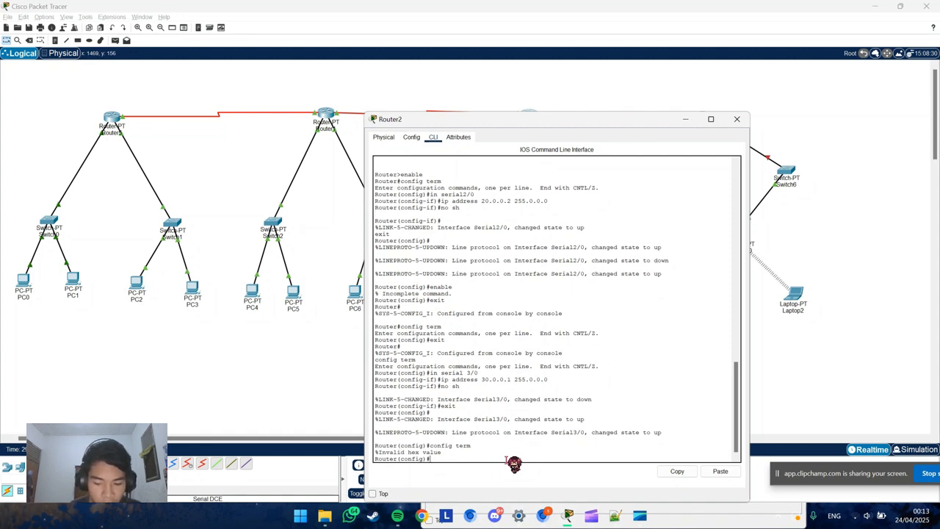
pyautogui.write('router ri')
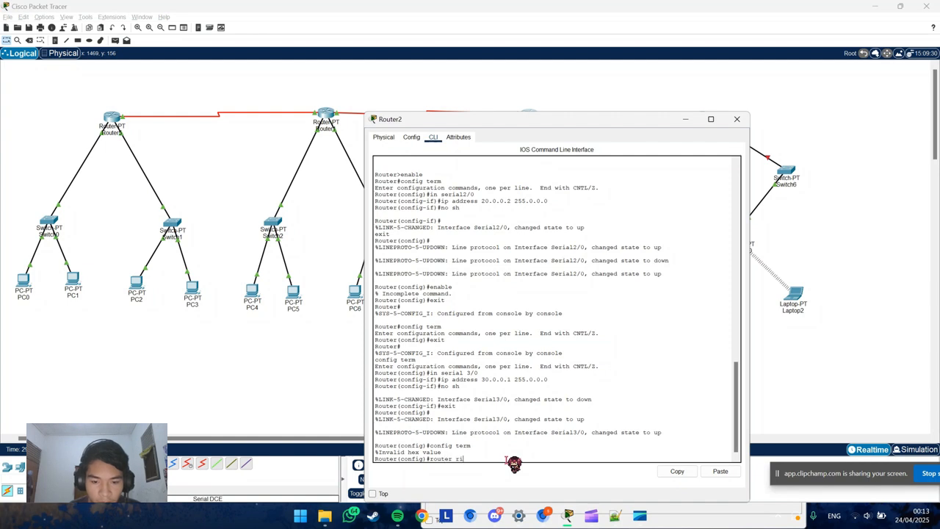
pyautogui.write('p')
pyautogui.press('Return')
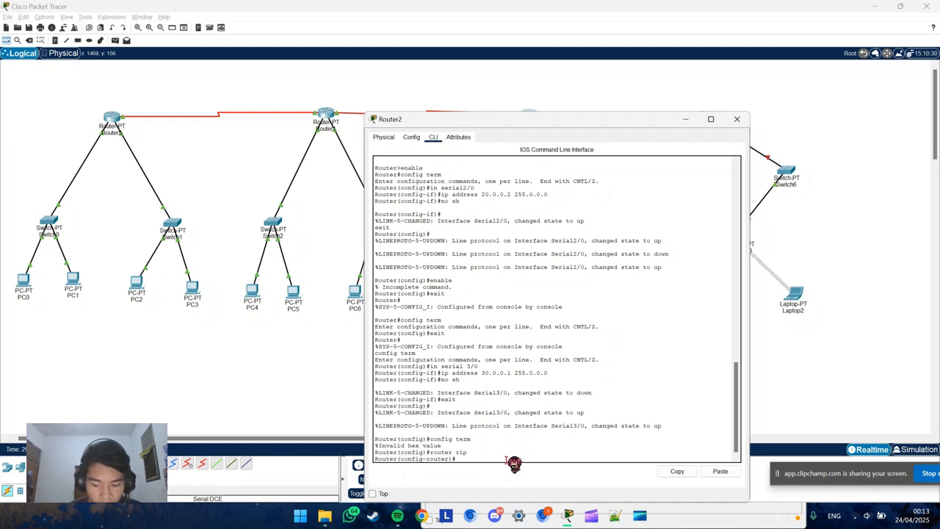
pyautogui.write('versi')
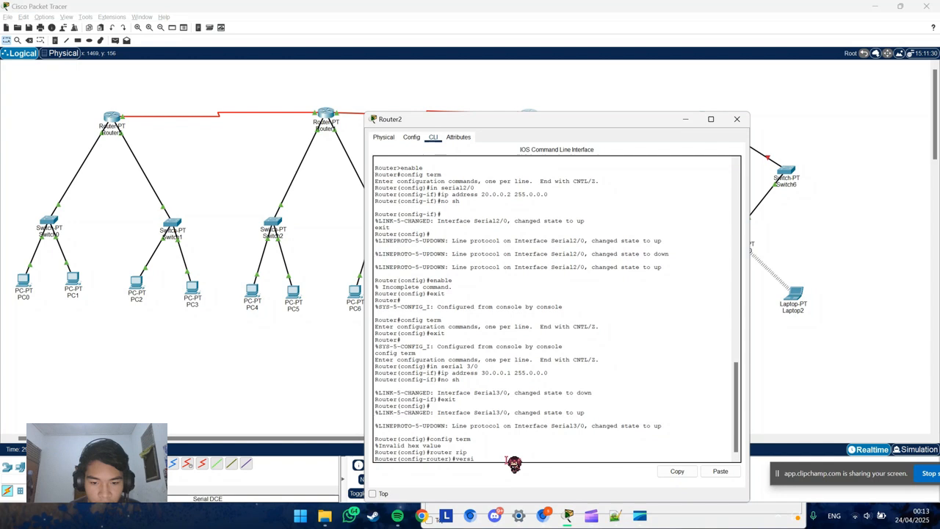
pyautogui.write('on 2')
pyautogui.press('Return')
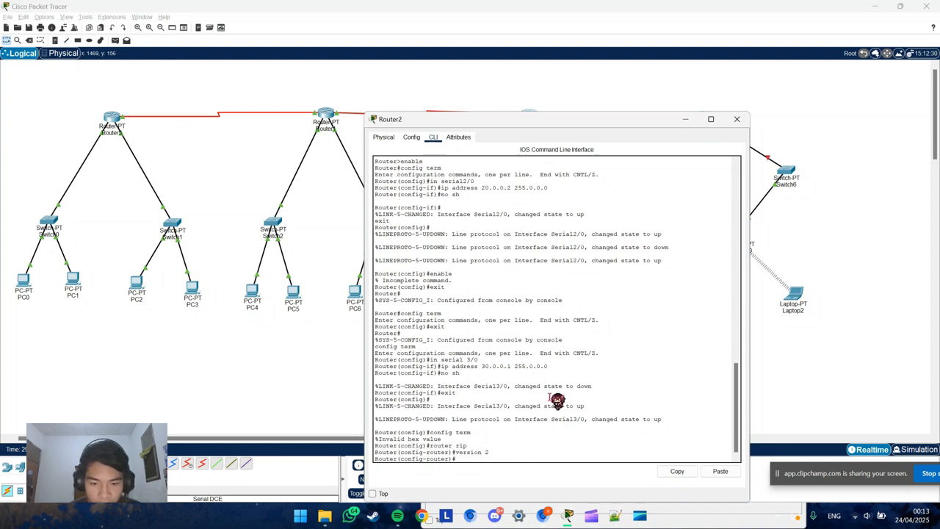
# - Add networks 11.2.3.3 and 12.2.3.3 to Router2's RIP configuration
pyautogui.write('network 11')
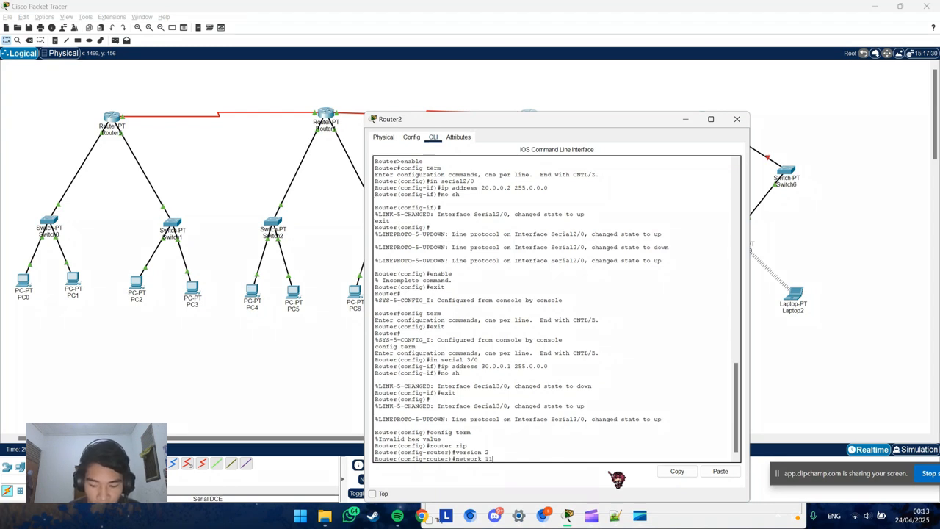
pyautogui.write('.2.3.')
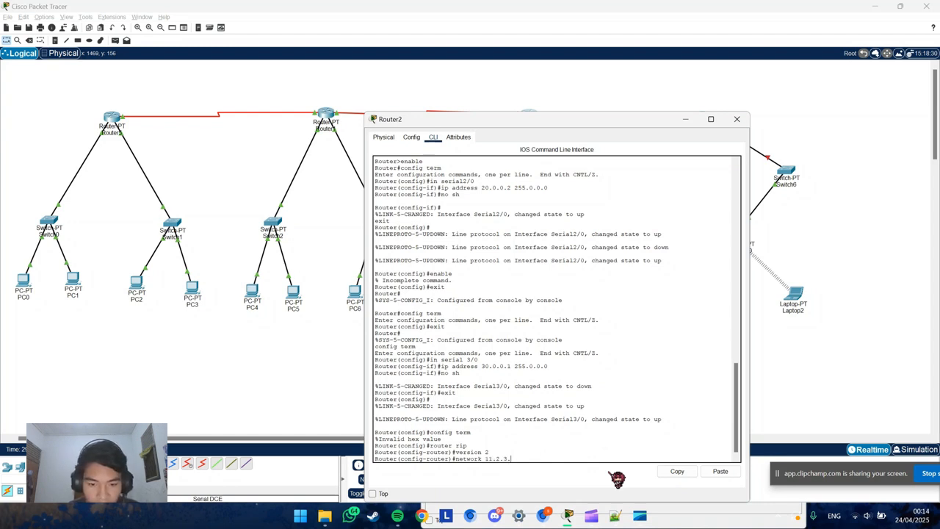
pyautogui.write('3')
pyautogui.press('Return')
pyautogui.write('netowkr')
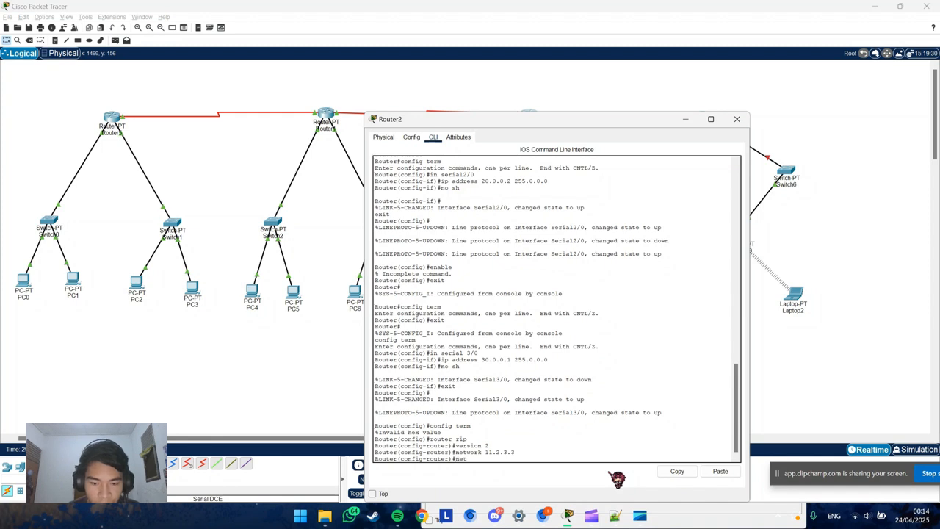
pyautogui.press('BackSpace')
pyautogui.press('BackSpace')
pyautogui.press('BackSpace')
pyautogui.press('BackSpace')
pyautogui.write('work 12.2.3.3')
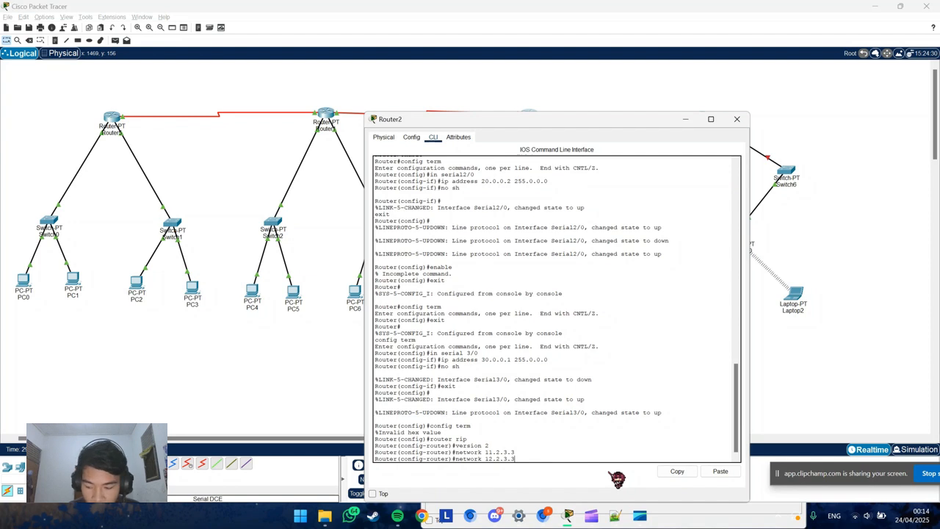
pyautogui.press('Return')
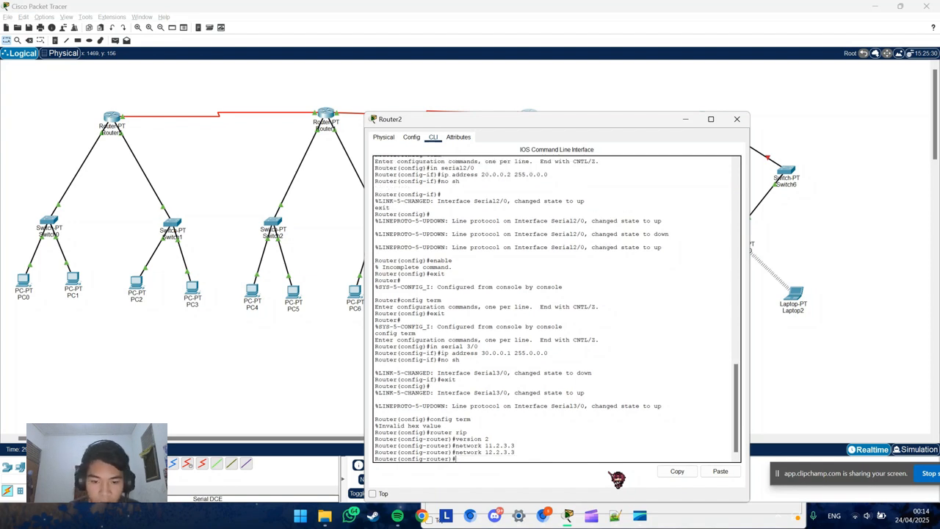
# - Add networks 10.0.0.0, 20.0.0.0 and 30.0.0.0 to Router2's RIP configuration
pyautogui.write('networ')
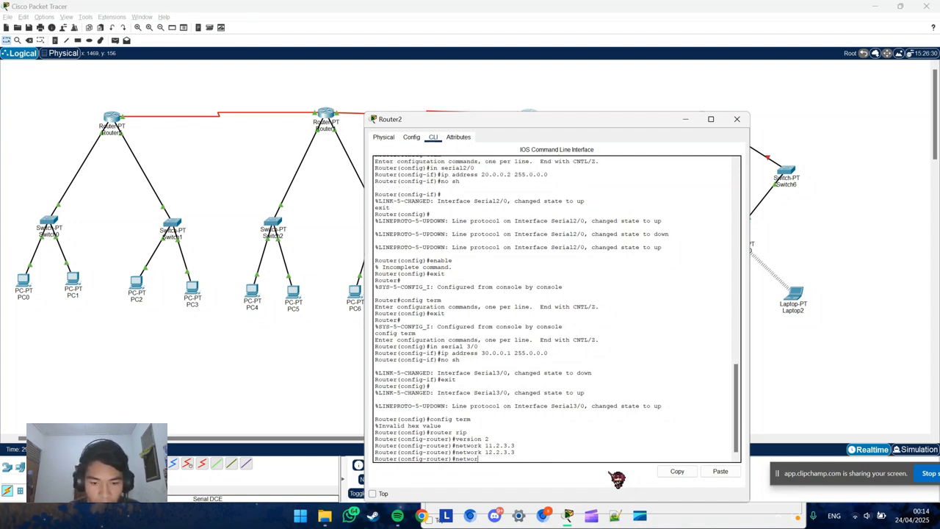
pyautogui.write('k 10.0.0.0')
pyautogui.press('Return')
pyautogui.write('network 20.')
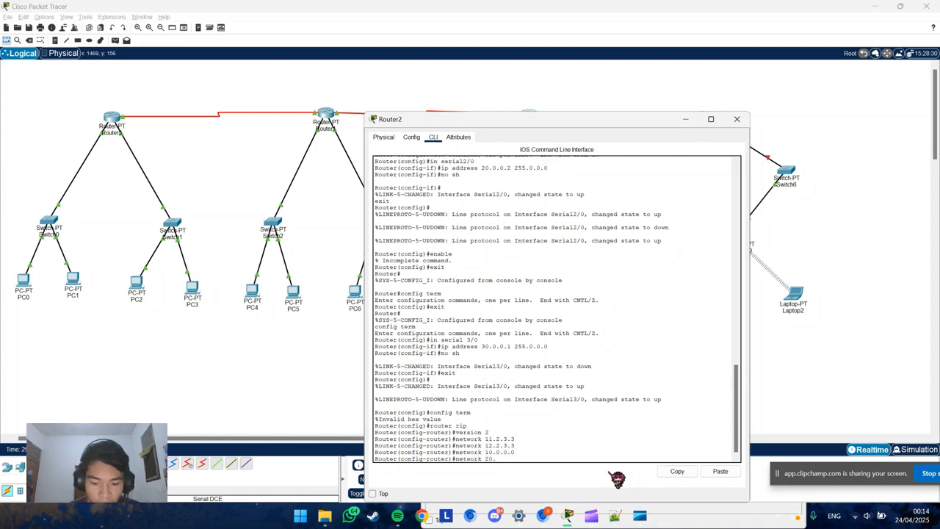
pyautogui.press('Return')
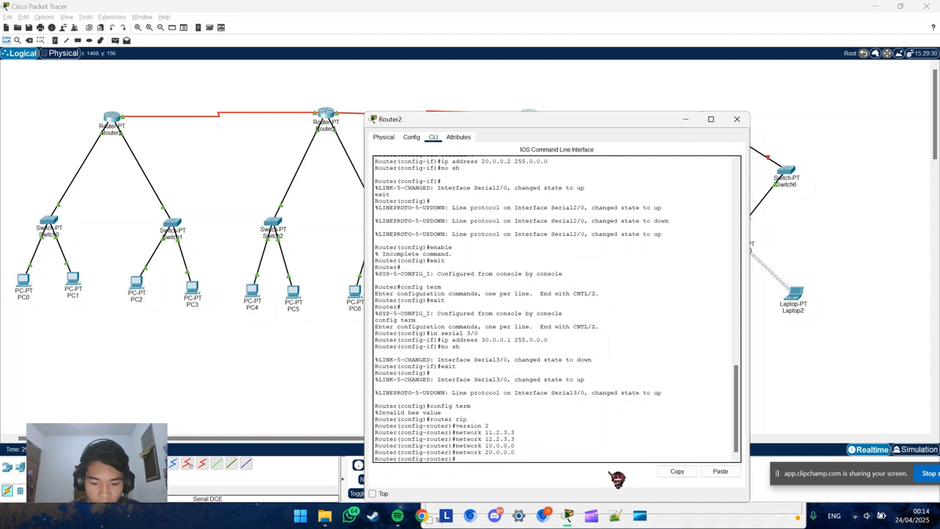
pyautogui.write('network')
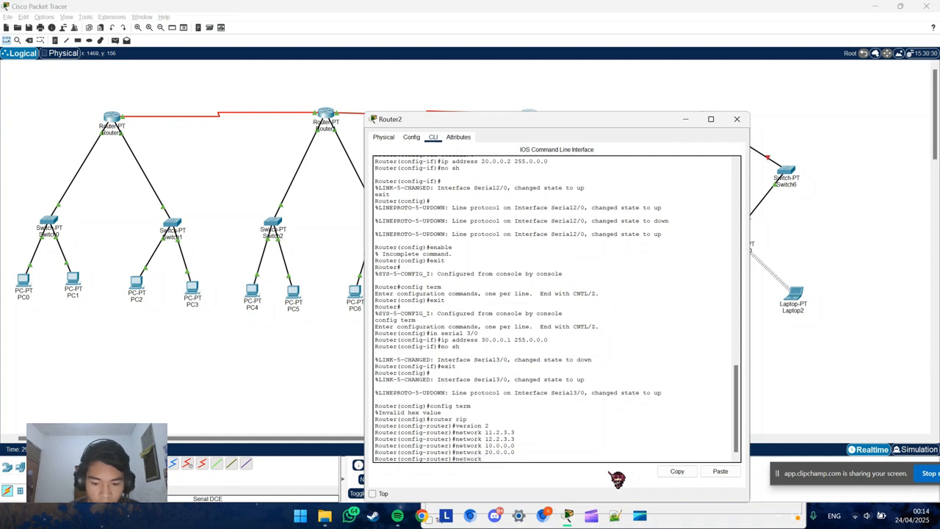
pyautogui.write(' 30.0.0.0')
pyautogui.press('Return')
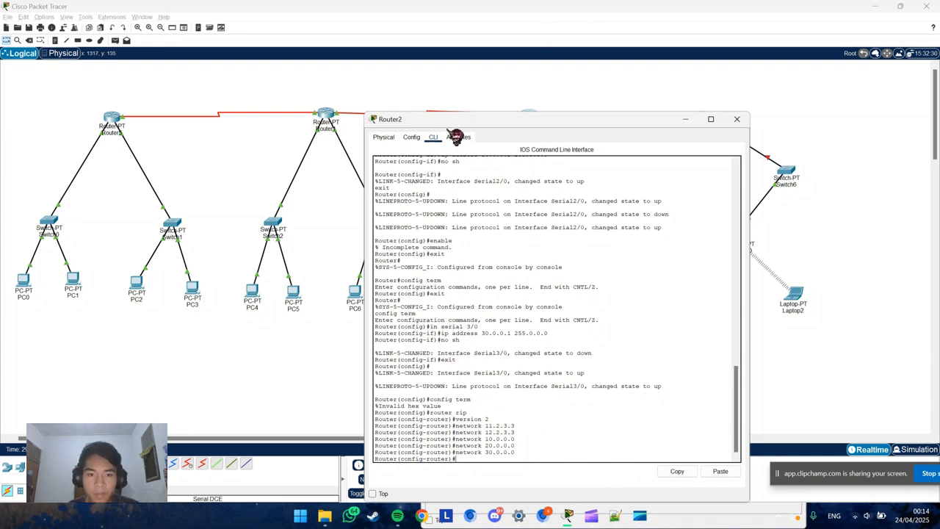
# - Review the network addresses in Router2's RIP settings and close its window
pyautogui.click(424, 142)
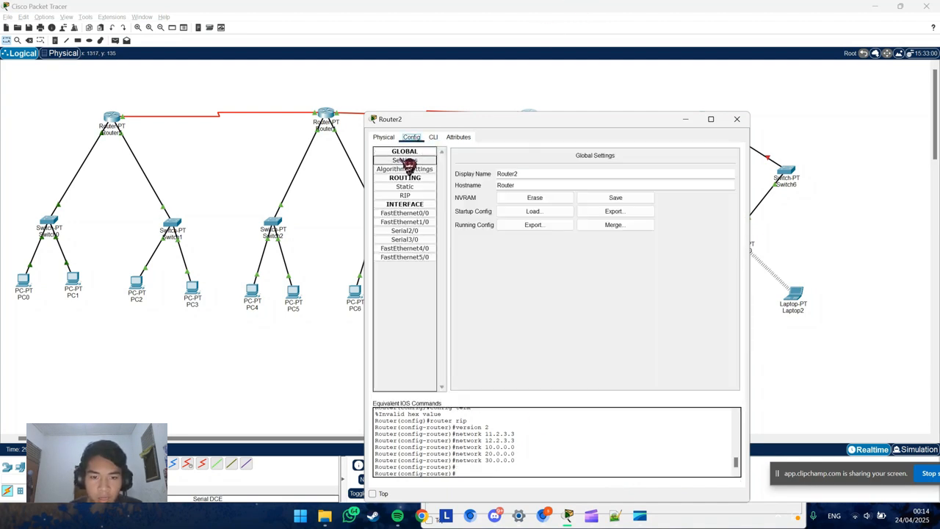
pyautogui.click(417, 195)
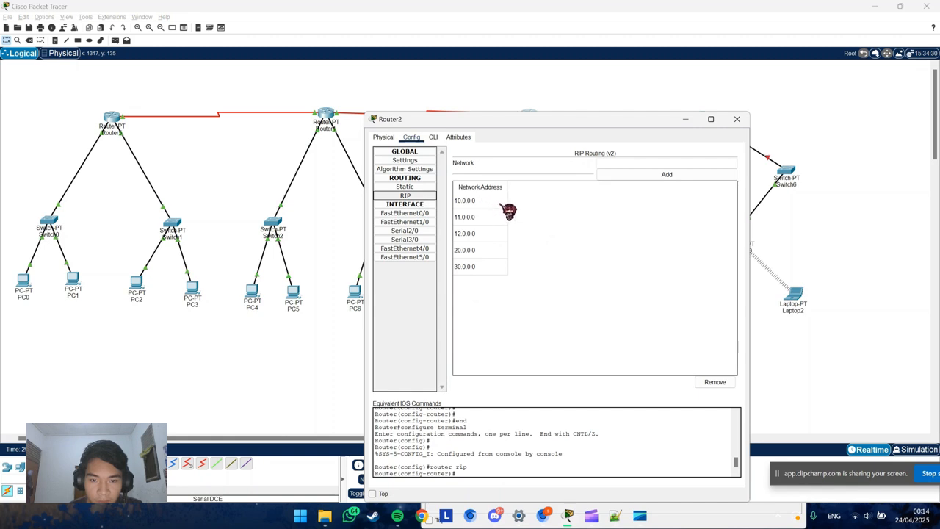
pyautogui.click(435, 138)
pyautogui.click(456, 139)
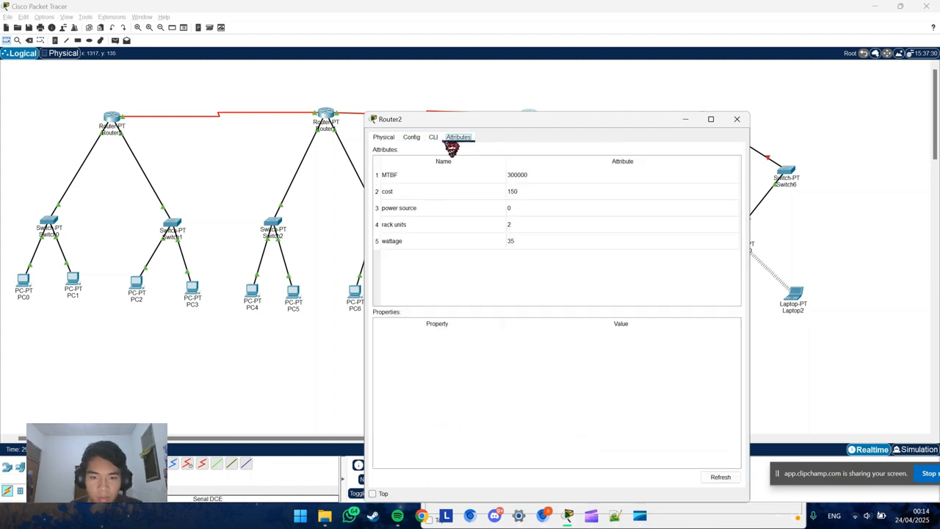
pyautogui.click(435, 138)
pyautogui.click(737, 119)
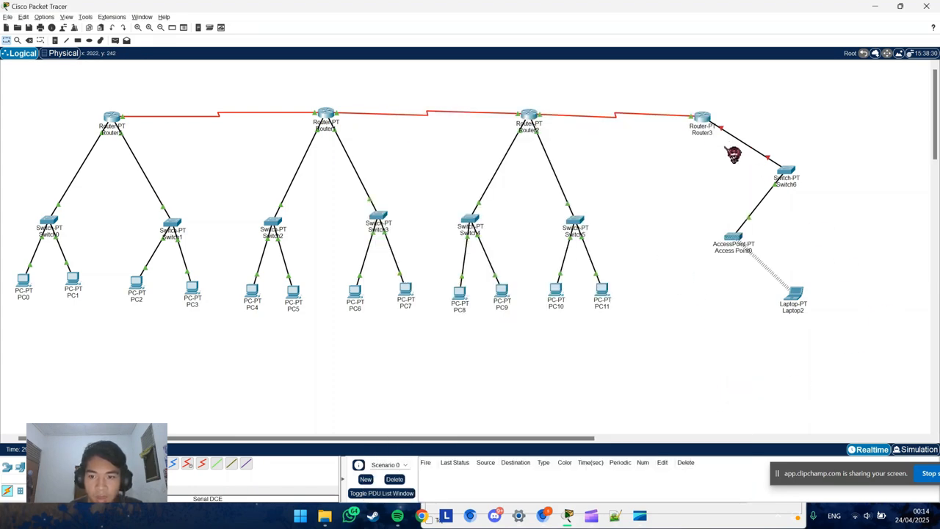
# - Enter RIP configuration on Router3 through its command line and set RIP to version 2
pyautogui.click(709, 126)
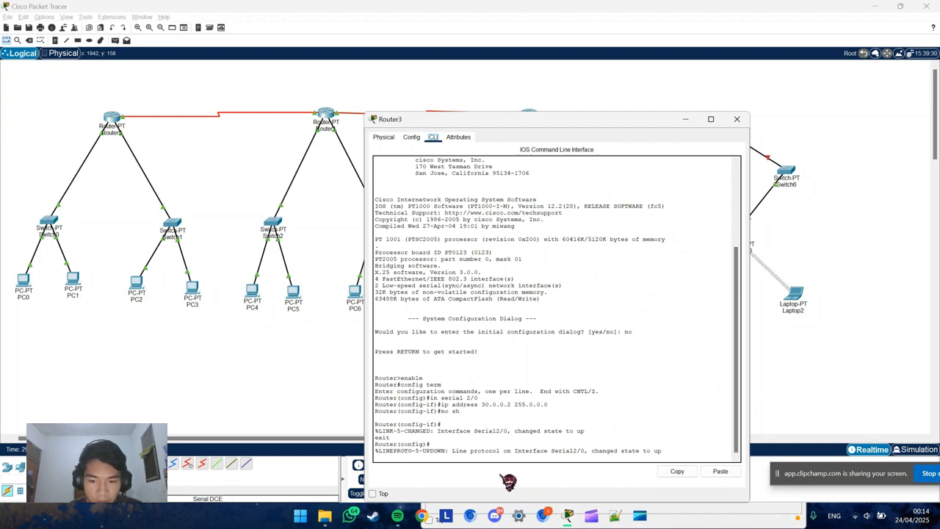
pyautogui.press('Return')
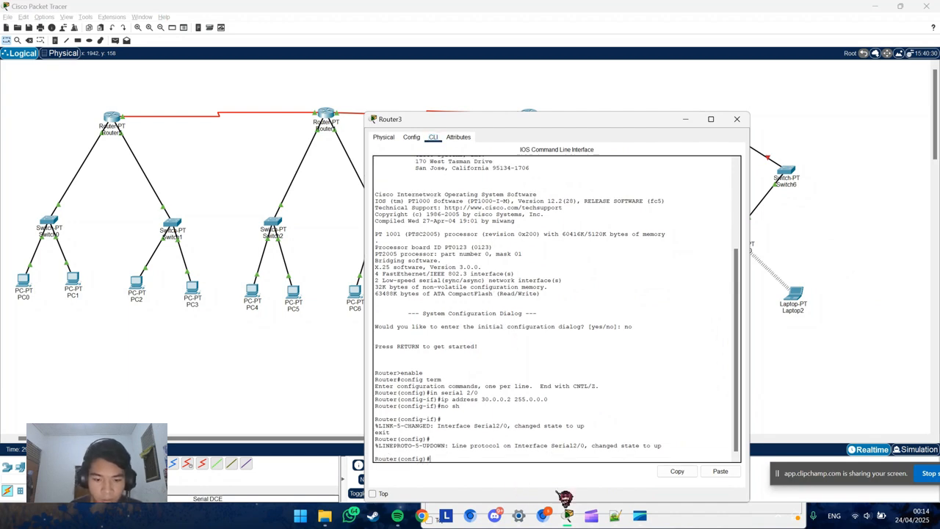
pyautogui.press('BackSpace')
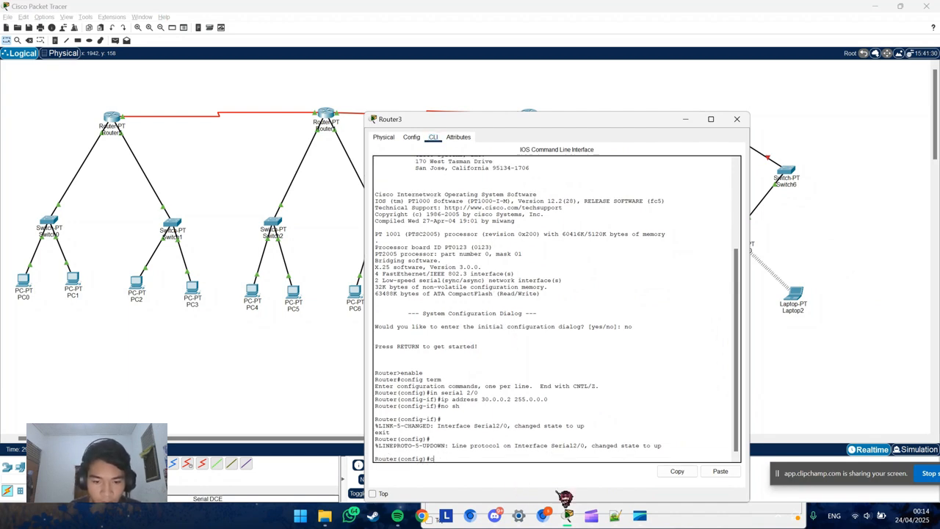
pyautogui.press('BackSpace')
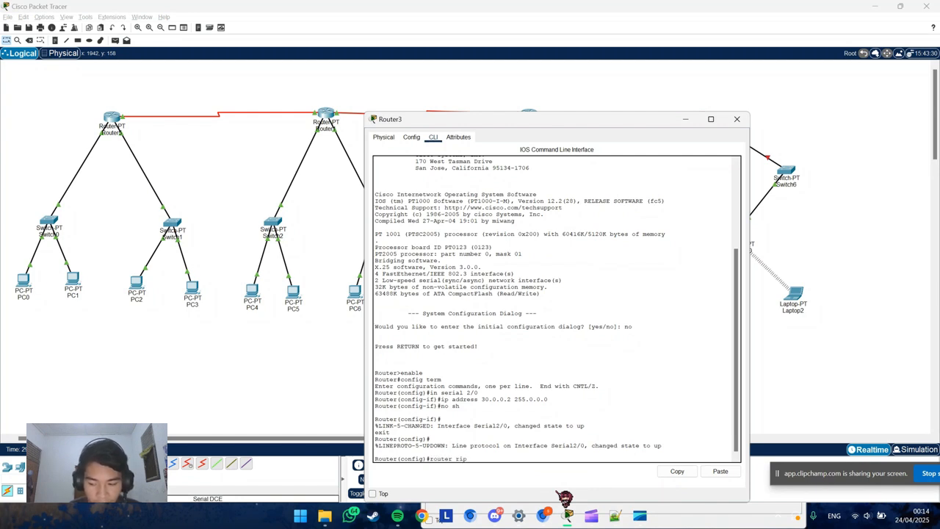
pyautogui.press('Return')
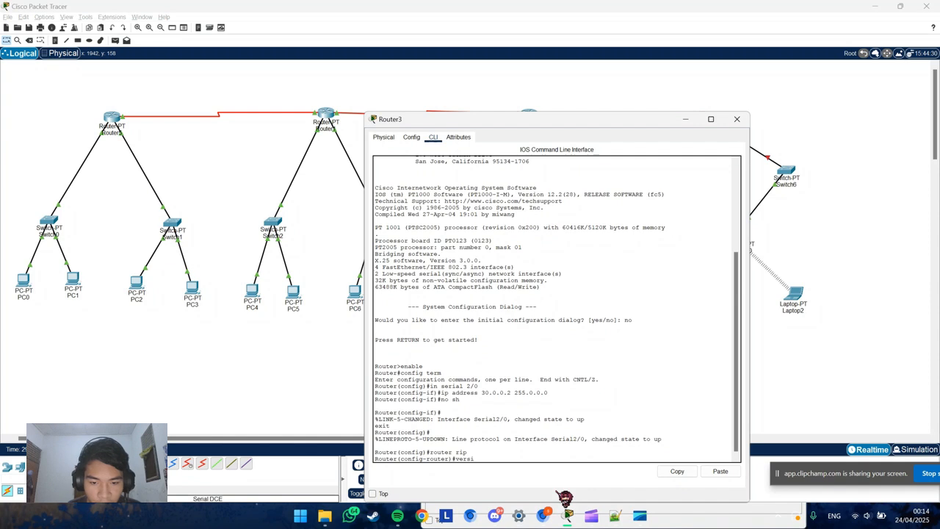
pyautogui.write('version 2')
pyautogui.press('Return')
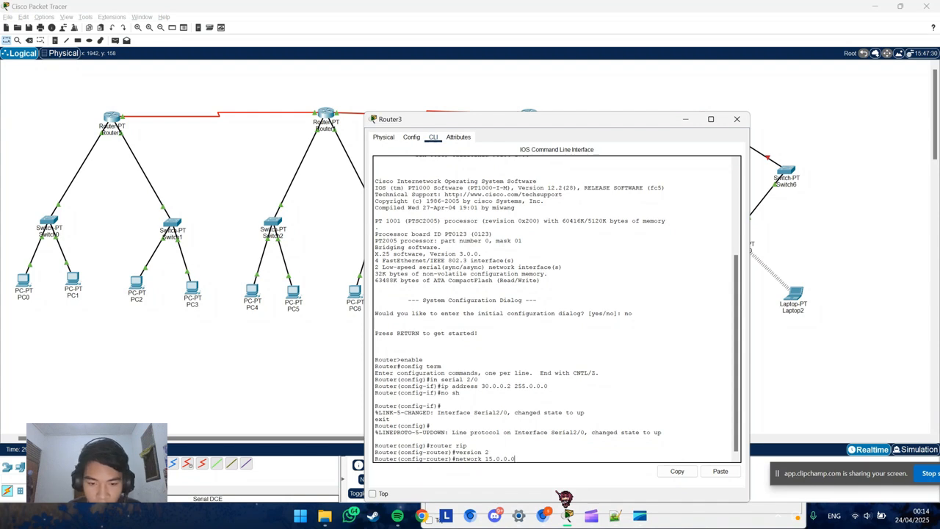
# - Add networks 15.0.0.0, 10.0.0.0, 20.0.0.0 and 30.0.0.0 to Router3's RIP configuration
pyautogui.press('Return')
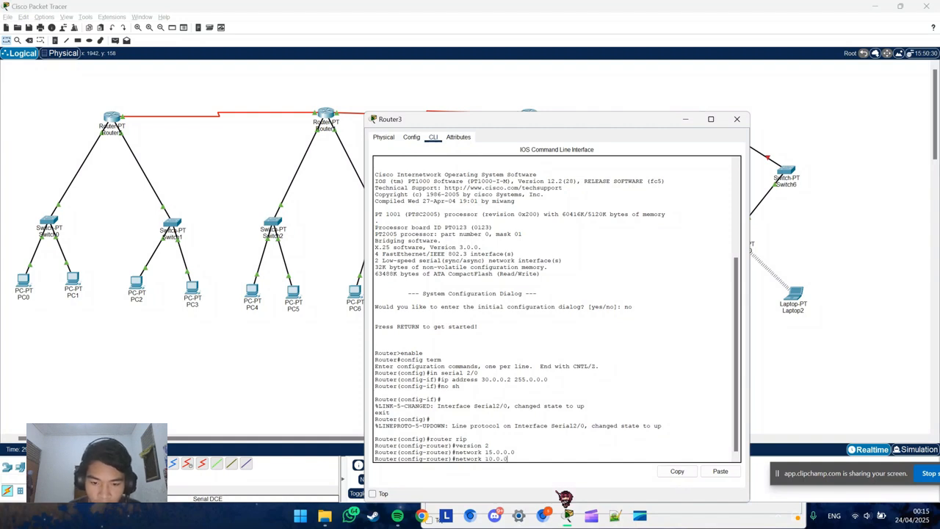
pyautogui.press('Return')
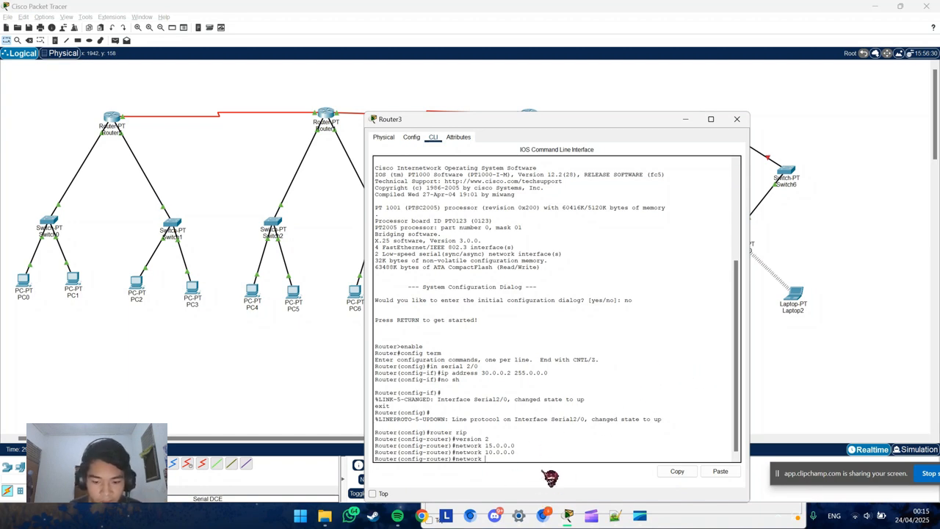
pyautogui.press('Return')
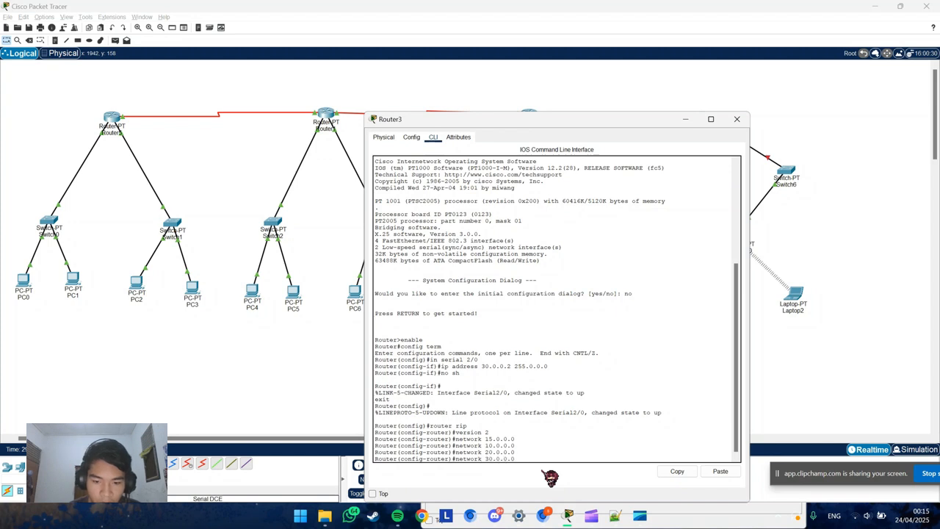
pyautogui.write('network 30.0.0.0')
pyautogui.press('Return')
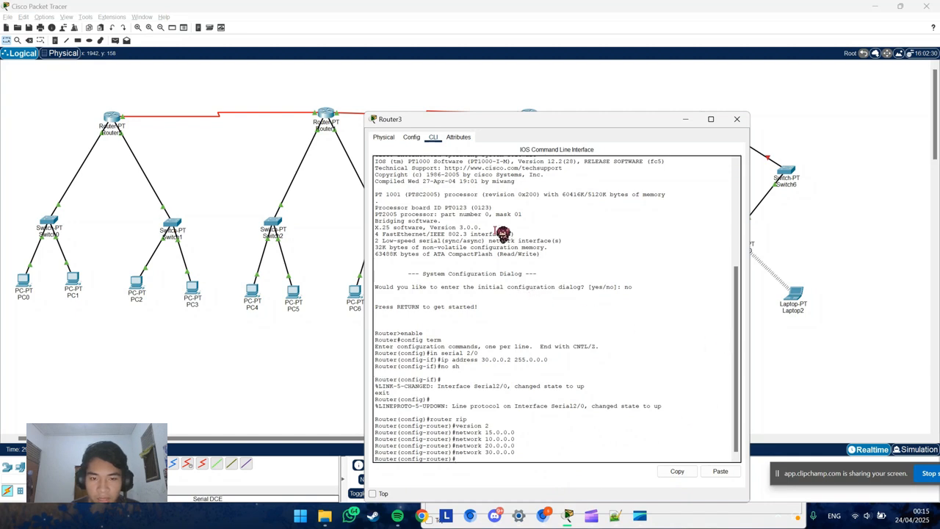
# - Review the network addresses in Router3's RIP settings and close its window
pyautogui.click(383, 138)
pyautogui.click(412, 139)
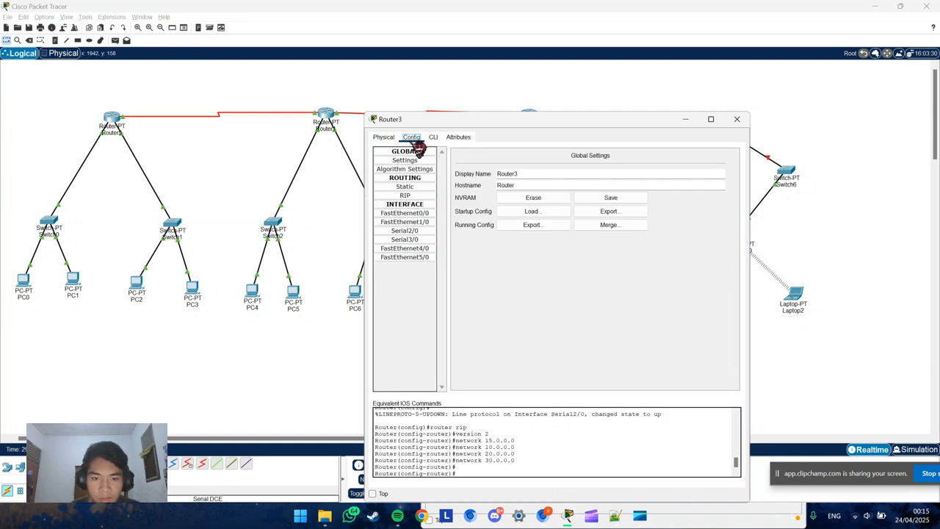
pyautogui.click(405, 195)
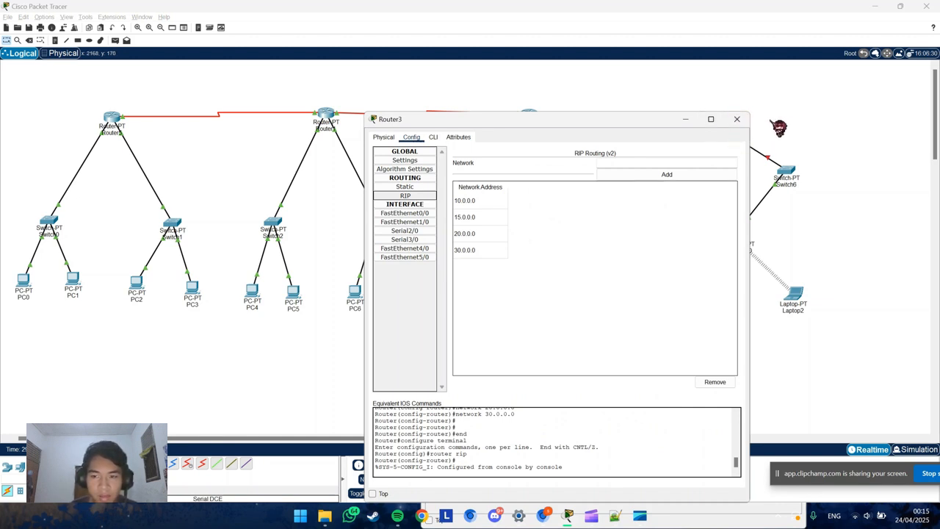
pyautogui.click(738, 121)
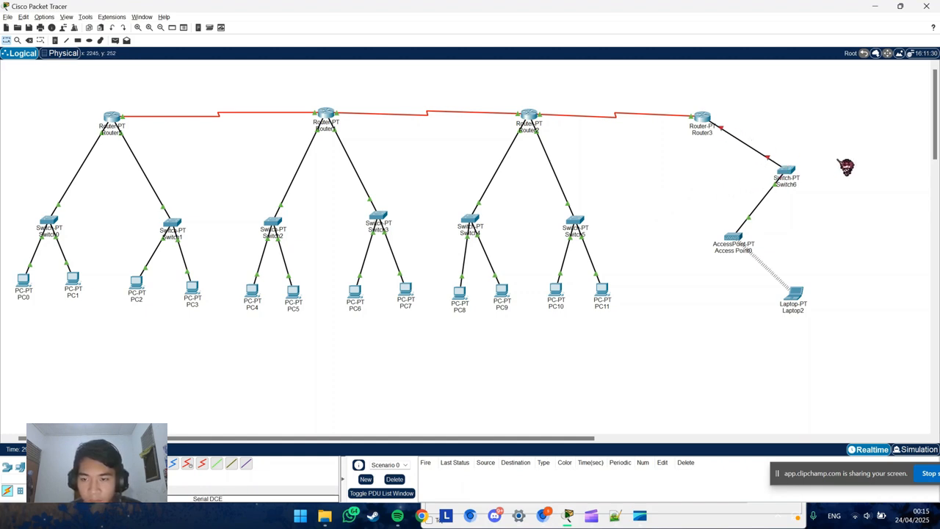
# - Review the commands entered in Router3's command line, and check the access point's window before closing it
pyautogui.click(711, 125)
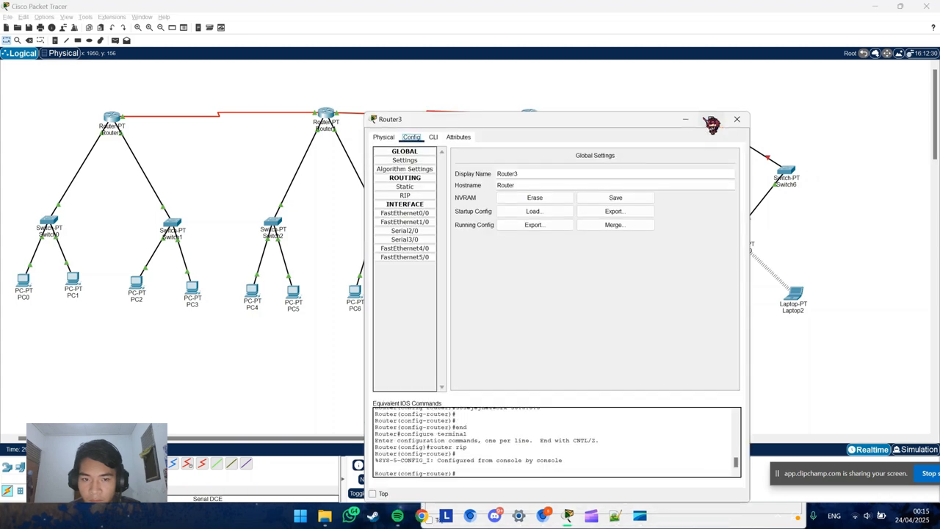
pyautogui.click(434, 137)
pyautogui.scroll(10, 593, 273)
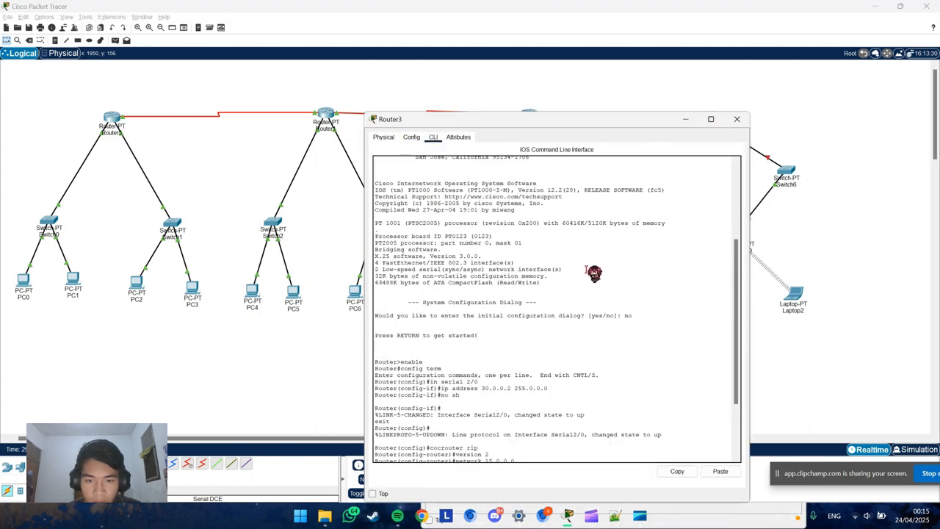
pyautogui.click(854, 232)
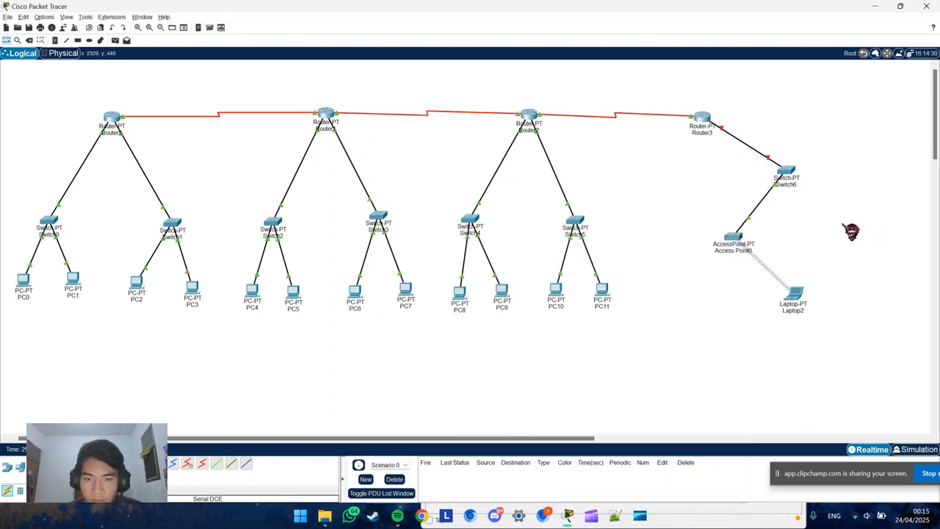
pyautogui.click(735, 239)
pyautogui.click(737, 119)
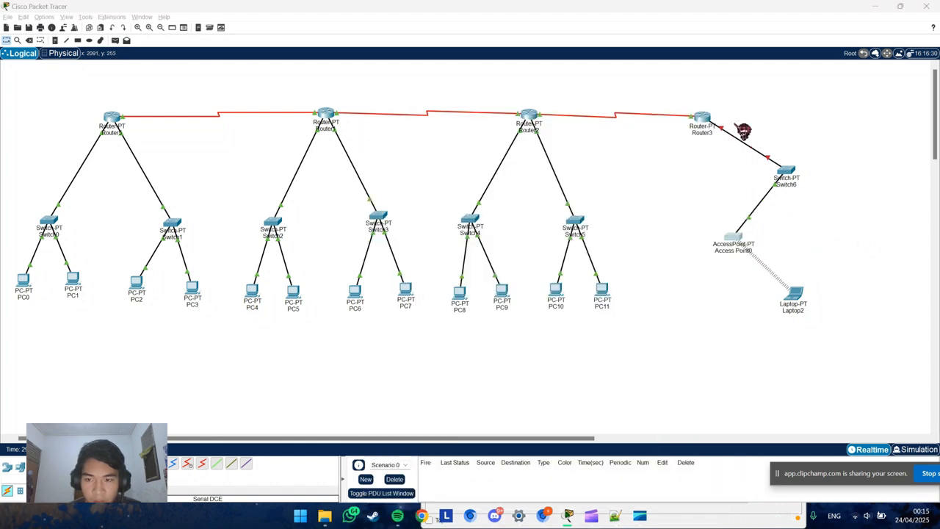
# - Review Laptop2's IP configuration and close its window, briefly reopening and closing Router3 as well
pyautogui.click(795, 296)
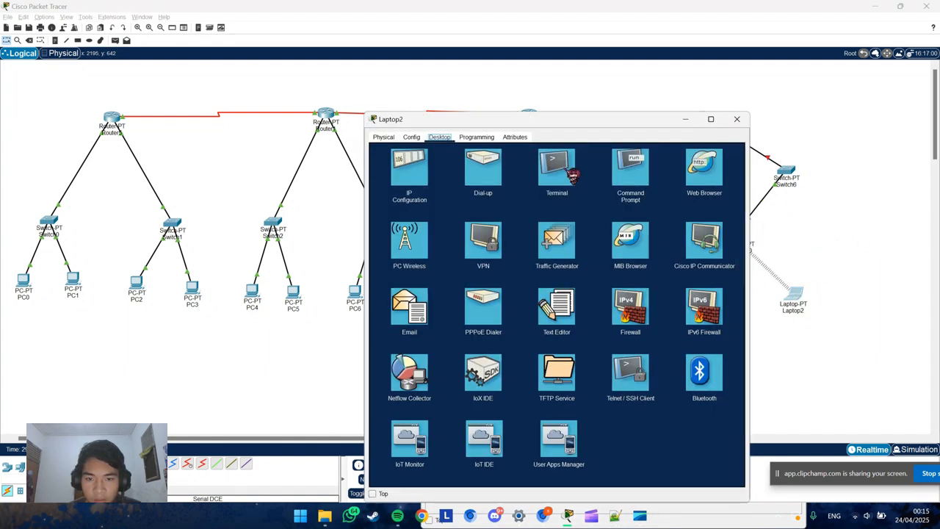
pyautogui.click(415, 182)
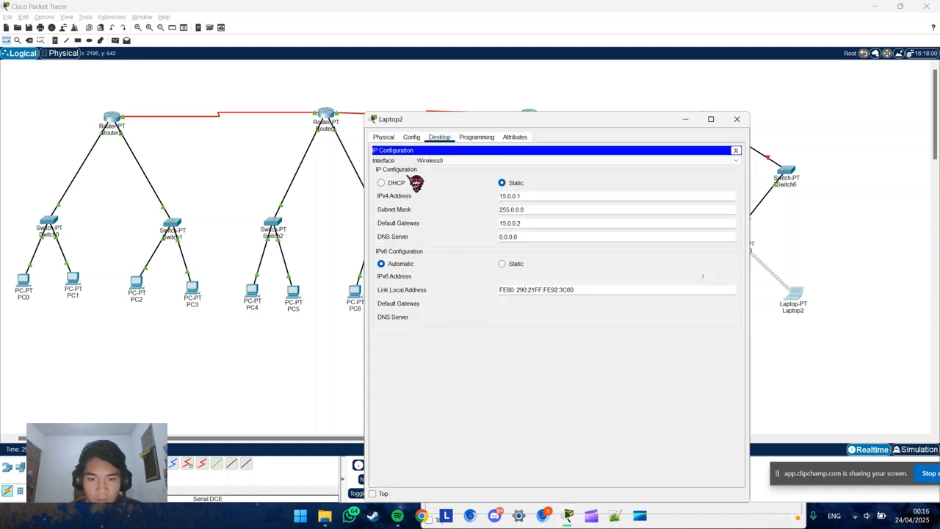
pyautogui.click(737, 119)
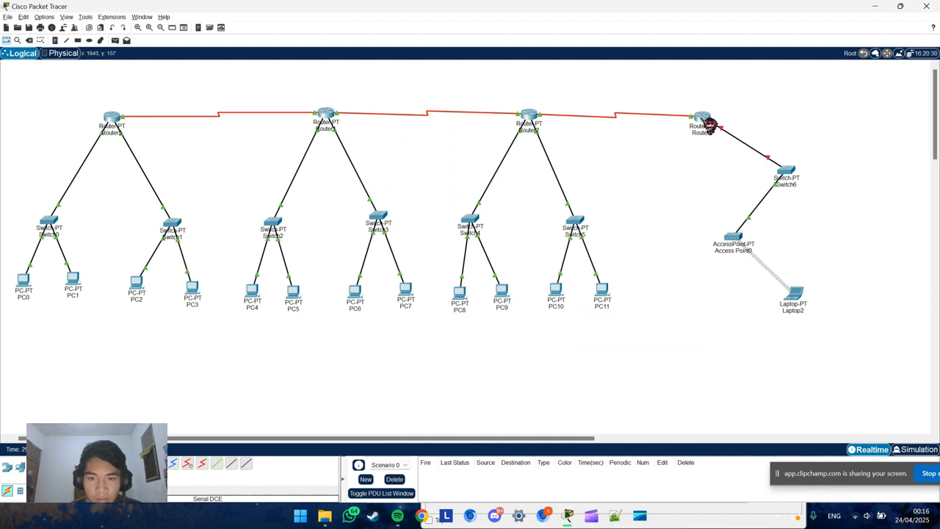
pyautogui.click(710, 125)
pyautogui.click(737, 119)
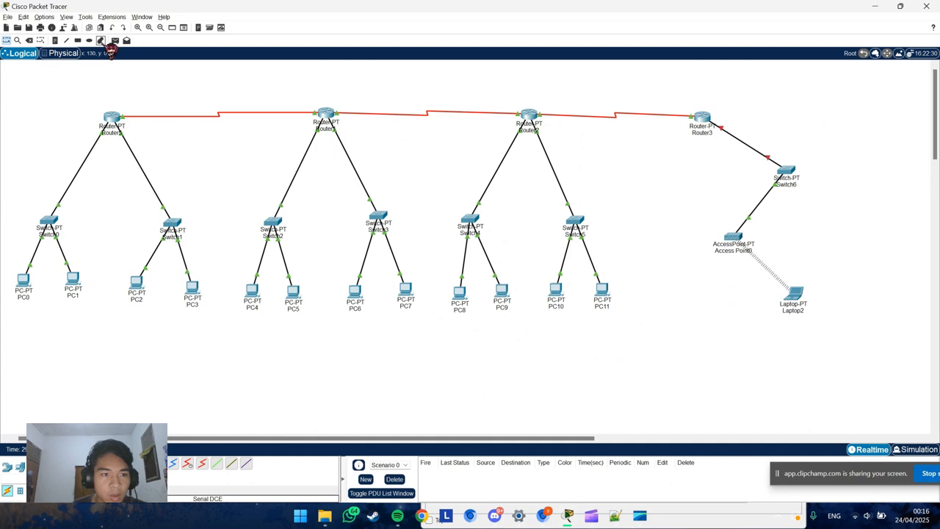
# - Test connectivity by sending a simple PDU from PC2 to PC4 twice
pyautogui.click(116, 41)
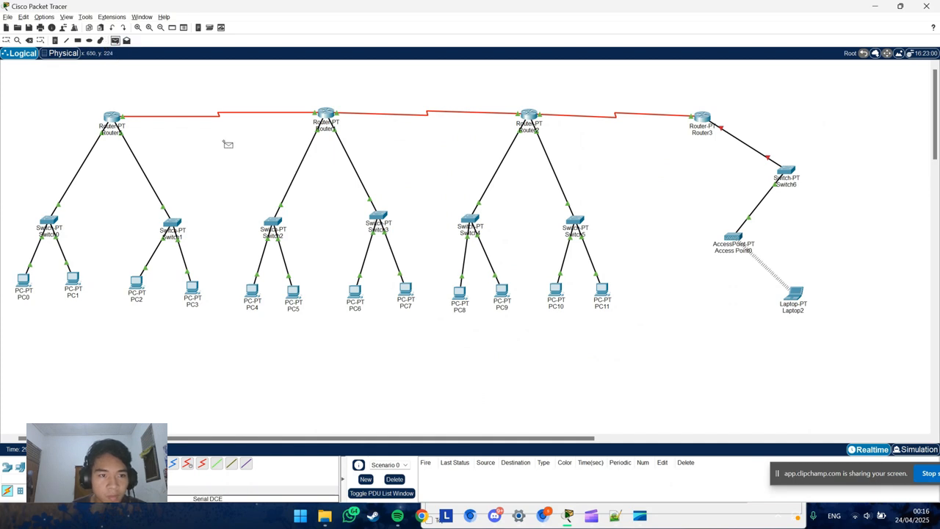
pyautogui.click(140, 286)
pyautogui.click(257, 294)
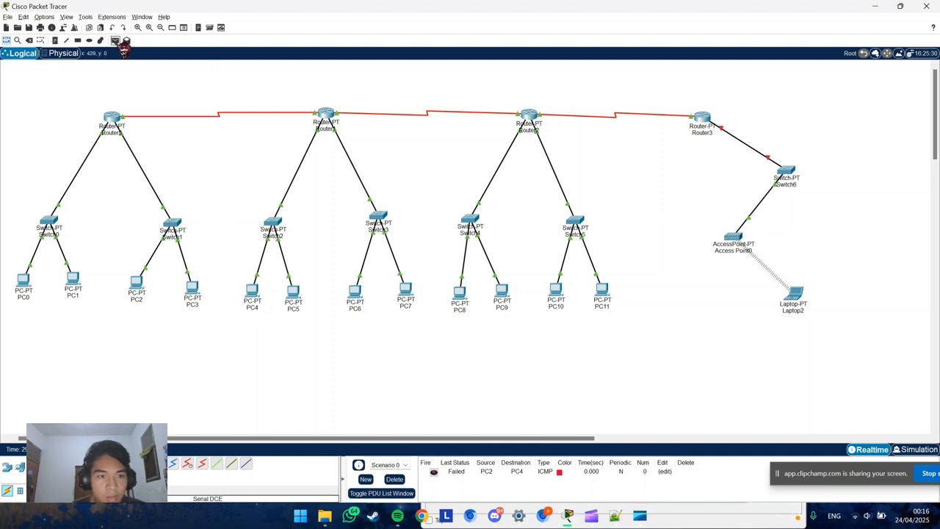
pyautogui.click(116, 41)
pyautogui.click(138, 284)
pyautogui.click(256, 294)
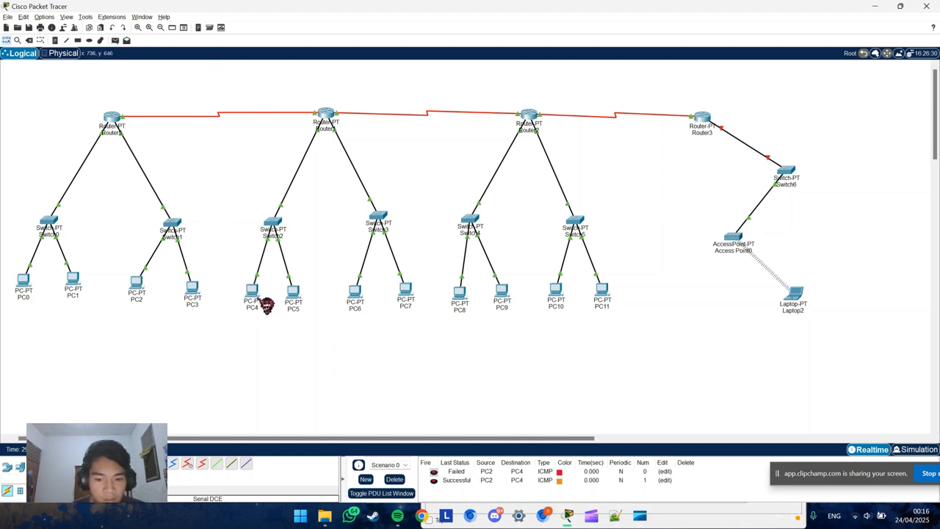
# - Test connectivity with simple PDUs from PC1 to PC5, PC4 and PC6
pyautogui.click(115, 40)
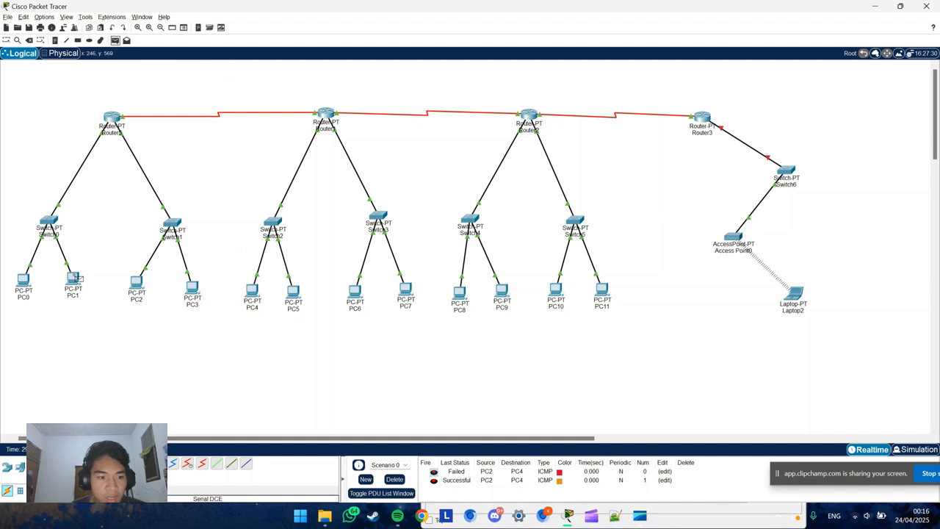
pyautogui.click(76, 279)
pyautogui.click(296, 294)
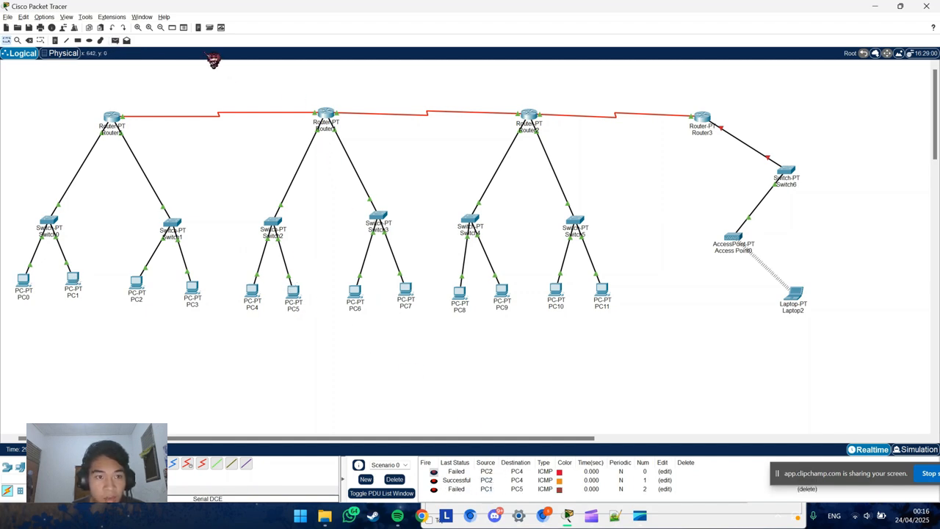
pyautogui.click(115, 40)
pyautogui.click(76, 281)
pyautogui.click(263, 300)
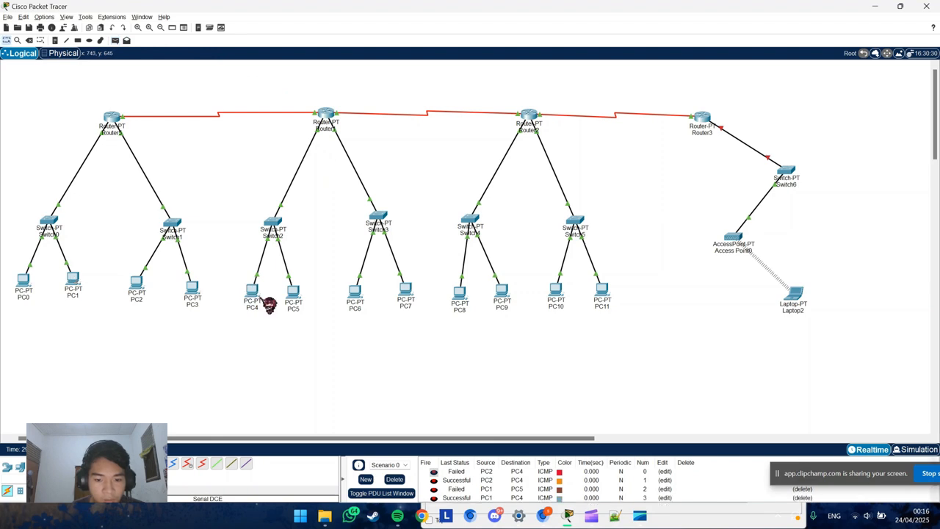
pyautogui.click(77, 279)
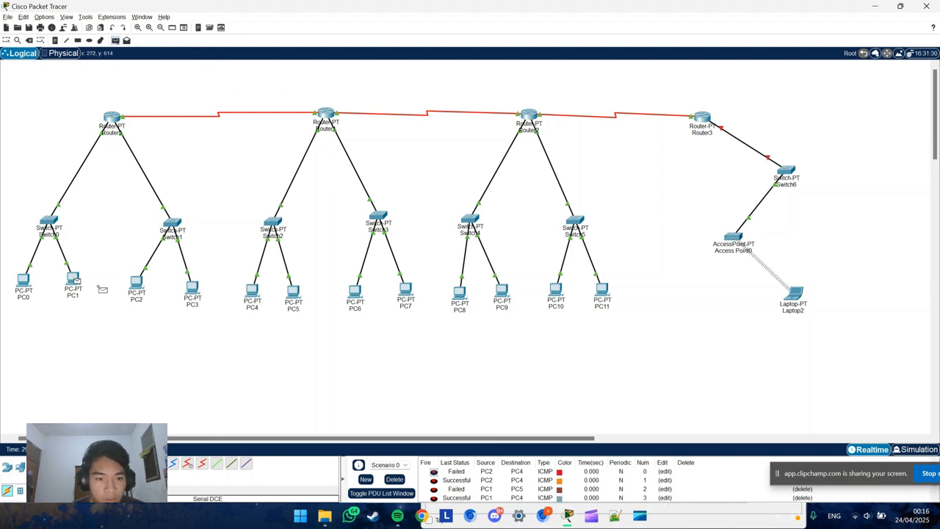
pyautogui.click(362, 297)
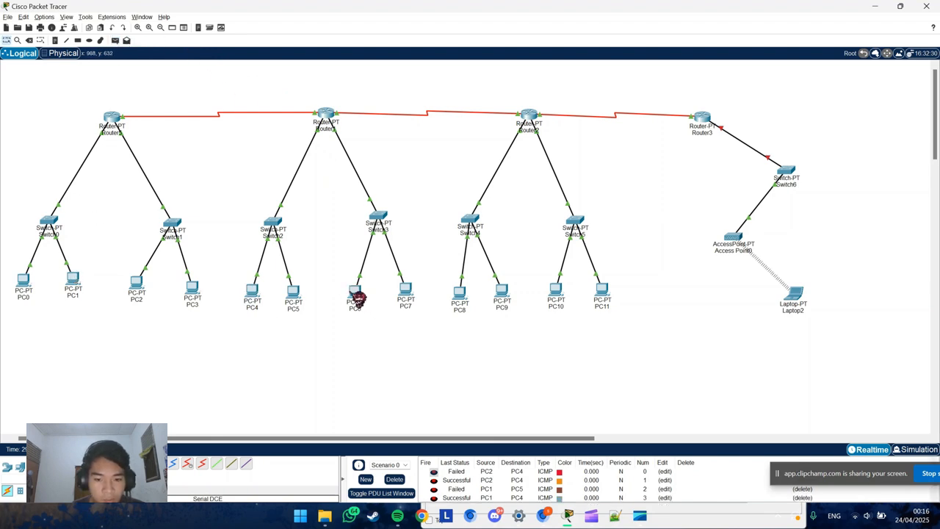
# - Delete the PDU scenario to clear its test list, and send a simple PDU from PC1 to PC7 twice
pyautogui.click(394, 479)
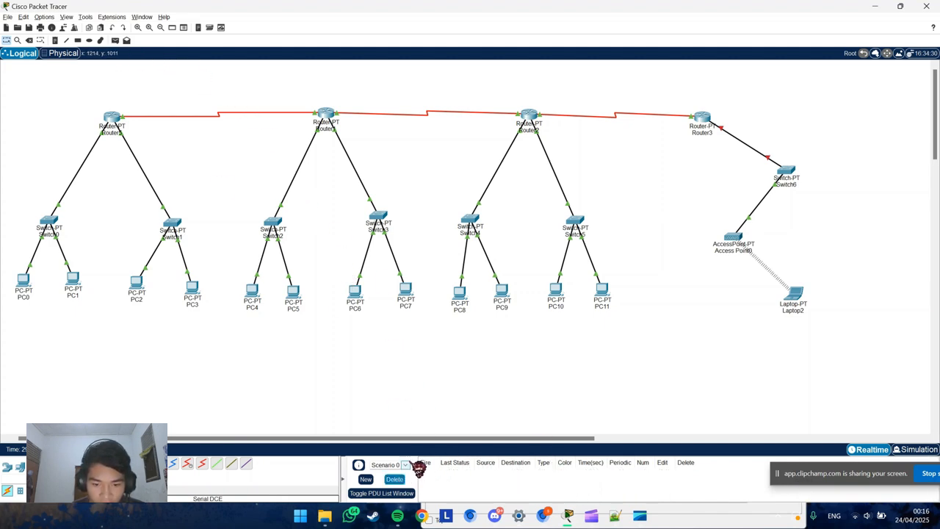
pyautogui.click(73, 281)
pyautogui.click(406, 290)
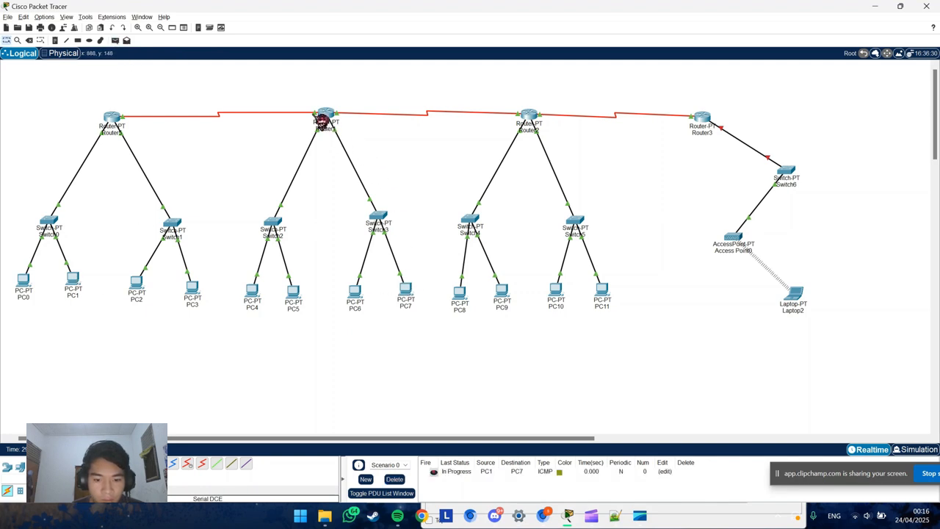
pyautogui.click(114, 41)
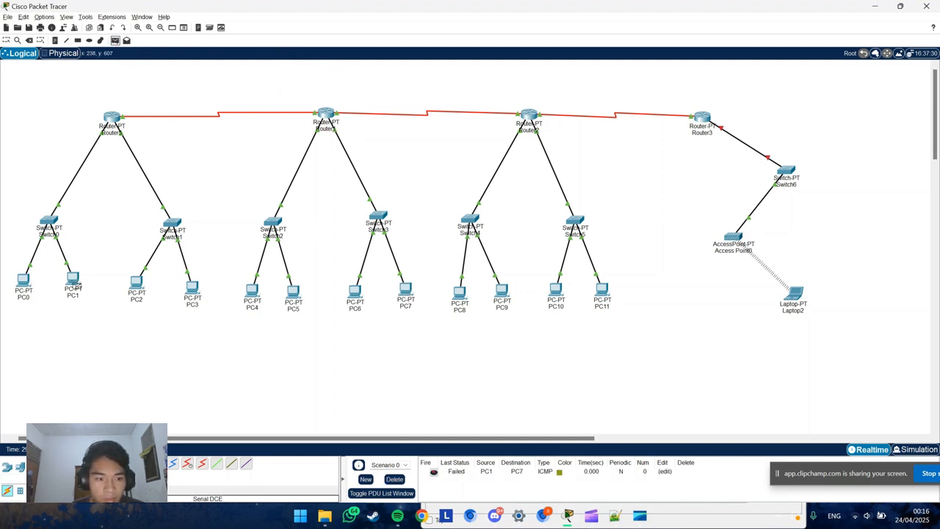
pyautogui.click(74, 280)
pyautogui.click(406, 290)
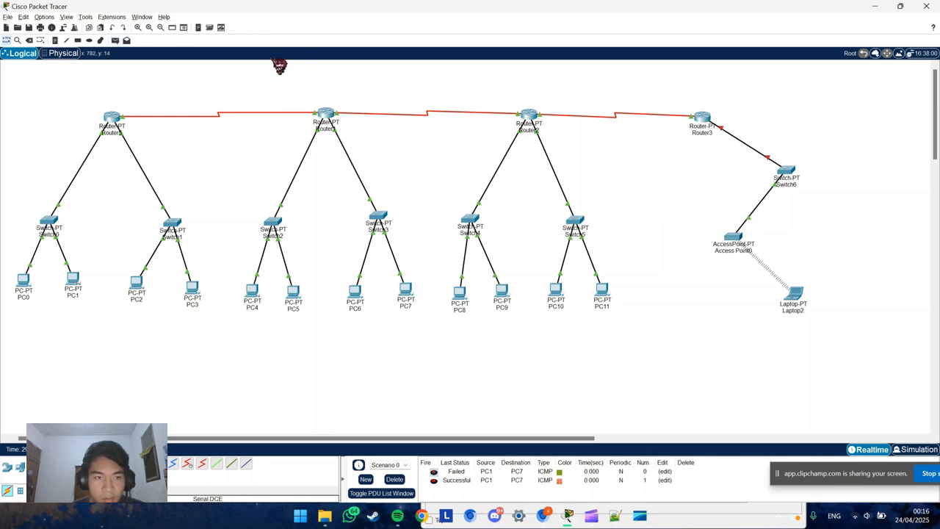
# - Send a simple PDU from PC9 to PC2 to test the route between their networks
pyautogui.click(114, 41)
pyautogui.click(507, 295)
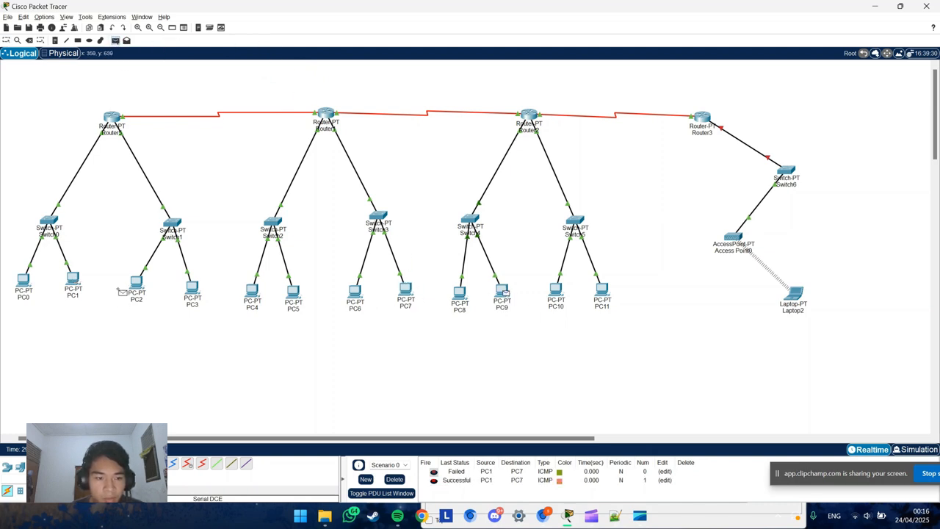
pyautogui.click(147, 286)
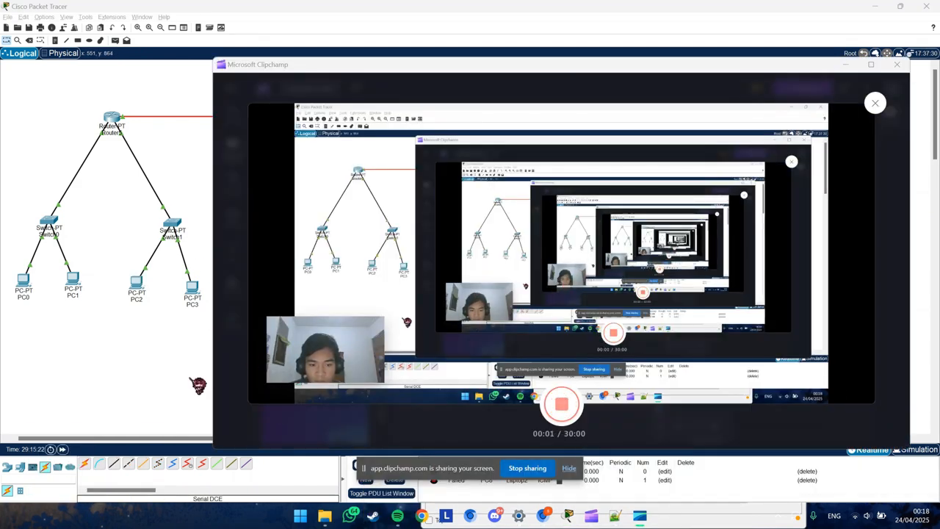
# - Test connectivity to Laptop2 by sending it simple PDUs from PC7 and PC6
pyautogui.click(198, 385)
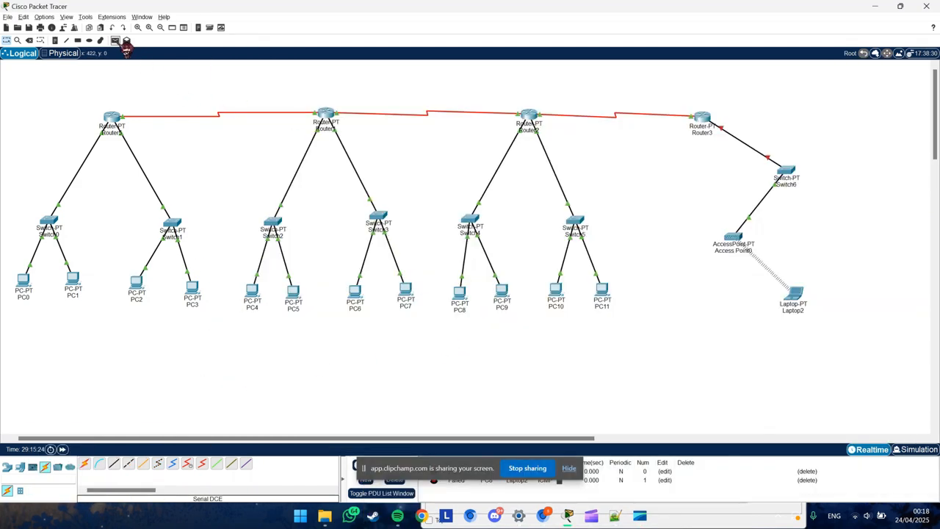
pyautogui.click(115, 40)
pyautogui.click(408, 292)
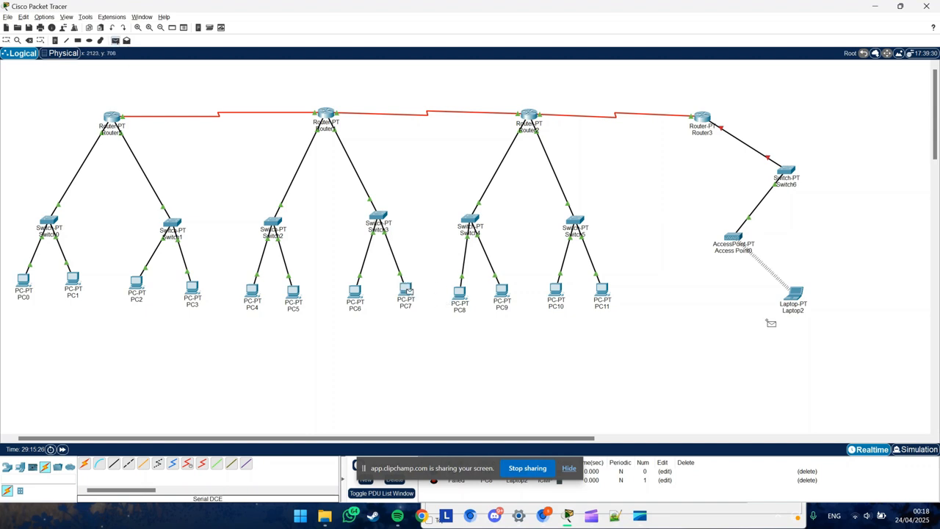
pyautogui.click(794, 294)
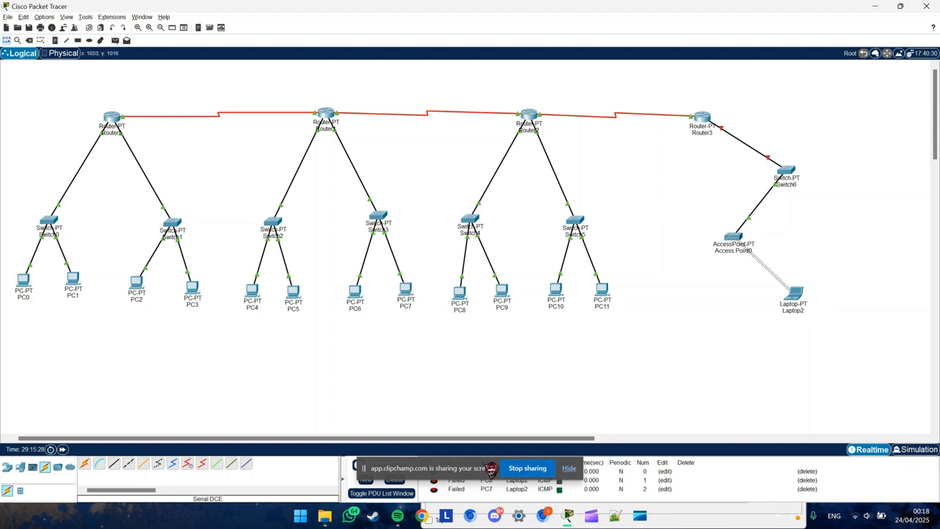
pyautogui.moveTo(490, 474); pyautogui.dragTo(899, 473)
pyautogui.click(115, 41)
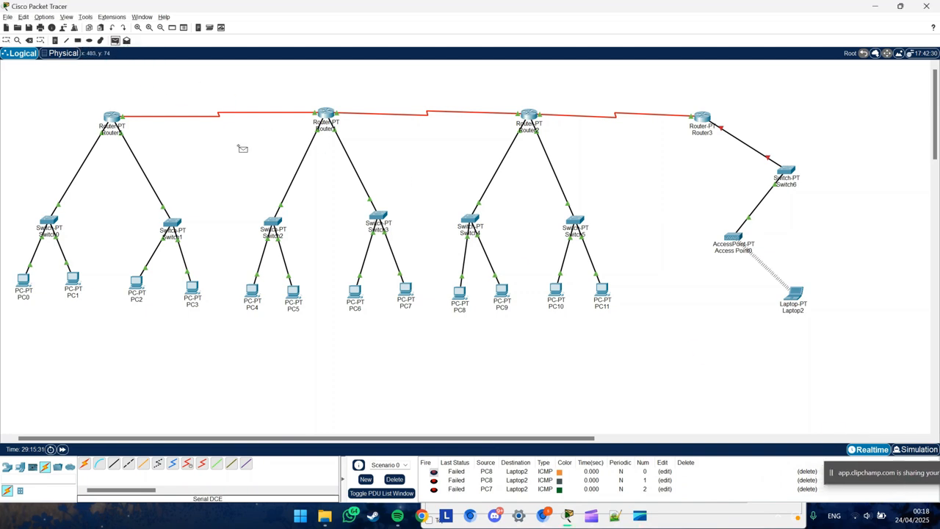
pyautogui.click(796, 298)
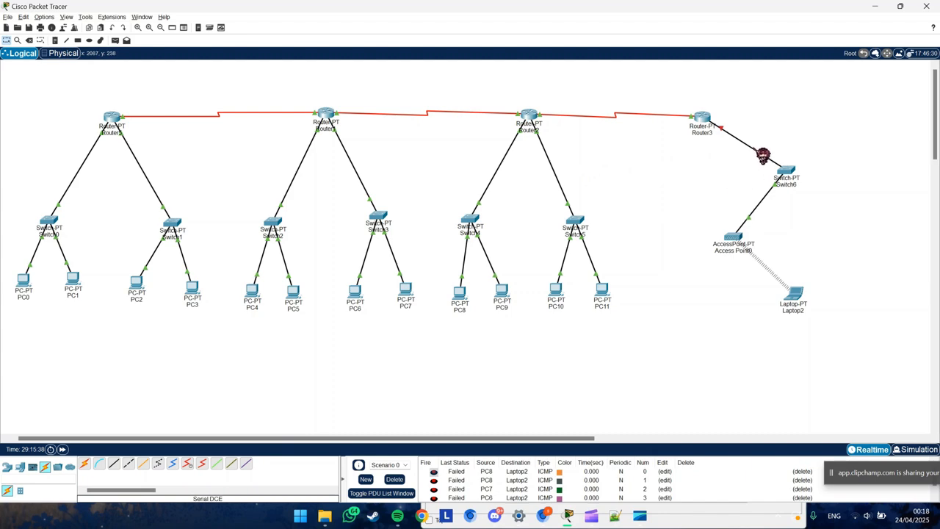
# - Exit RIP configuration in Router3's command line to return to global configuration mode
pyautogui.click(705, 120)
pyautogui.moveTo(512, 123); pyautogui.dragTo(449, 111)
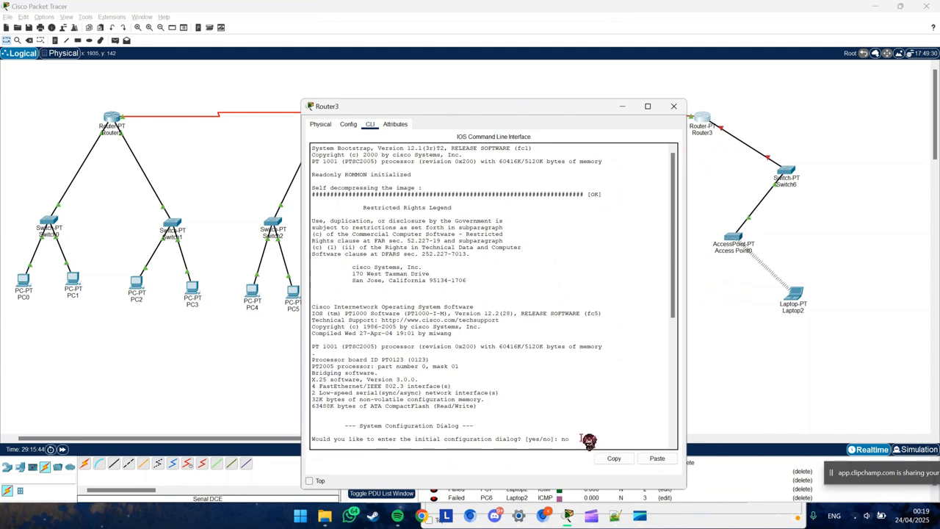
pyautogui.scroll(-10, 556, 439)
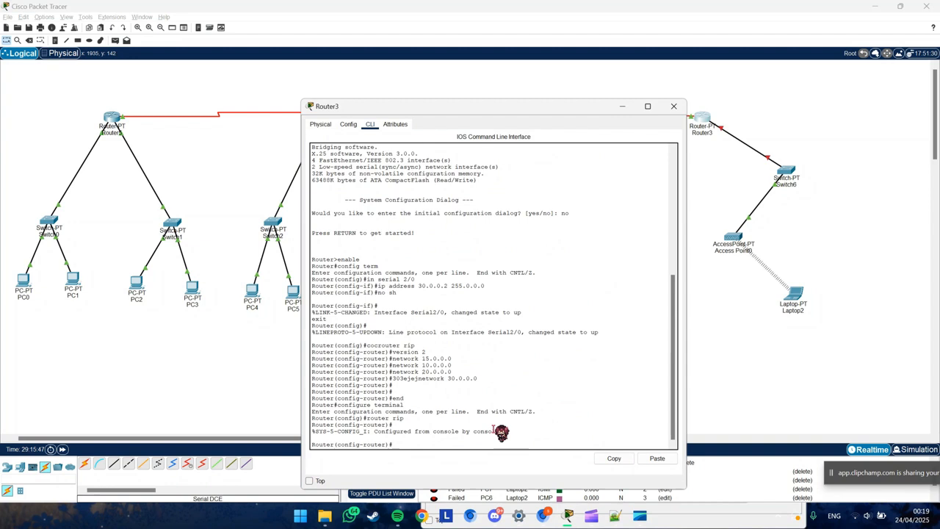
pyautogui.write('exit')
pyautogui.press('Return')
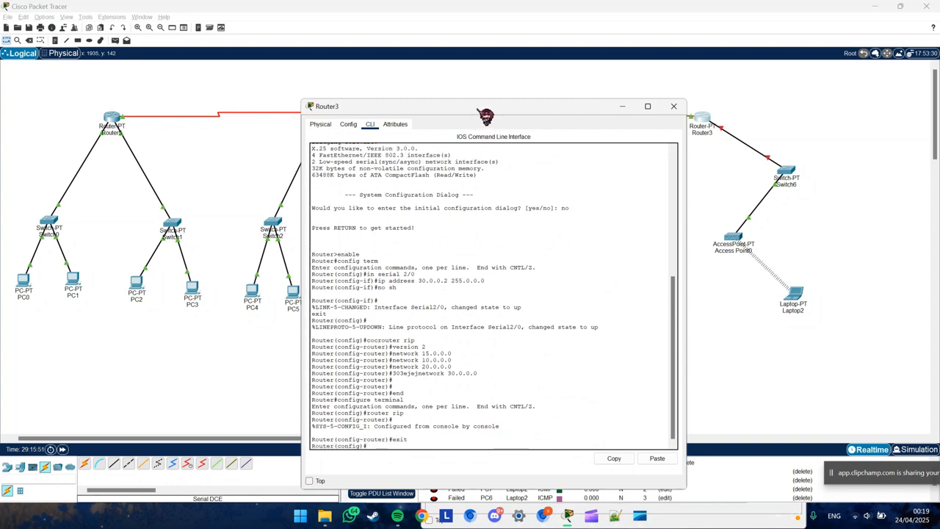
# - Assign IP address 15.0.0.2 with mask 255.0.0.0 to Router3's FastEthernet0/0, enable the interface and exit its configuration
pyautogui.moveTo(483, 111); pyautogui.dragTo(362, 81)
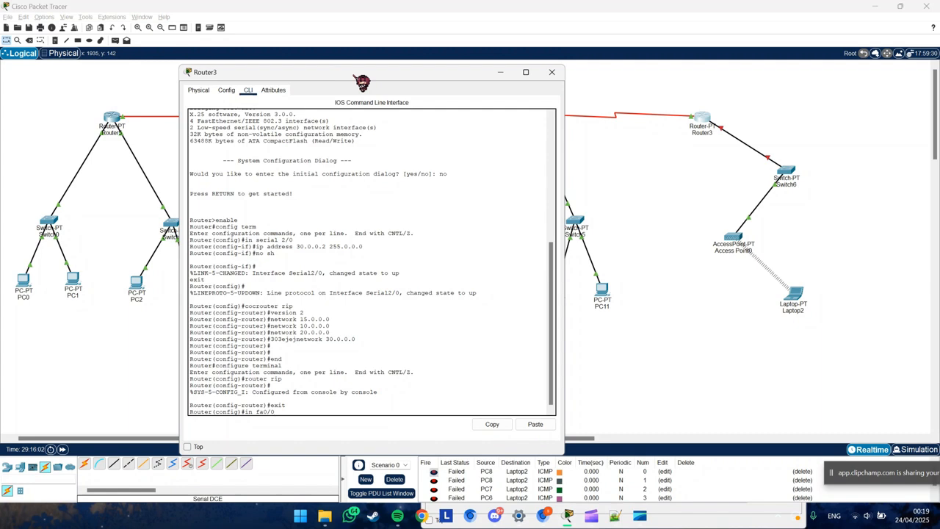
pyautogui.press('Return')
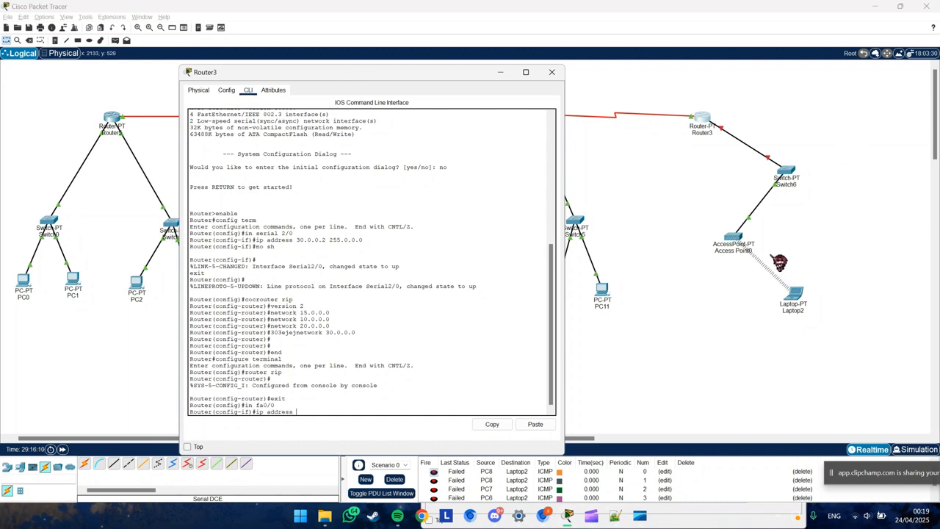
pyautogui.write('ip address 15.0.0.2 255.0.0.0')
pyautogui.press('Return')
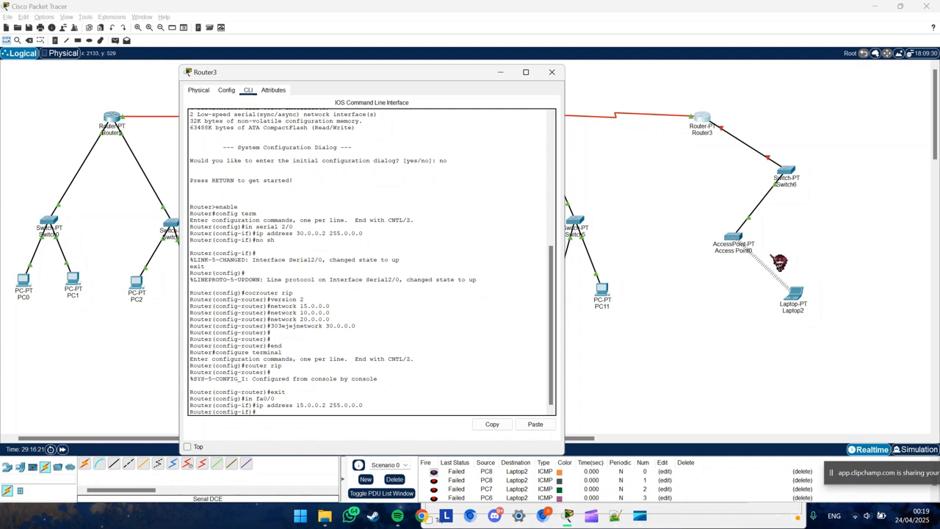
pyautogui.write('no sh')
pyautogui.press('Return')
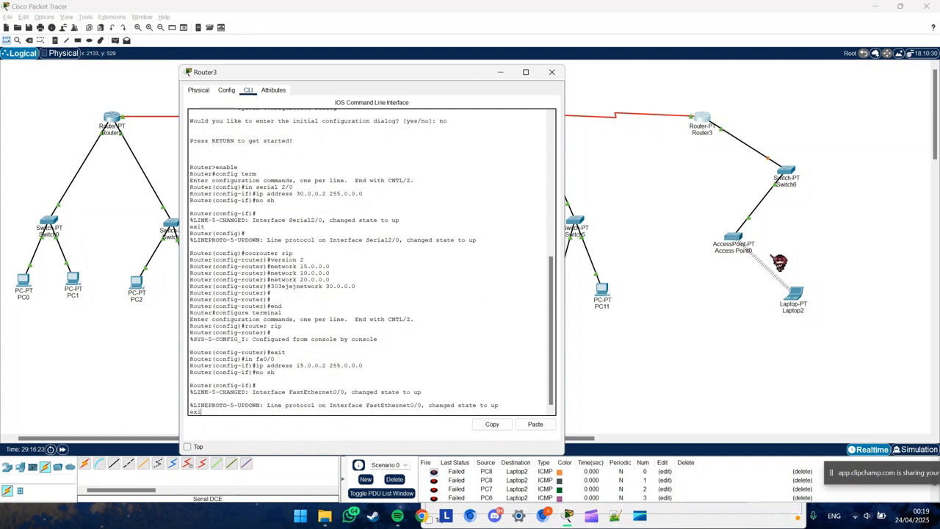
pyautogui.press('Return')
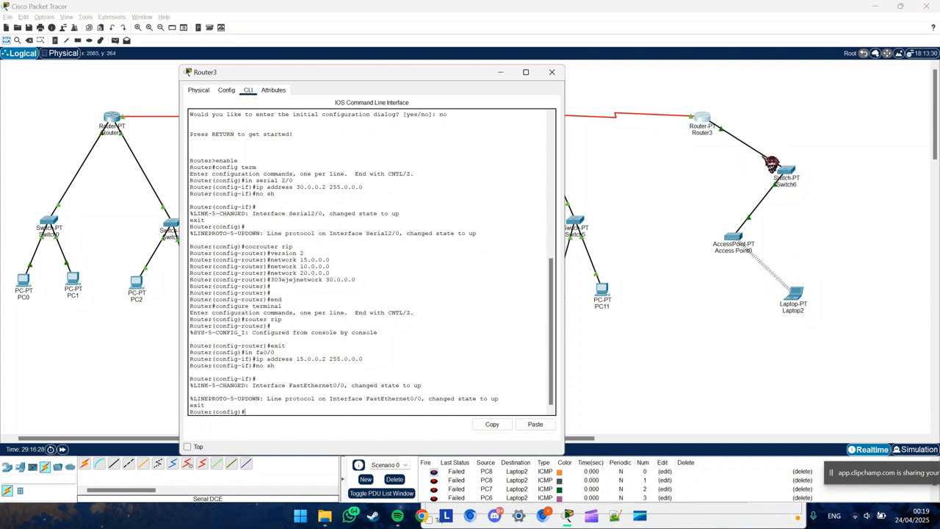
# - Close Router3's configuration window and delete all earlier PDUs from the current scenario
pyautogui.click(552, 72)
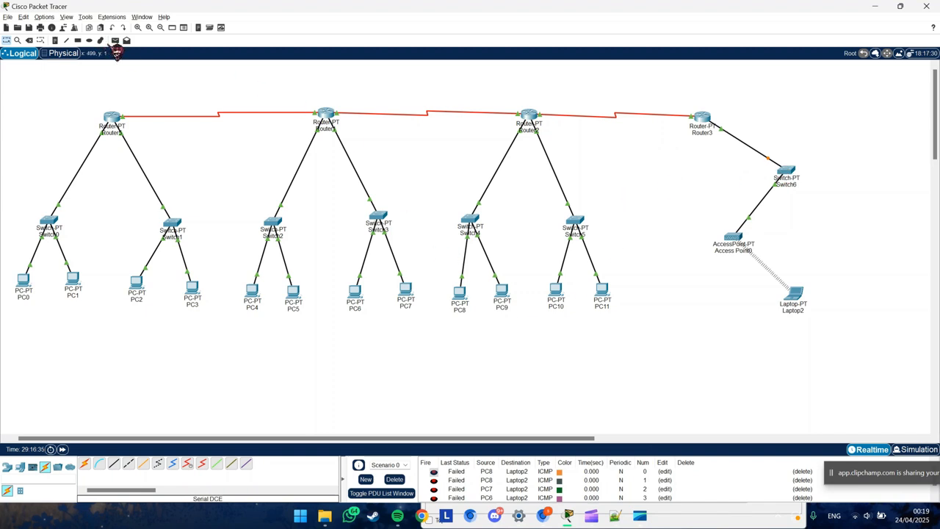
pyautogui.click(115, 40)
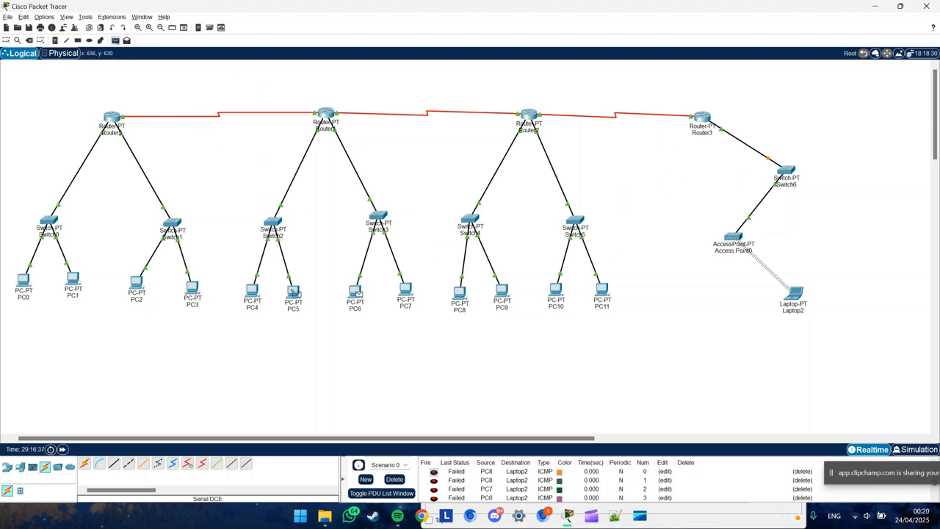
pyautogui.click(395, 479)
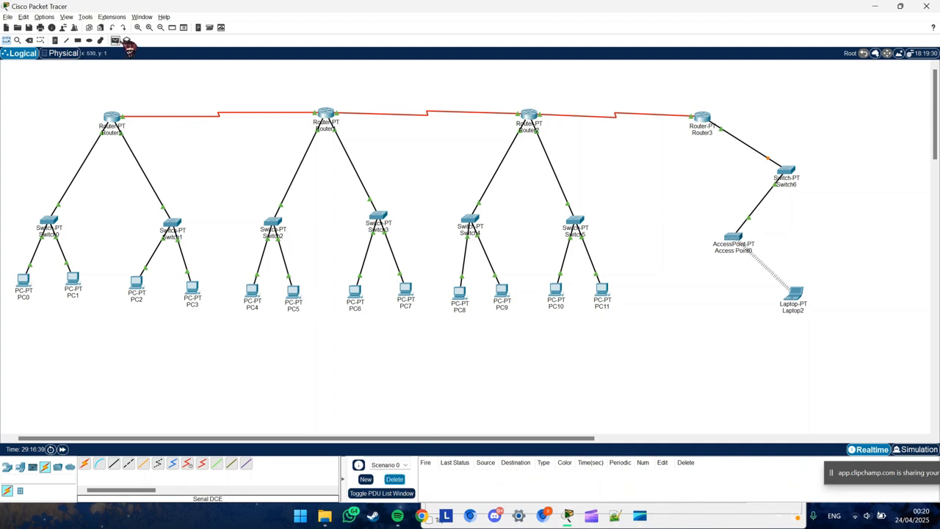
# - Send simple PDUs from PC7 to PC5 and from PC3 to PC8 to test routing between their networks
pyautogui.click(118, 41)
pyautogui.click(408, 294)
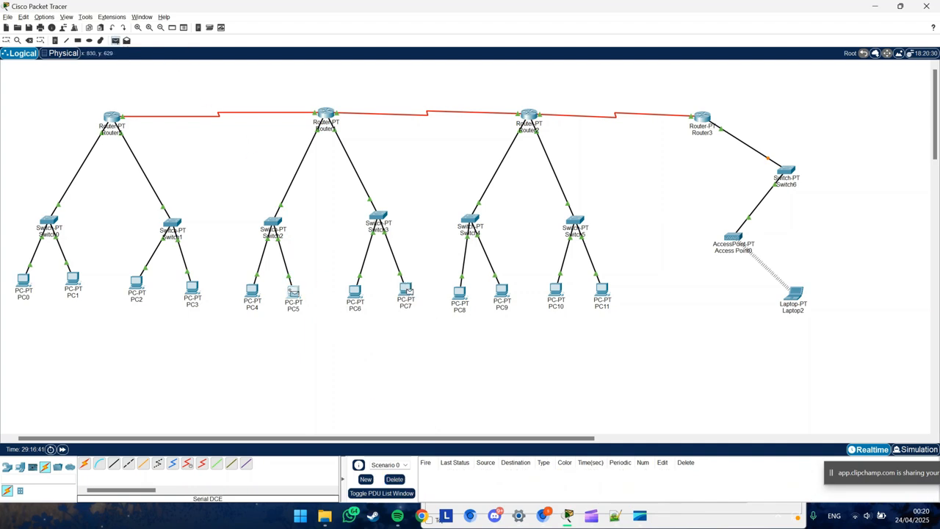
pyautogui.click(291, 291)
pyautogui.click(118, 41)
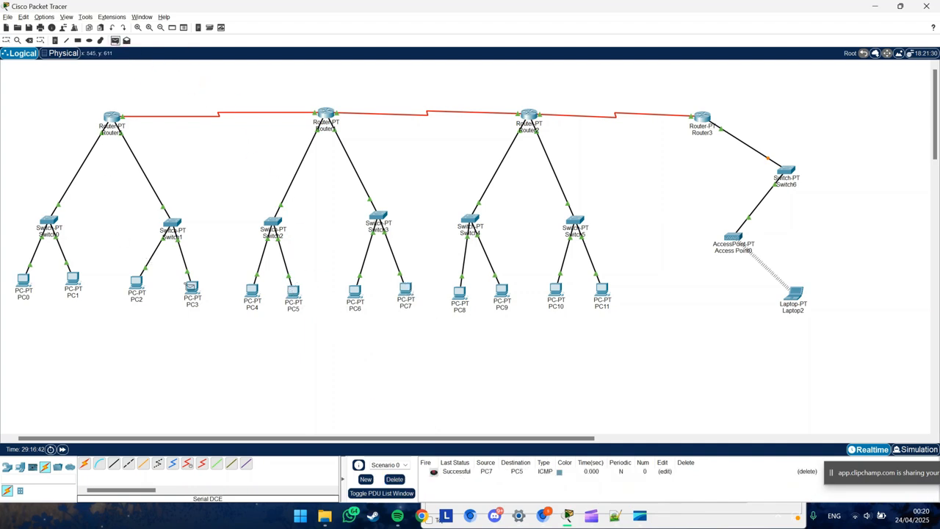
pyautogui.click(191, 287)
pyautogui.click(463, 294)
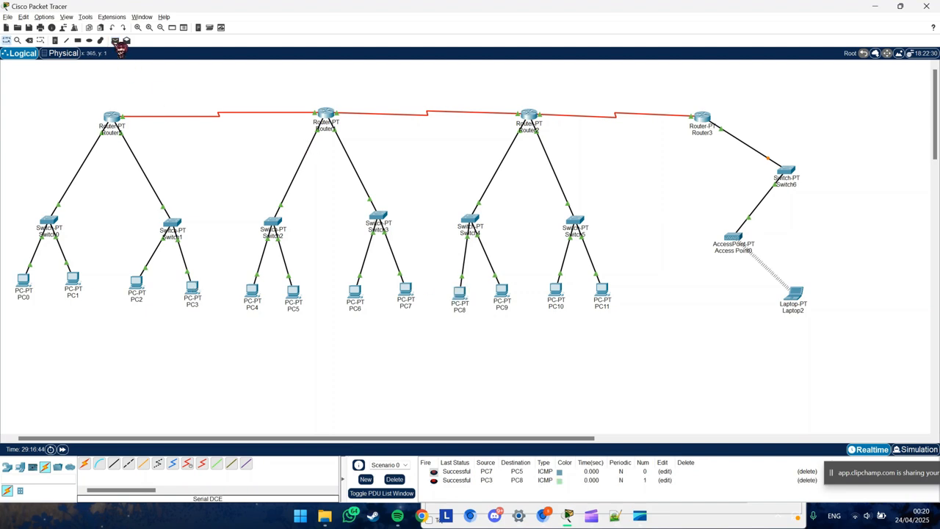
# - Send simple PDUs from PC11 to PC10 and from PC11 to PC7
pyautogui.click(118, 41)
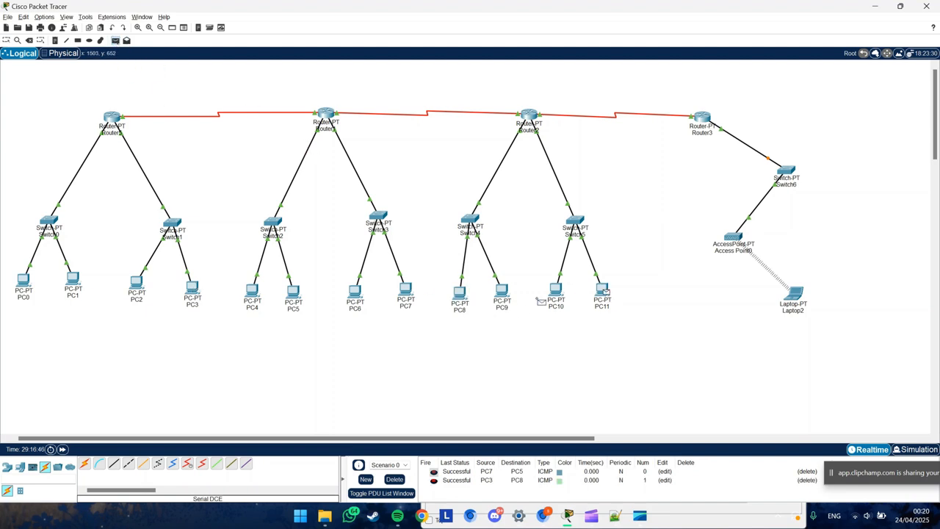
pyautogui.click(556, 292)
pyautogui.click(118, 41)
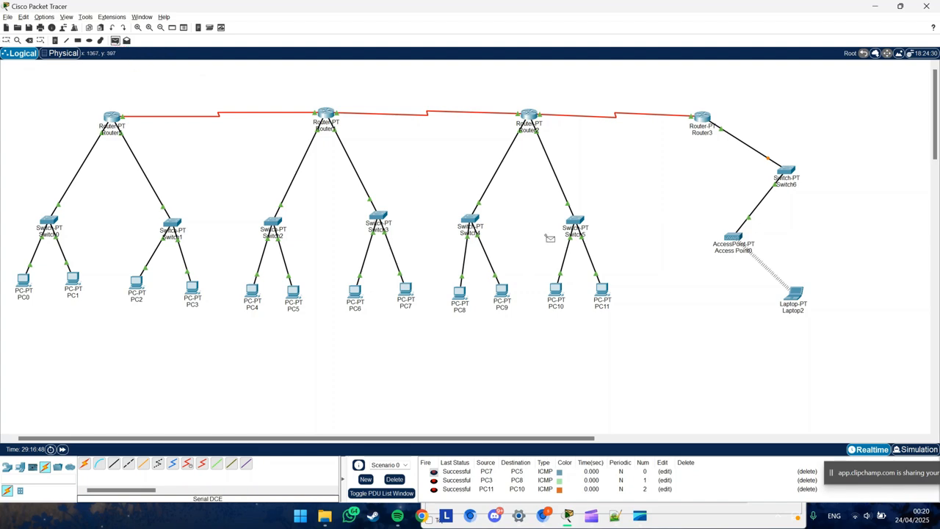
pyautogui.click(612, 301)
pyautogui.click(413, 294)
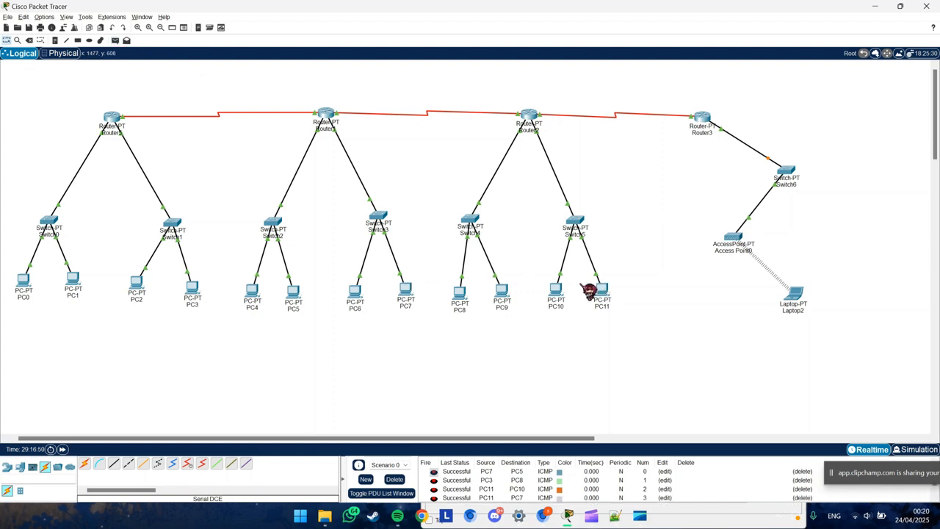
# - Send a simple PDU from Laptop2 to PC11 to test the wireless network's route
pyautogui.scroll(-3, 647, 287)
pyautogui.scroll(3, 735, 201)
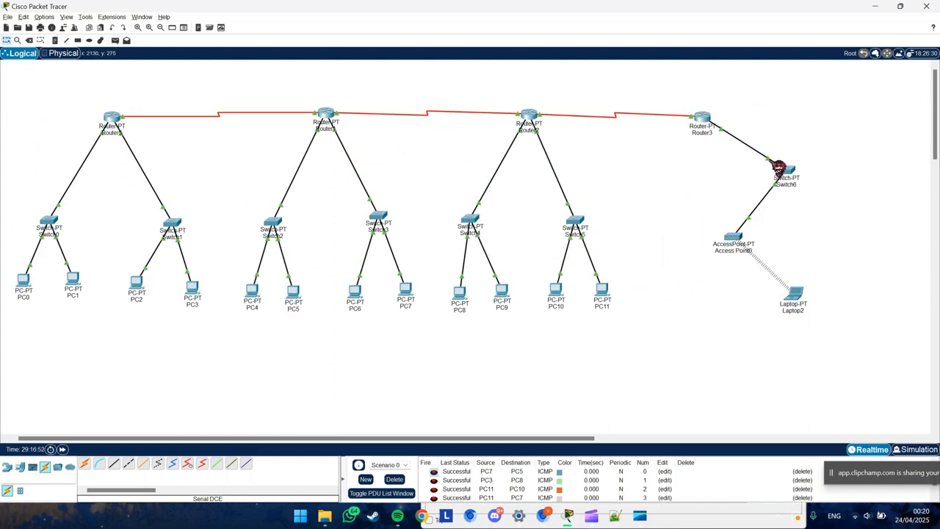
pyautogui.click(116, 41)
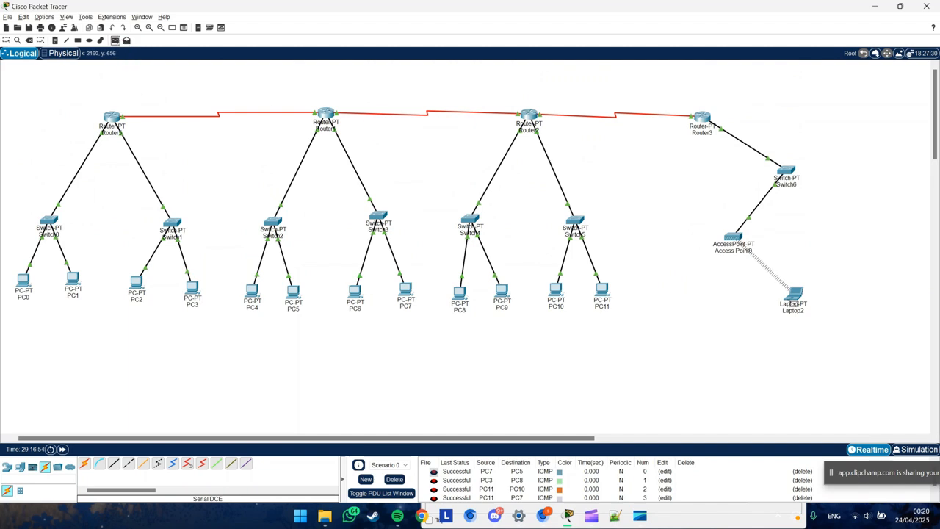
pyautogui.click(795, 294)
pyautogui.click(608, 298)
# - Clear the scenario's PDU list and send a fresh simple PDU from Laptop2 to PC11
pyautogui.click(393, 479)
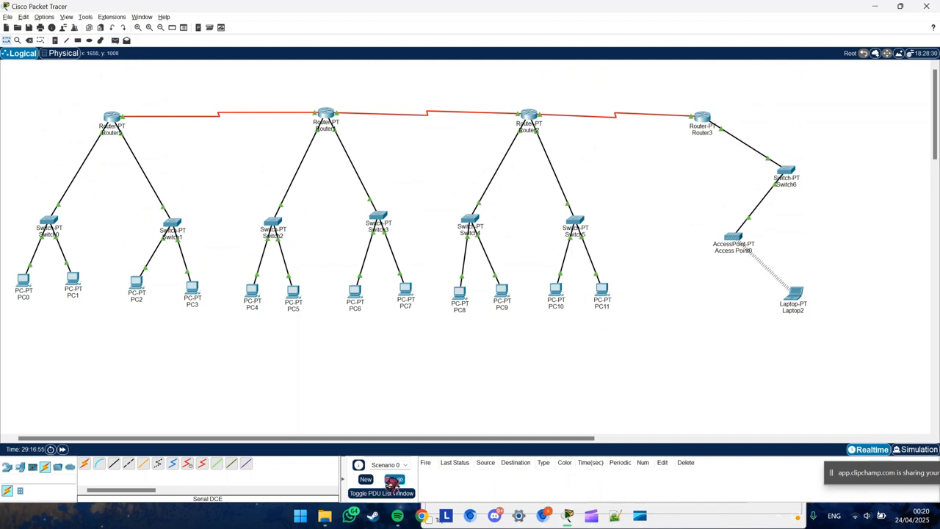
pyautogui.click(115, 41)
pyautogui.click(800, 295)
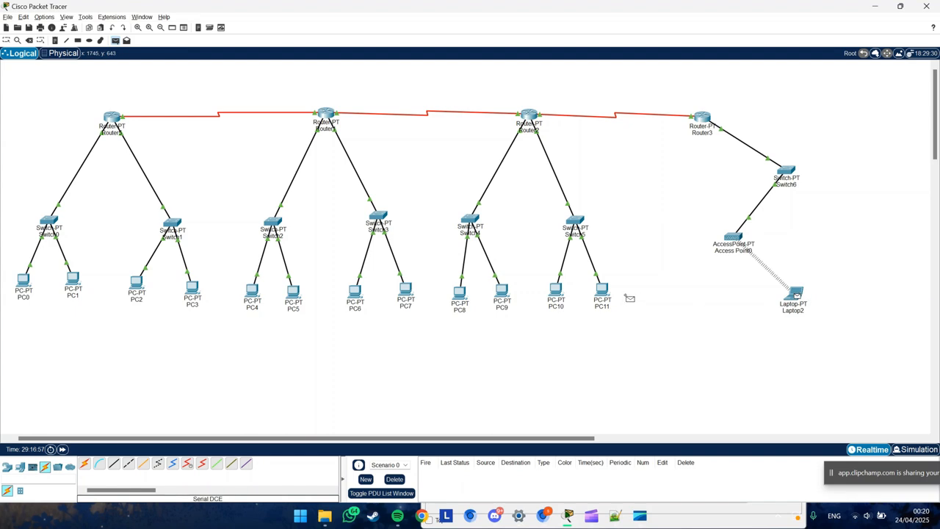
pyautogui.click(610, 300)
# - Send simple PDUs from Laptop2 to PC4 and PC2 to test connectivity to the networks behind the other routers
pyautogui.click(116, 41)
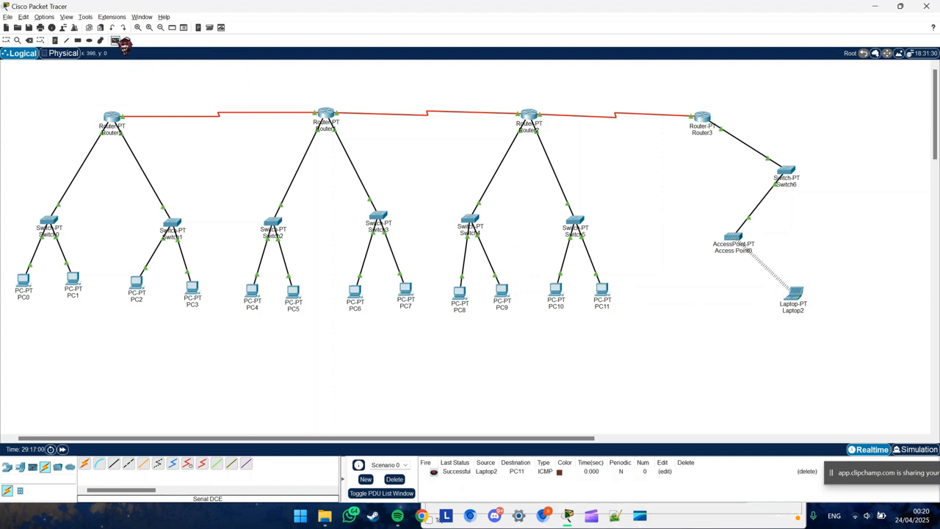
pyautogui.click(799, 297)
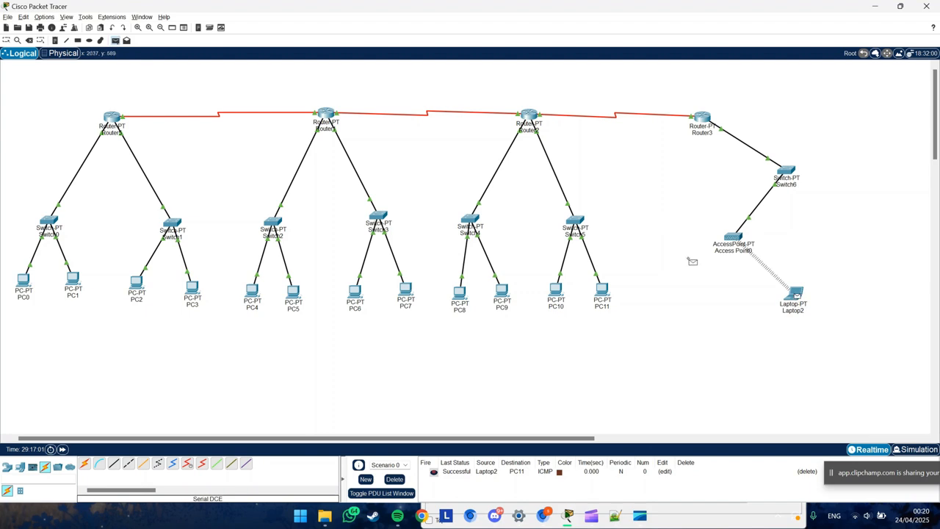
pyautogui.click(252, 291)
pyautogui.click(116, 40)
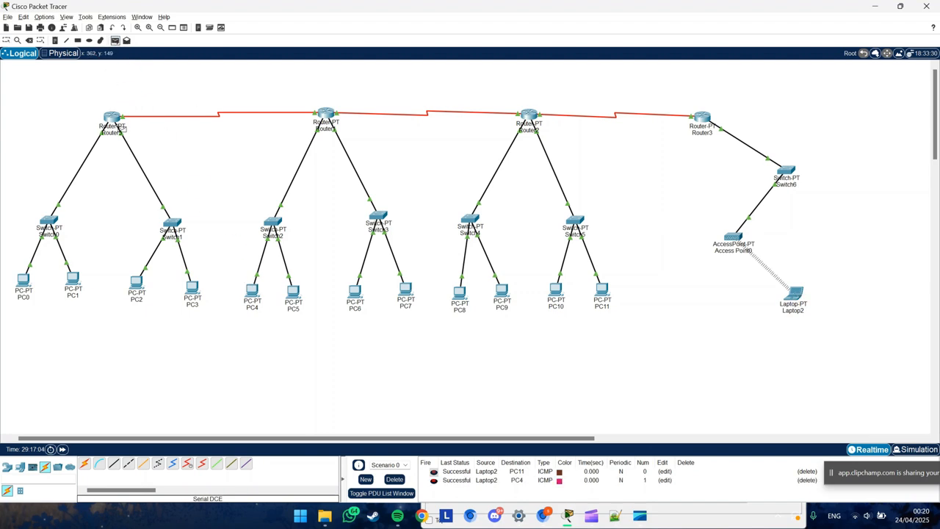
pyautogui.click(795, 294)
pyautogui.click(136, 290)
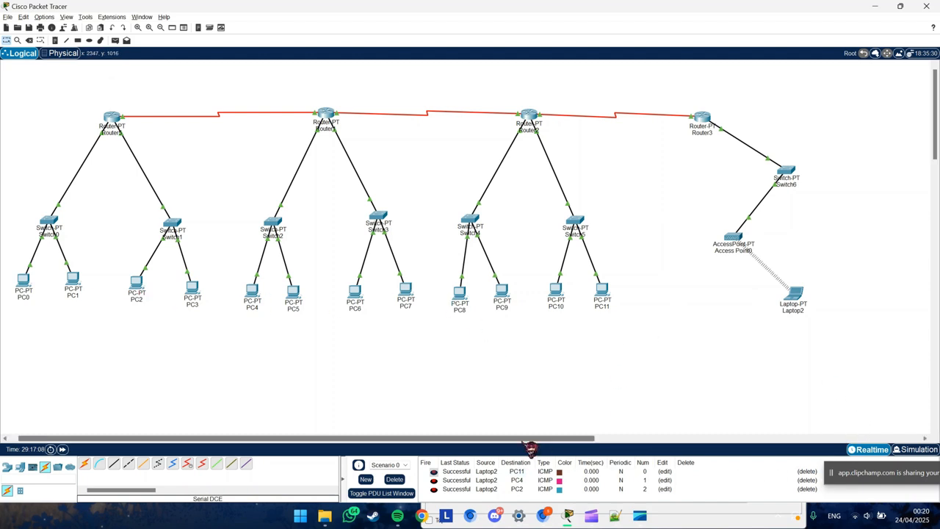
pyautogui.moveTo(525, 439); pyautogui.dragTo(429, 435)
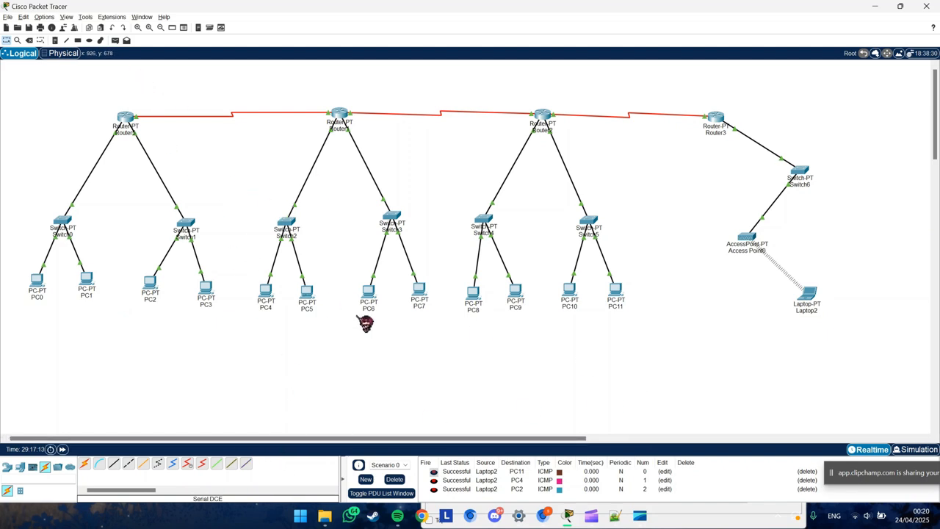
pyautogui.scroll(-3, 518, 427)
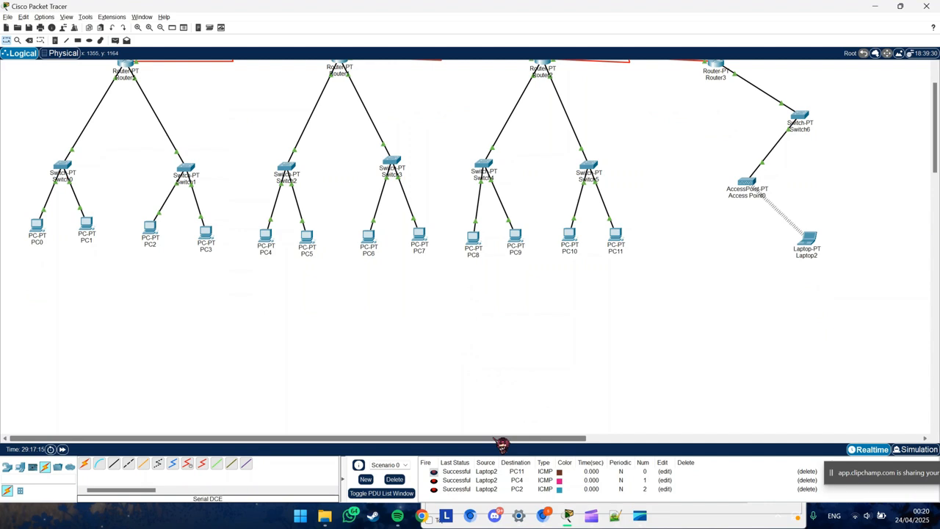
pyautogui.scroll(3, 507, 419)
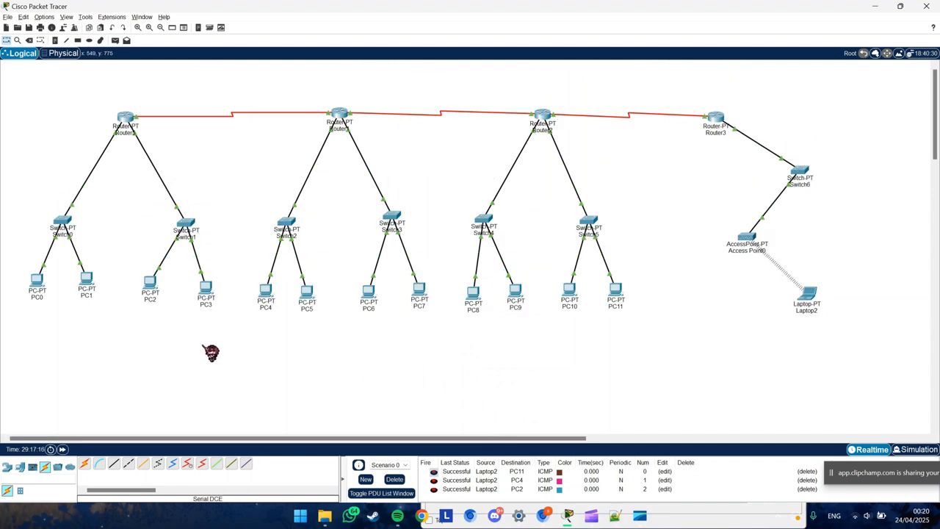